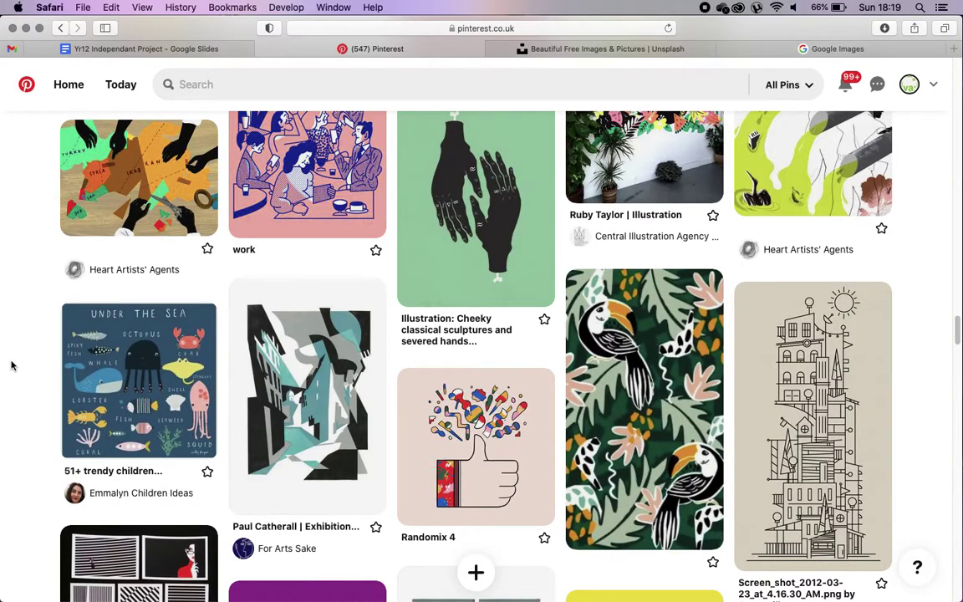
Step: Scroll up and down through the Pinterest board's pin grid
scroll(12, 365, "down", 2)
scroll(12, 367, "up", 15)
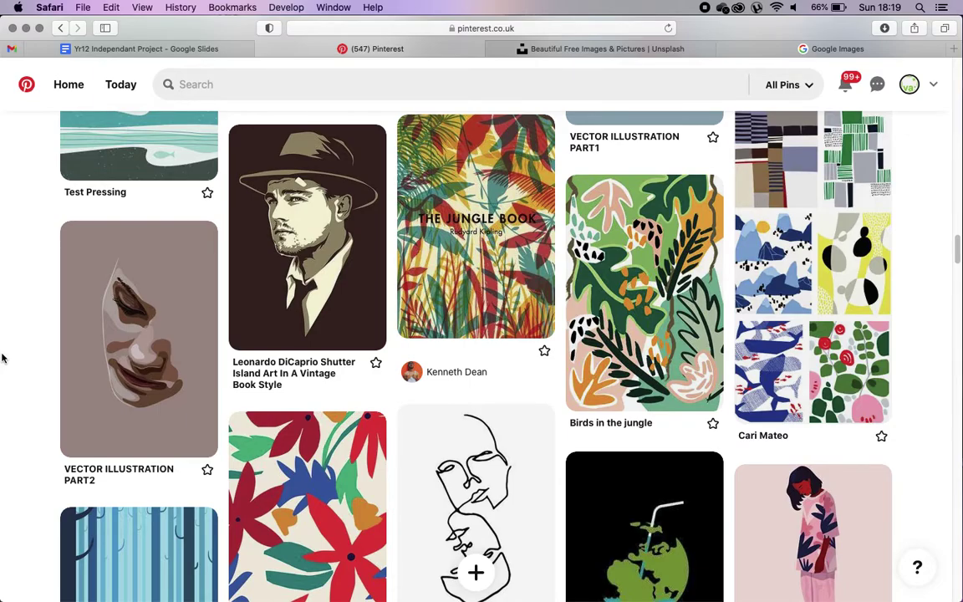
scroll(28, 297, "up", 10)
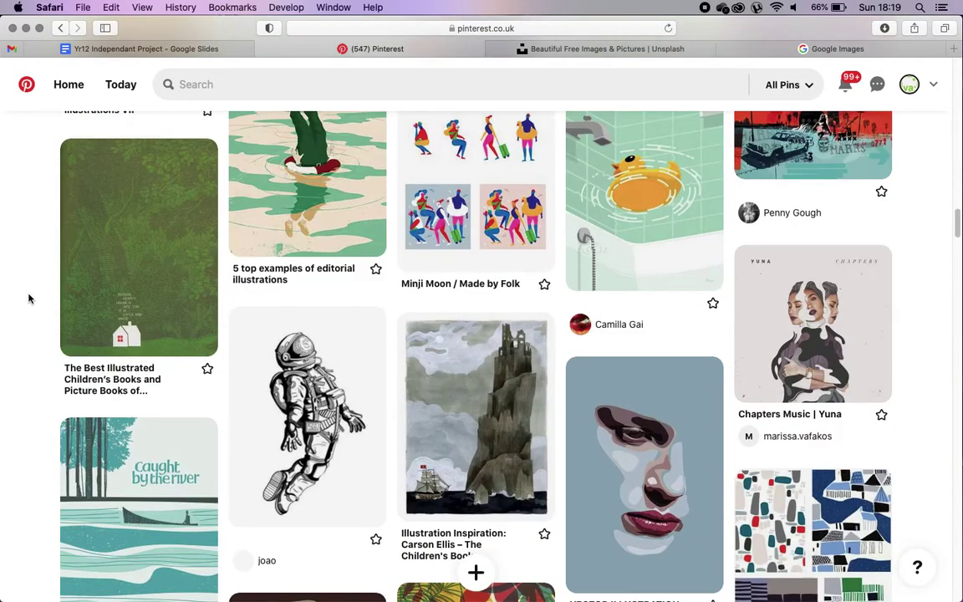
scroll(28, 297, "up", 15)
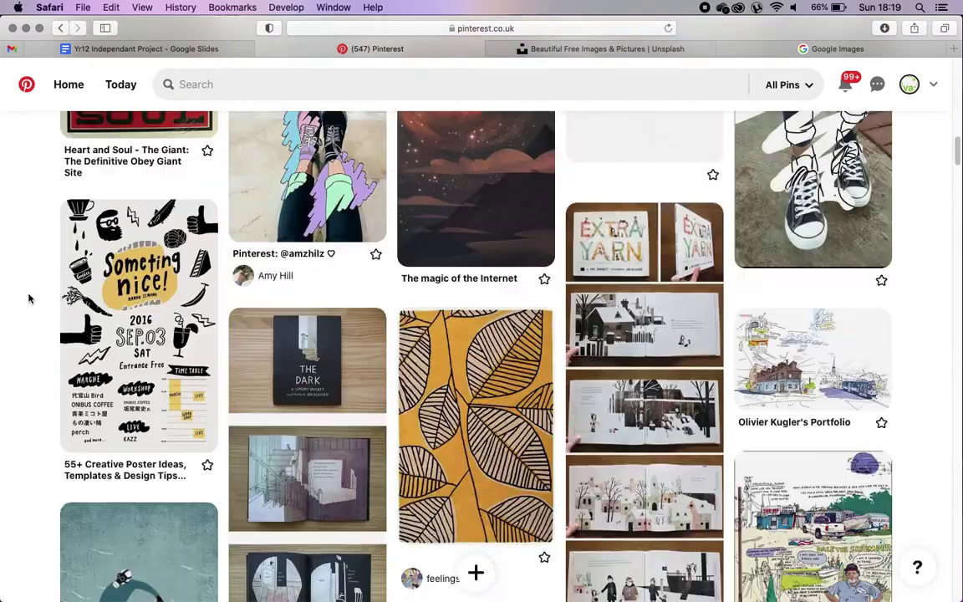
scroll(27, 297, "up", 5)
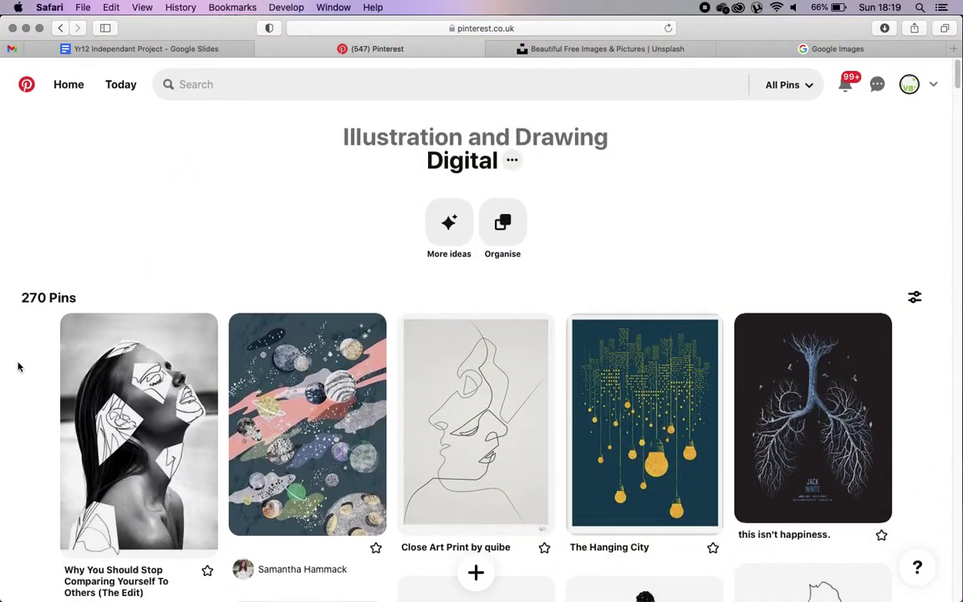
scroll(18, 366, "down", 5)
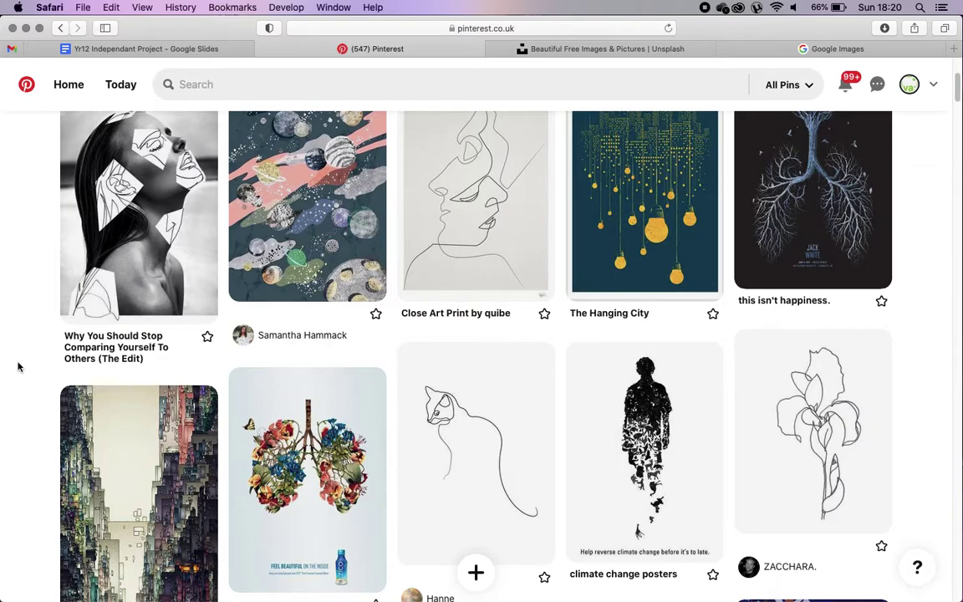
scroll(18, 366, "up", 5)
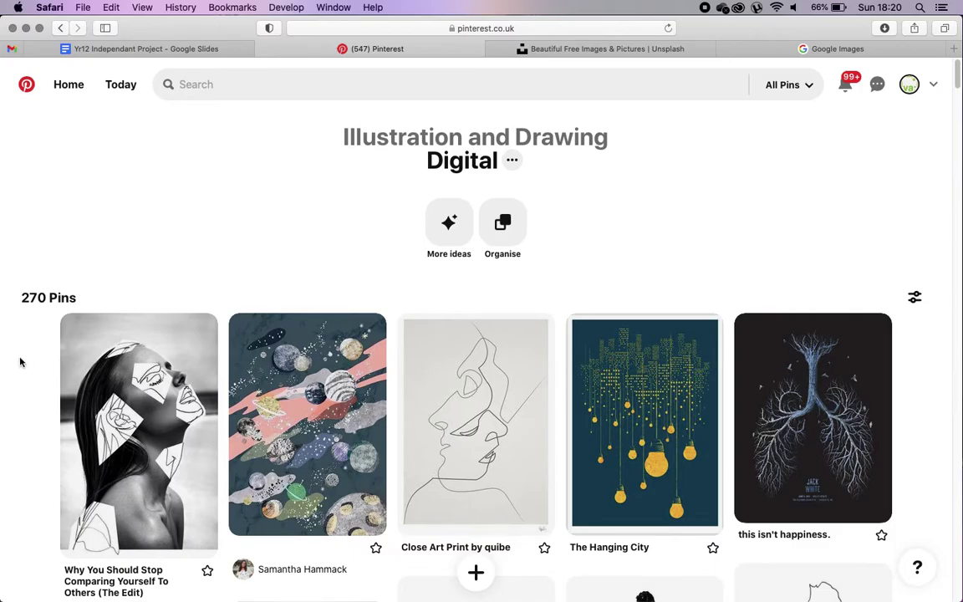
scroll(20, 366, "down", 10)
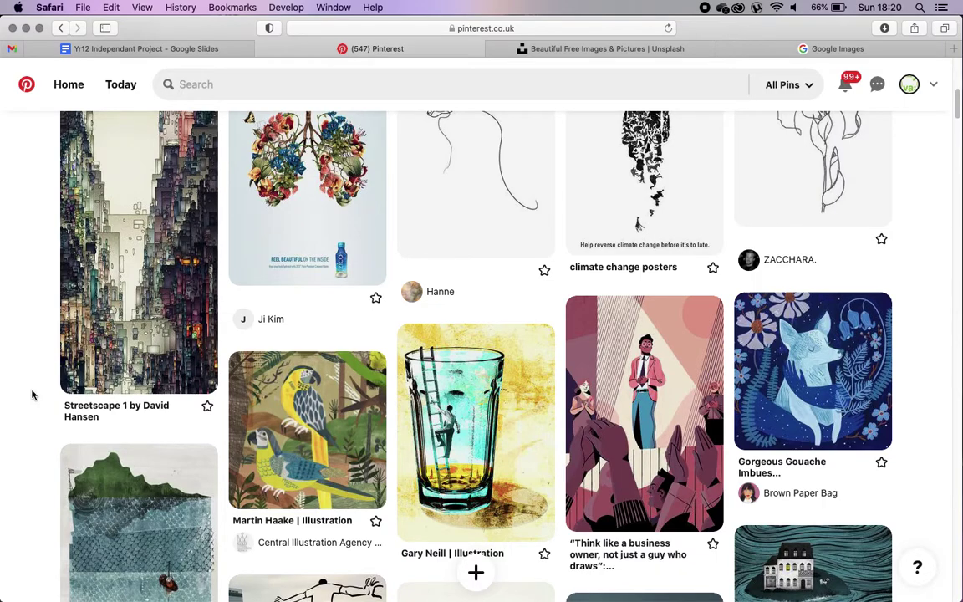
scroll(32, 394, "down", 15)
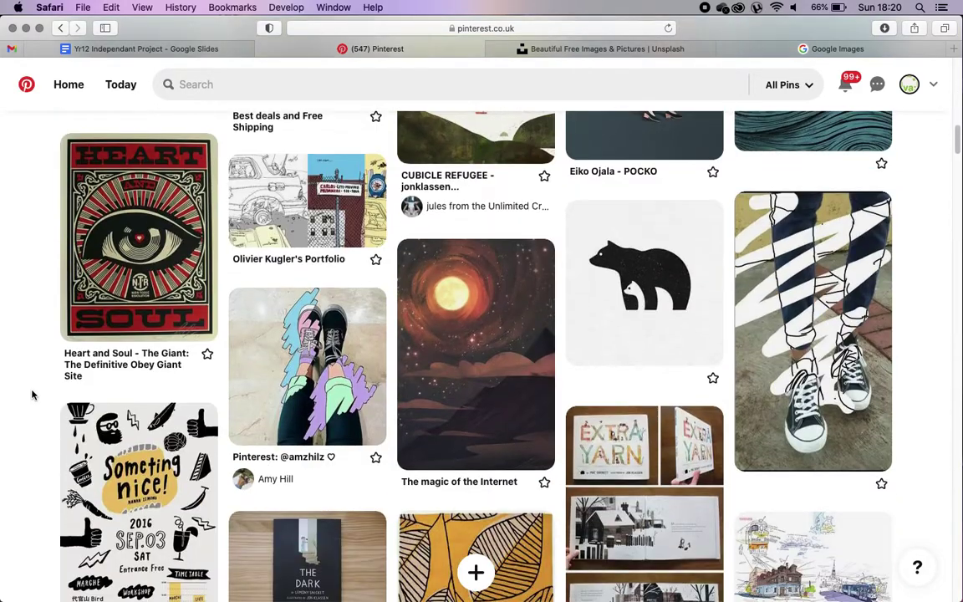
scroll(32, 395, "down", 8)
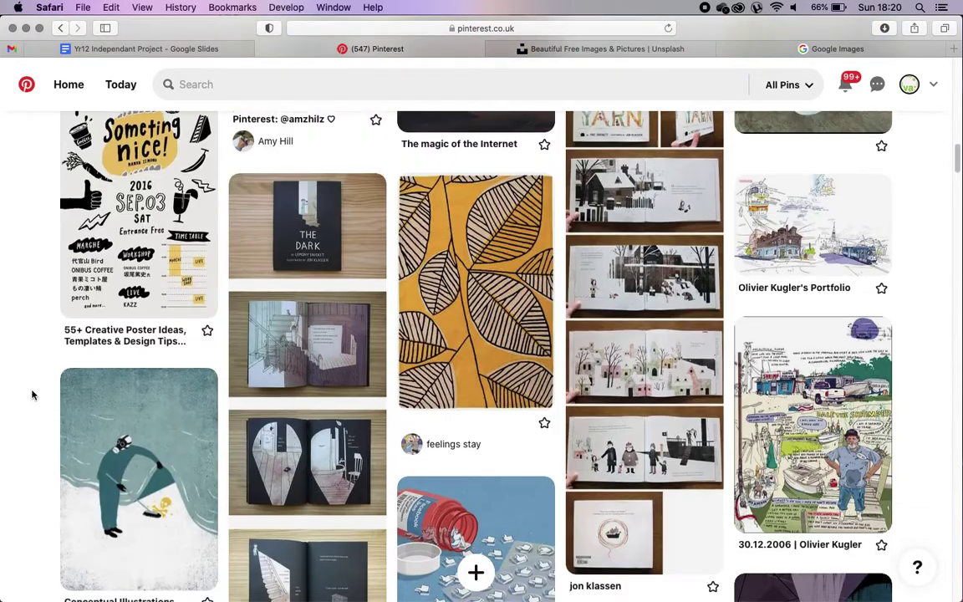
scroll(32, 395, "down", 15)
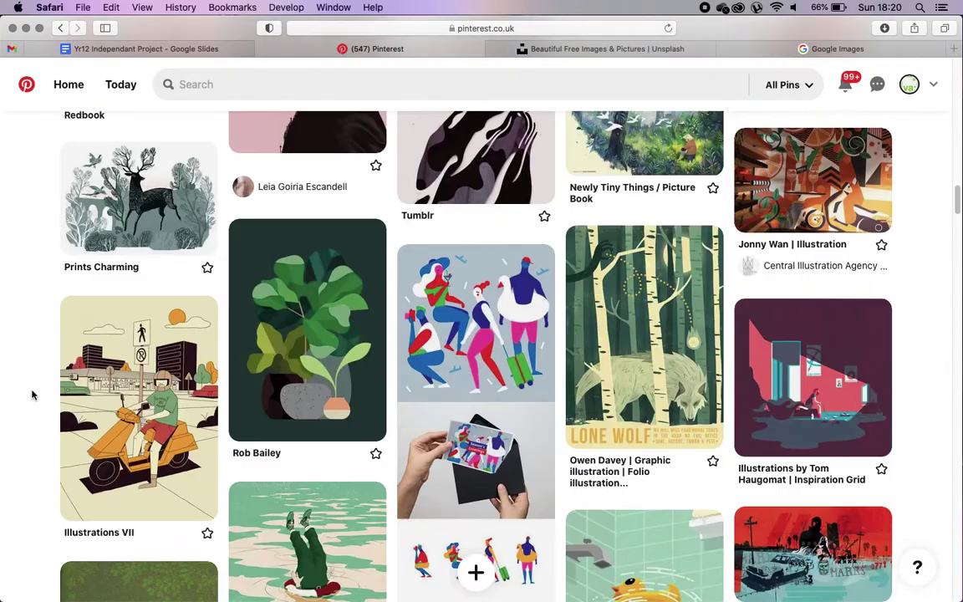
scroll(32, 395, "up", 2)
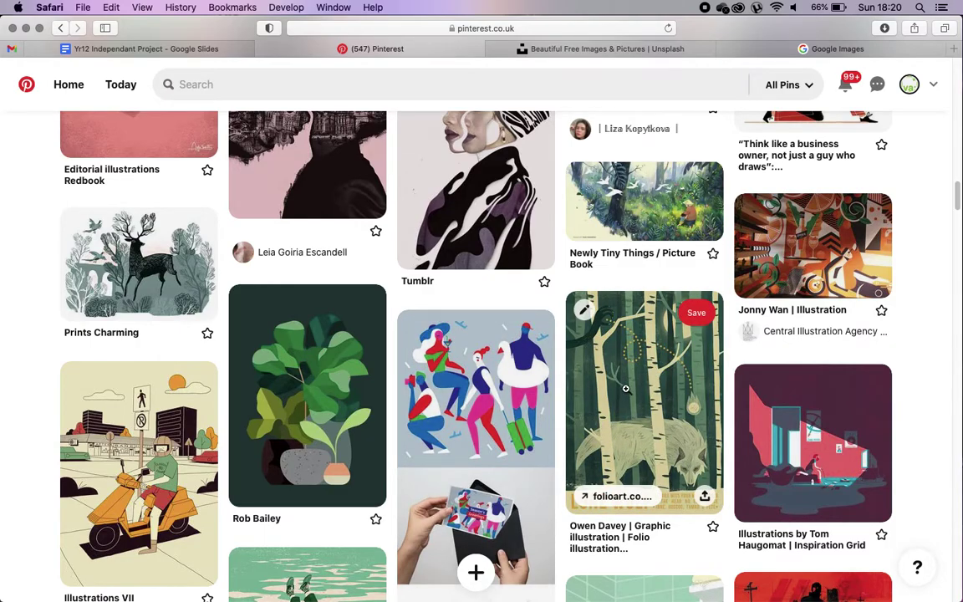
scroll(814, 368, "up", 5)
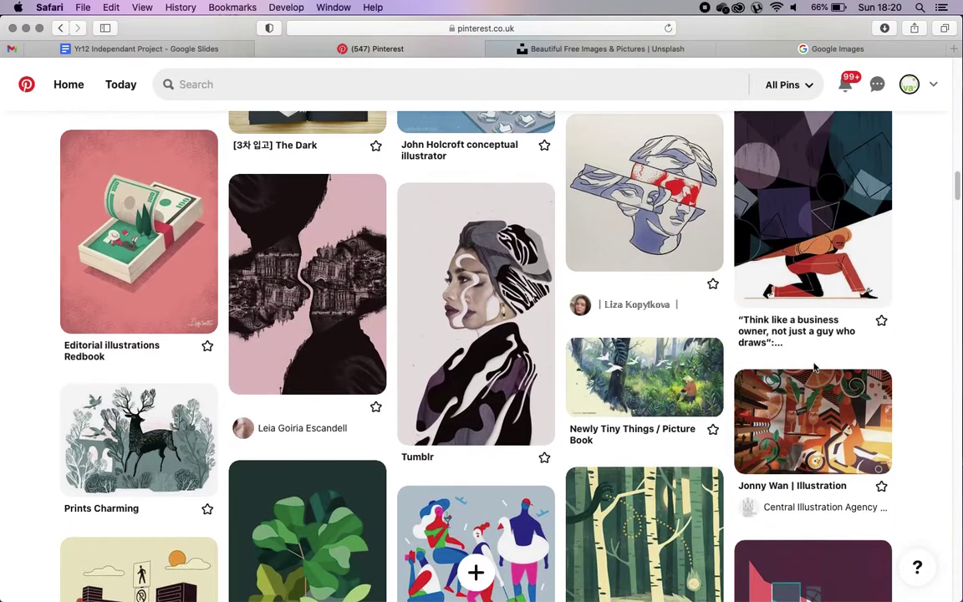
scroll(814, 367, "up", 6)
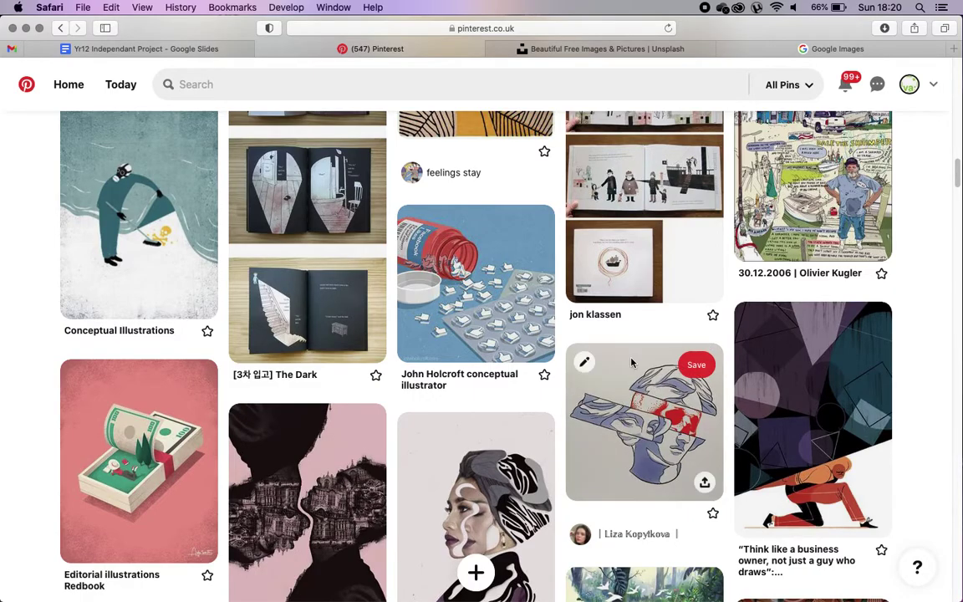
scroll(221, 184, "up", 8)
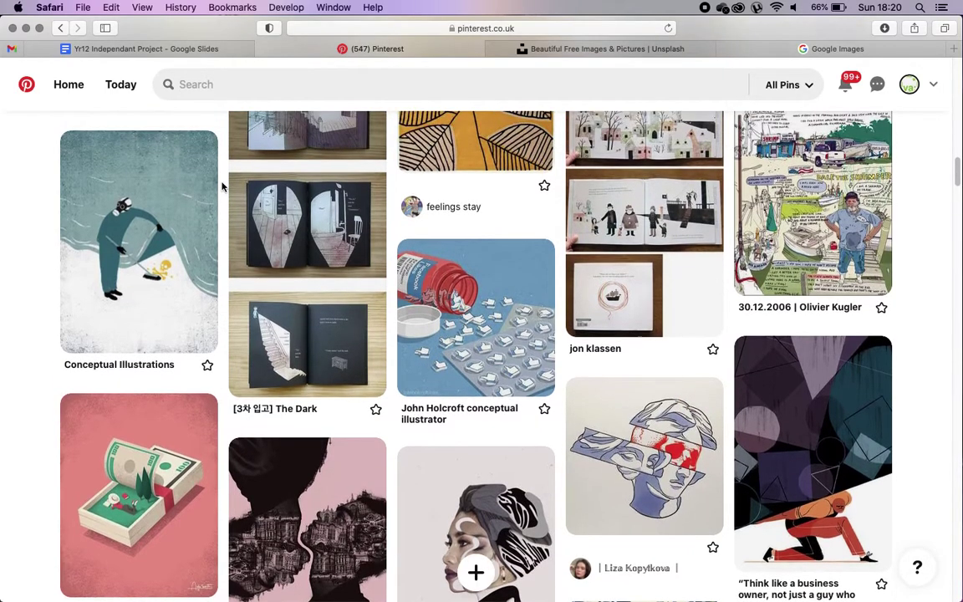
scroll(225, 185, "up", 2)
scroll(222, 184, "down", 15)
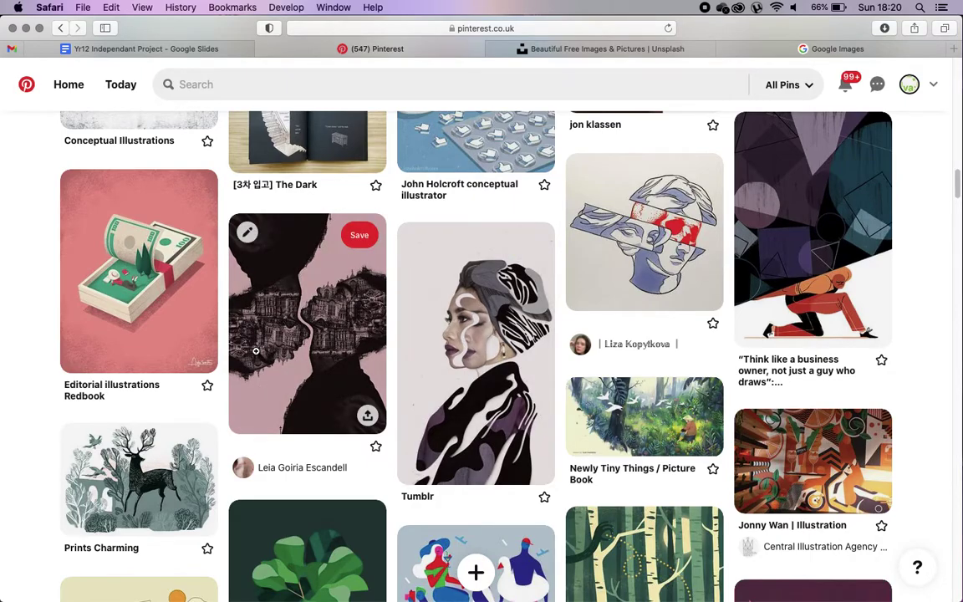
scroll(256, 351, "down", 18)
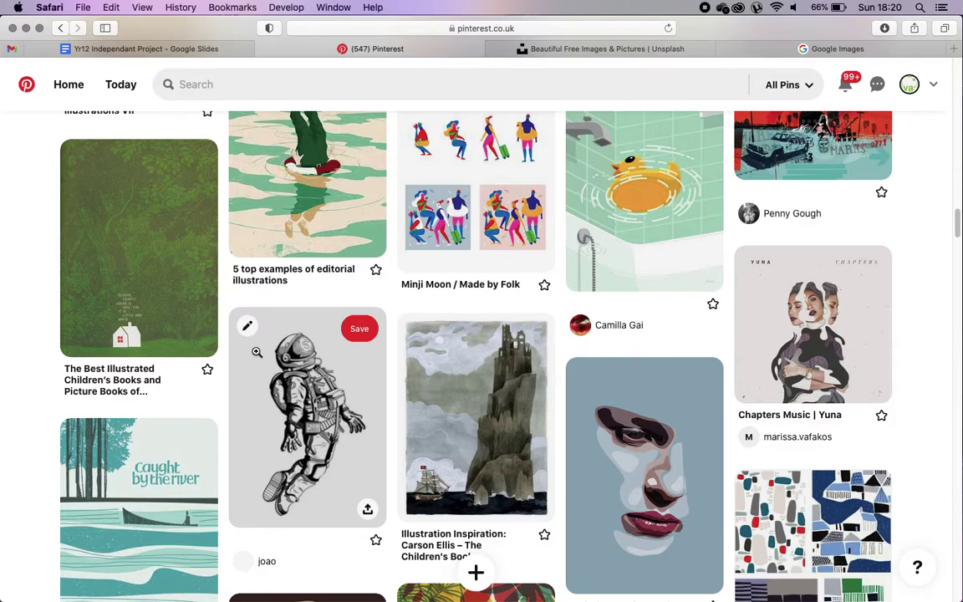
scroll(256, 352, "down", 2)
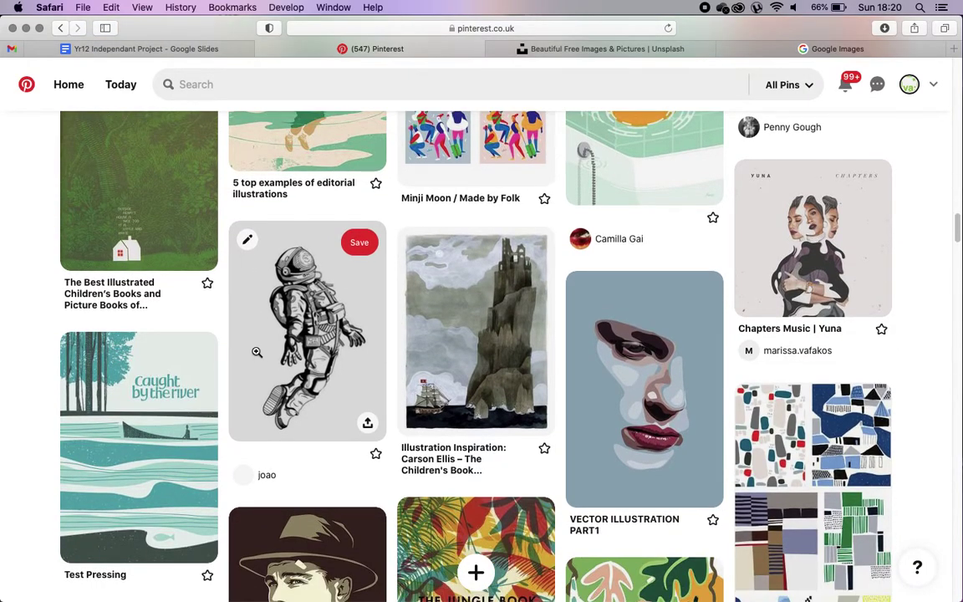
scroll(257, 352, "down", 5)
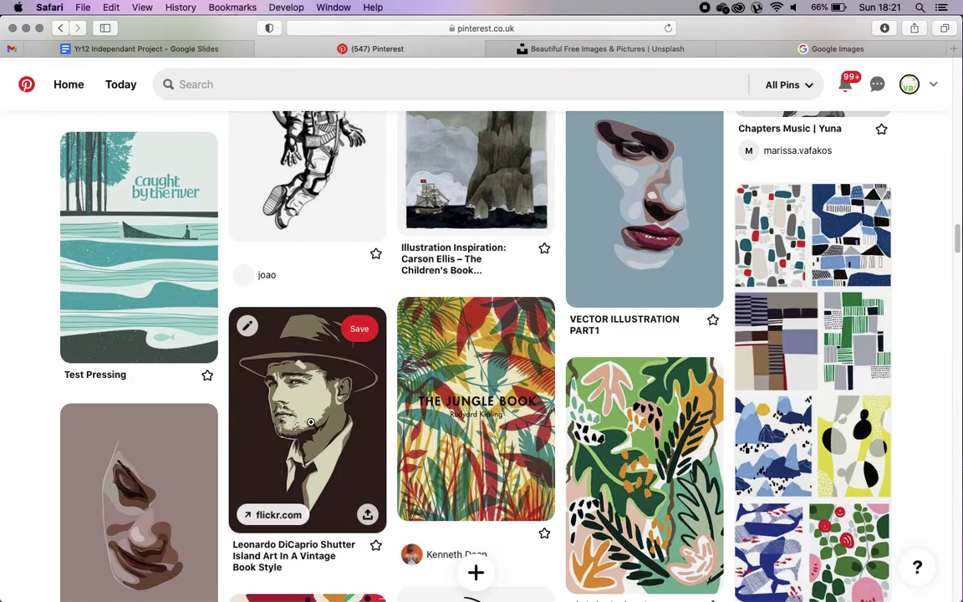
scroll(293, 393, "down", 3)
scroll(311, 423, "down", 5)
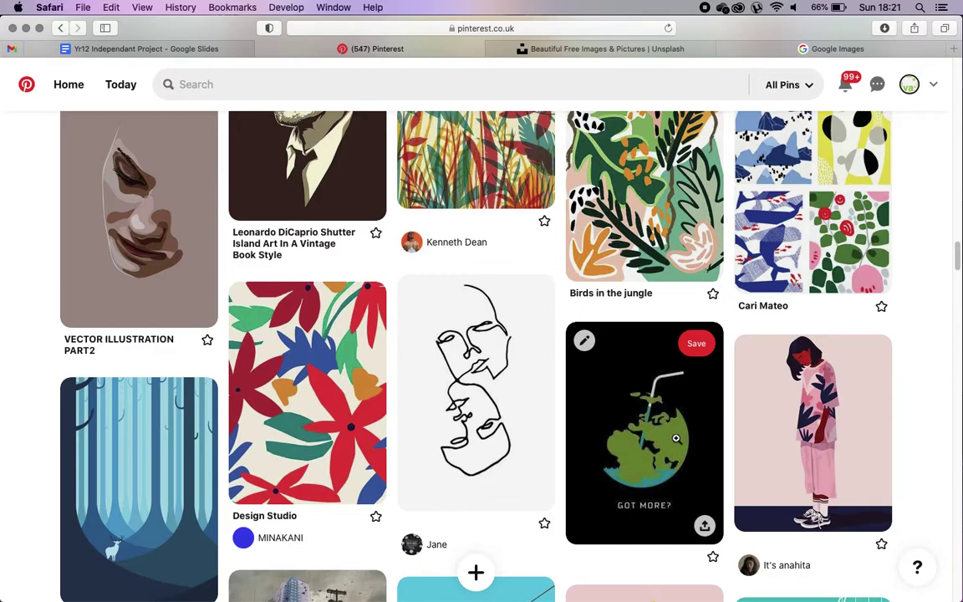
scroll(645, 429, "up", 8)
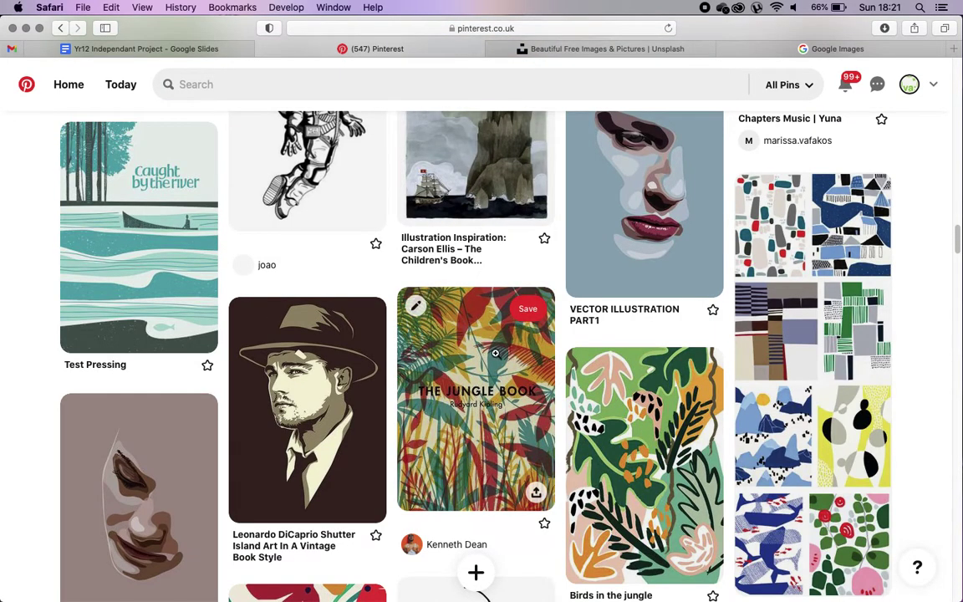
scroll(475, 317, "up", 5)
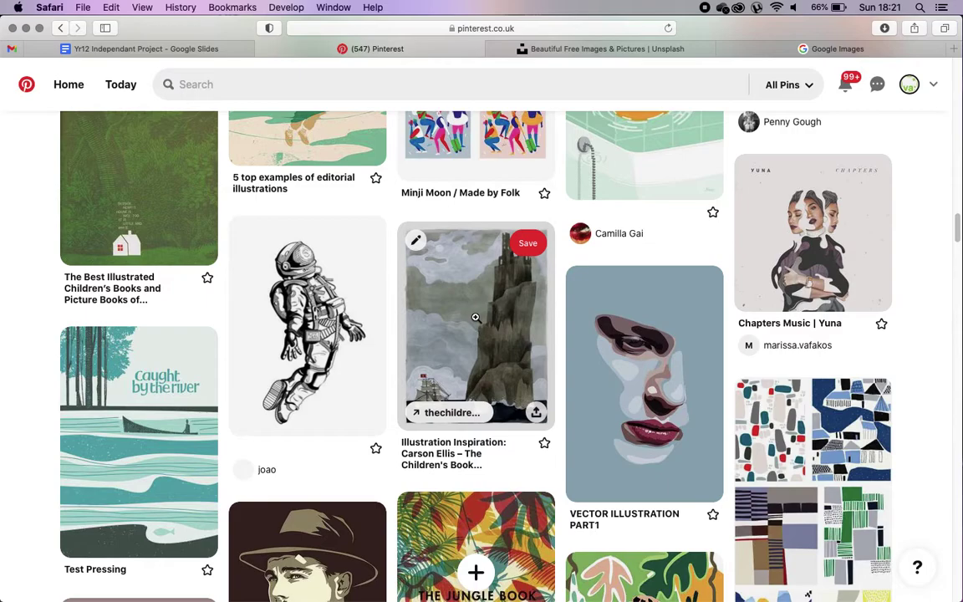
scroll(474, 316, "up", 1)
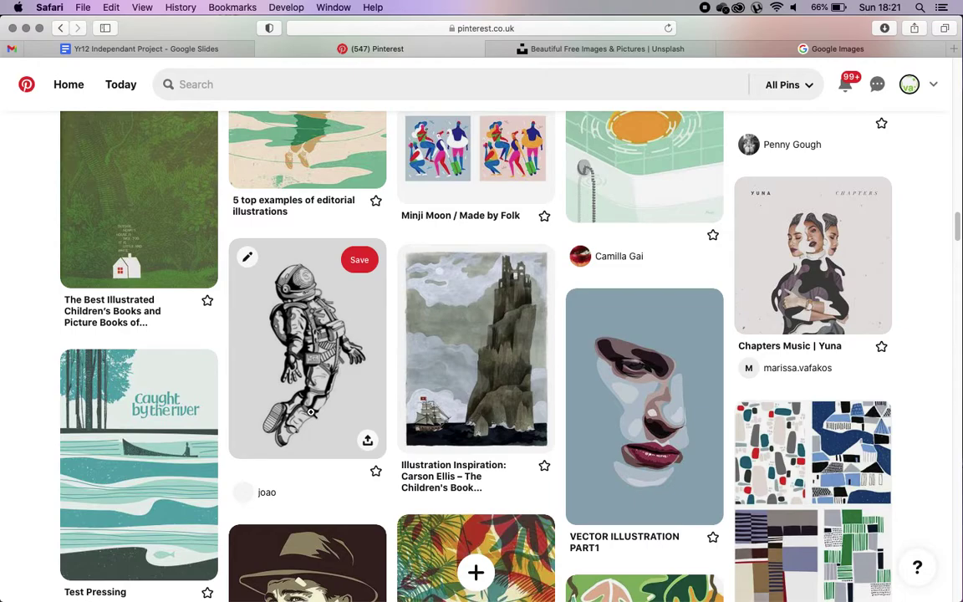
scroll(310, 412, "up", 6)
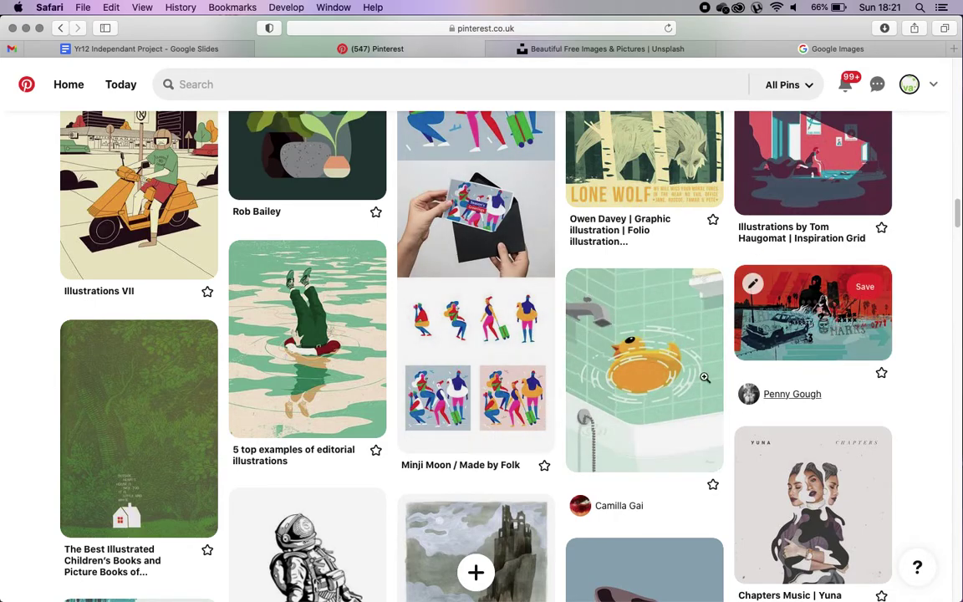
scroll(635, 297, "up", 2)
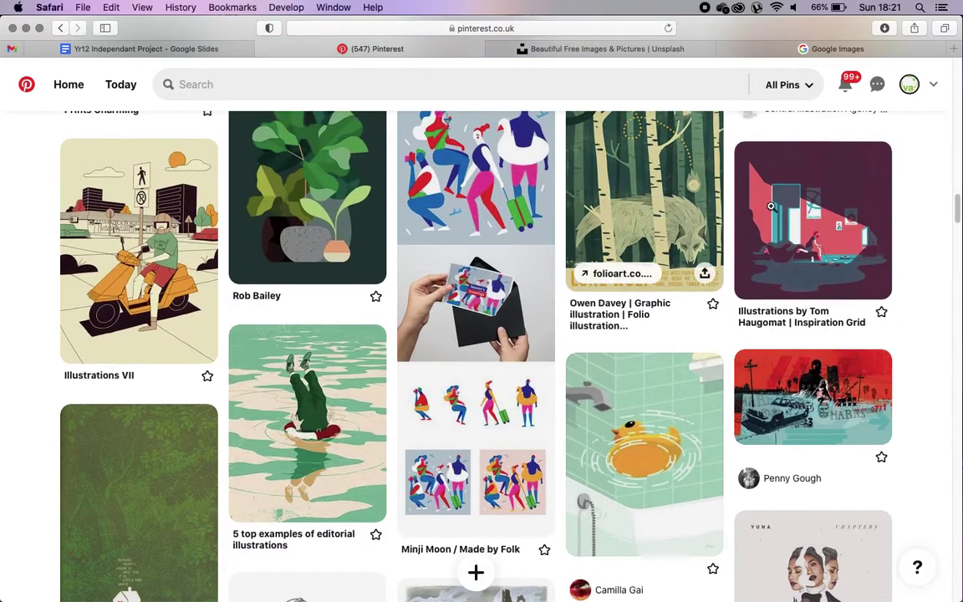
scroll(844, 209, "down", 10)
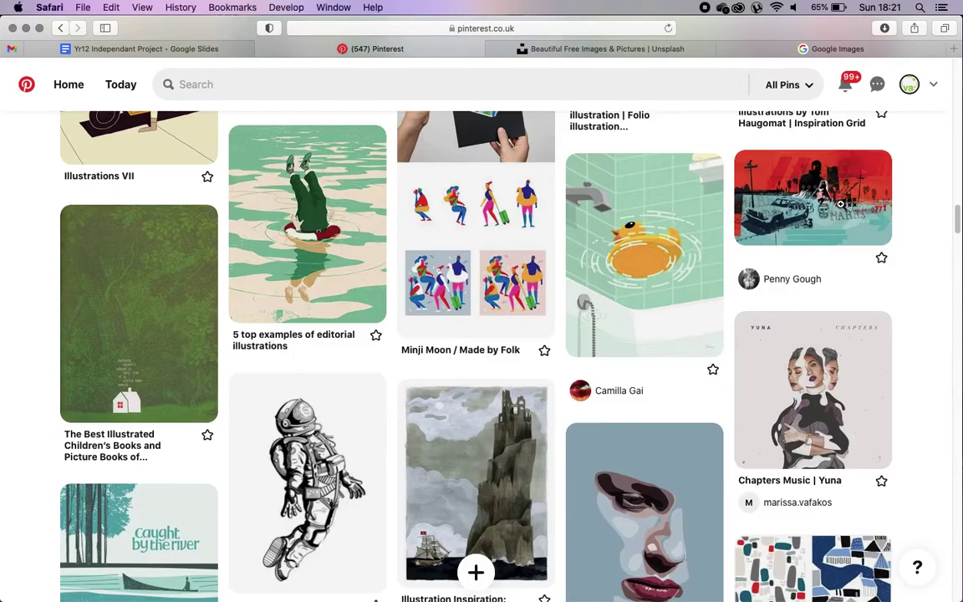
scroll(597, 346, "down", 15)
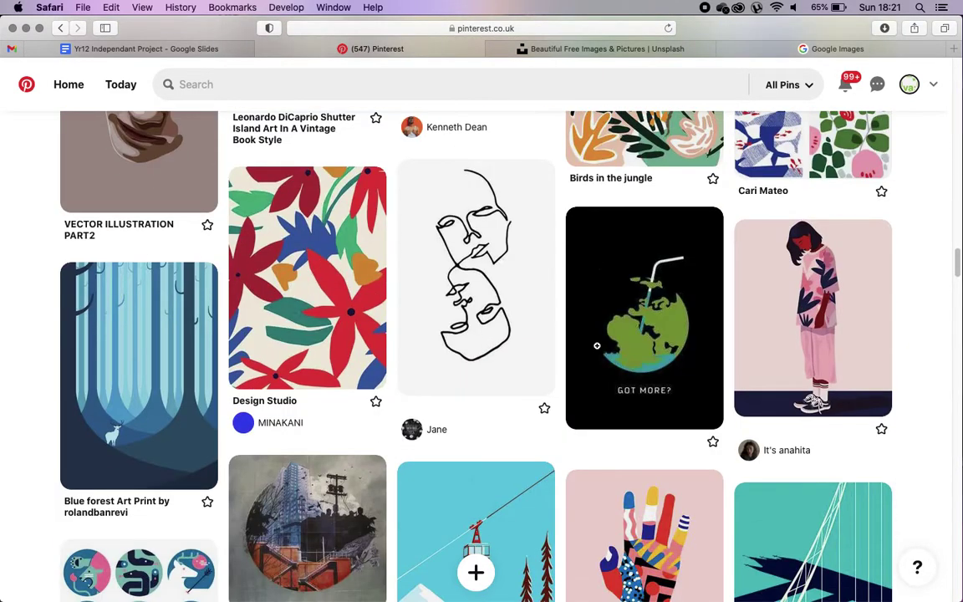
scroll(597, 346, "down", 1)
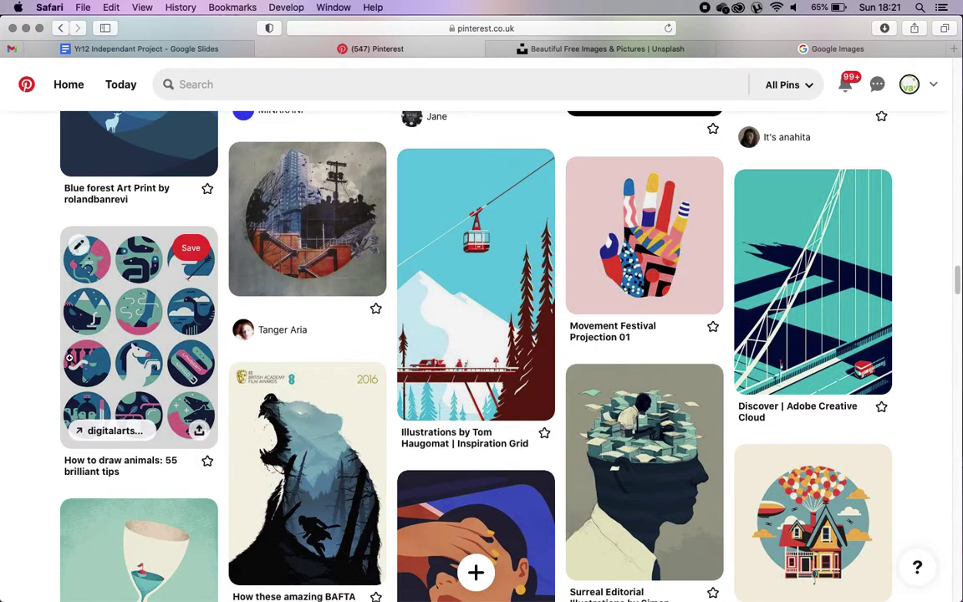
scroll(93, 307, "down", 6)
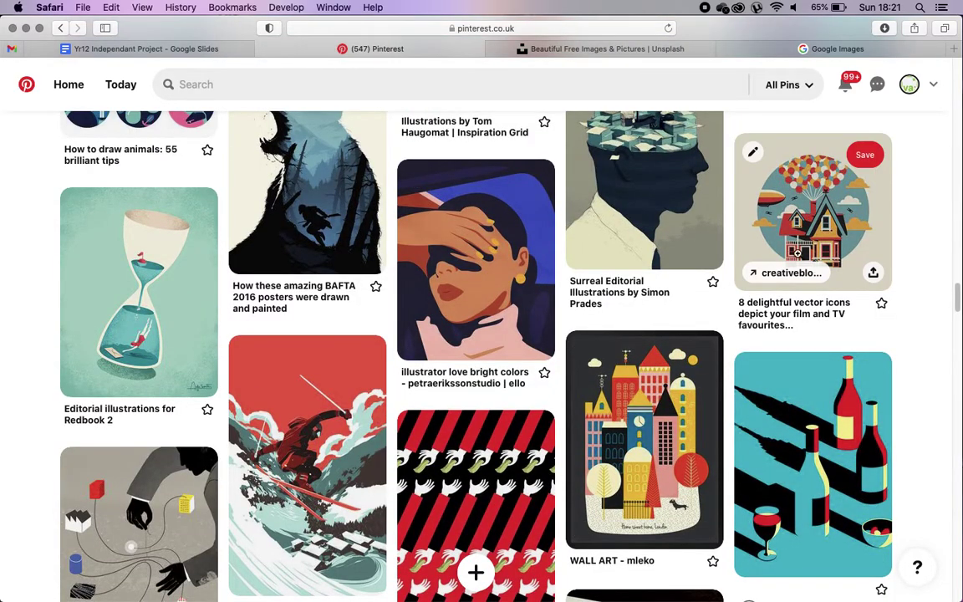
scroll(799, 224, "down", 6)
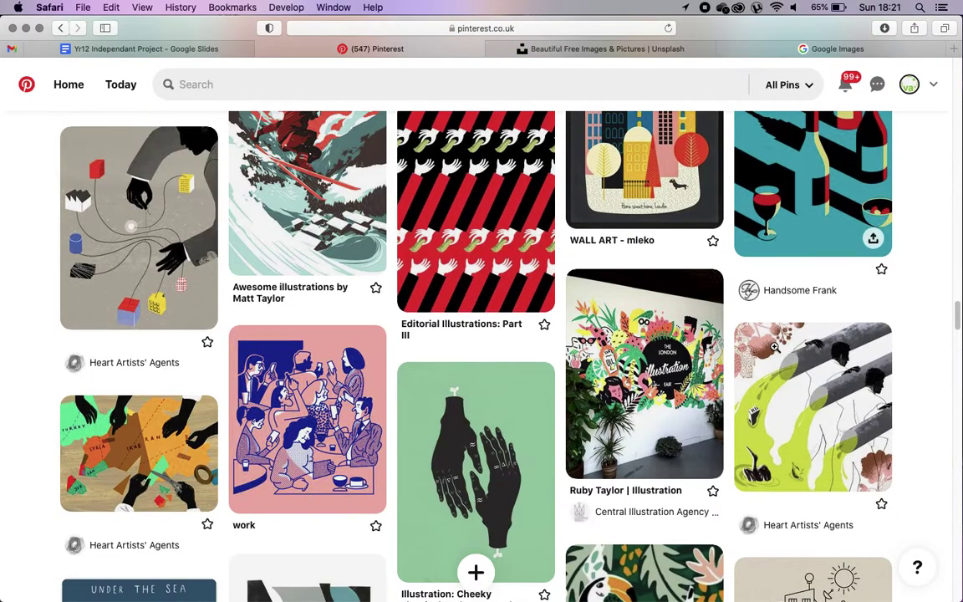
scroll(773, 346, "down", 15)
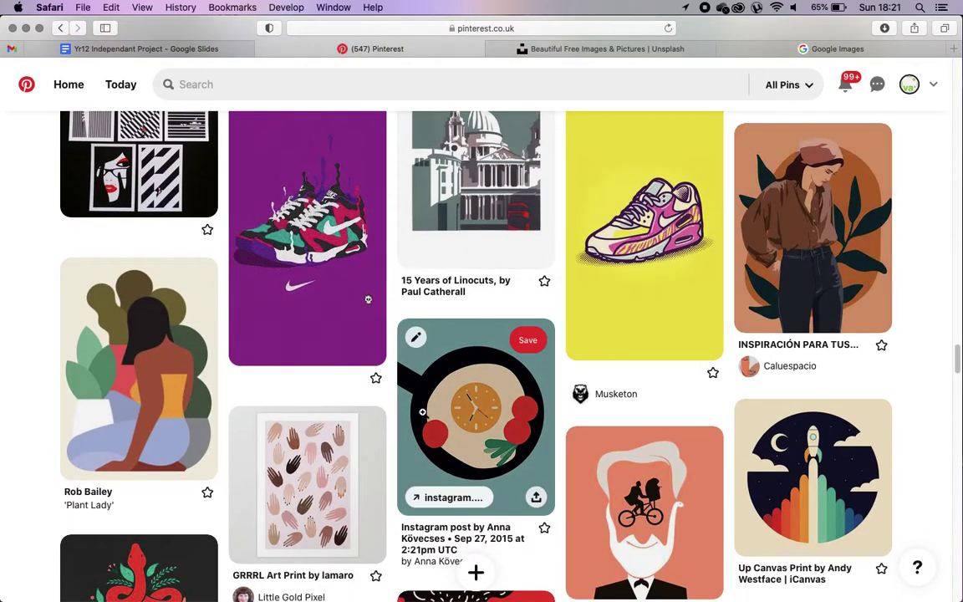
scroll(422, 412, "up", 2)
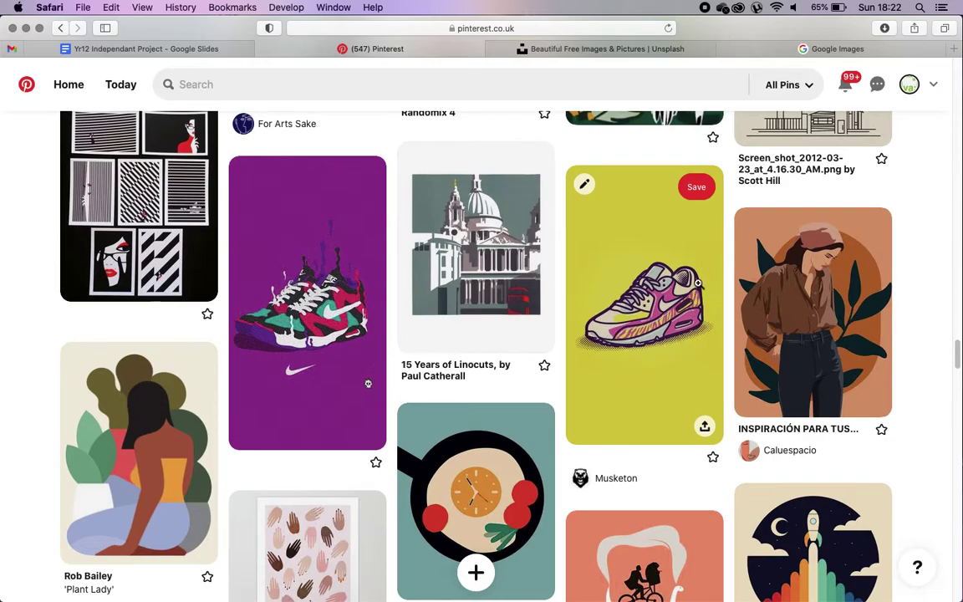
Step: Look at the yellow and purple Nike sneaker pins, returning to the board after each
left_click(645, 311)
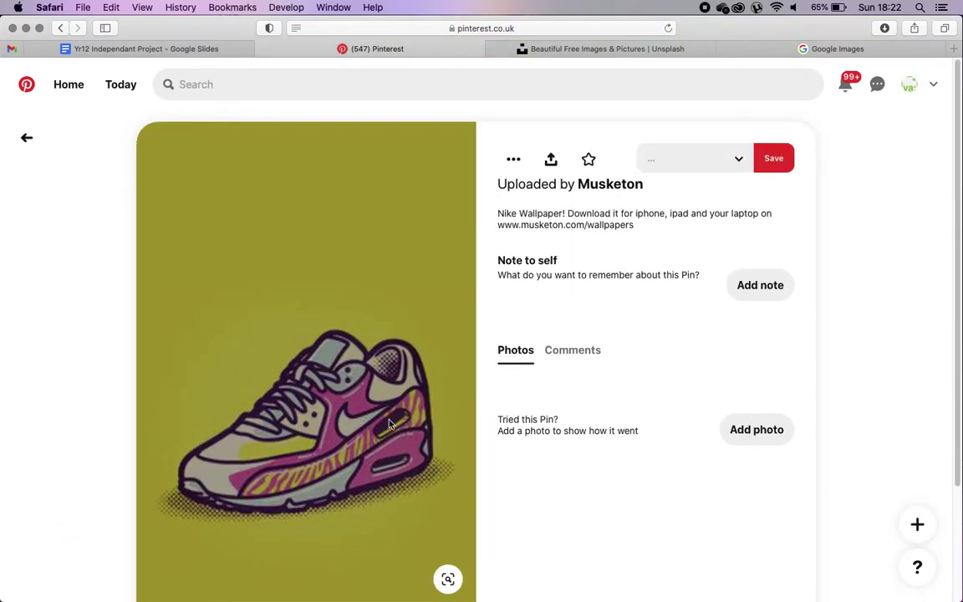
scroll(454, 472, "down", 1)
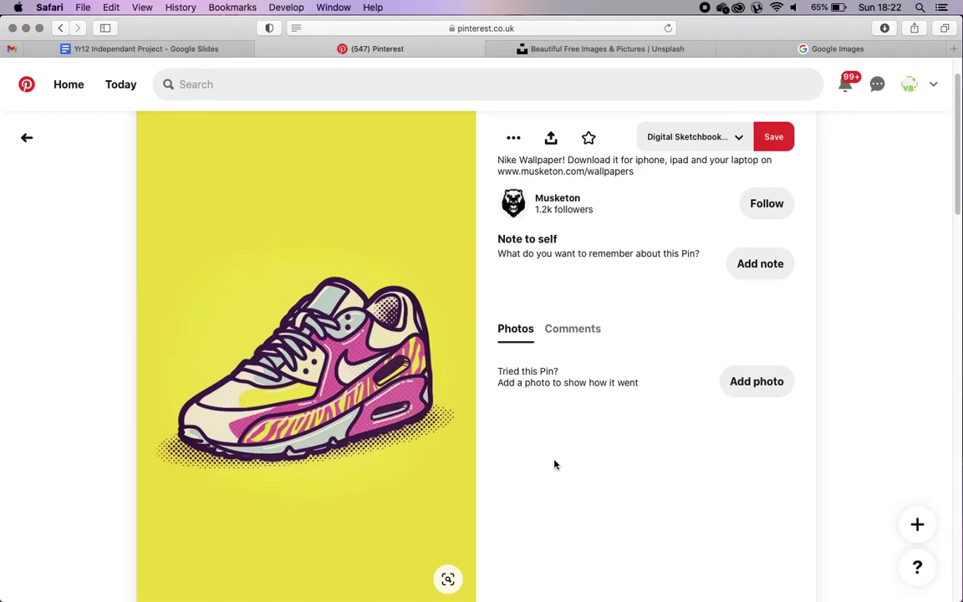
left_click(28, 140)
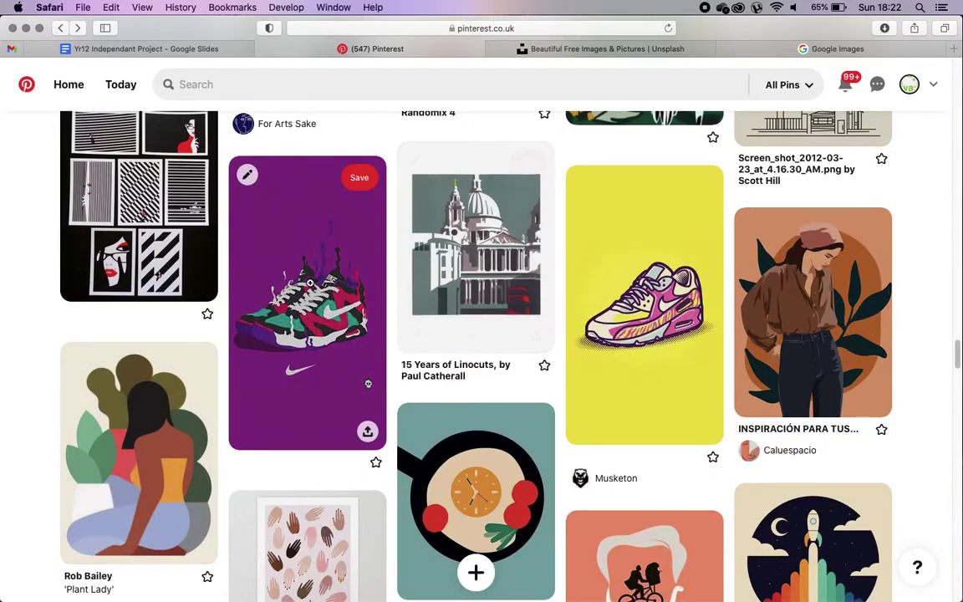
left_click(309, 284)
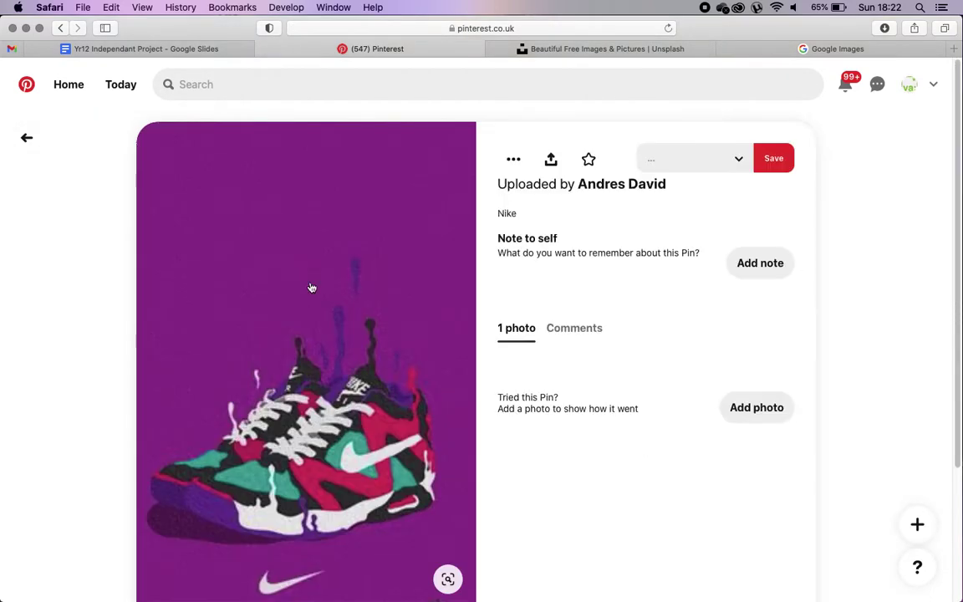
scroll(309, 285, "down", 1)
scroll(309, 286, "down", 2)
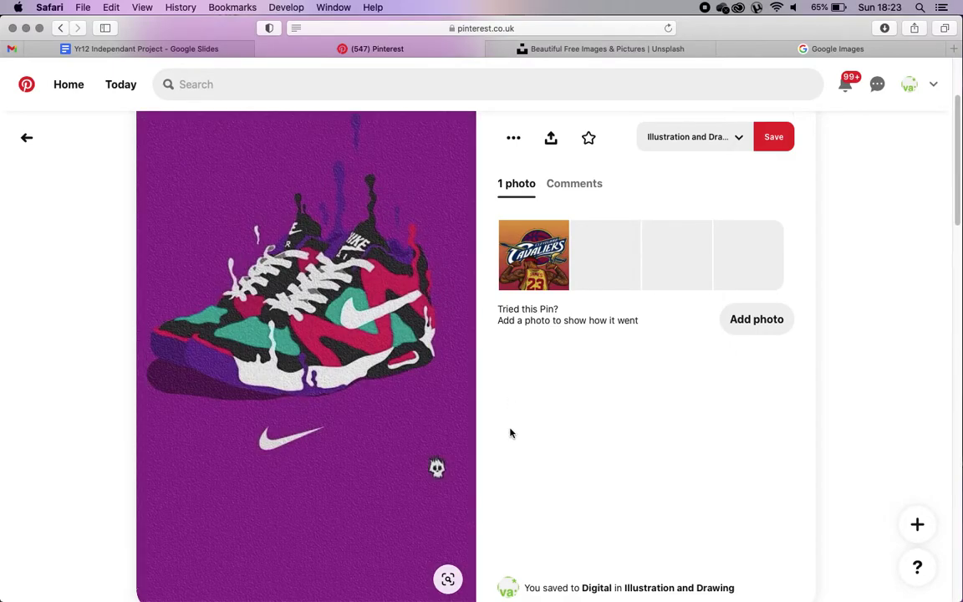
left_click(26, 138)
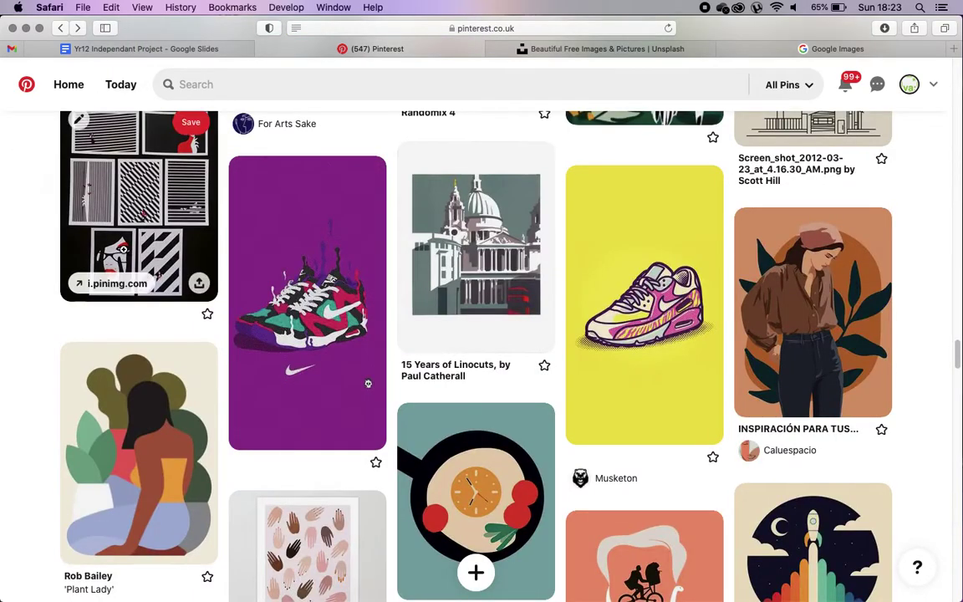
Step: View the Weekly Replay pin further down, then go back and switch to Unsplash
scroll(123, 250, "down", 10)
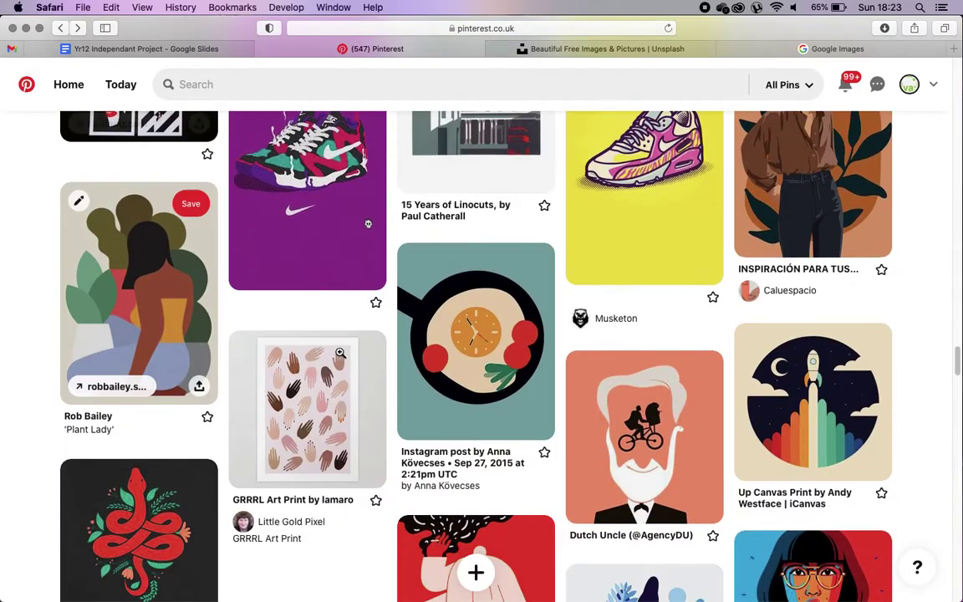
scroll(340, 353, "down", 12)
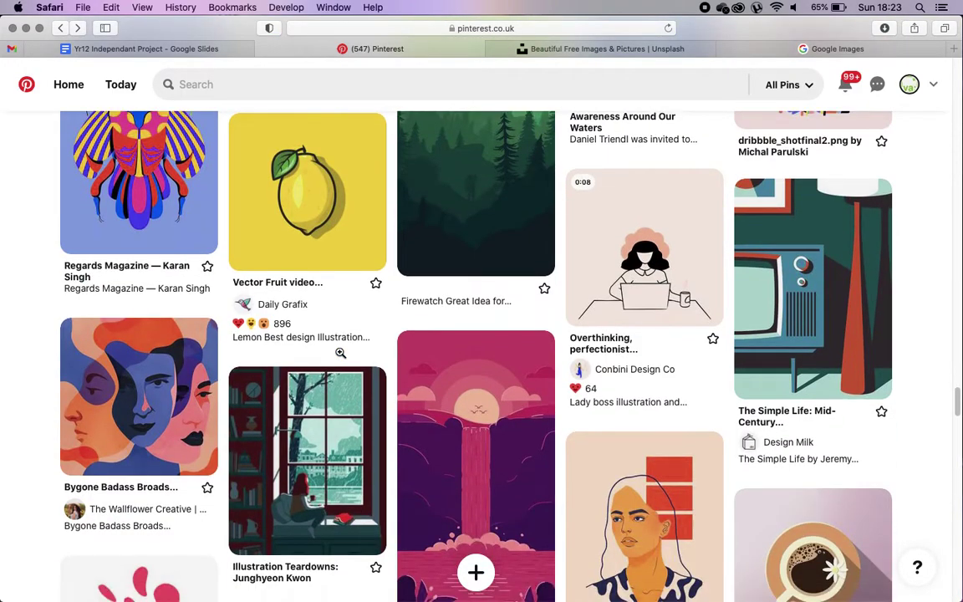
scroll(340, 351, "down", 8)
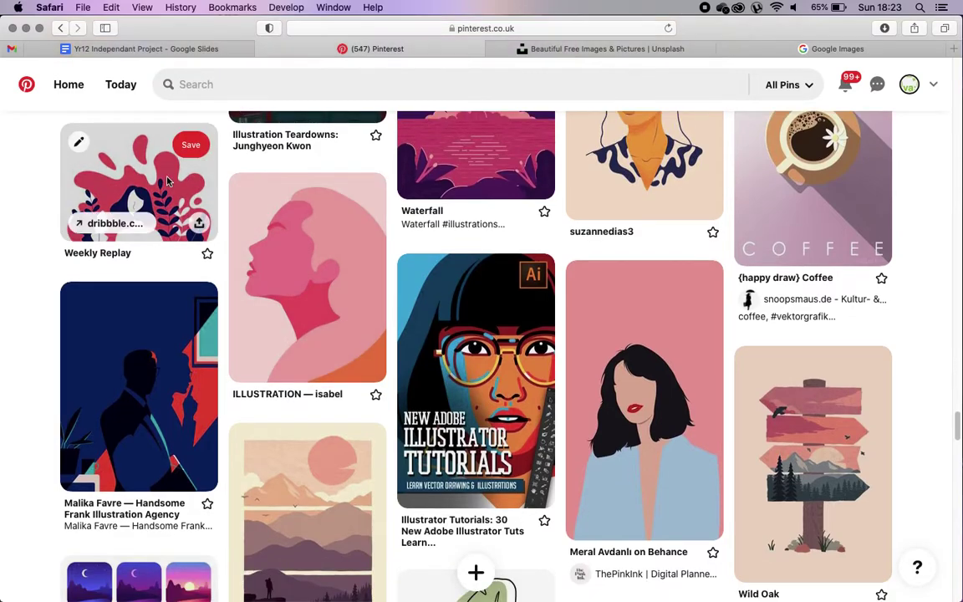
left_click(151, 165)
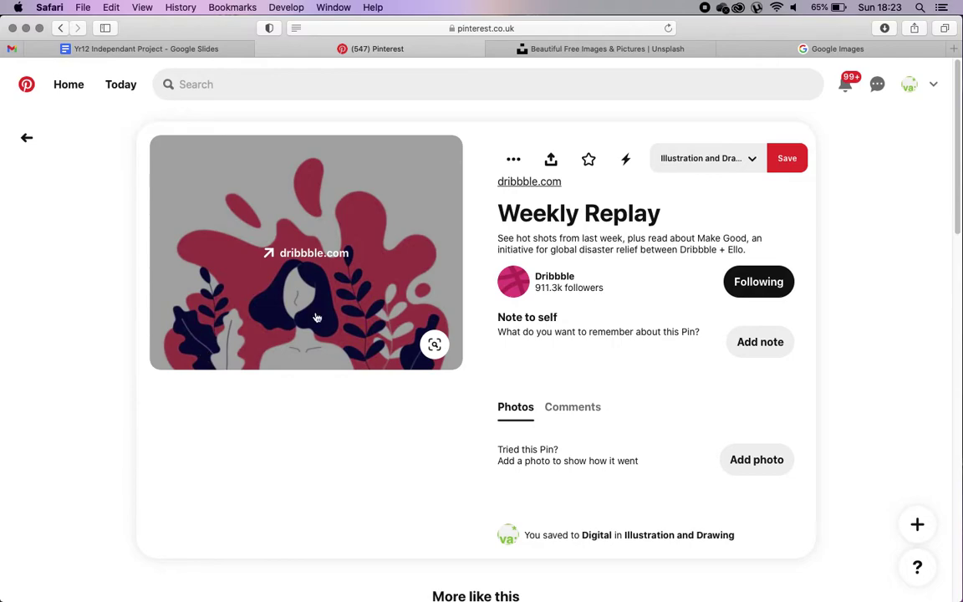
left_click(20, 138)
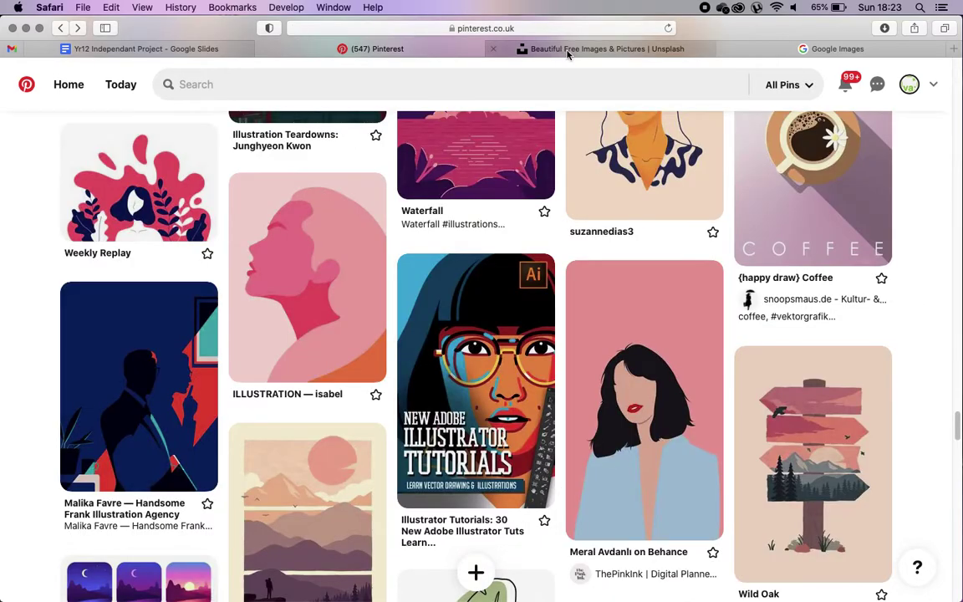
left_click(567, 54)
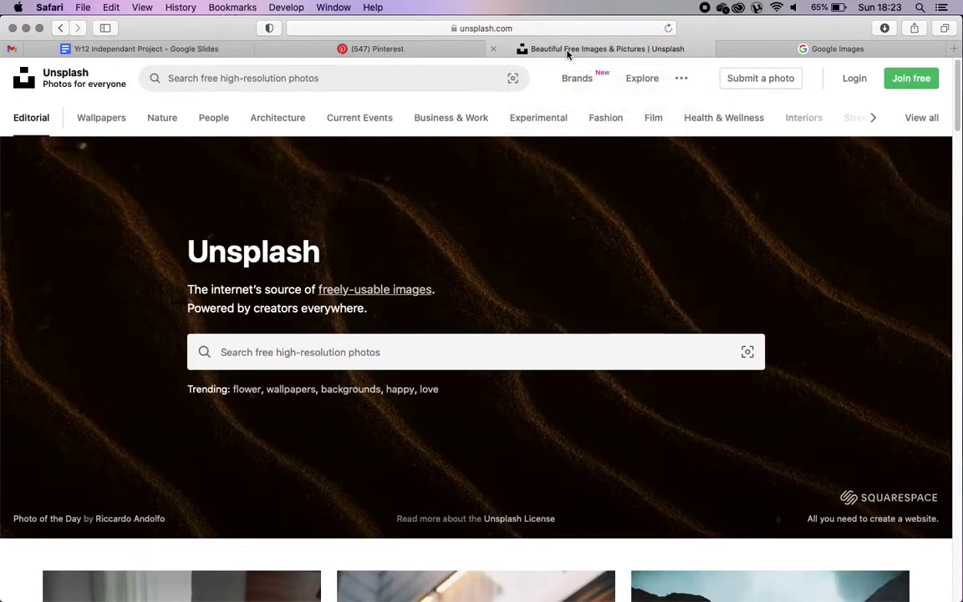
Step: Back on the Pinterest board, view the Wild Oak signpost pin and return to the grid
left_click(390, 53)
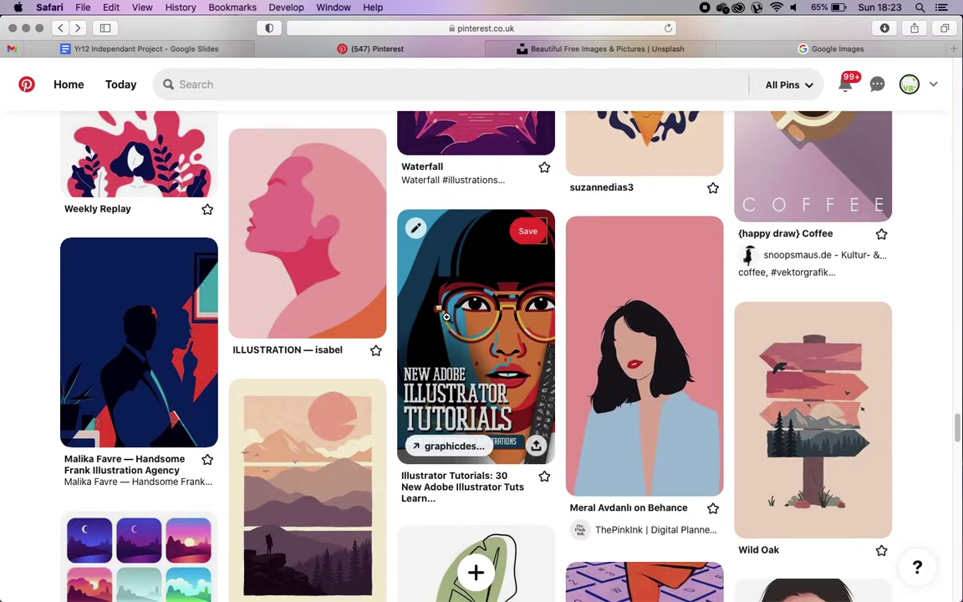
scroll(446, 317, "down", 2)
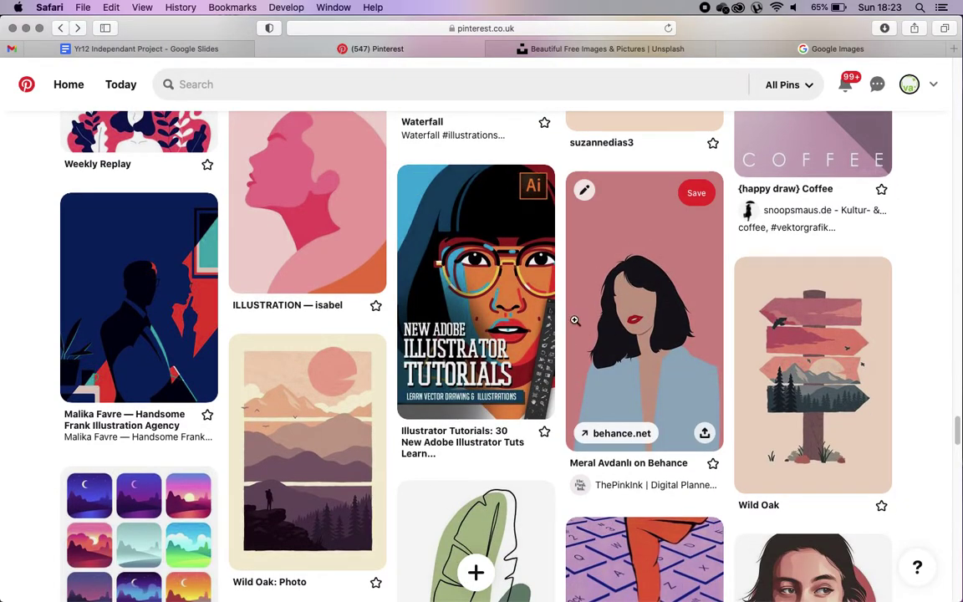
left_click(736, 280)
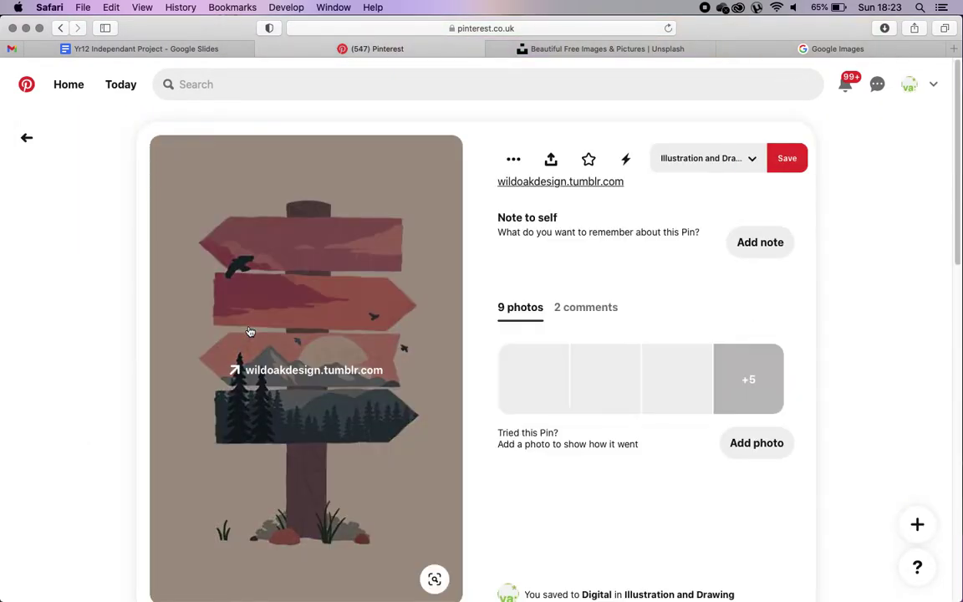
scroll(249, 332, "down", 2)
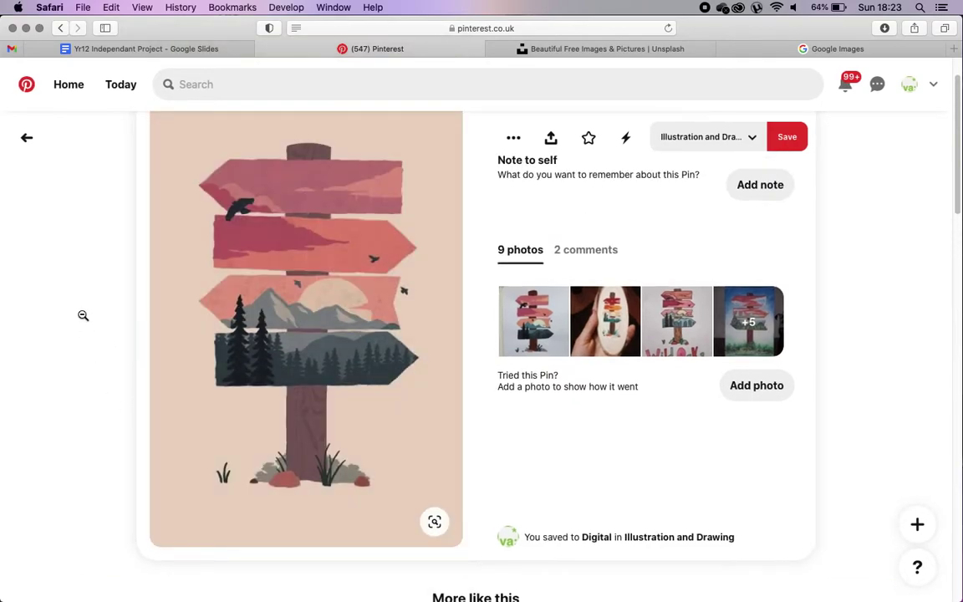
left_click(26, 141)
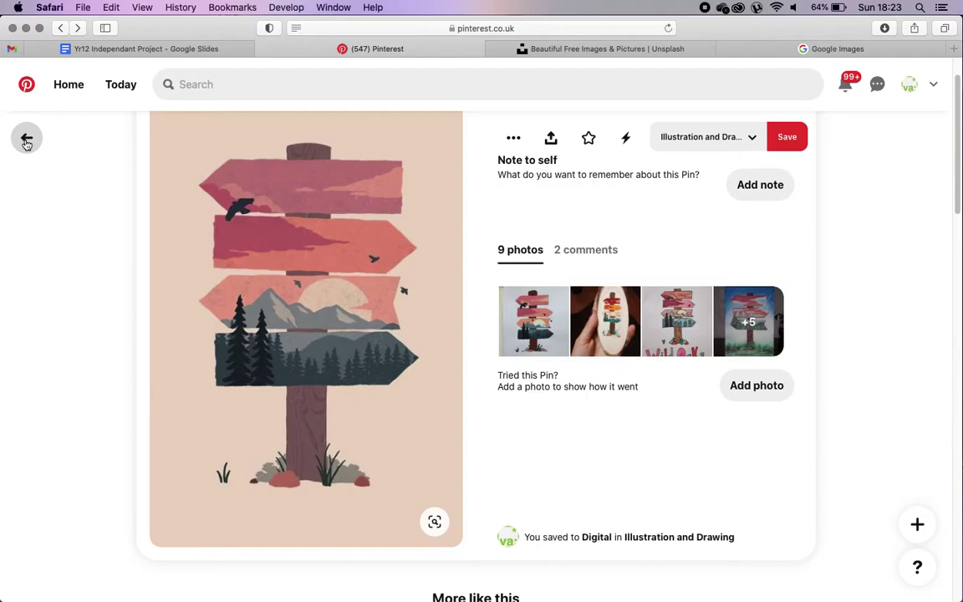
left_click(26, 140)
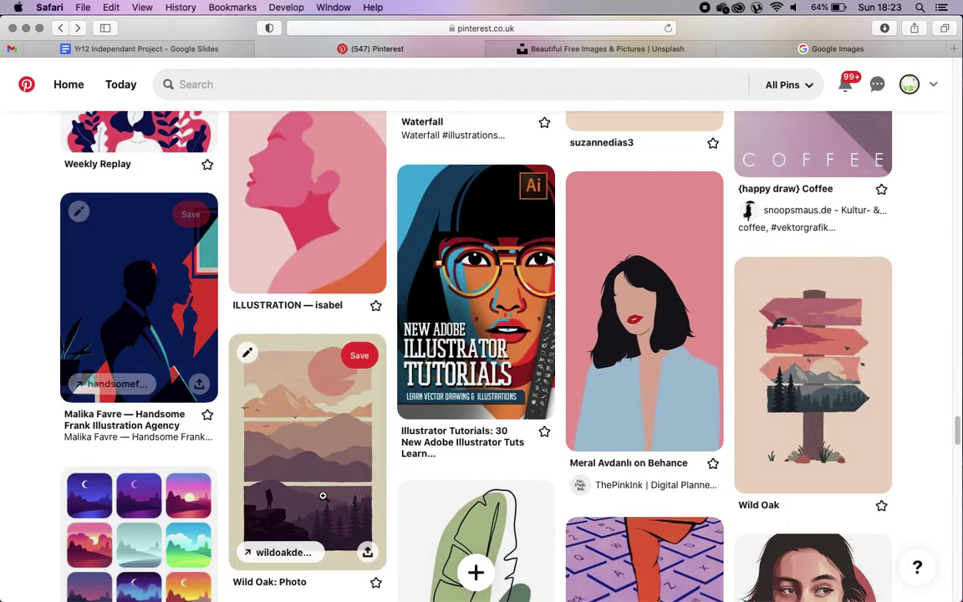
Step: Scroll further down the board and open the REDUX#38 sheep illustration pin
scroll(322, 495, "down", 6)
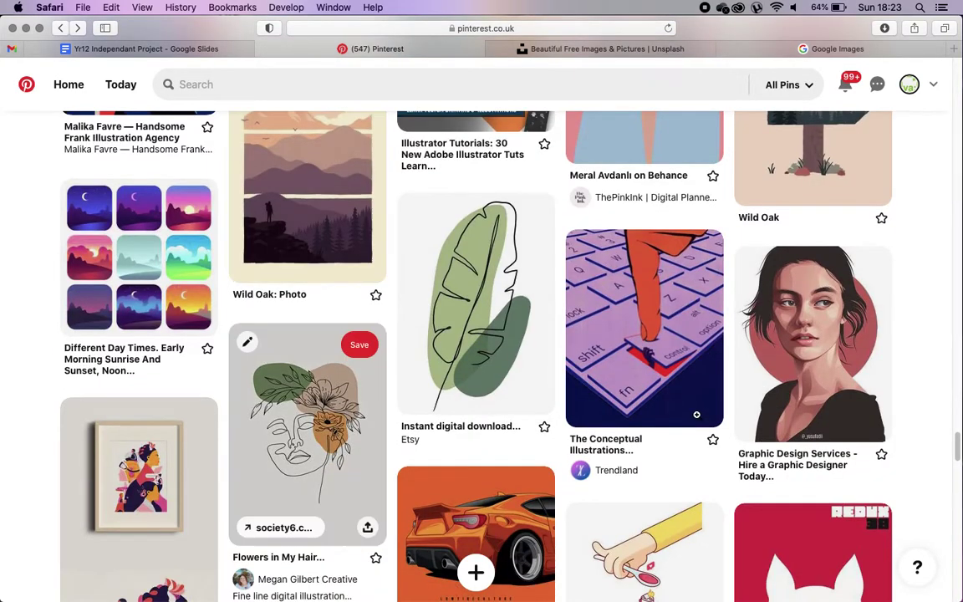
scroll(669, 384, "down", 4)
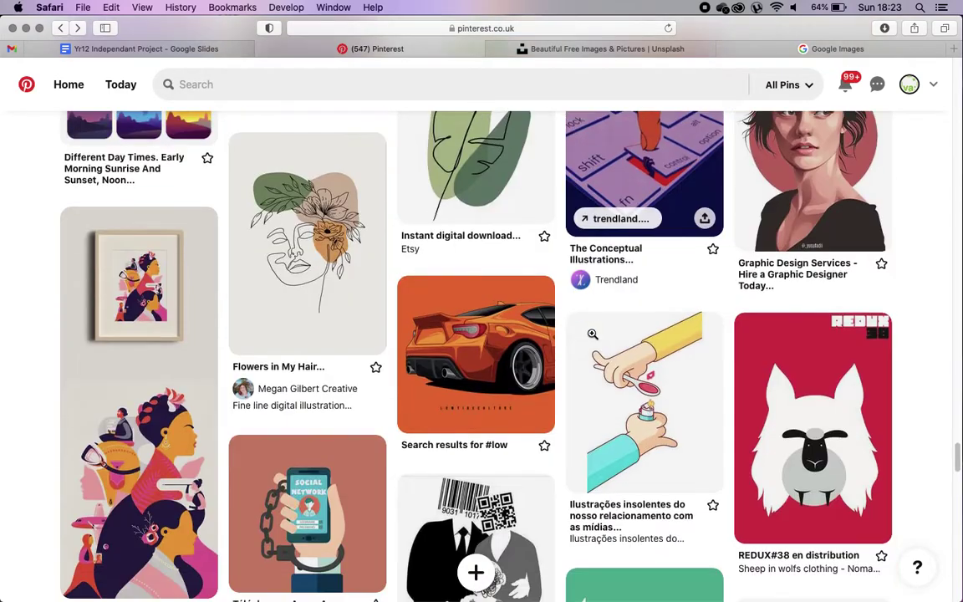
scroll(592, 333, "down", 2)
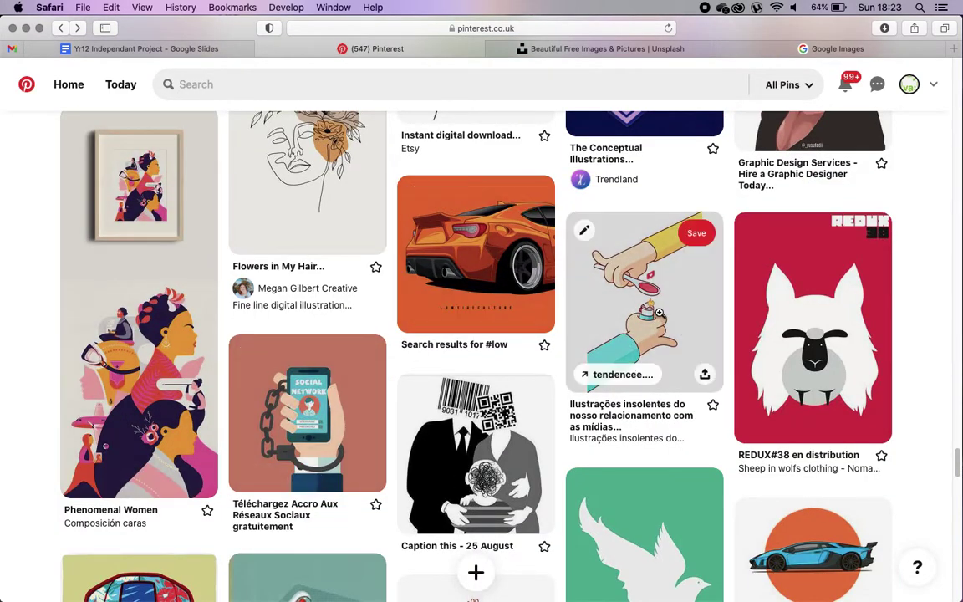
left_click(811, 303)
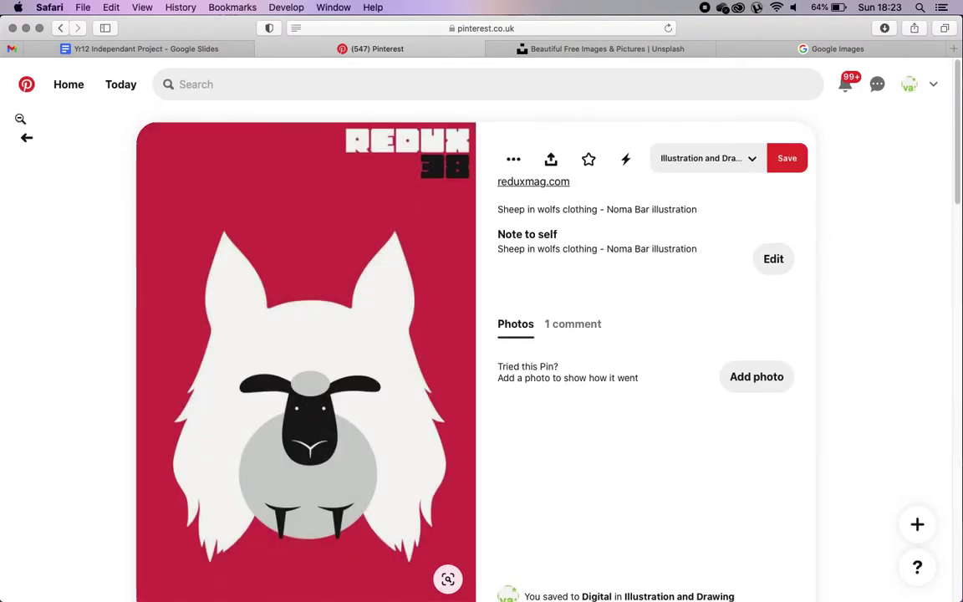
left_click(86, 323)
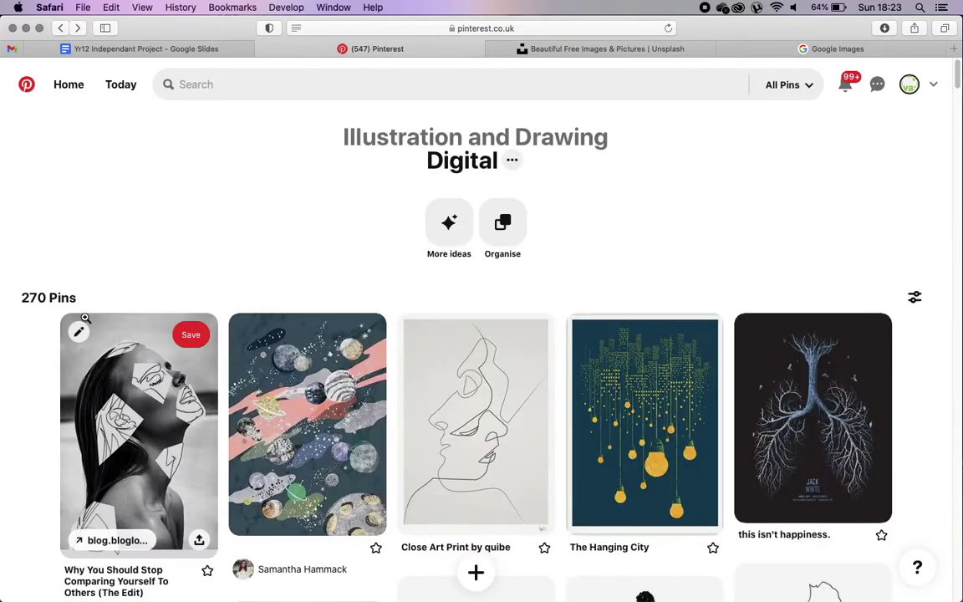
scroll(83, 319, "down", 10)
scroll(86, 323, "down", 3)
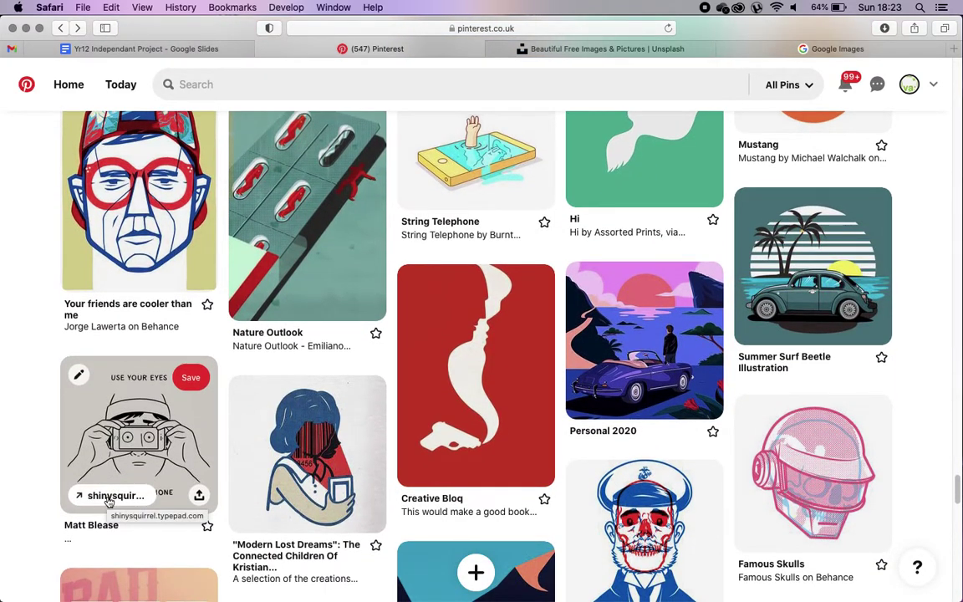
scroll(108, 500, "down", 10)
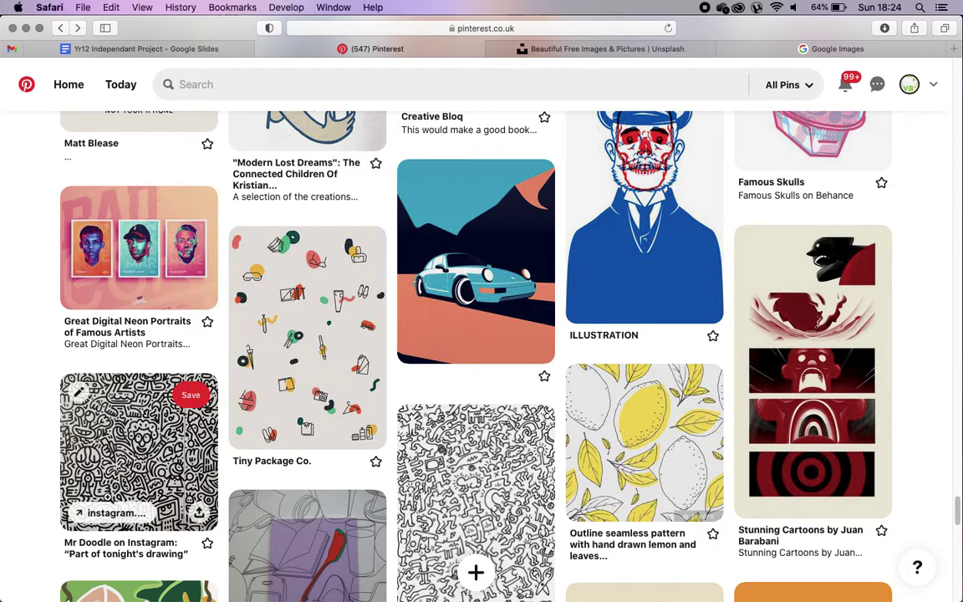
Step: On Unsplash, rerun the recent 'houseplant' search and scroll the plant photo results
left_click(634, 51)
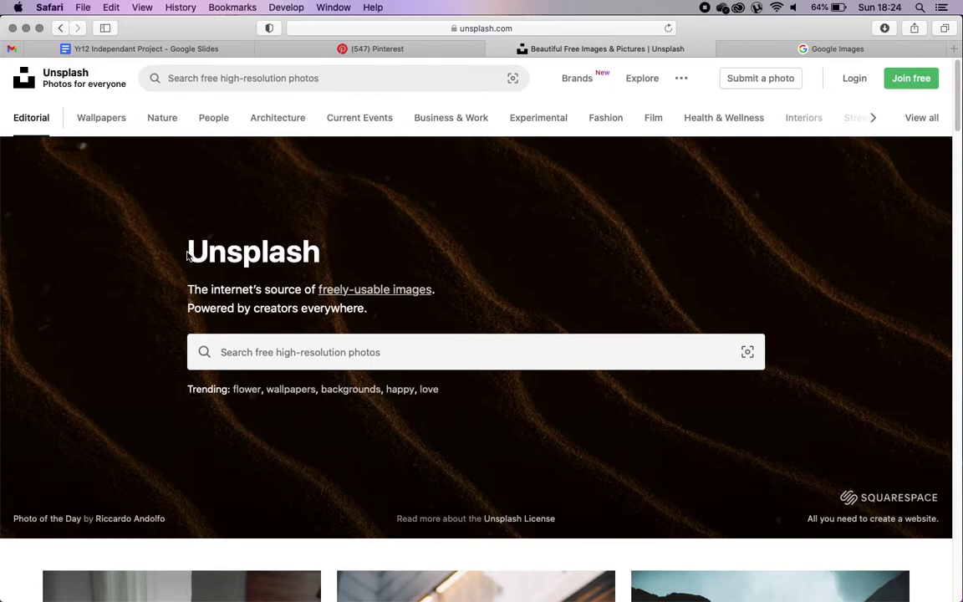
left_click(251, 78)
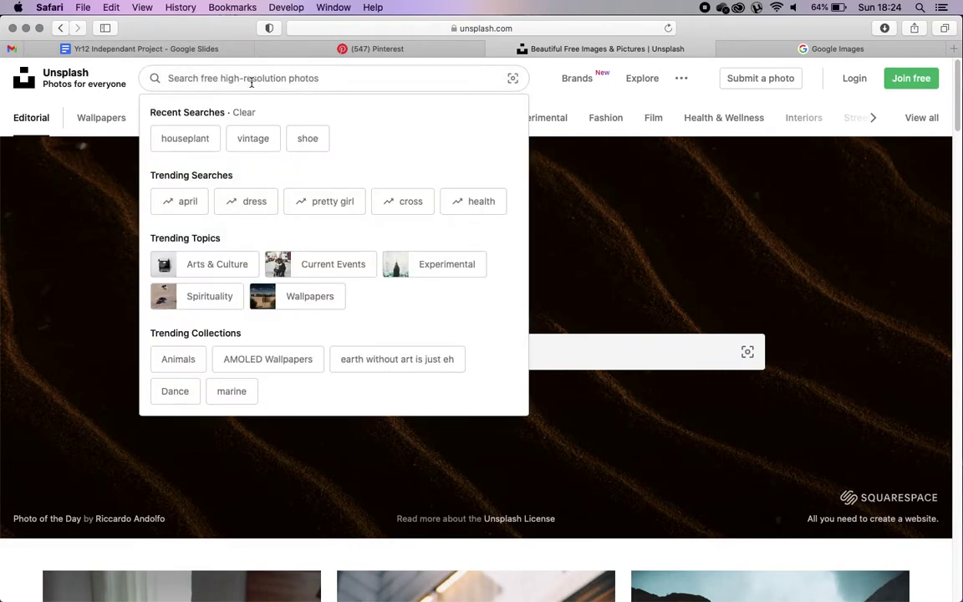
left_click(190, 140)
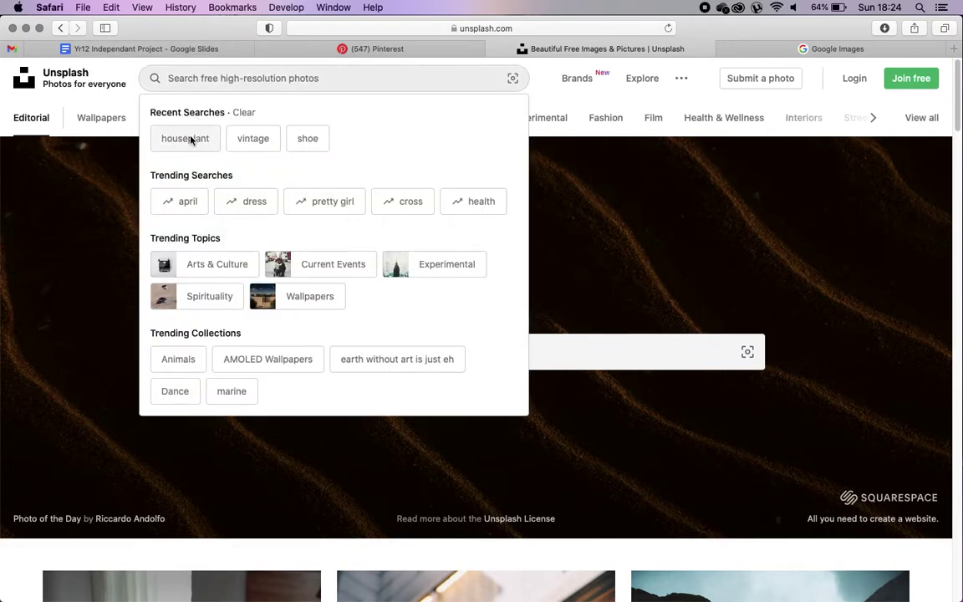
scroll(132, 419, "down", 2)
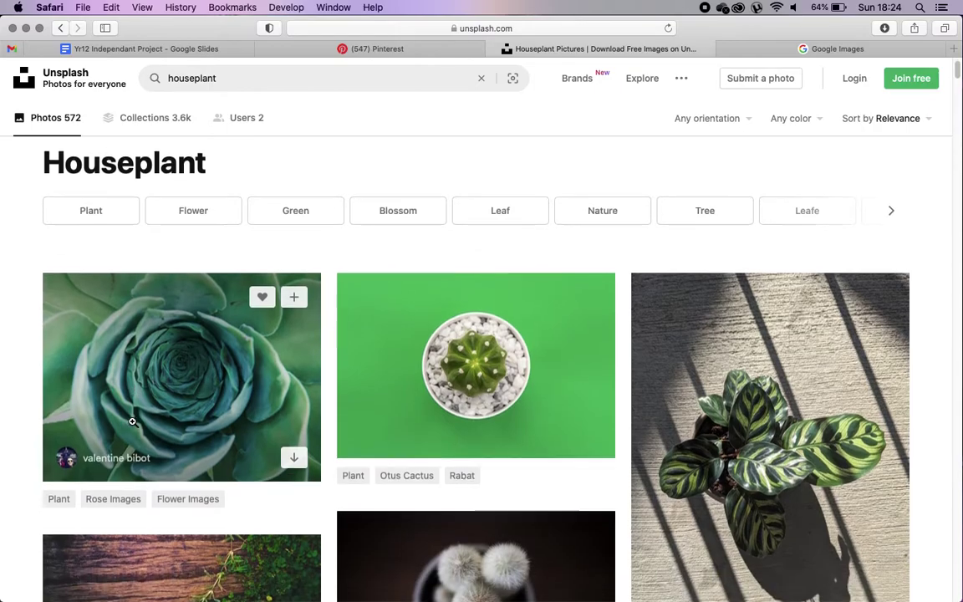
scroll(132, 420, "down", 3)
scroll(132, 420, "up", 2)
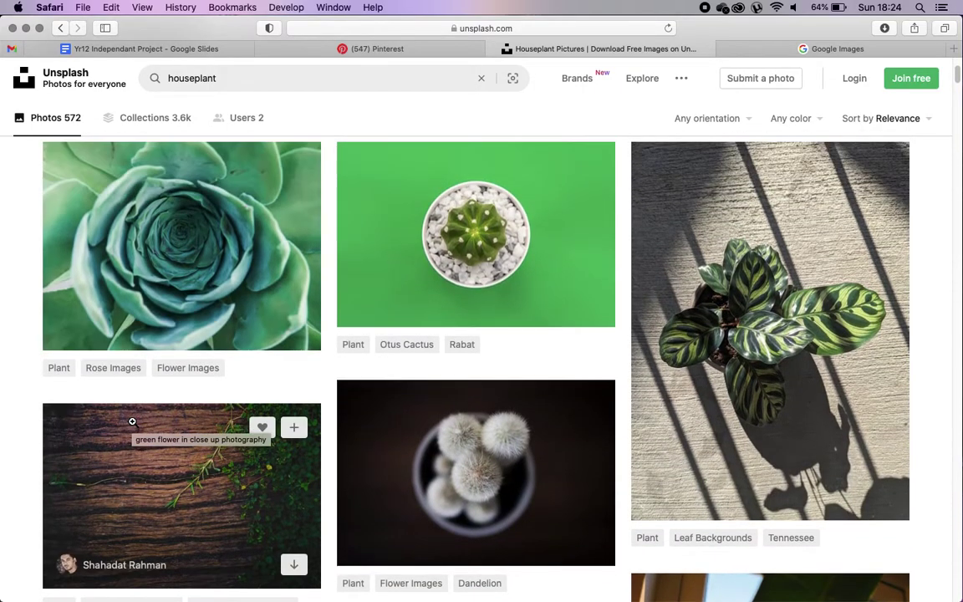
scroll(132, 420, "up", 2)
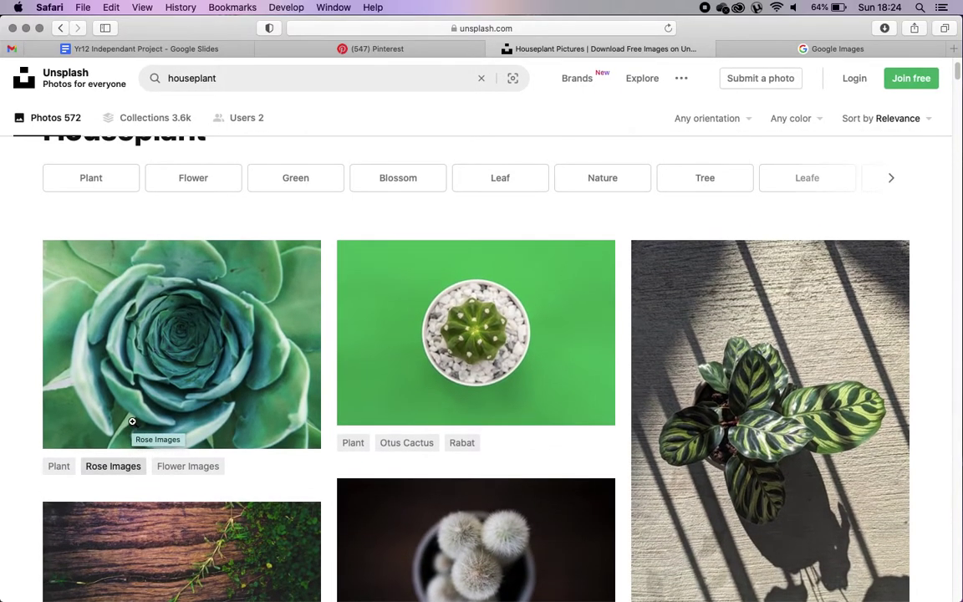
scroll(132, 422, "down", 3)
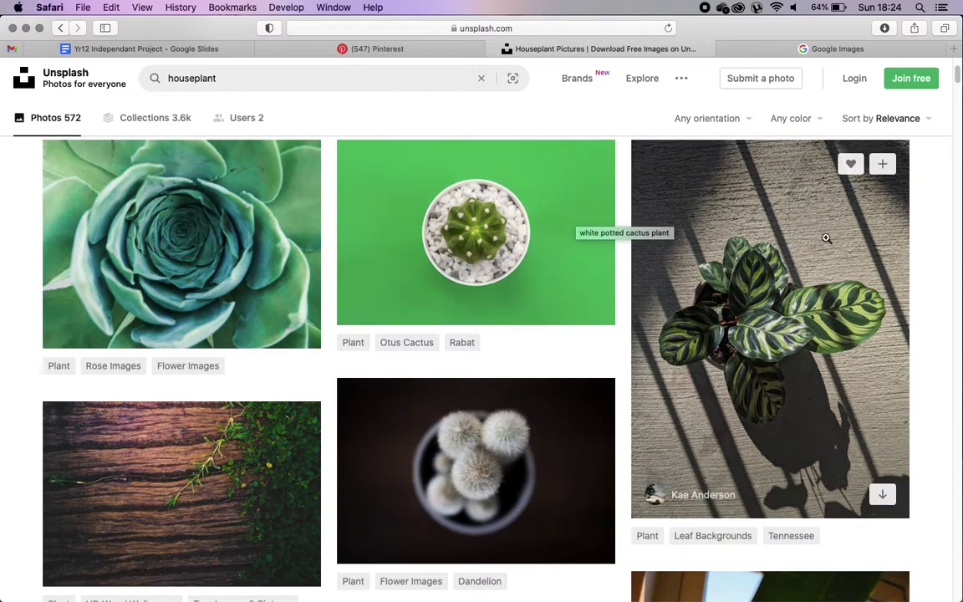
left_click(203, 252)
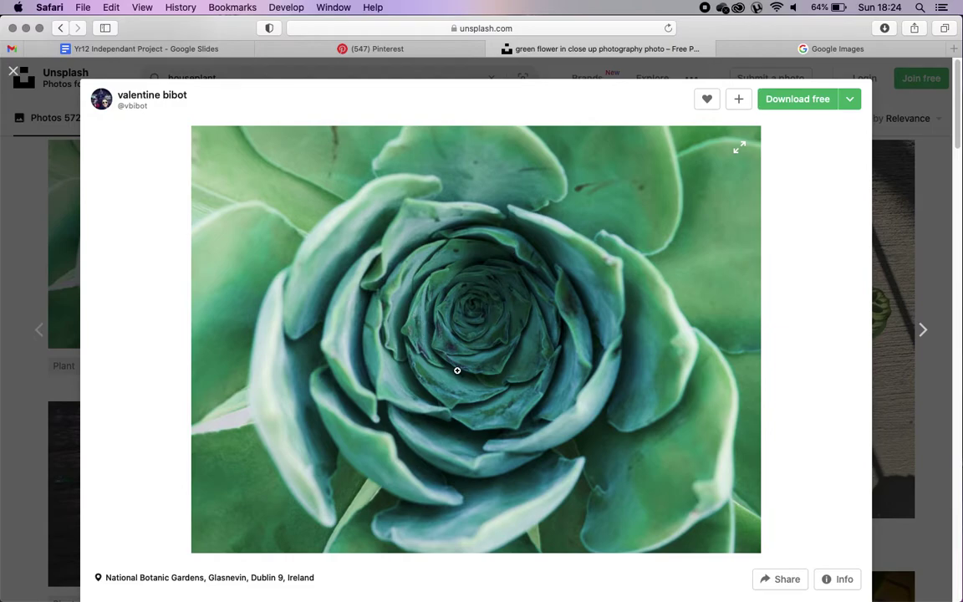
left_click(13, 72)
scroll(261, 455, "down", 10)
scroll(261, 455, "down", 2)
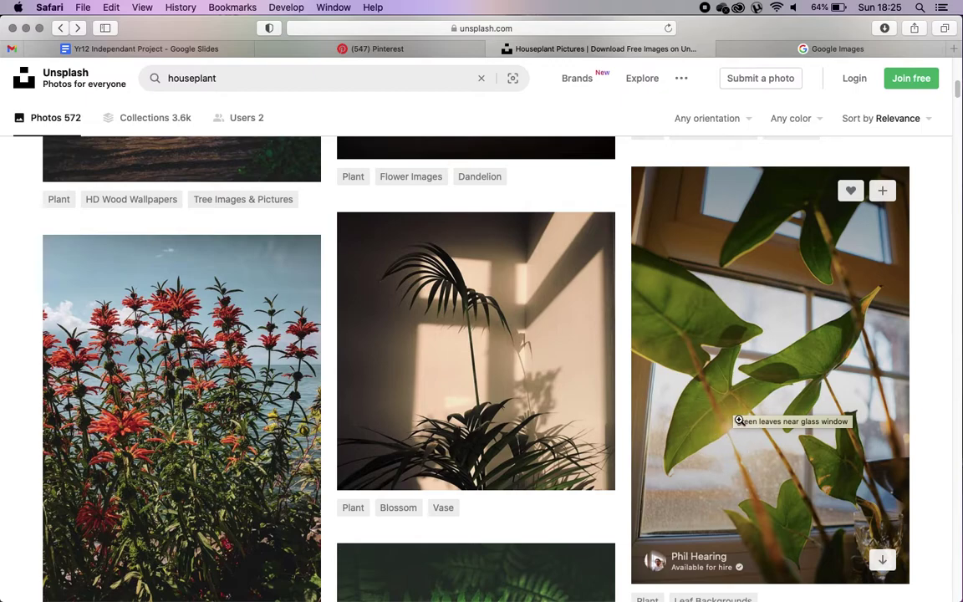
scroll(704, 359, "down", 3)
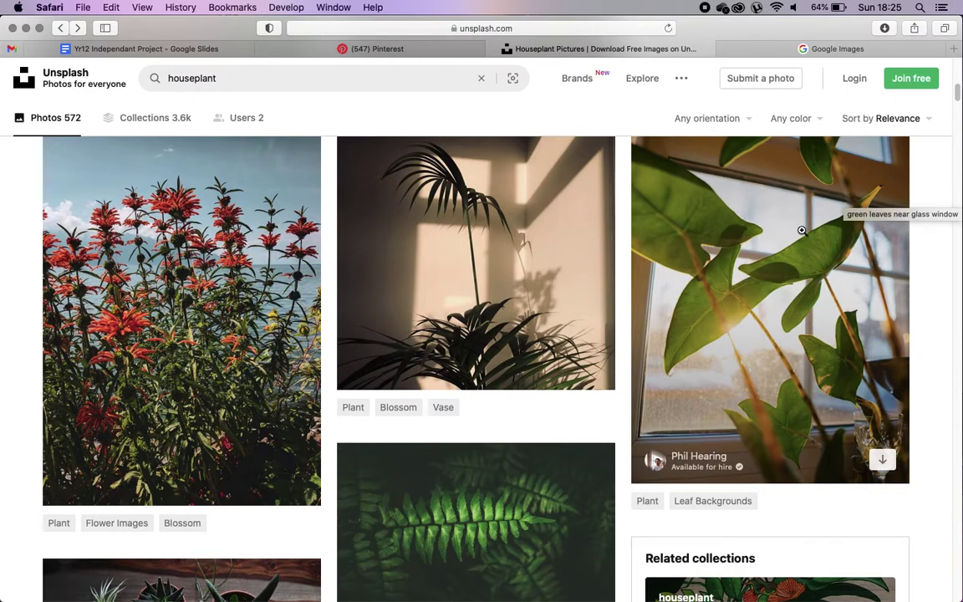
scroll(822, 141, "down", 1)
scroll(528, 409, "down", 3)
scroll(527, 409, "down", 2)
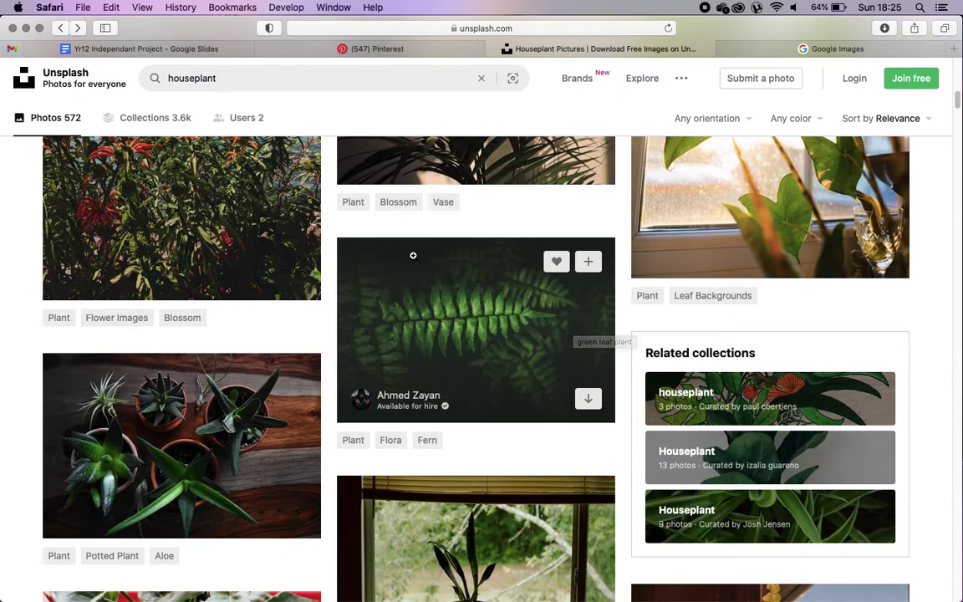
scroll(434, 325, "down", 2)
scroll(434, 326, "down", 5)
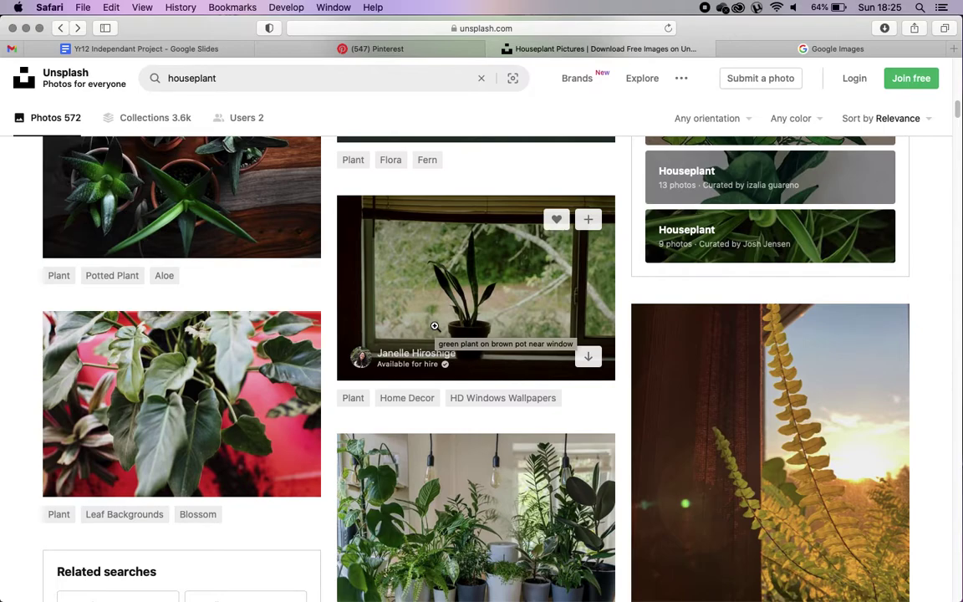
left_click(143, 357)
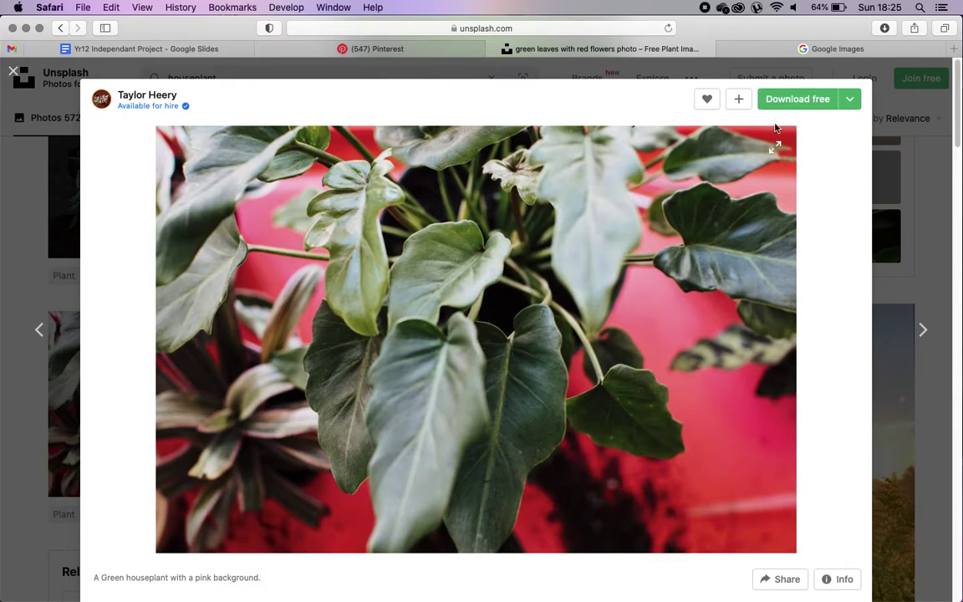
left_click(13, 73)
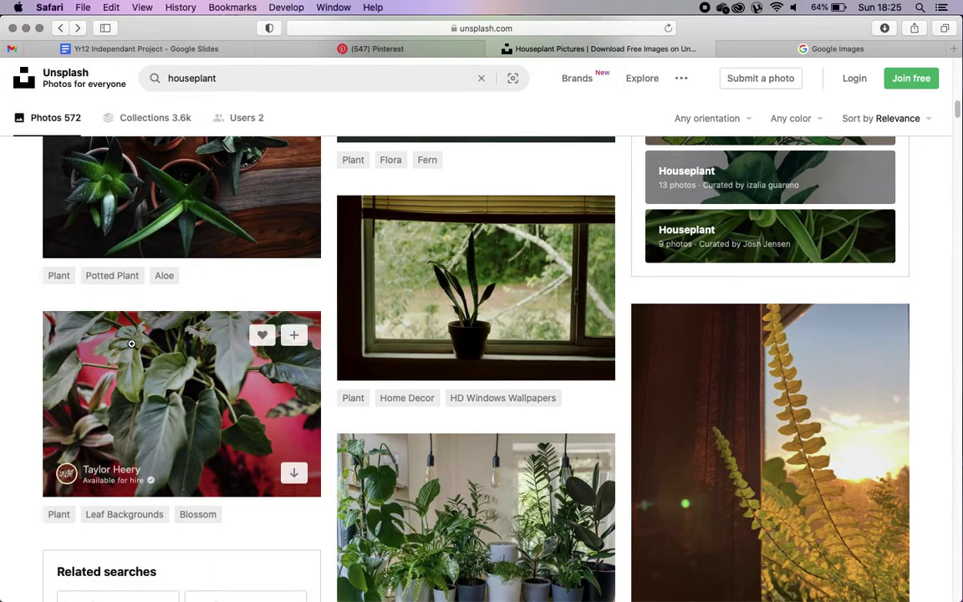
scroll(352, 376, "down", 10)
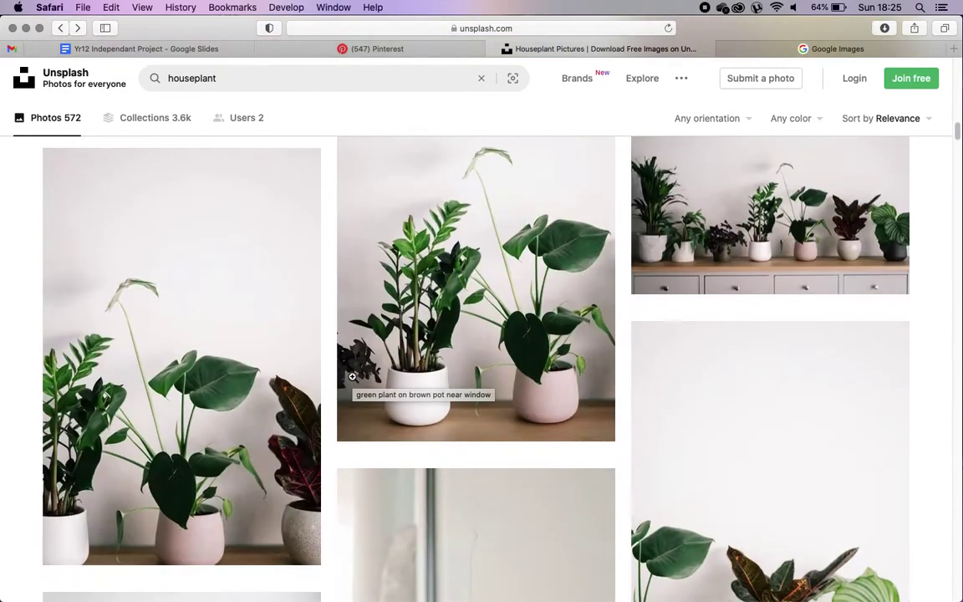
left_click(493, 219)
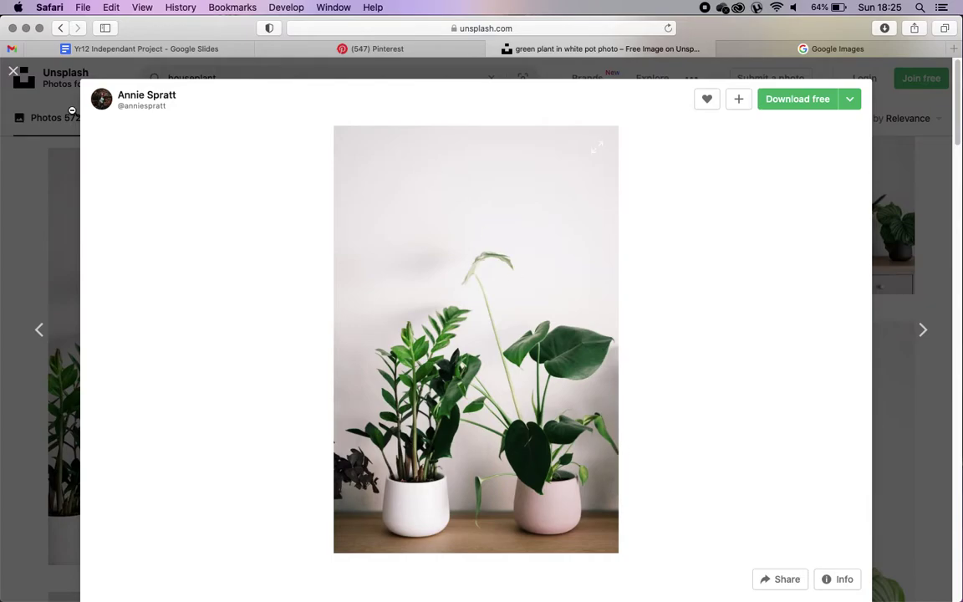
left_click(11, 196)
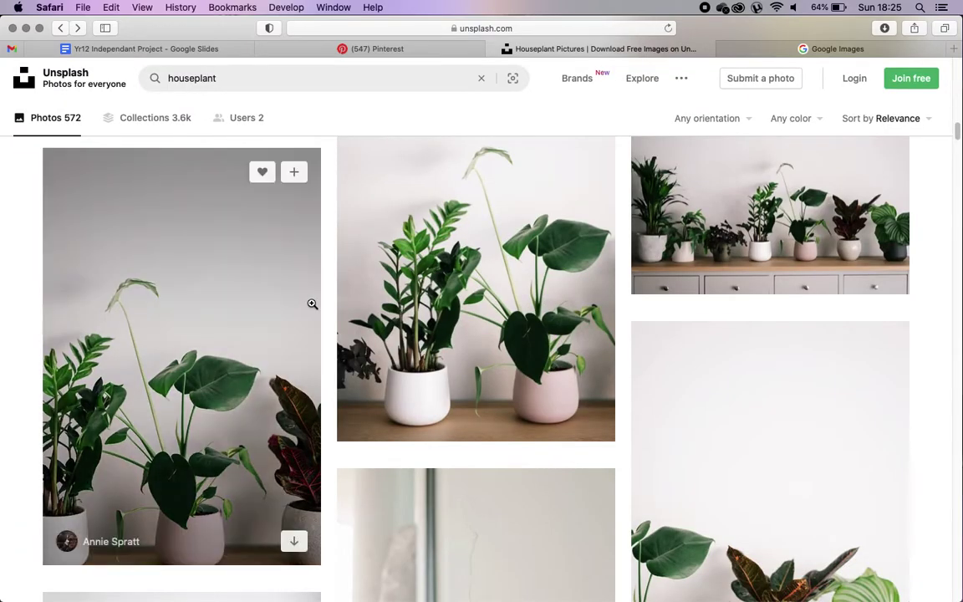
scroll(312, 303, "down", 10)
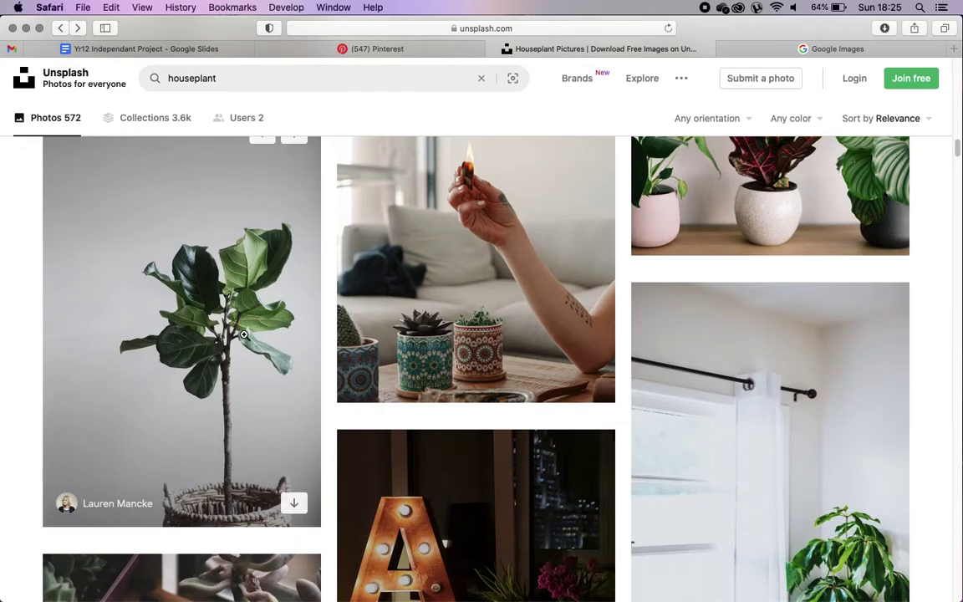
left_click(219, 301)
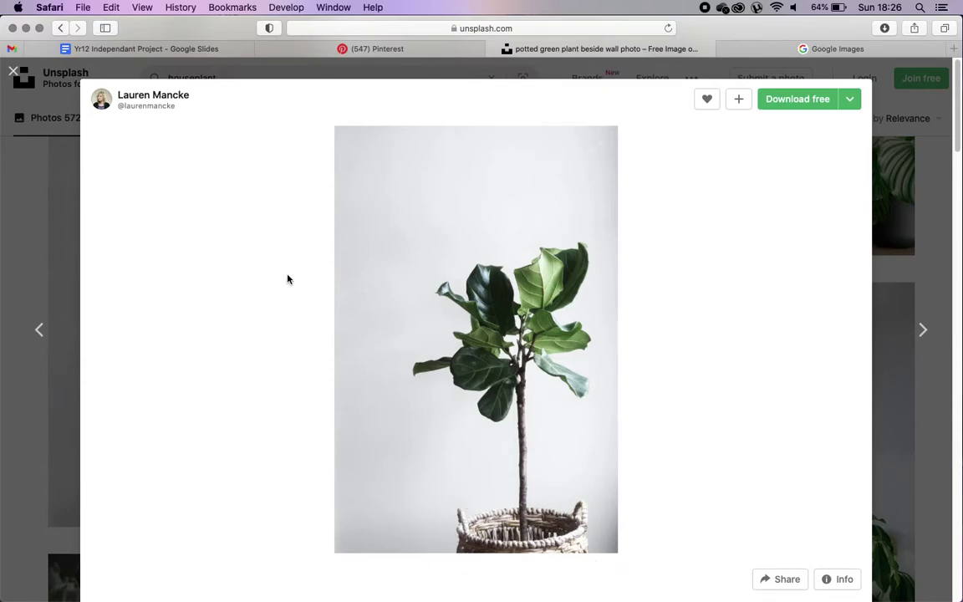
left_click(13, 71)
scroll(51, 398, "down", 13)
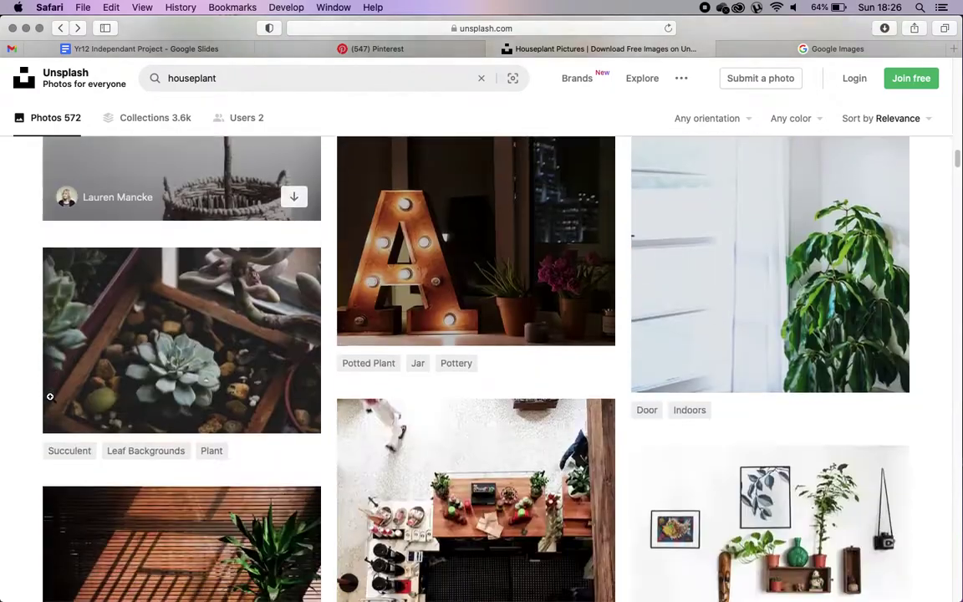
scroll(51, 384, "down", 9)
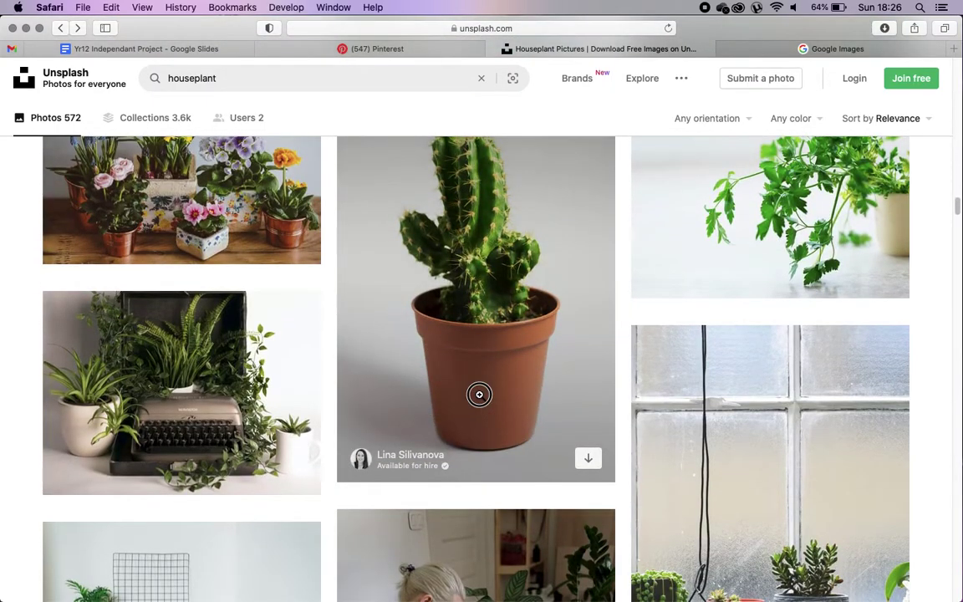
left_click(477, 394)
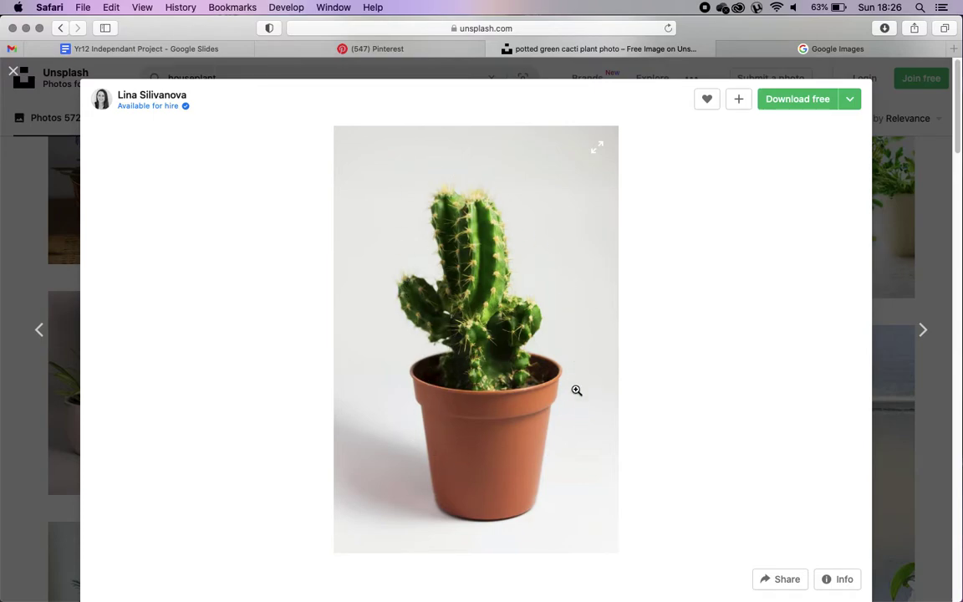
left_click(4, 253)
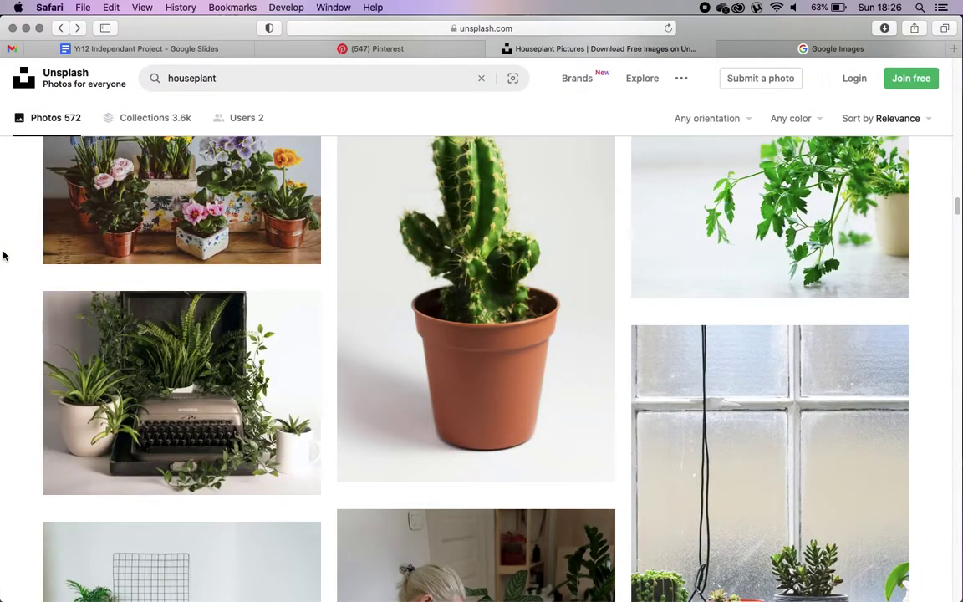
scroll(289, 292, "down", 3)
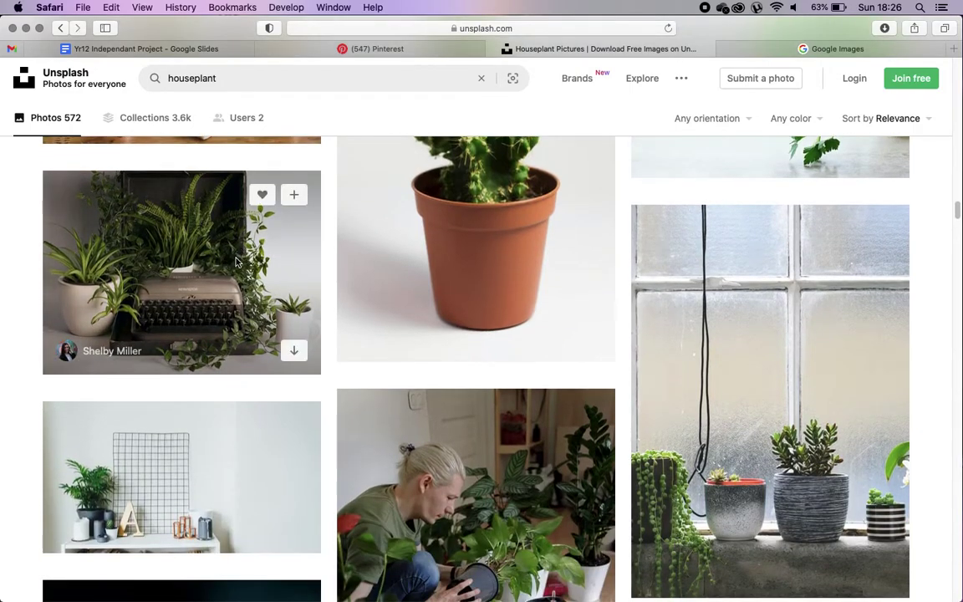
left_click(237, 262)
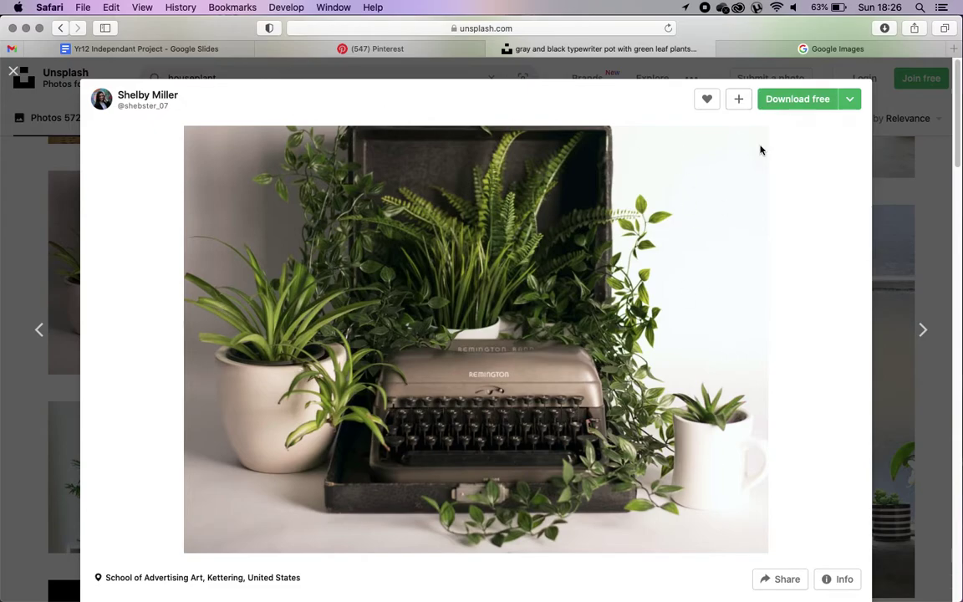
left_click(12, 72)
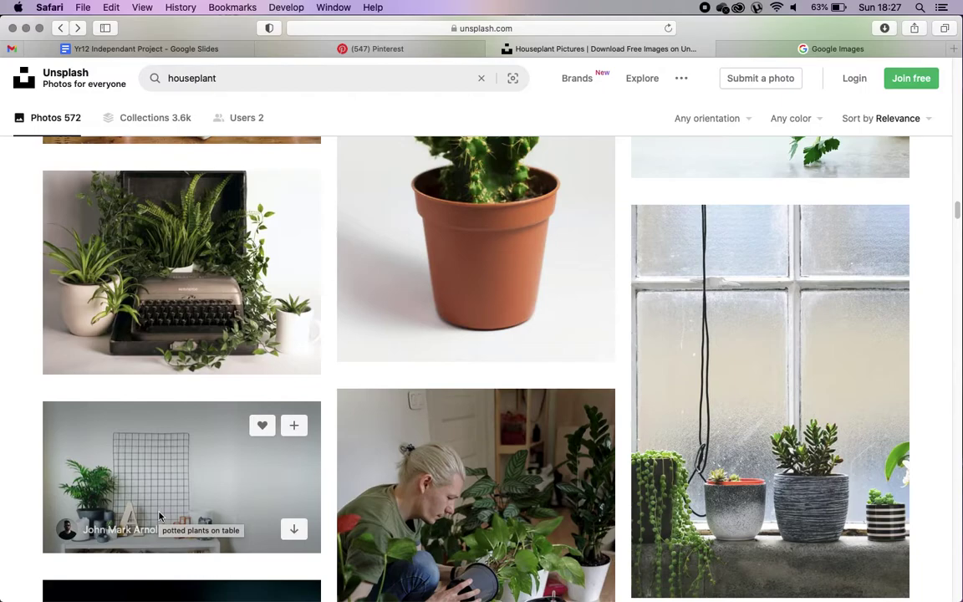
scroll(160, 515, "down", 8)
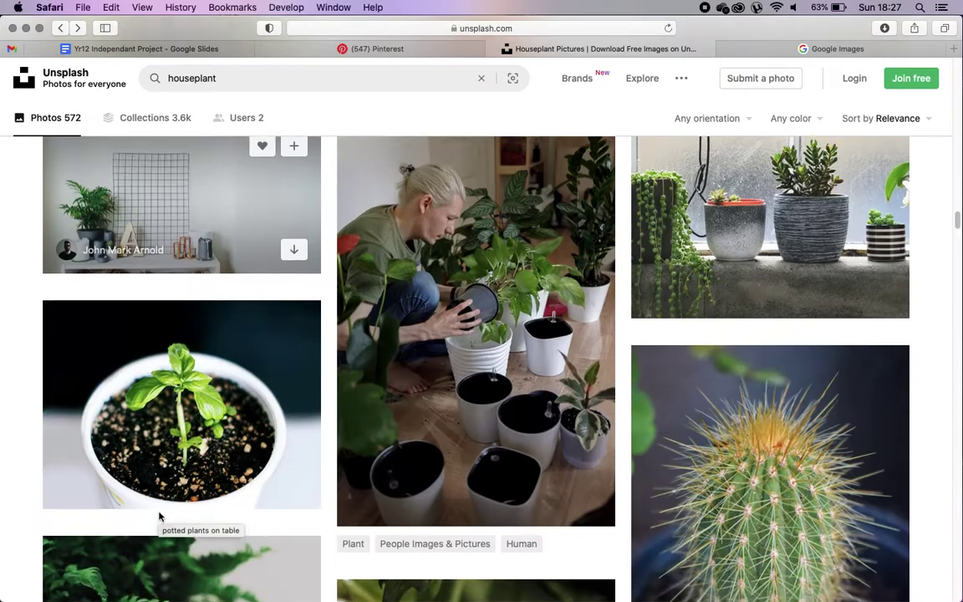
scroll(223, 313, "down", 10)
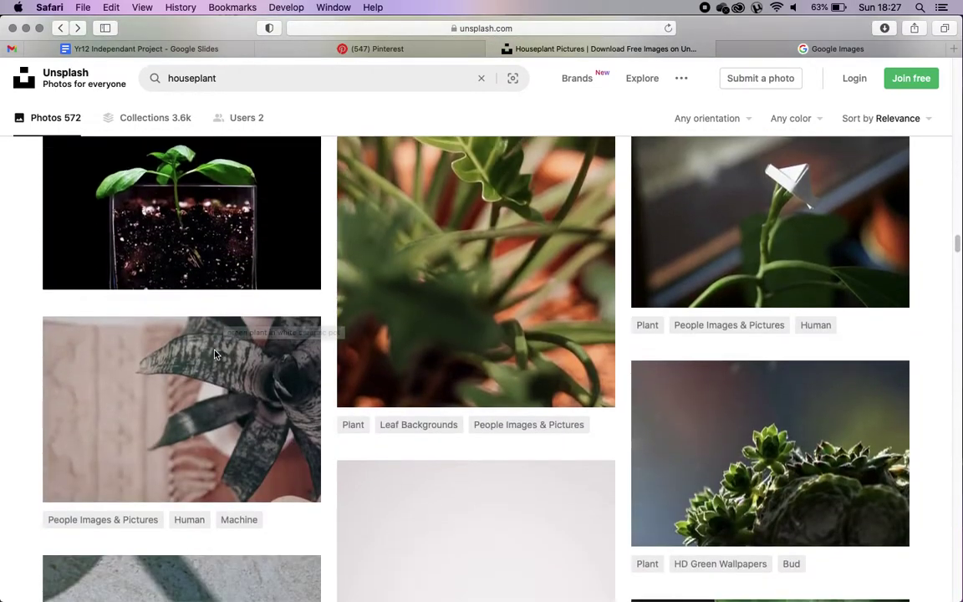
scroll(489, 337, "down", 6)
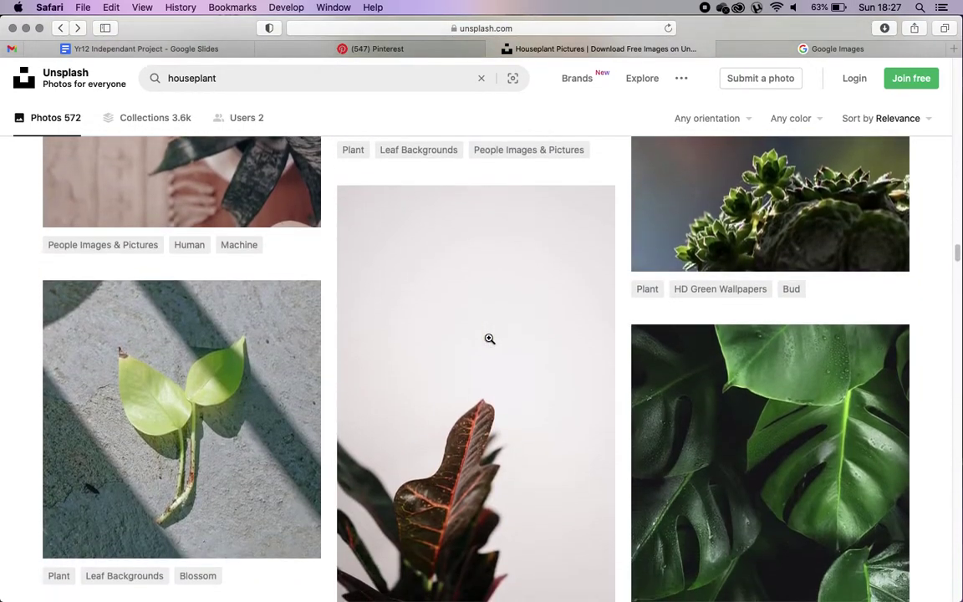
scroll(489, 338, "down", 15)
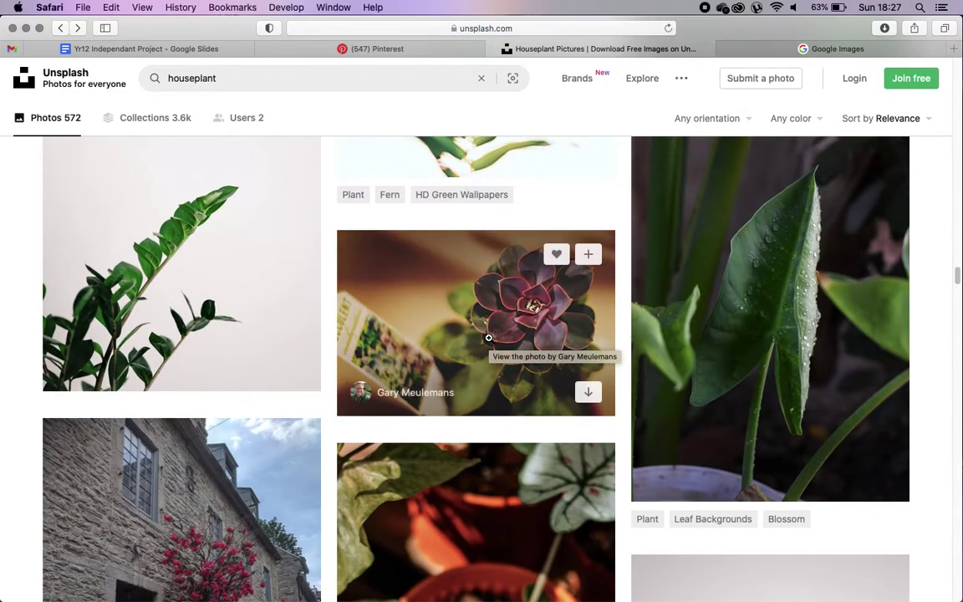
scroll(489, 337, "down", 2)
scroll(490, 474, "down", 10)
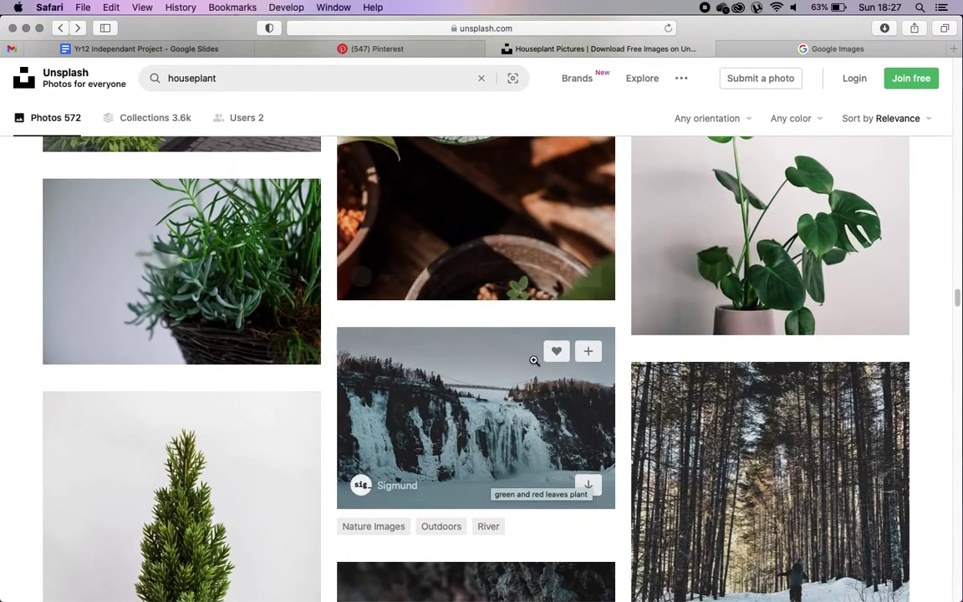
scroll(685, 247, "up", 2)
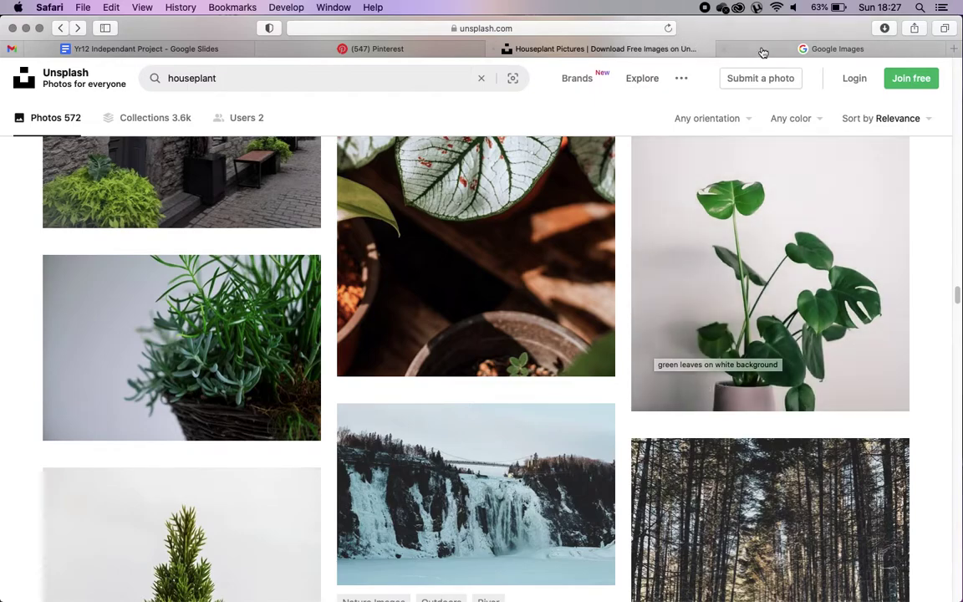
Step: Search Google Images for 'houseplant digital illustration'
left_click(823, 52)
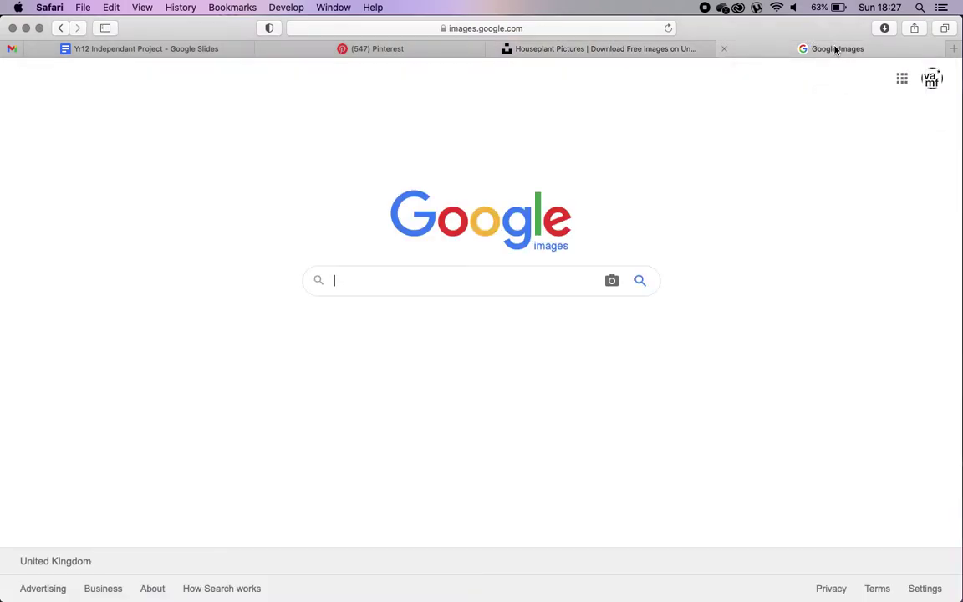
left_click(520, 279)
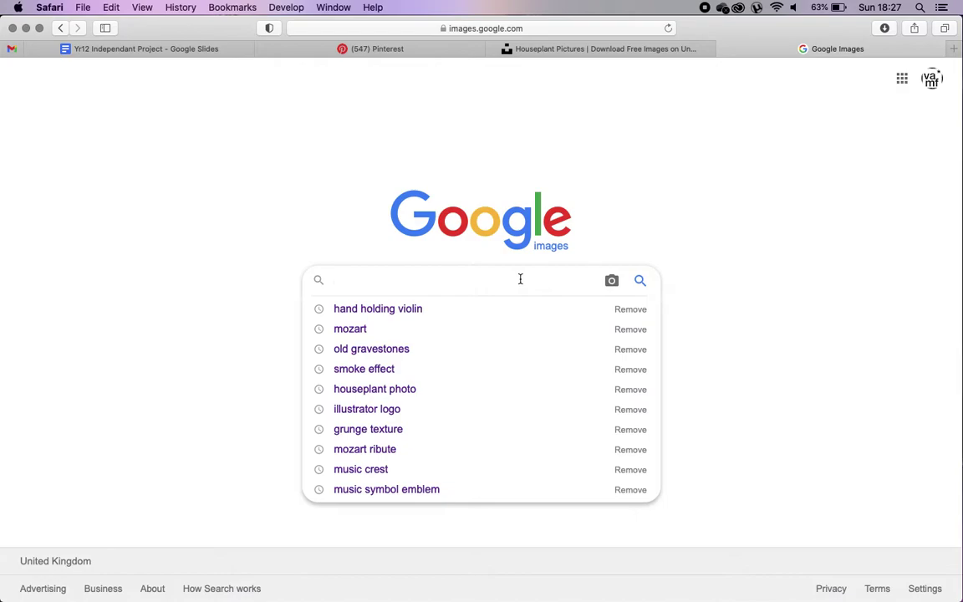
type("houseplant digital illustrat")
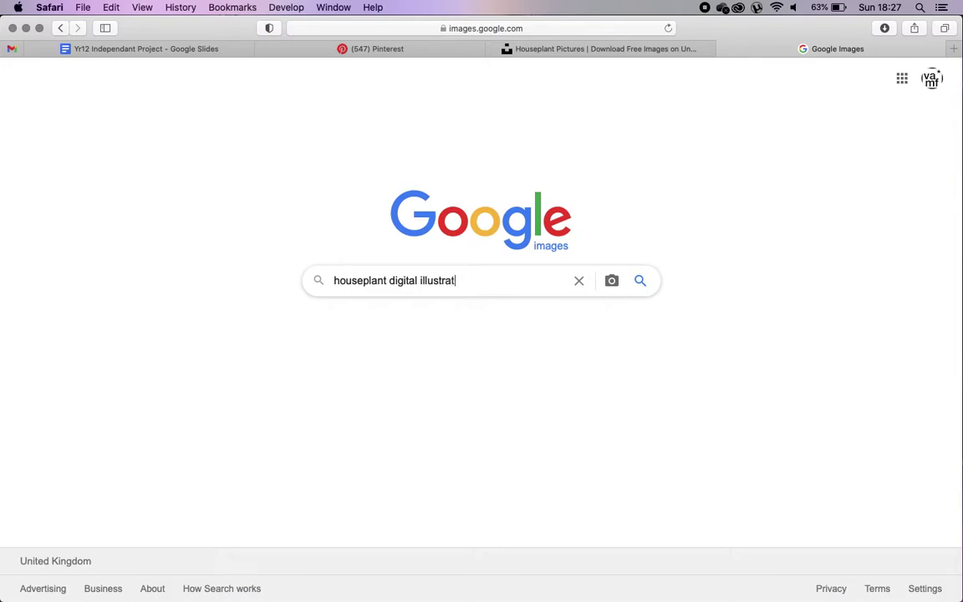
type("ion")
key("Return")
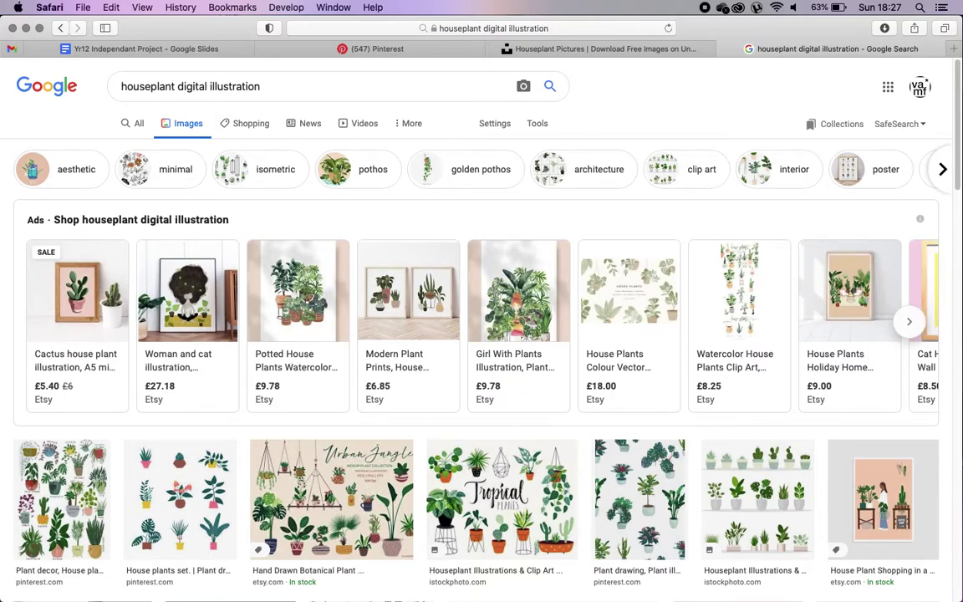
Step: Return to the Unsplash houseplant photo results
mouse_move(423, 286)
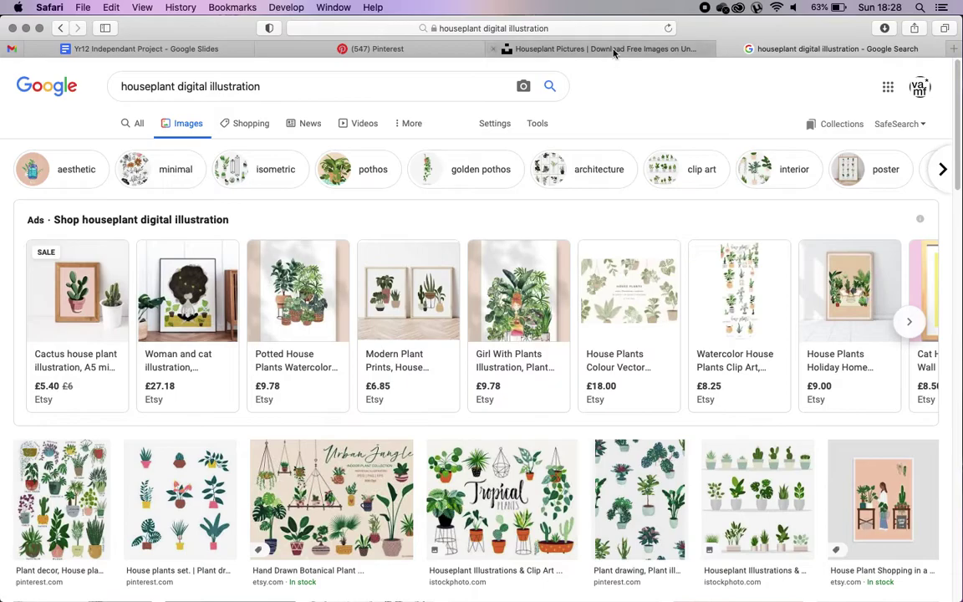
left_click(585, 48)
scroll(253, 528, "down", 6)
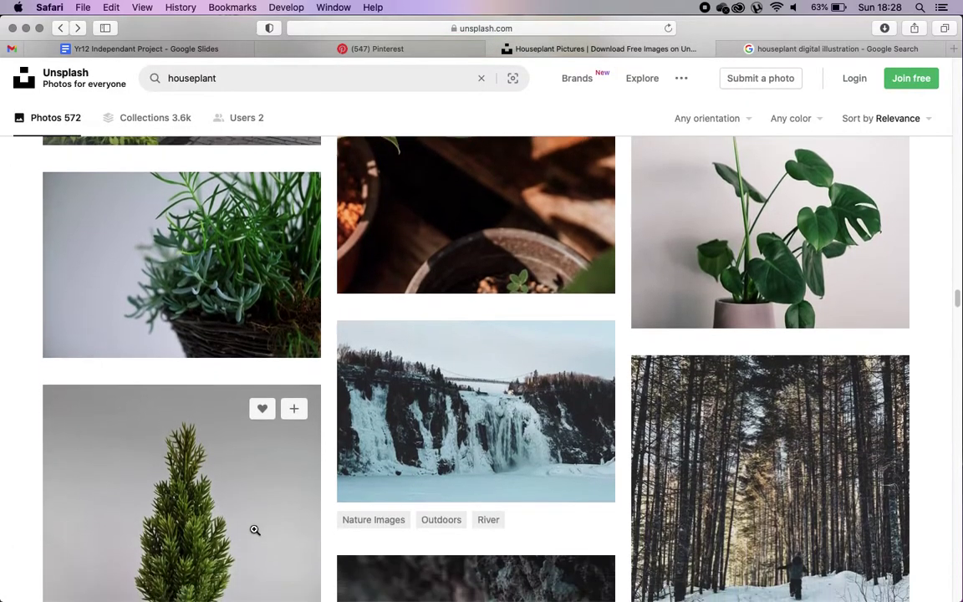
Step: Scroll the Unsplash photos, then preview the Google 'House plants set' illustration
scroll(253, 528, "down", 8)
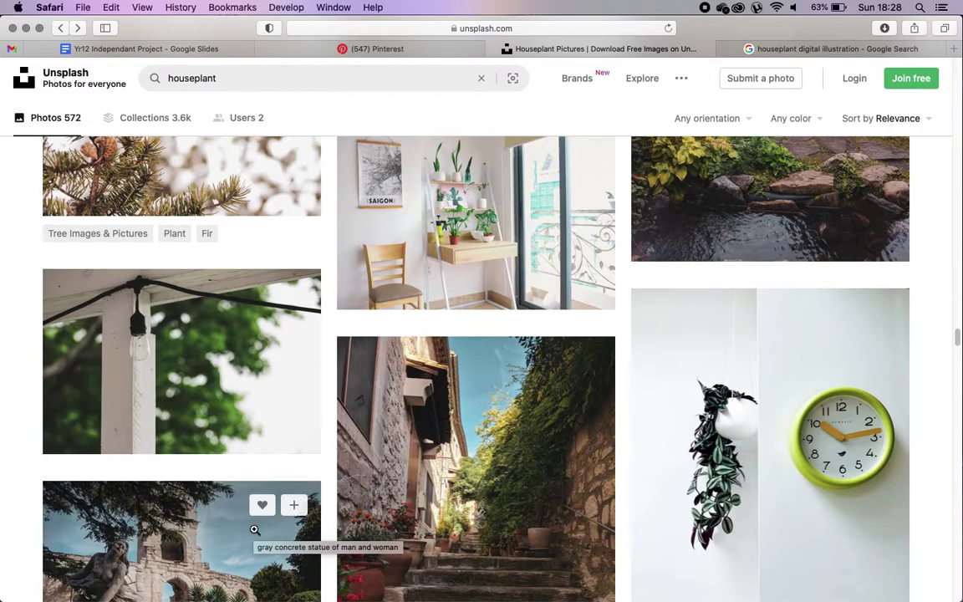
left_click(794, 48)
left_click(161, 447)
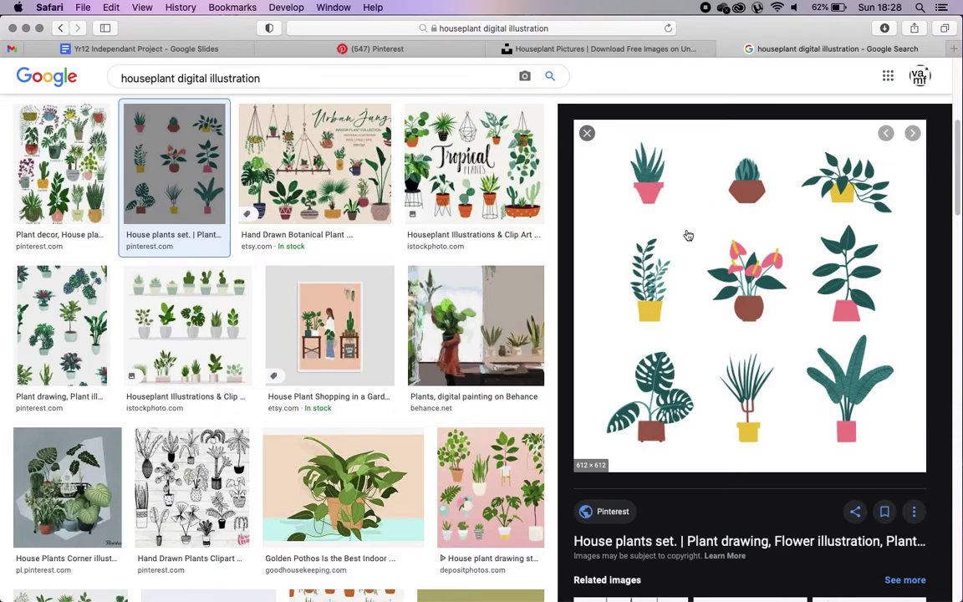
left_click(188, 330)
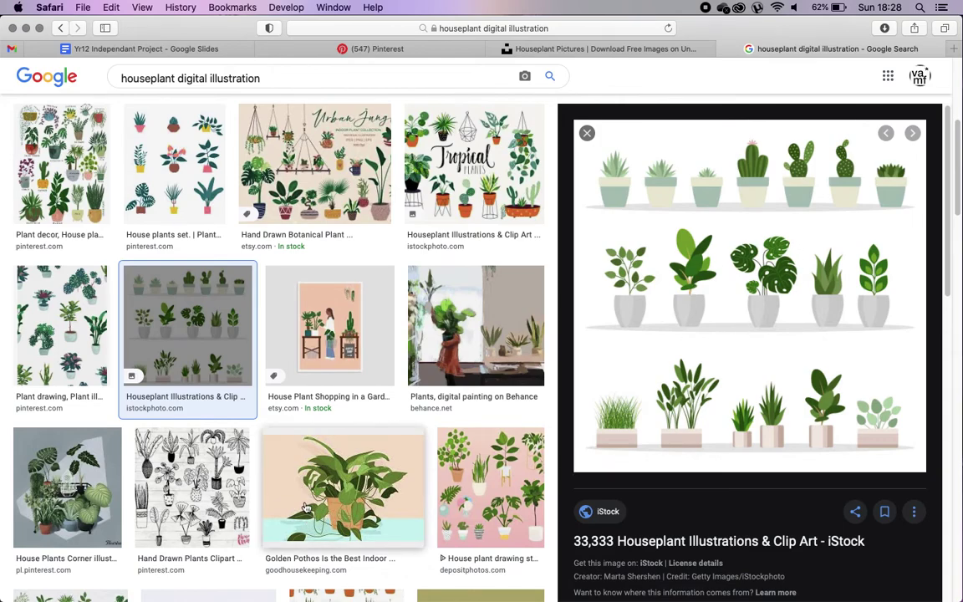
left_click(277, 457)
left_click(474, 454)
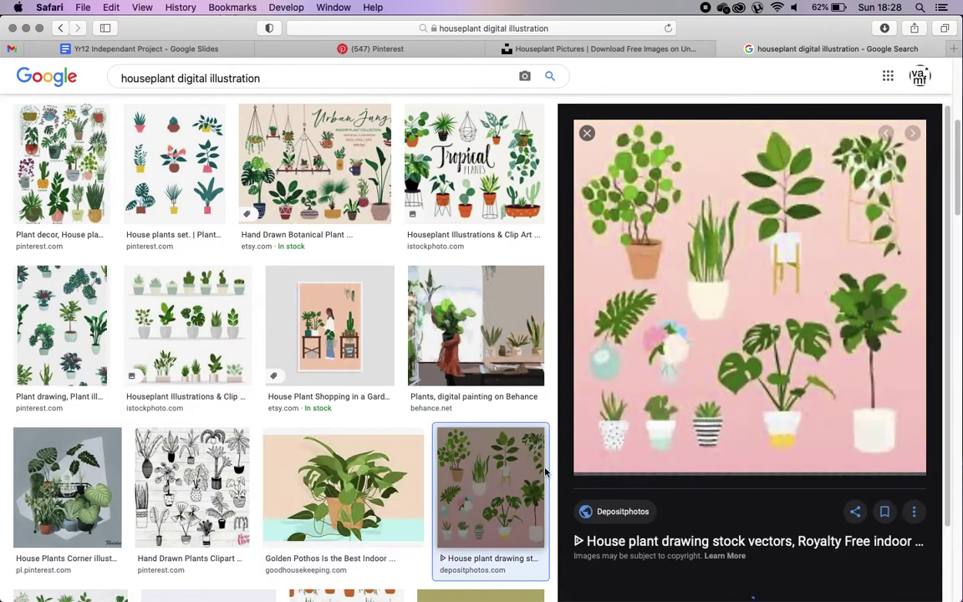
left_click(148, 507)
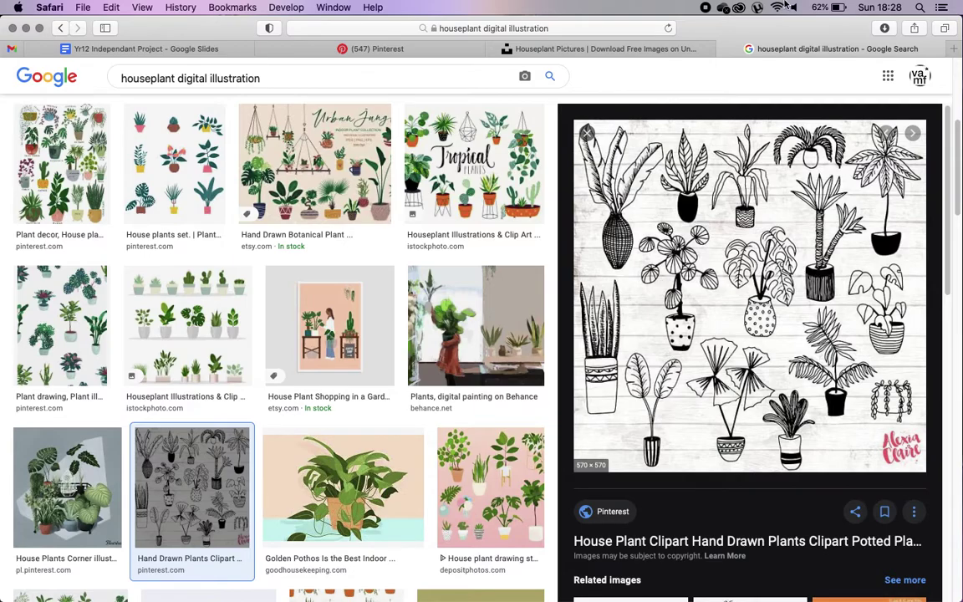
key("Escape")
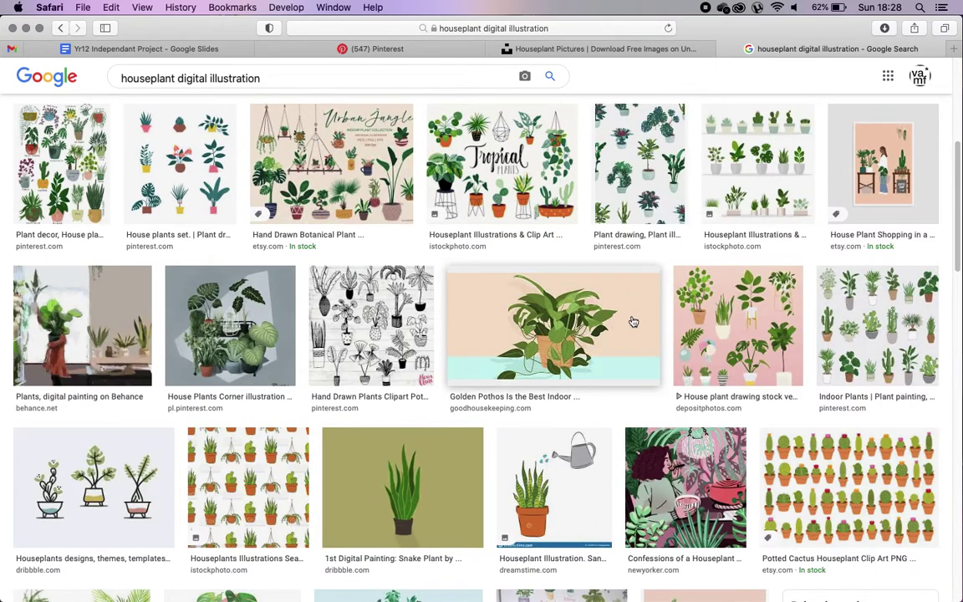
scroll(632, 322, "down", 5)
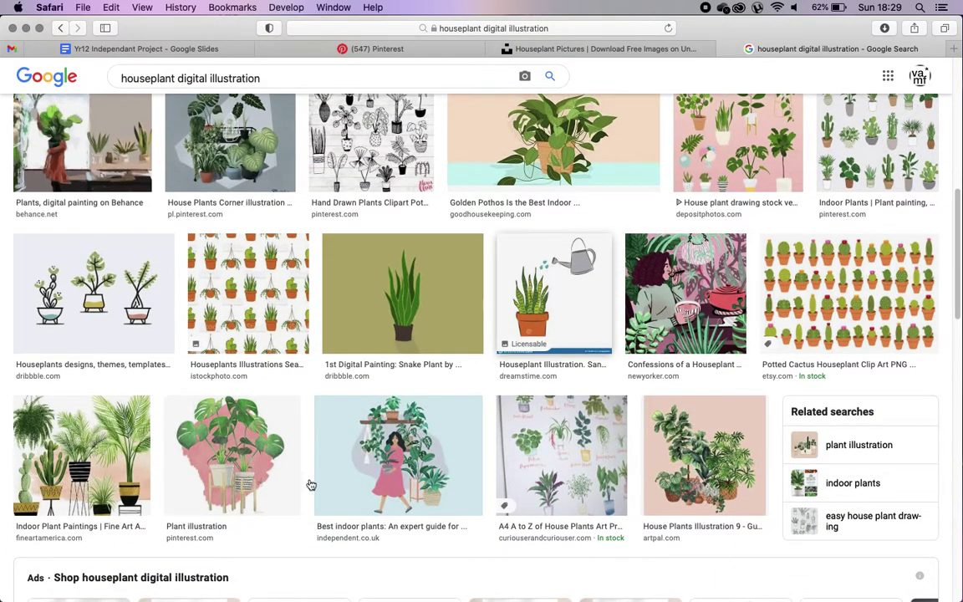
left_click(231, 455)
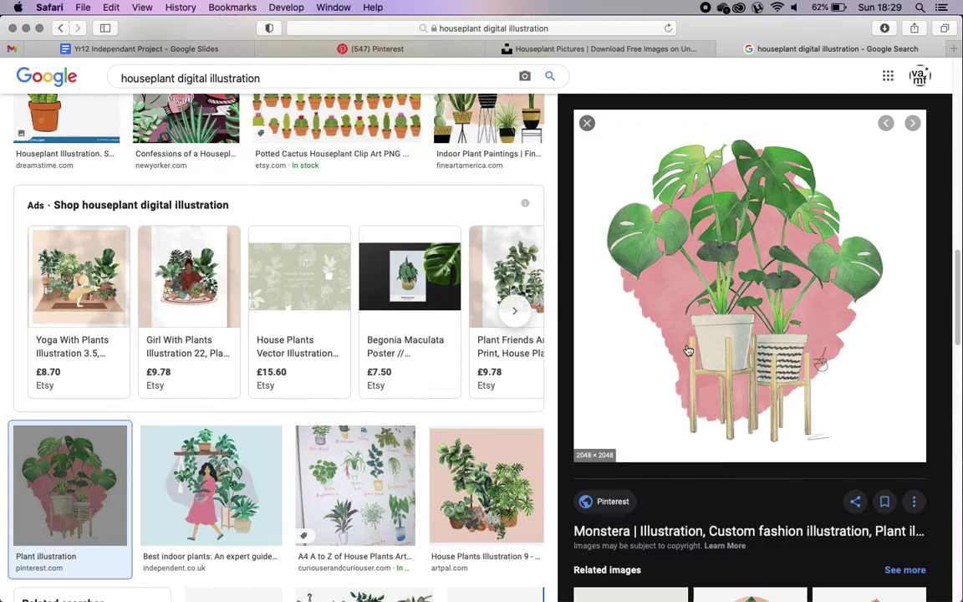
left_click(586, 123)
left_click(615, 48)
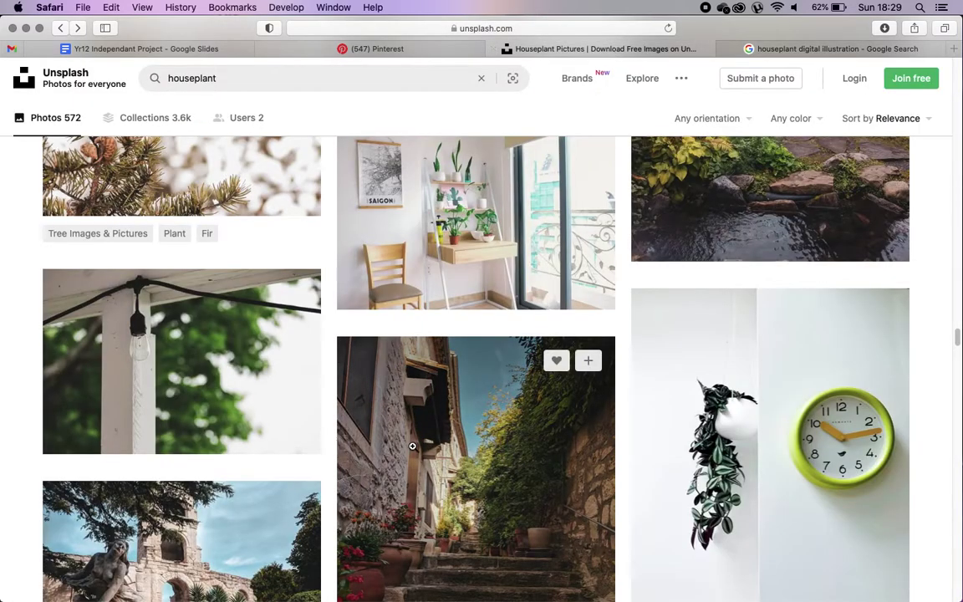
scroll(412, 445, "down", 8)
scroll(412, 445, "down", 15)
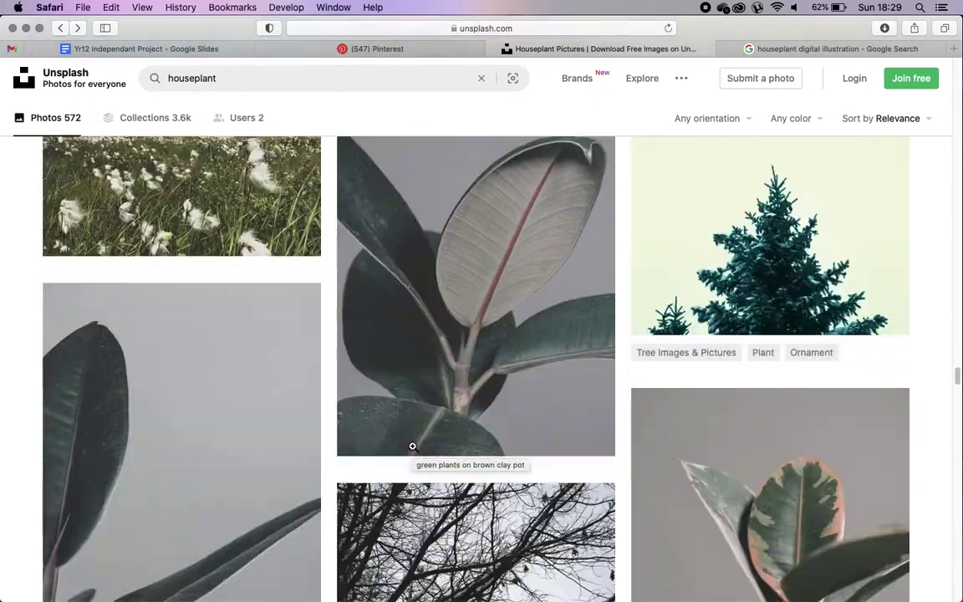
scroll(412, 446, "down", 2)
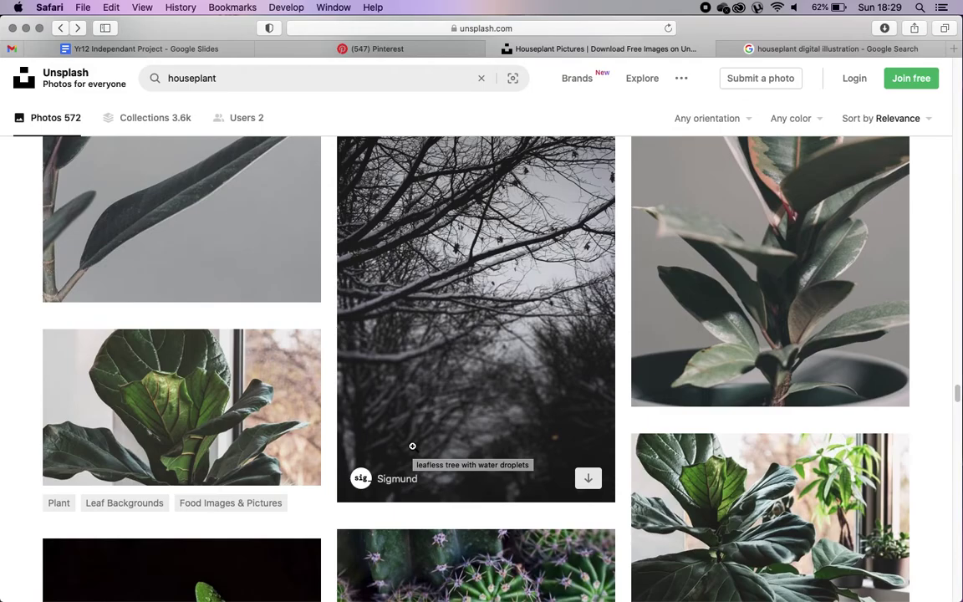
left_click(819, 48)
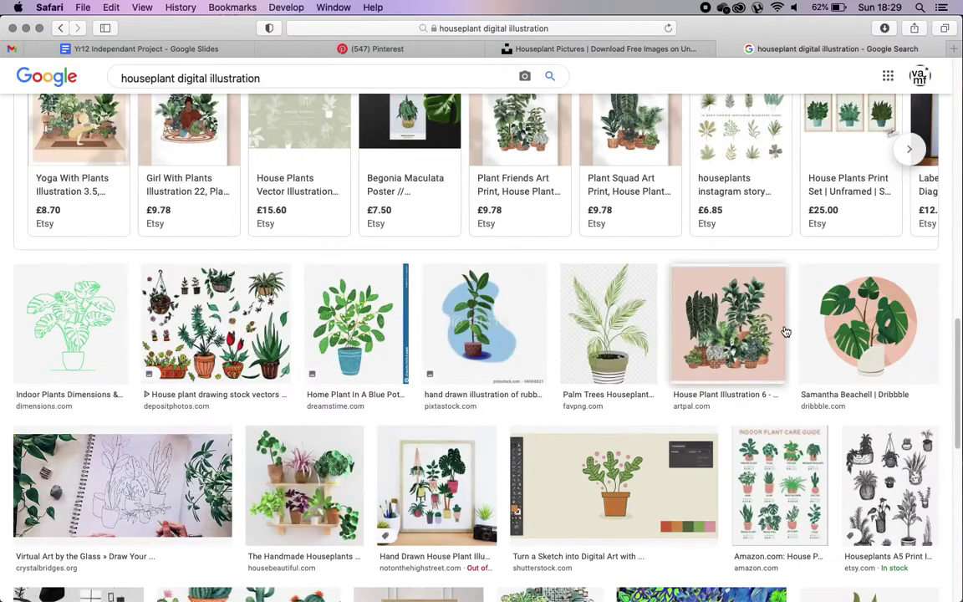
Step: Browse the 'Turn a Sketch into Digital Art' pink-dot, green and black line-art plants, then bring up Illustrator
left_click(656, 433)
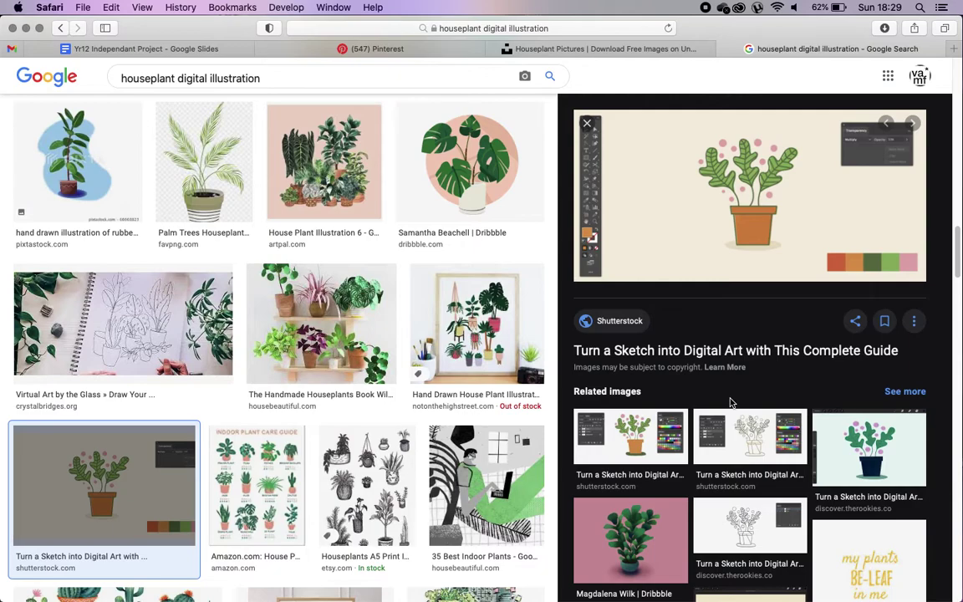
left_click(815, 418)
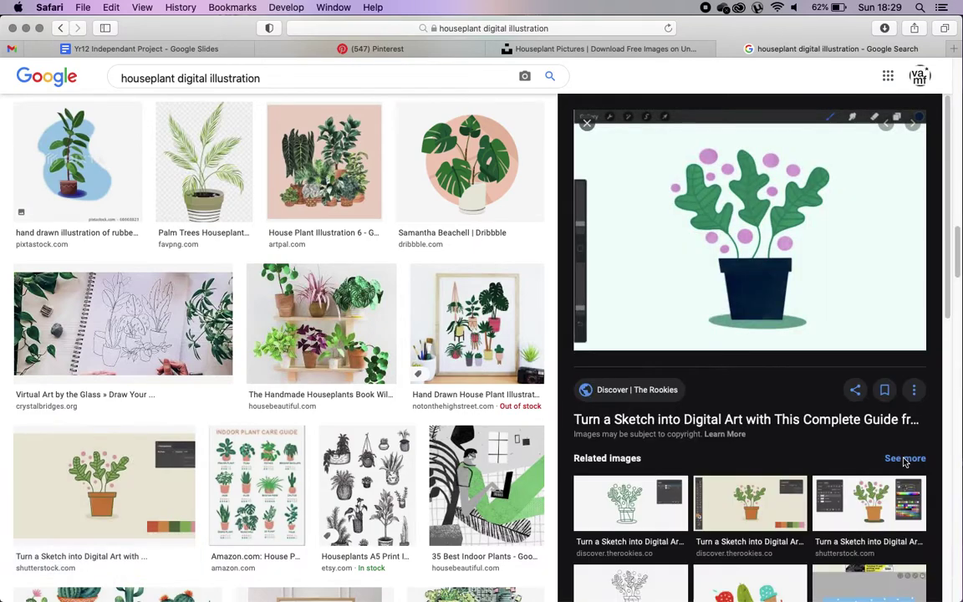
left_click(631, 497)
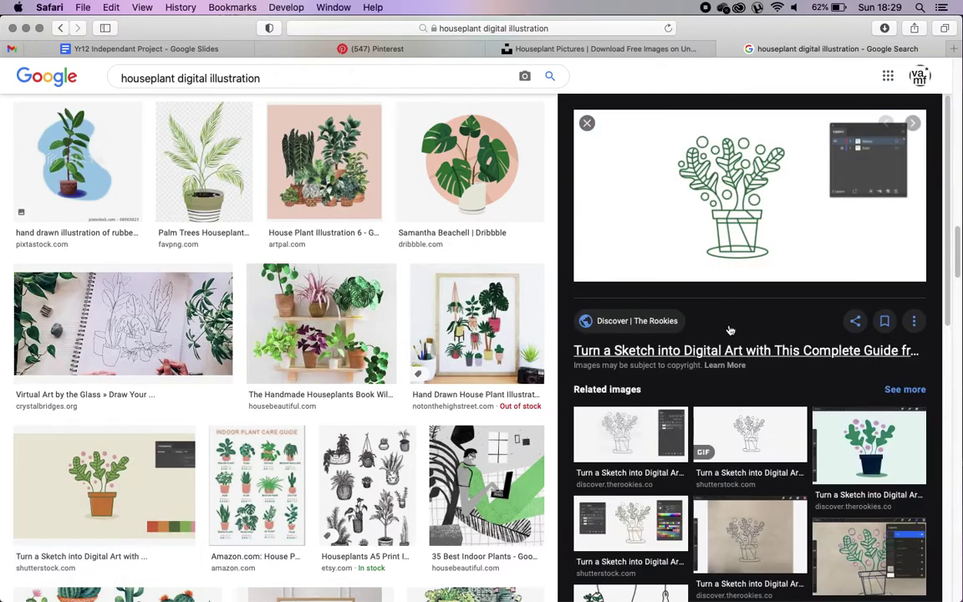
left_click(751, 428)
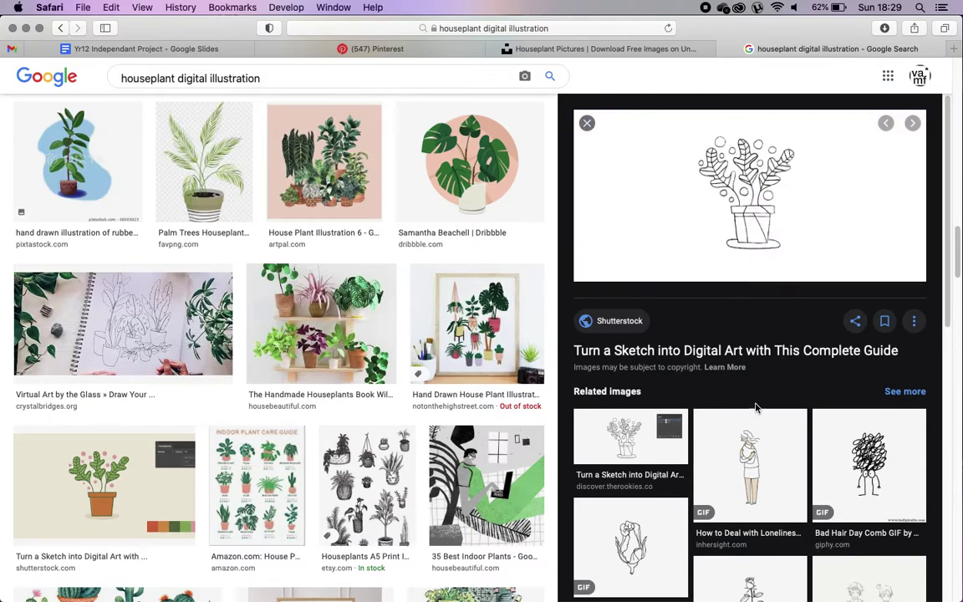
left_click(619, 50)
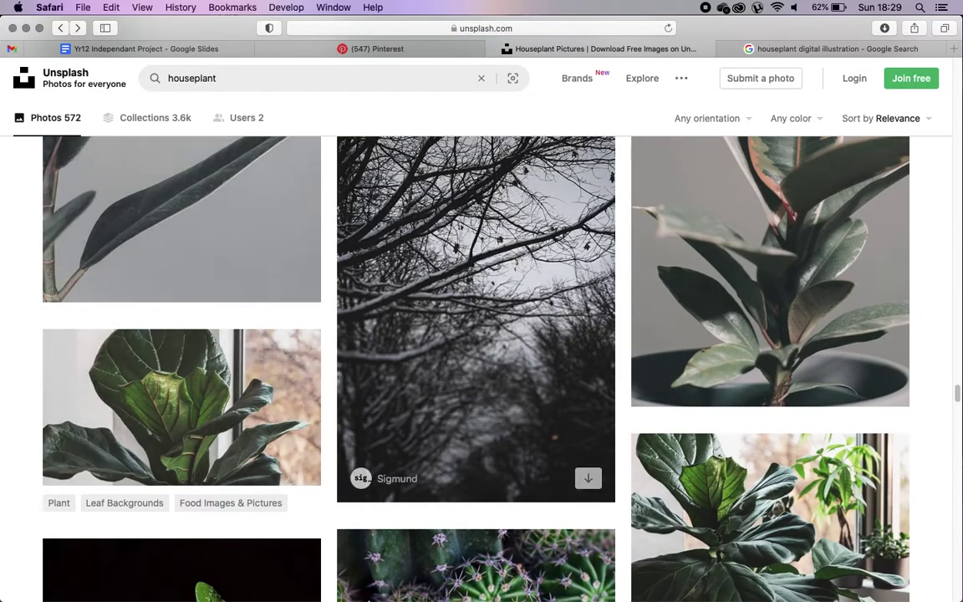
left_click(653, 585)
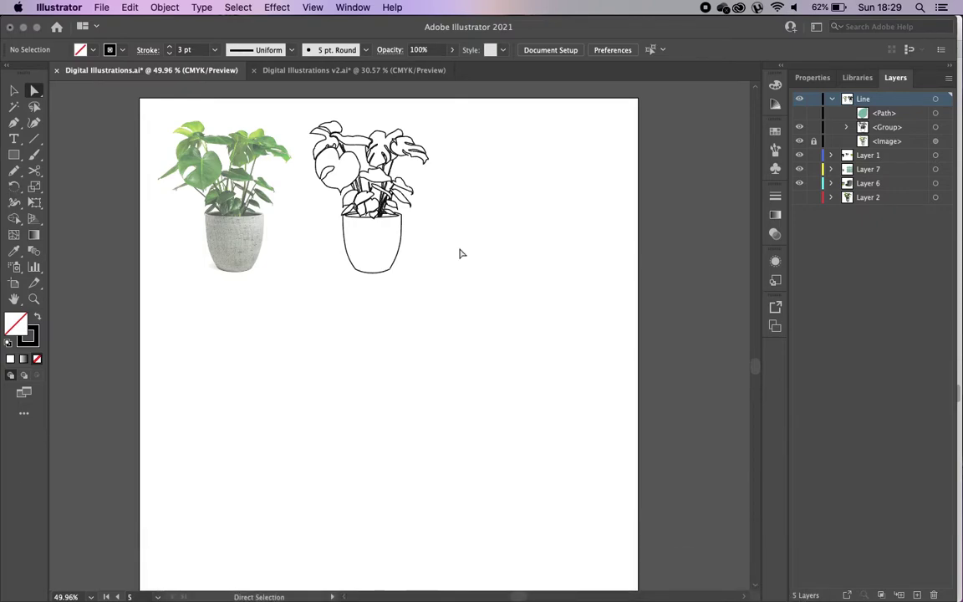
Step: Pan and zoom around Artboard 5 to inspect the monstera photo and its line drawing
scroll(459, 253, "up", 2)
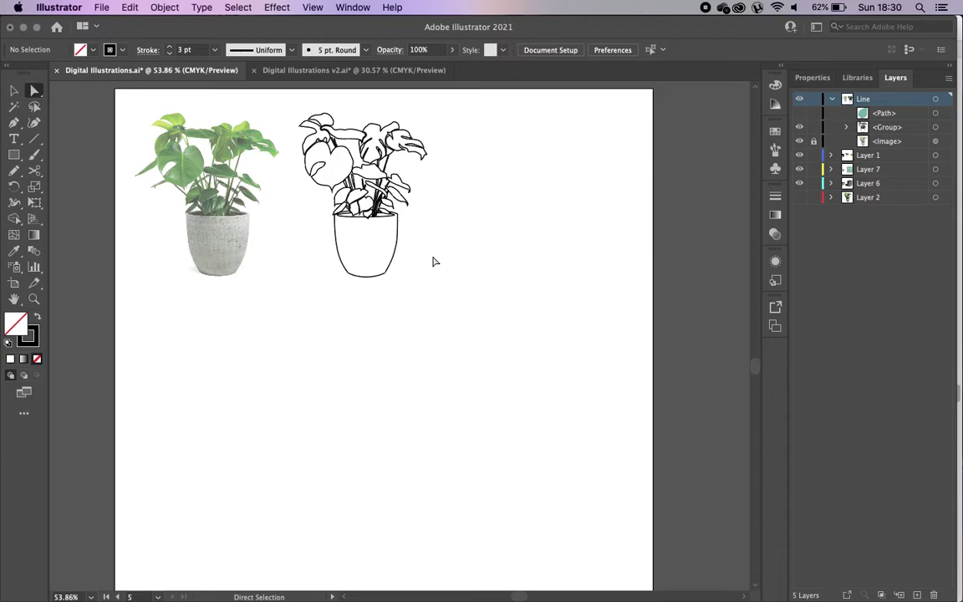
scroll(433, 298, "down", 10)
scroll(432, 298, "left", 2)
scroll(433, 298, "up", 10)
scroll(344, 253, "right", 2)
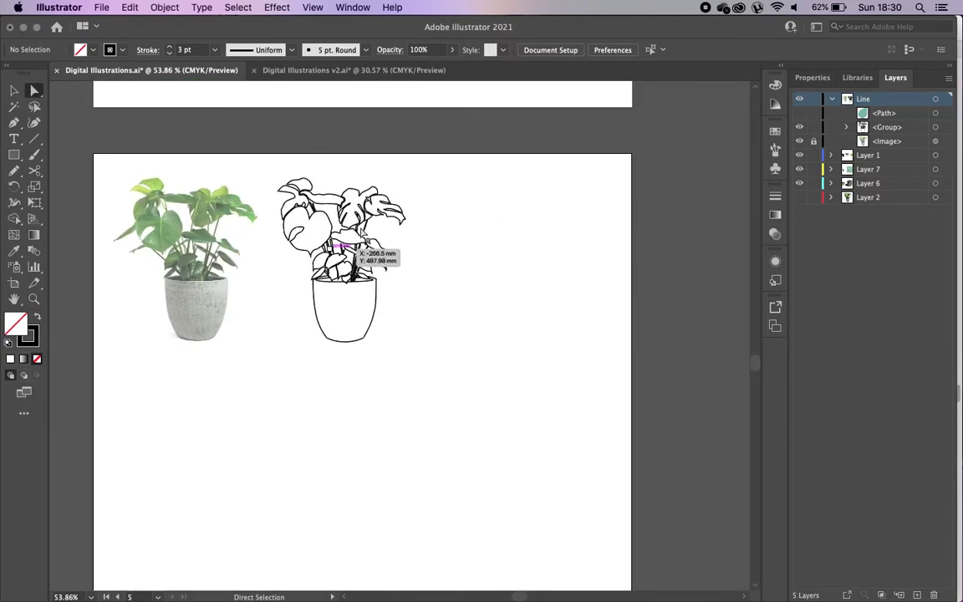
scroll(379, 338, "down", 2)
scroll(379, 338, "left", 2)
scroll(379, 341, "down", 1)
scroll(379, 341, "right", 1)
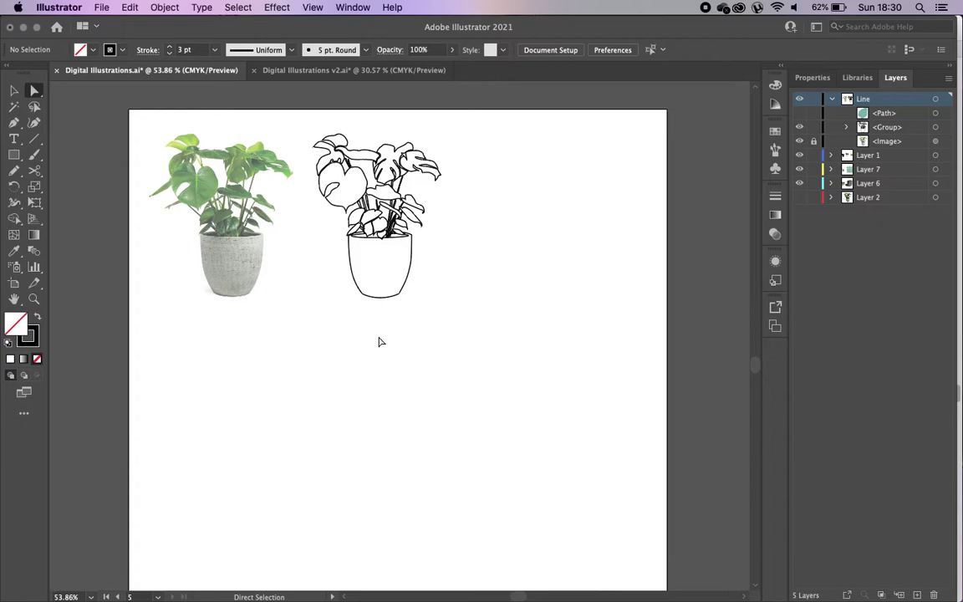
scroll(382, 337, "up", 5)
scroll(382, 337, "down", 8)
scroll(382, 337, "up", 5)
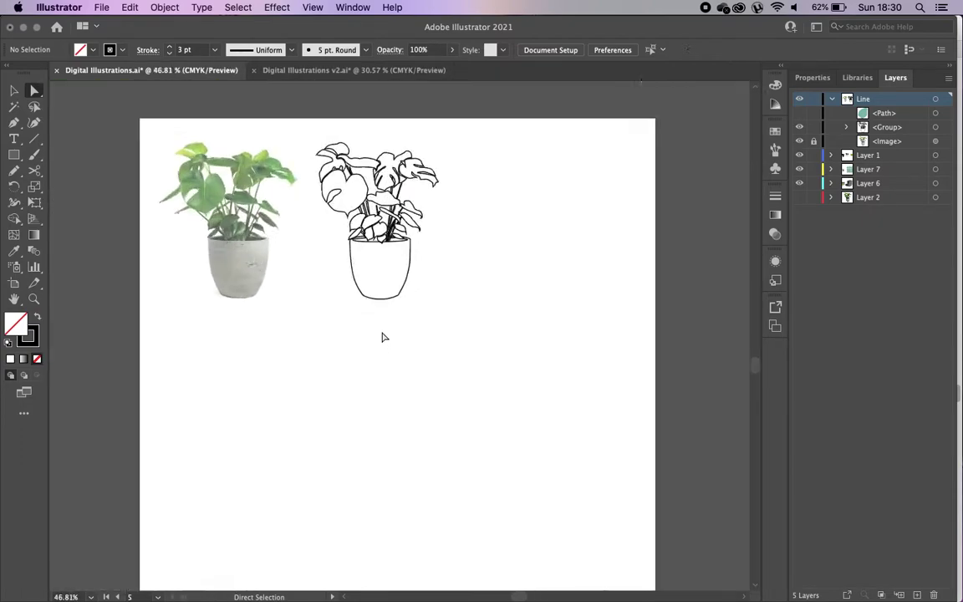
scroll(382, 337, "down", 3)
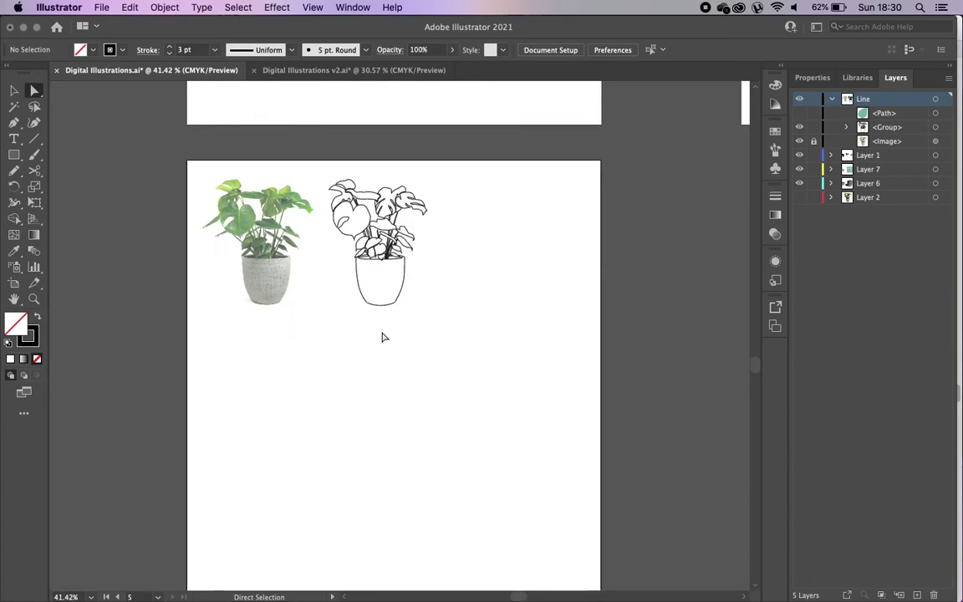
left_click(15, 284)
scroll(241, 376, "down", 5)
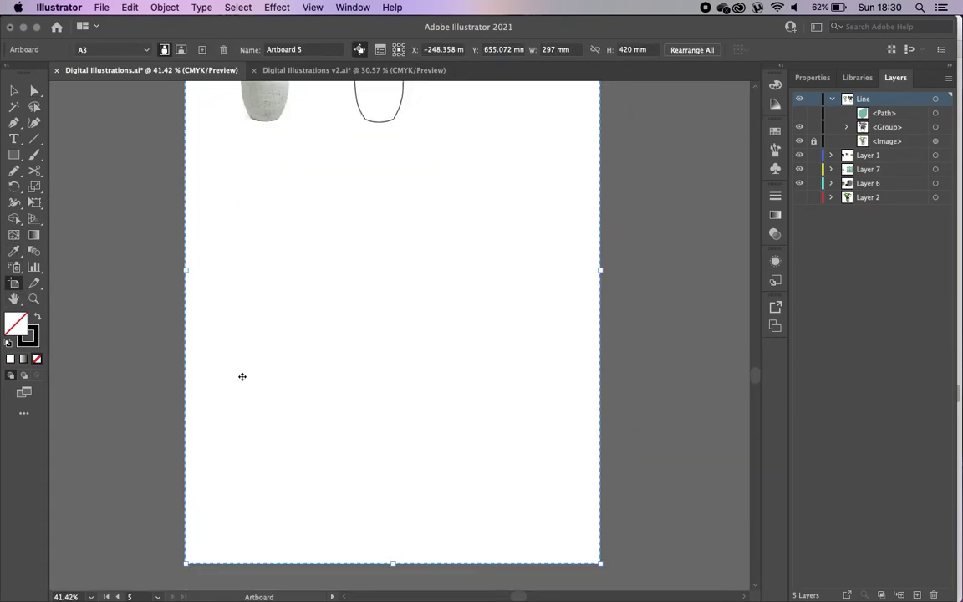
left_click_drag(584, 508, 718, 584)
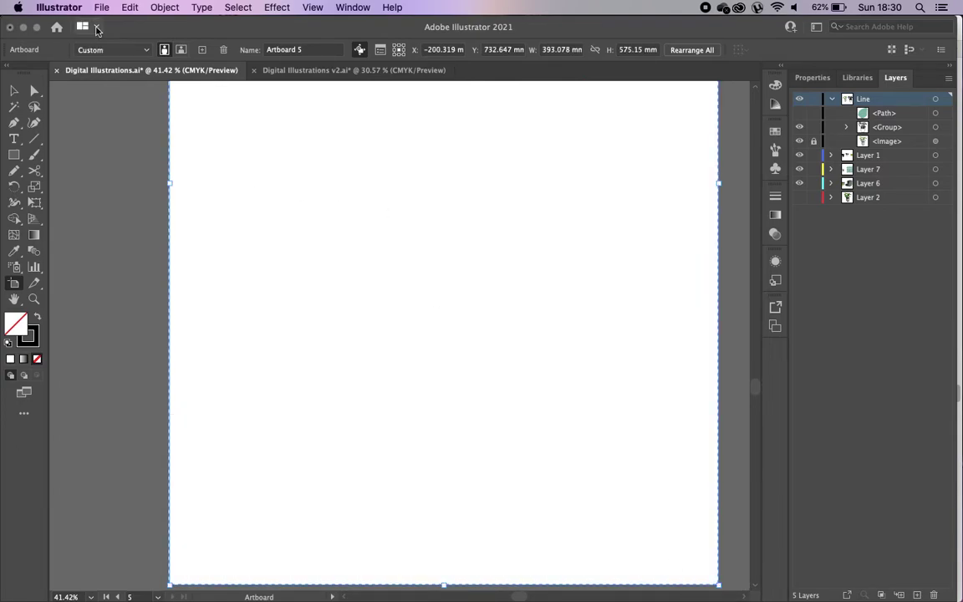
left_click(14, 90)
scroll(117, 122, "up", 5)
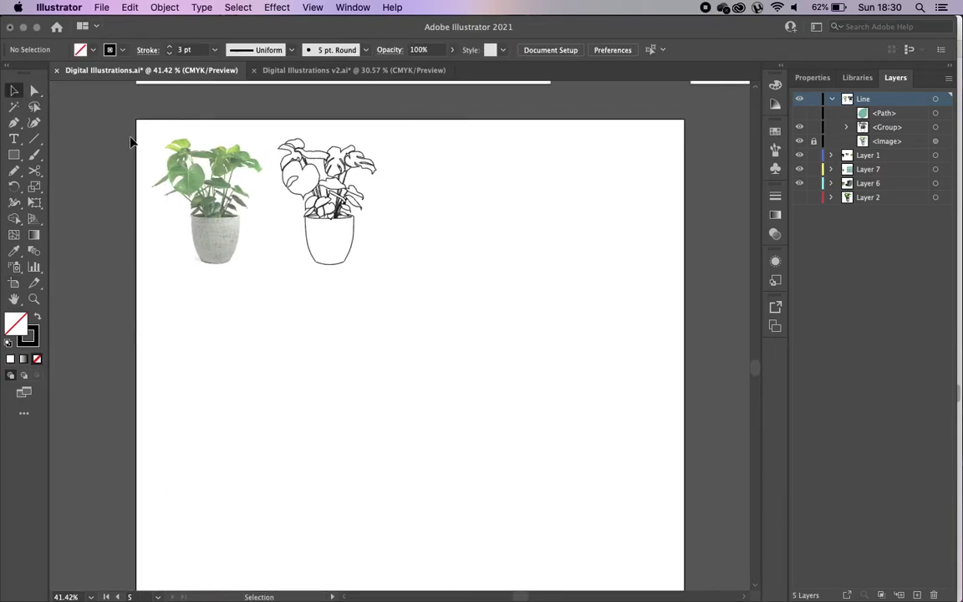
mouse_move(290, 133)
left_mouse_down()
mouse_move(402, 316)
mouse_move(373, 285)
mouse_move(377, 266)
mouse_move(535, 380)
left_mouse_up()
left_click(554, 385)
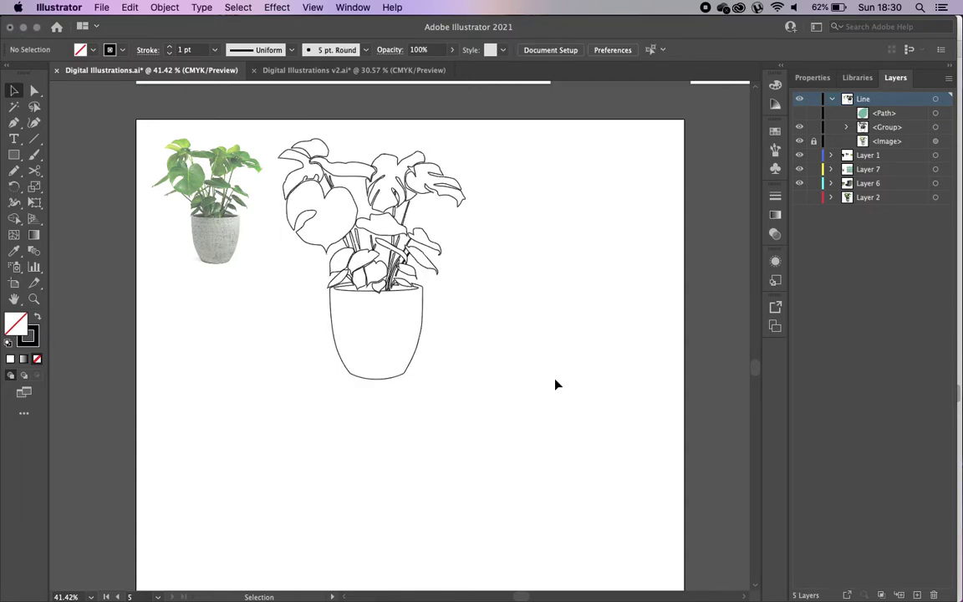
key("super+z")
scroll(554, 383, "up", 2)
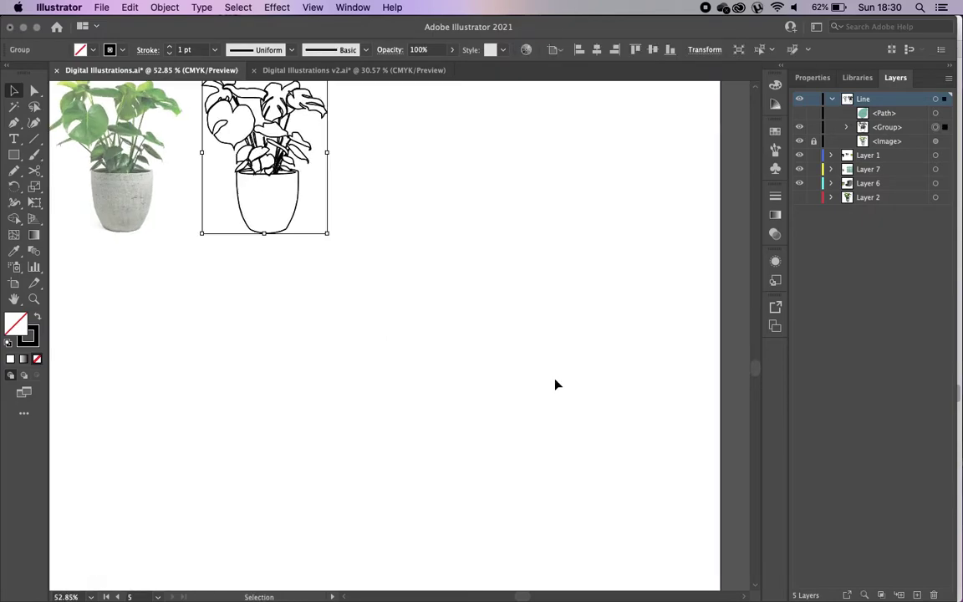
scroll(312, 313, "left", 4)
scroll(311, 313, "up", 2)
left_click(238, 315)
scroll(238, 316, "up", 5)
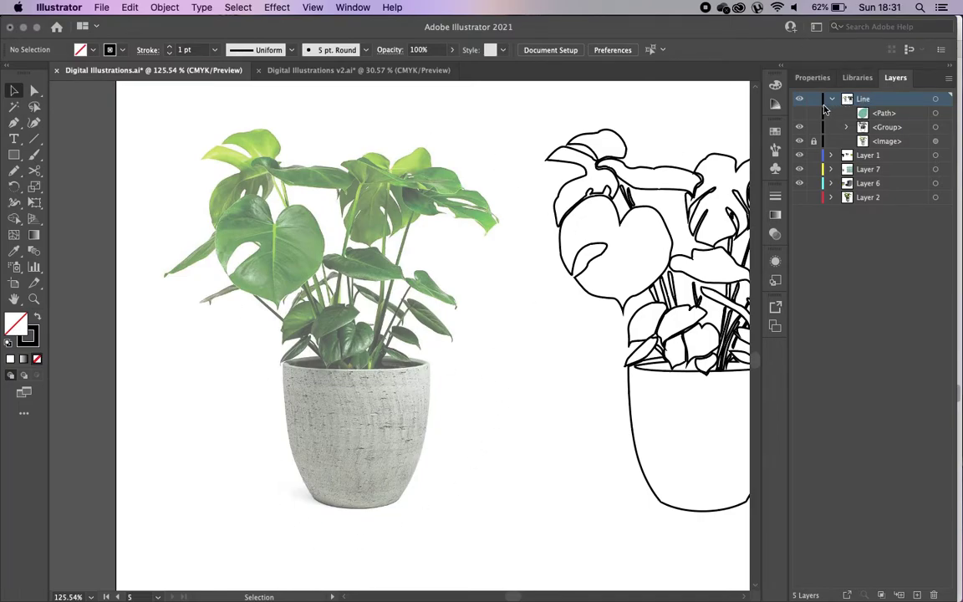
Step: Move Layers 1 and 2 up toward the Line layer and expand Line to show <Image>
left_click(861, 154)
left_click(868, 197, "shift")
left_click_drag(863, 155, 834, 152)
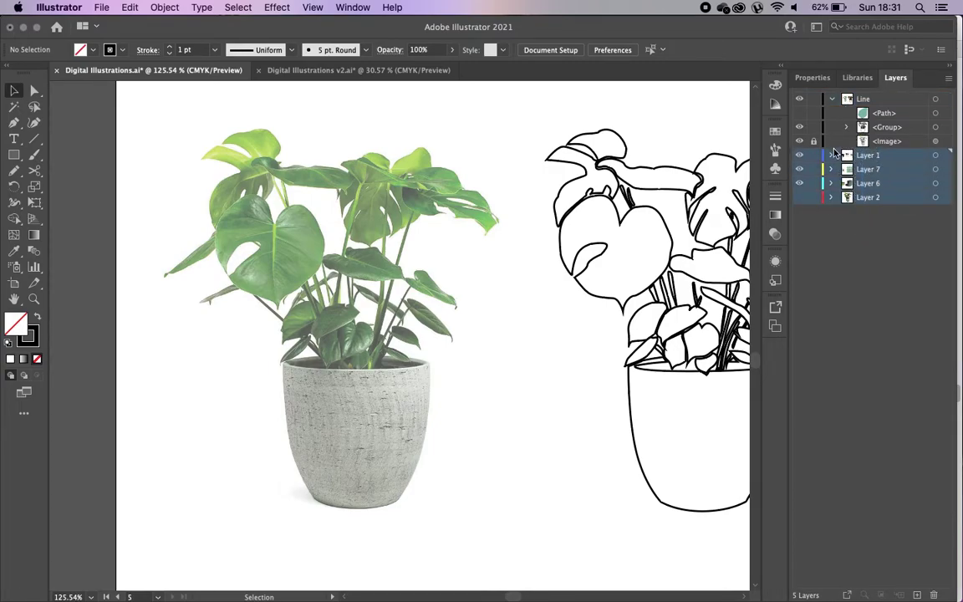
left_click(833, 99)
left_click(869, 100)
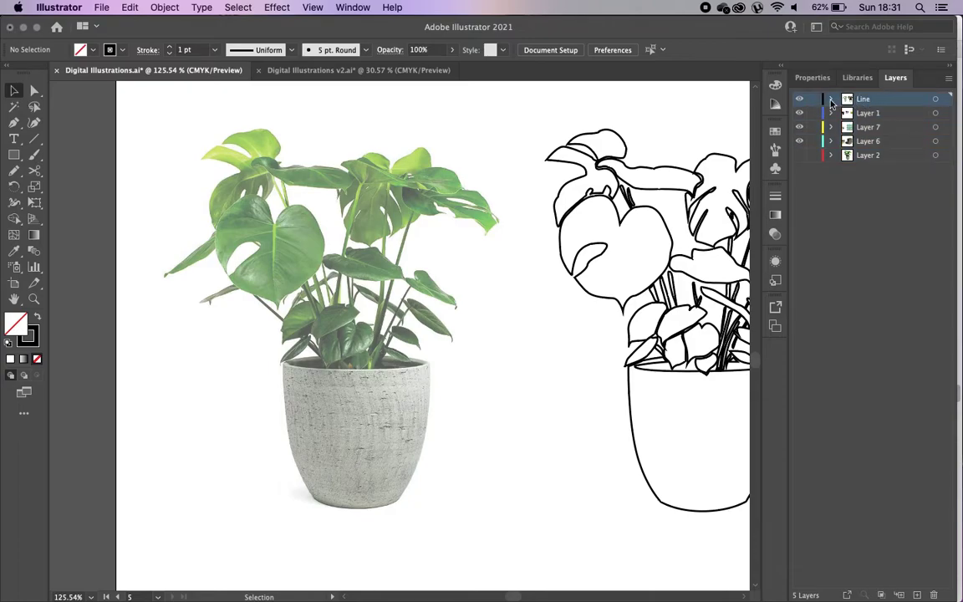
left_click(830, 100)
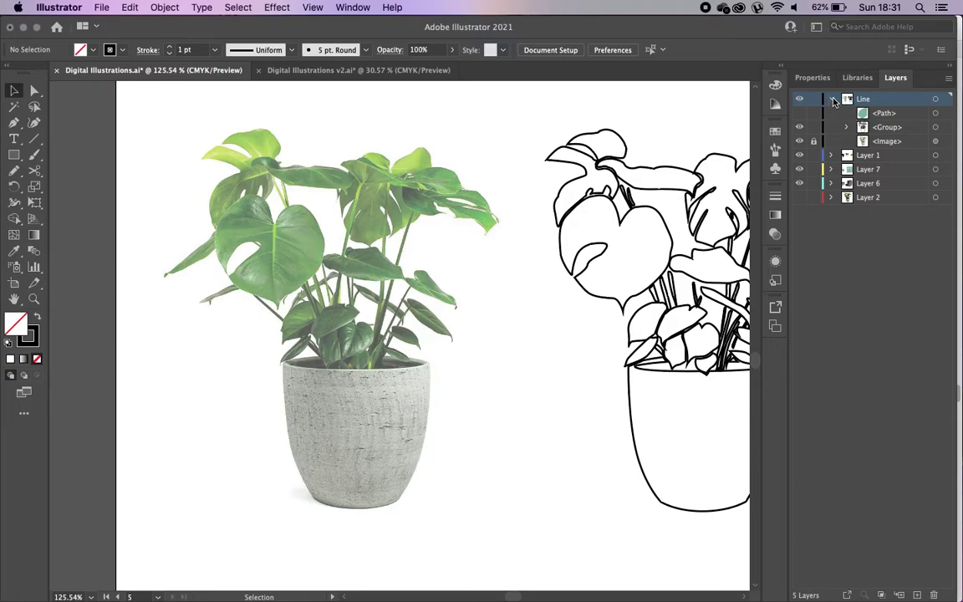
left_click(888, 142)
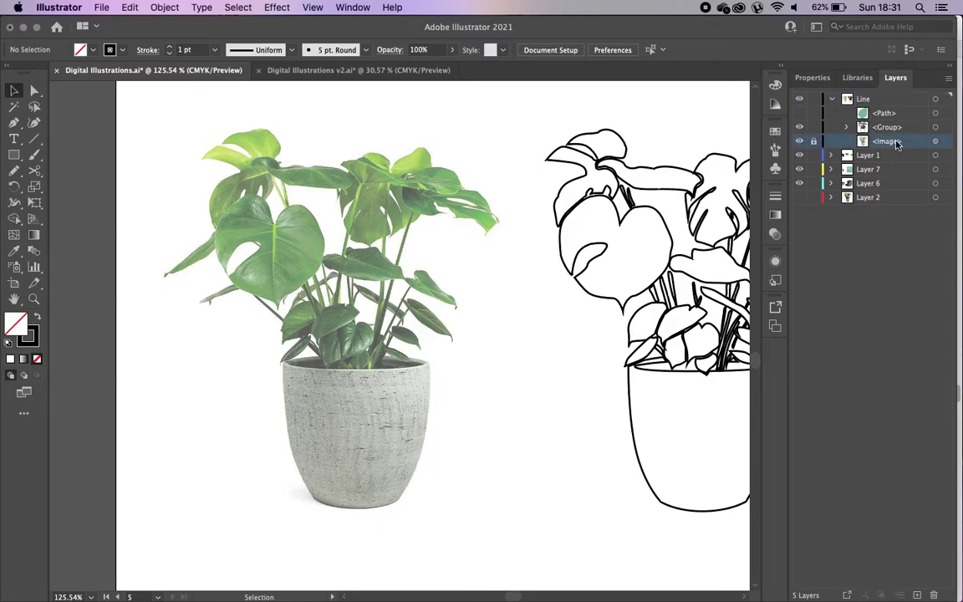
left_click(846, 98)
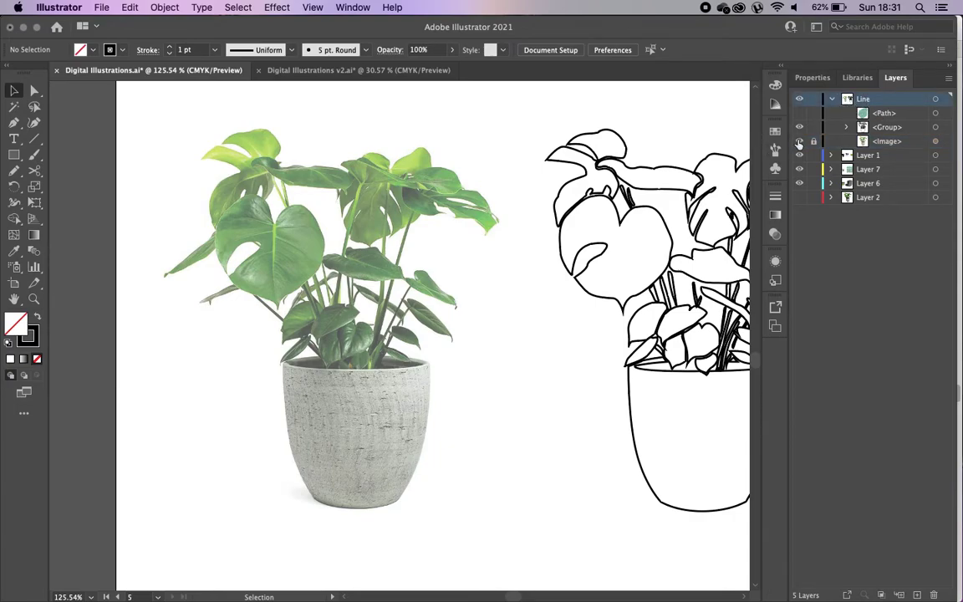
double_click(864, 99)
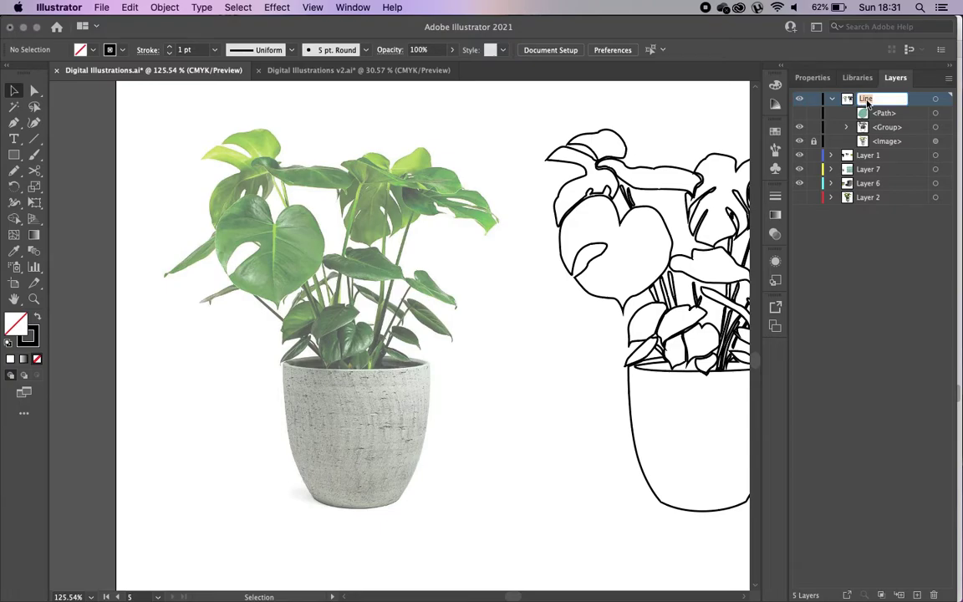
Step: Unlock the photo, nudge it 2.67 mm right, and lock it again
left_click(887, 144)
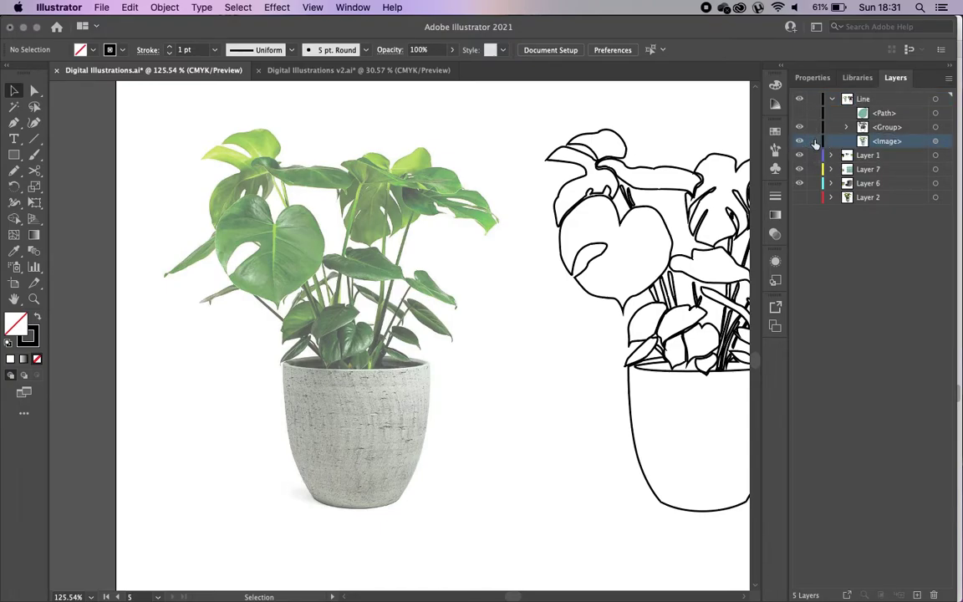
left_click_drag(422, 222, 434, 226)
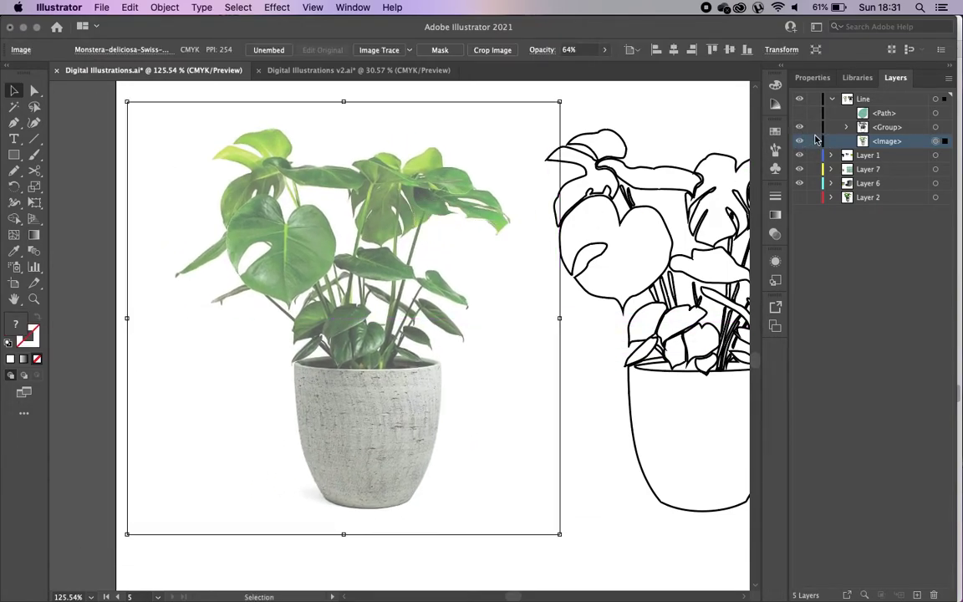
left_click(811, 141)
left_click(811, 78)
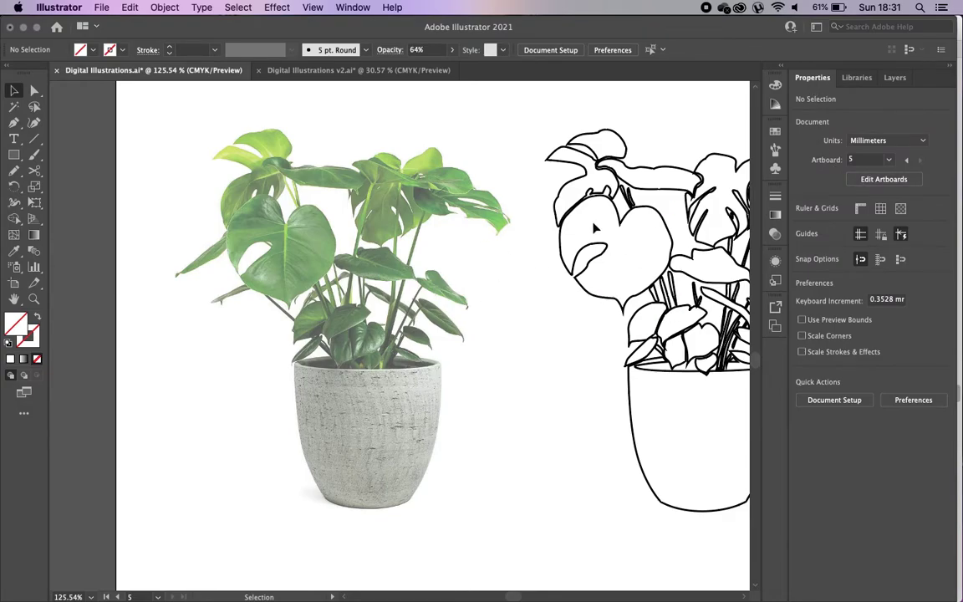
scroll(594, 225, "right", 5)
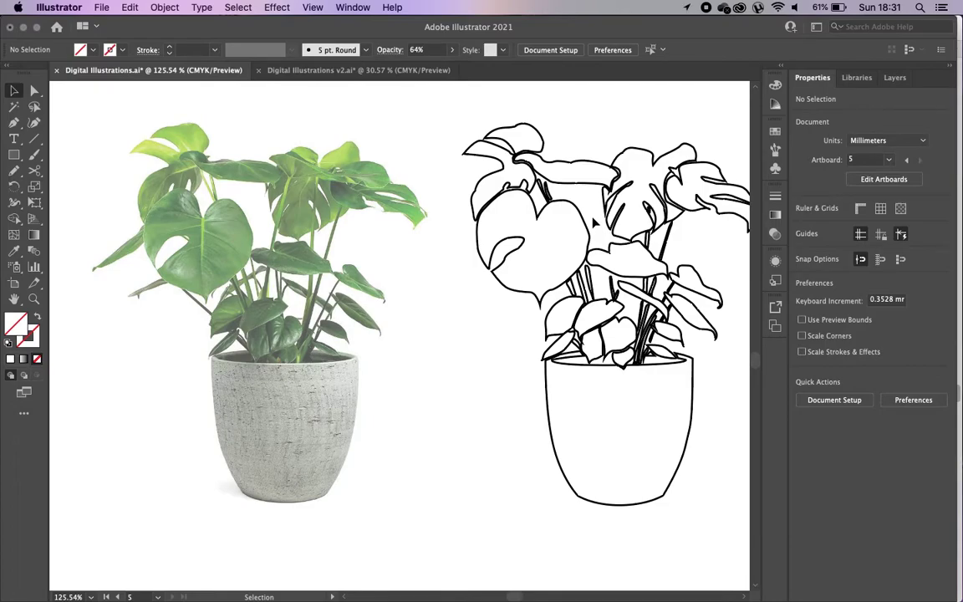
scroll(560, 284, "right", 3)
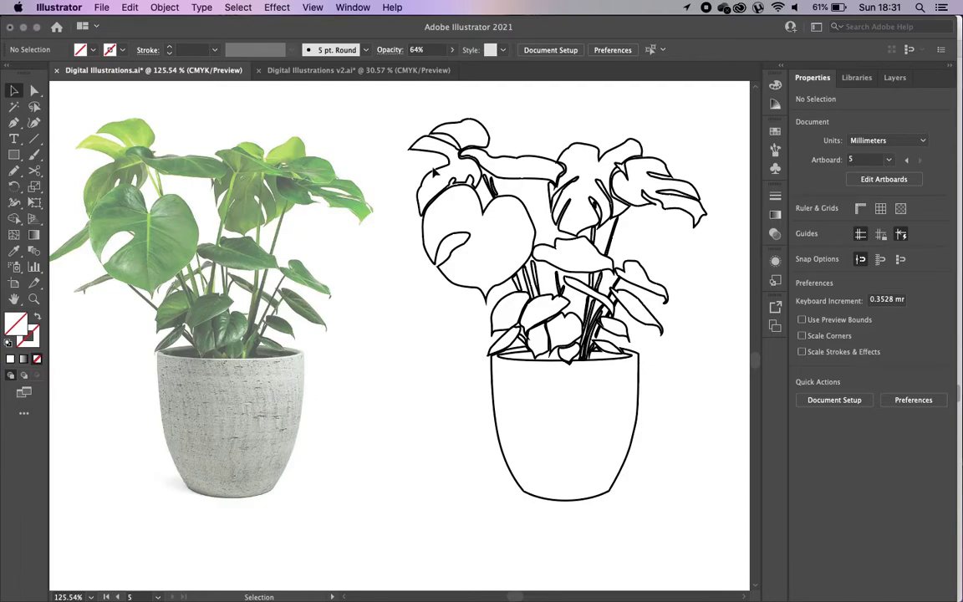
left_click(14, 122)
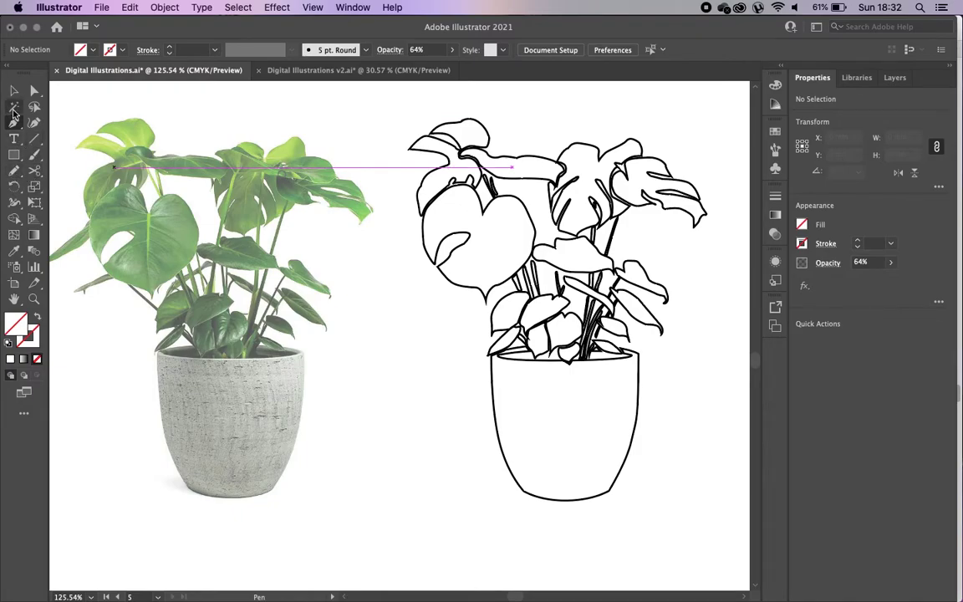
Step: Zoom in on the big leaf and trace its right edge and tip with a closed curved path
left_click(15, 92)
scroll(357, 219, "up", 1)
scroll(357, 218, "left", 2)
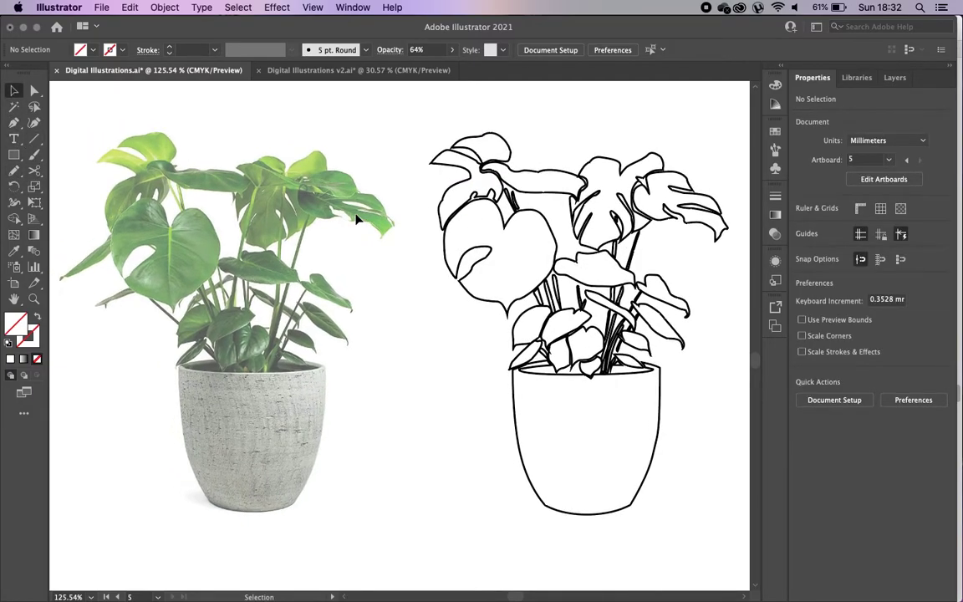
left_click(13, 123)
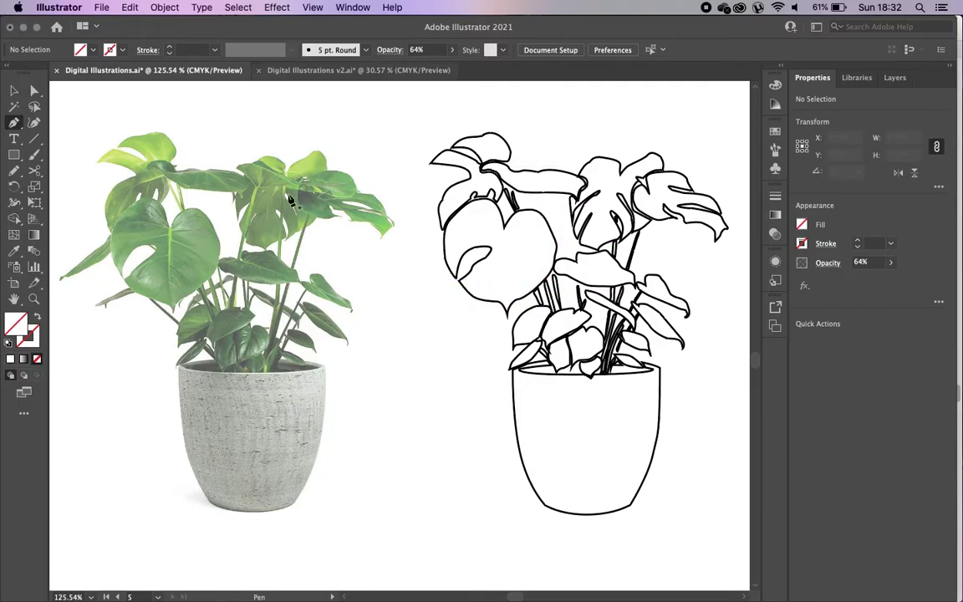
scroll(446, 240, "up", 5)
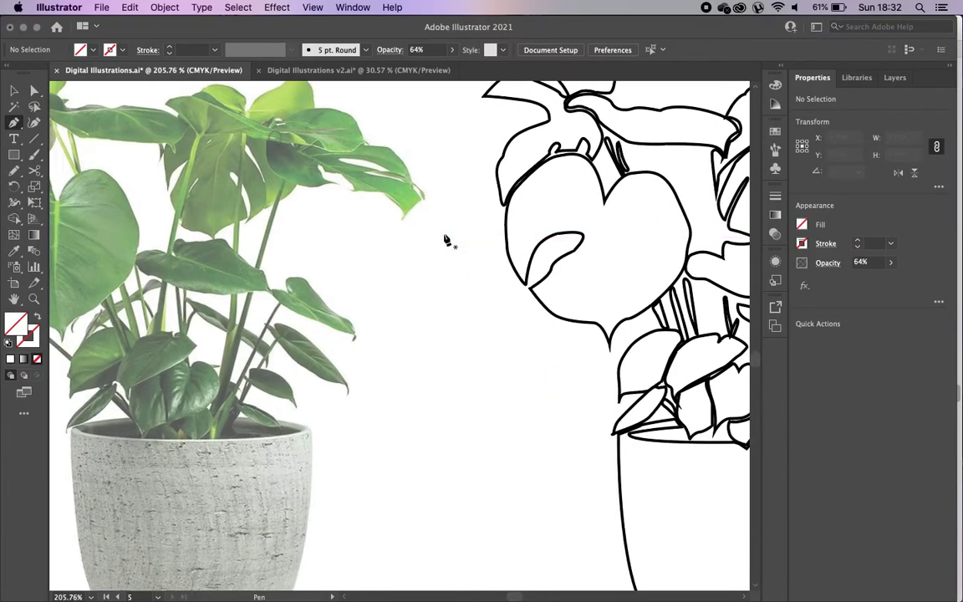
scroll(446, 239, "up", 6)
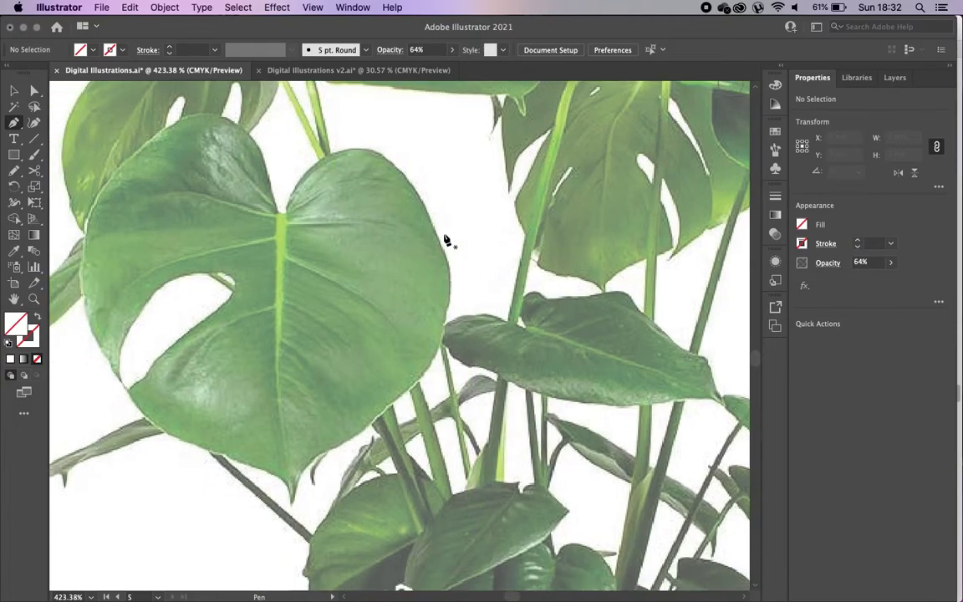
left_click(285, 215)
left_click(361, 148)
left_click_drag(361, 149, 410, 158)
left_click_drag(439, 241, 445, 253)
left_click_drag(448, 321, 439, 344)
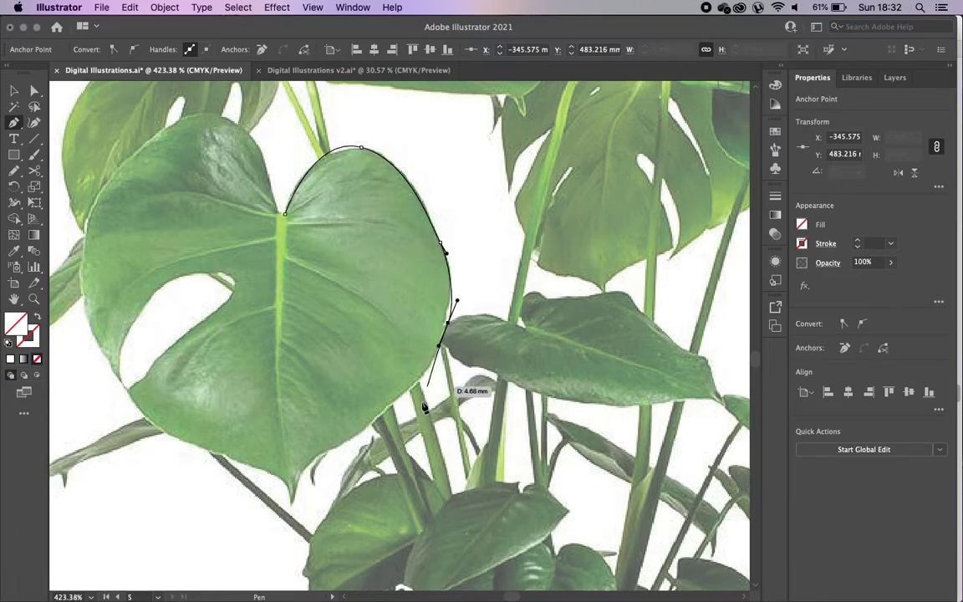
left_click_drag(394, 407, 365, 422)
left_click(294, 478)
mouse_move(291, 505)
left_mouse_down()
mouse_move(301, 512)
mouse_move(282, 479)
mouse_move(252, 458)
mouse_move(268, 458)
mouse_move(260, 468)
mouse_move(205, 455)
mouse_move(174, 429)
mouse_move(167, 437)
mouse_move(134, 400)
mouse_move(129, 370)
mouse_move(133, 402)
mouse_move(169, 350)
left_mouse_up()
left_click_drag(221, 319, 165, 282)
left_click_drag(124, 334, 122, 358)
left_click(124, 390)
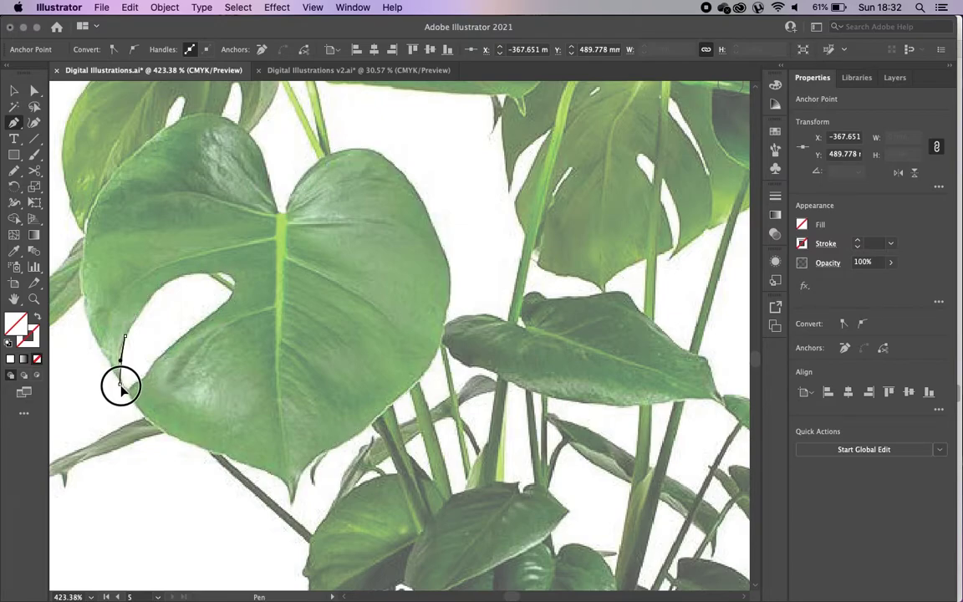
Step: Trace a second curved path up the left edge and over the left lobe into the central notch
left_click(120, 384)
left_click_drag(98, 343, 94, 322)
left_click_drag(80, 275, 84, 247)
left_click_drag(97, 200, 115, 182)
left_click(148, 140)
left_click_drag(148, 140, 264, 173)
left_click_drag(284, 213, 285, 217)
left_click(13, 90)
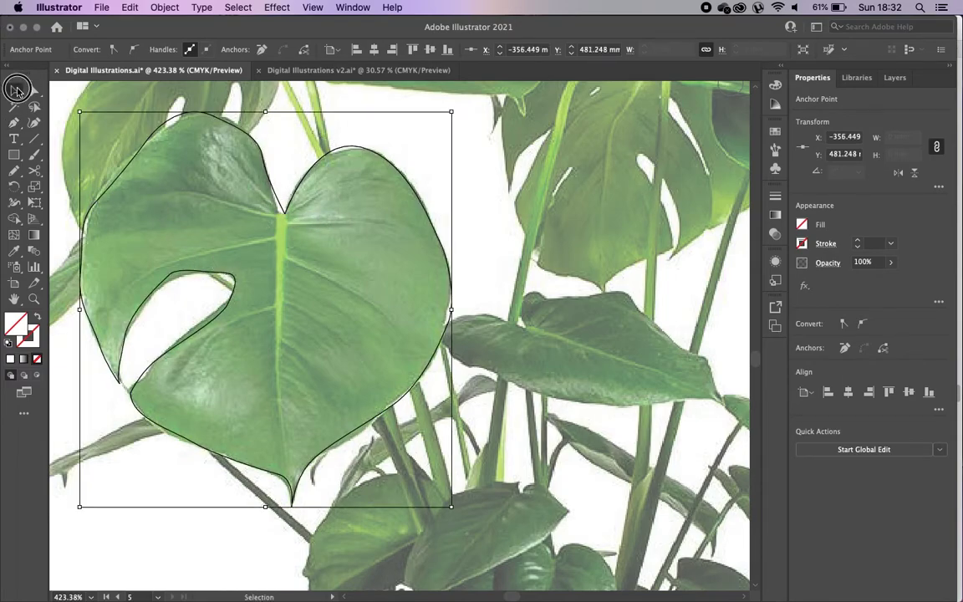
Step: Give the finished leaf outline a black stroke, thinned from 1 pt down to 0.5 pt
left_click(855, 242)
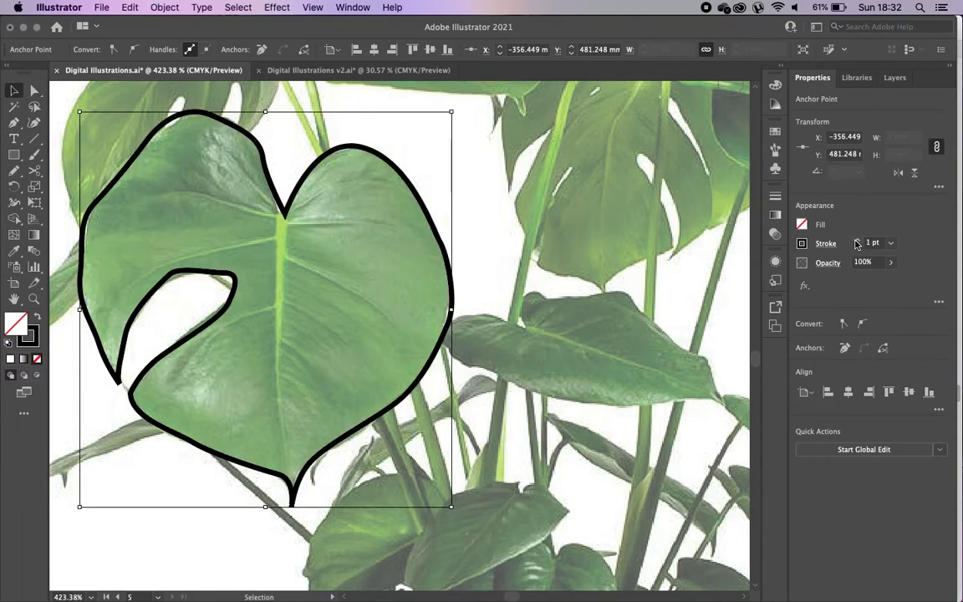
left_click(857, 246)
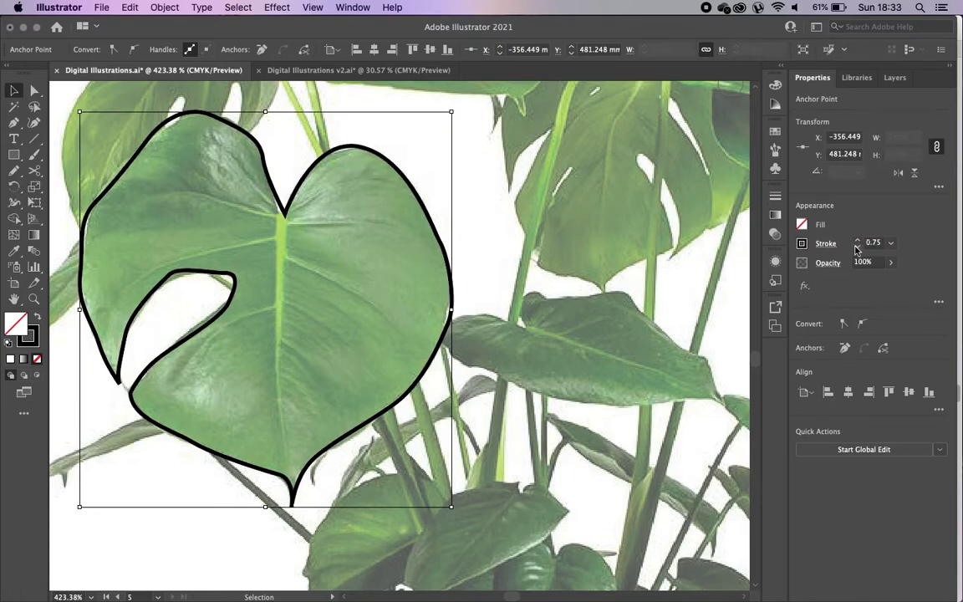
left_click(857, 247)
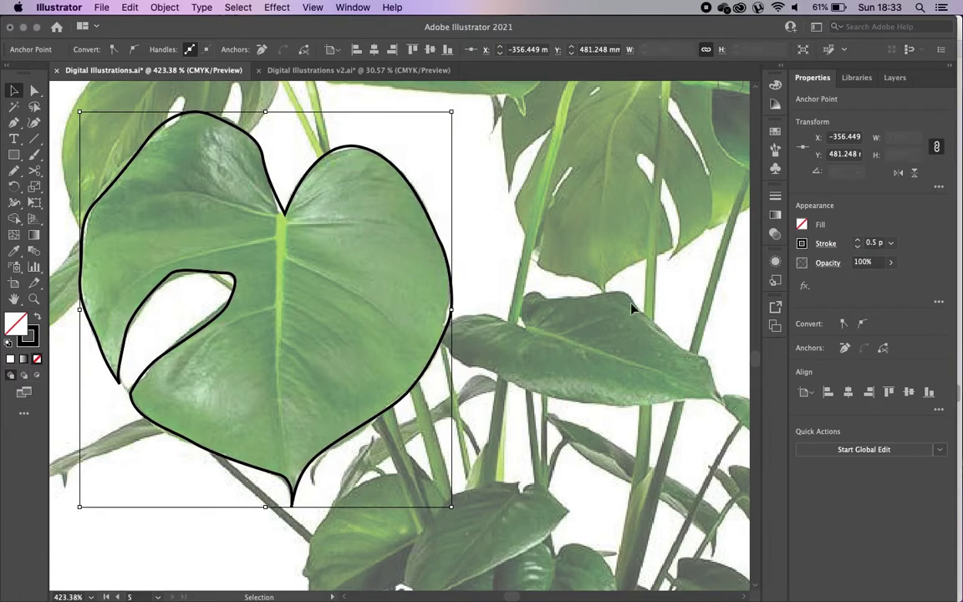
scroll(633, 307, "down", 5)
scroll(632, 308, "right", 5)
scroll(632, 308, "right", 2)
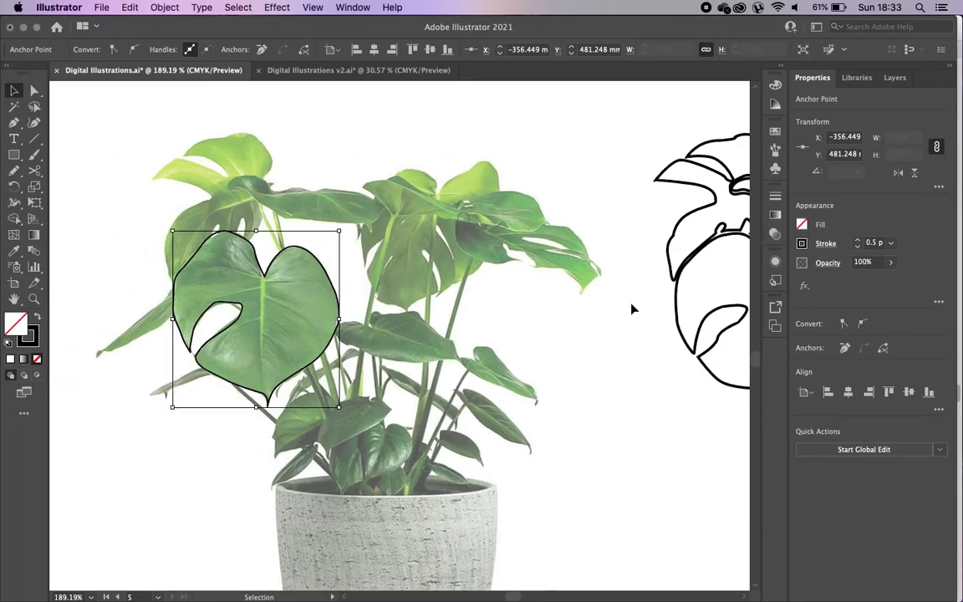
Step: Deselect the leaf, bring the upper leaf into view and switch to the Pen tool
left_click(582, 344)
scroll(583, 343, "right", 5)
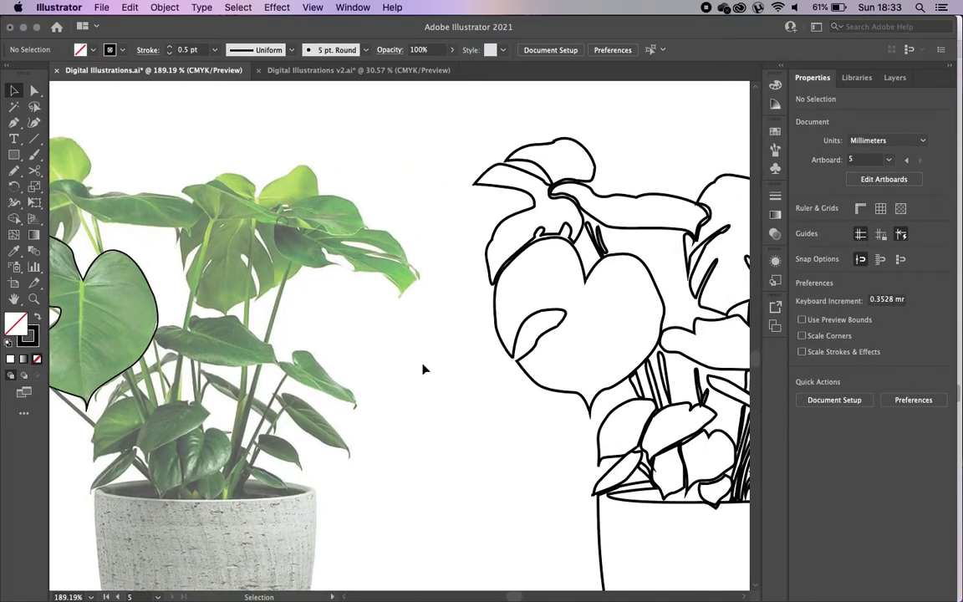
scroll(261, 403, "left", 5)
scroll(262, 404, "down", 1)
scroll(178, 232, "up", 2)
scroll(178, 232, "left", 1)
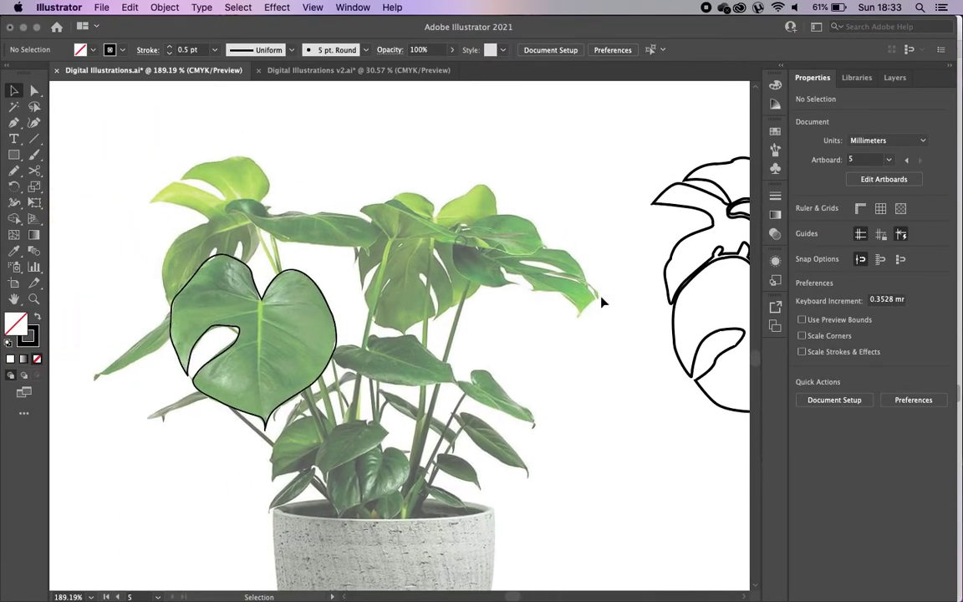
scroll(601, 301, "up", 2)
scroll(491, 290, "right", 2)
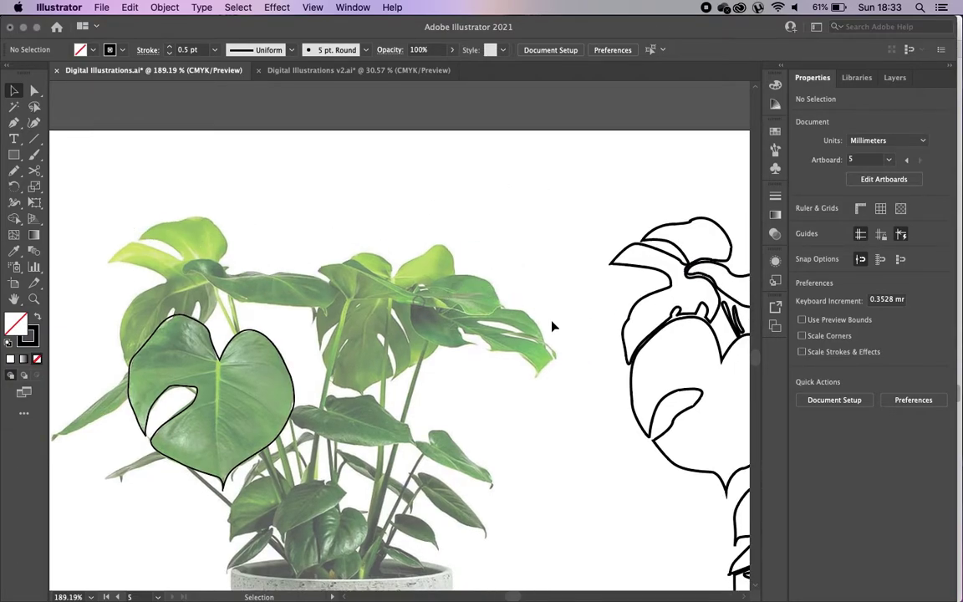
scroll(264, 340, "up", 3)
scroll(264, 339, "left", 1)
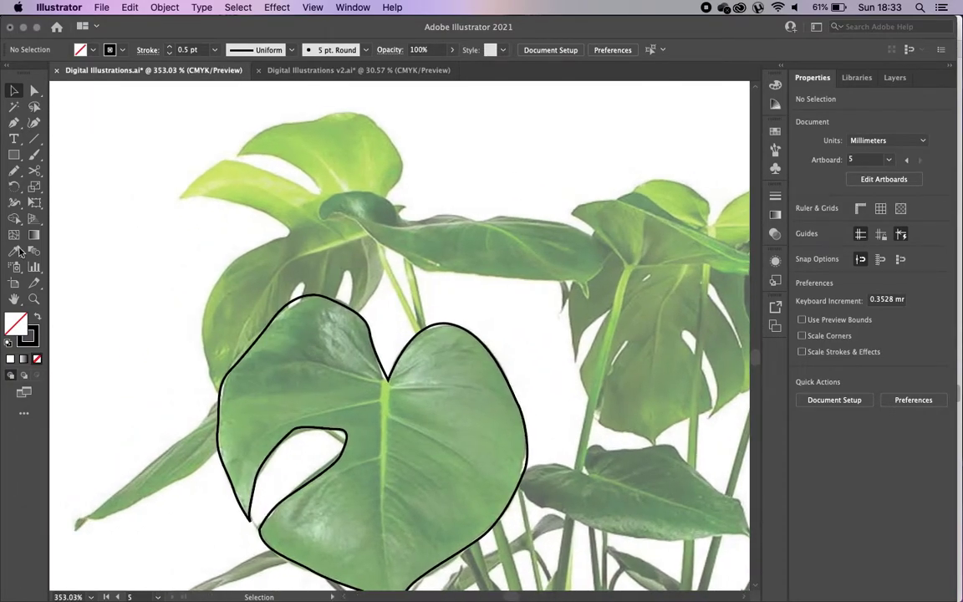
left_click(15, 124)
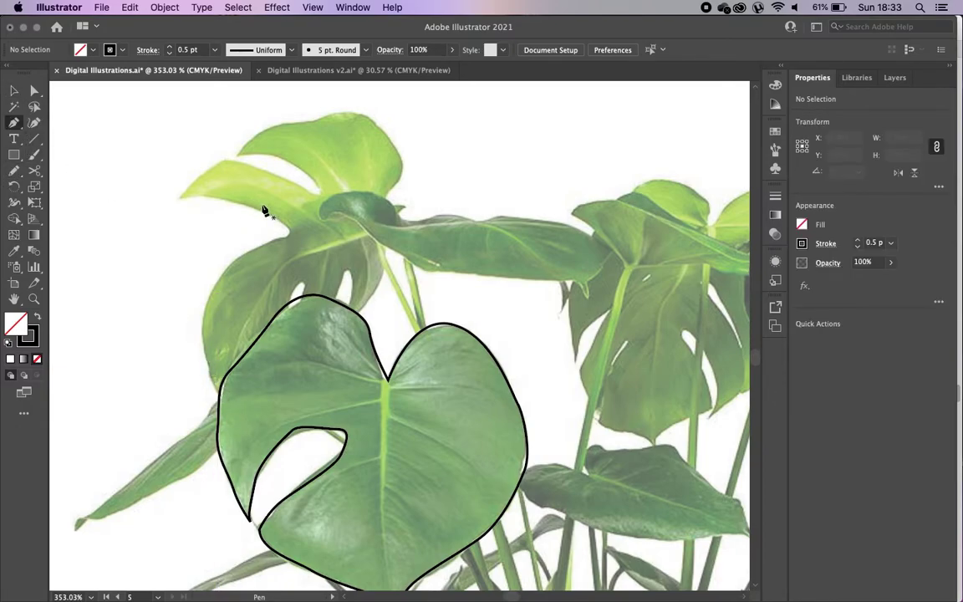
Step: Trace the split leaf's edge, lobes and slit with curved and corner Pen anchors
left_click(391, 189)
left_click_drag(400, 148, 177, 199)
left_click(239, 153)
left_click(175, 200)
left_click_drag(282, 224, 209, 311)
left_click_drag(199, 326, 205, 356)
left_click_drag(207, 375, 285, 334)
left_click_drag(285, 331, 340, 288)
left_click_drag(344, 268, 343, 324)
left_click(356, 321)
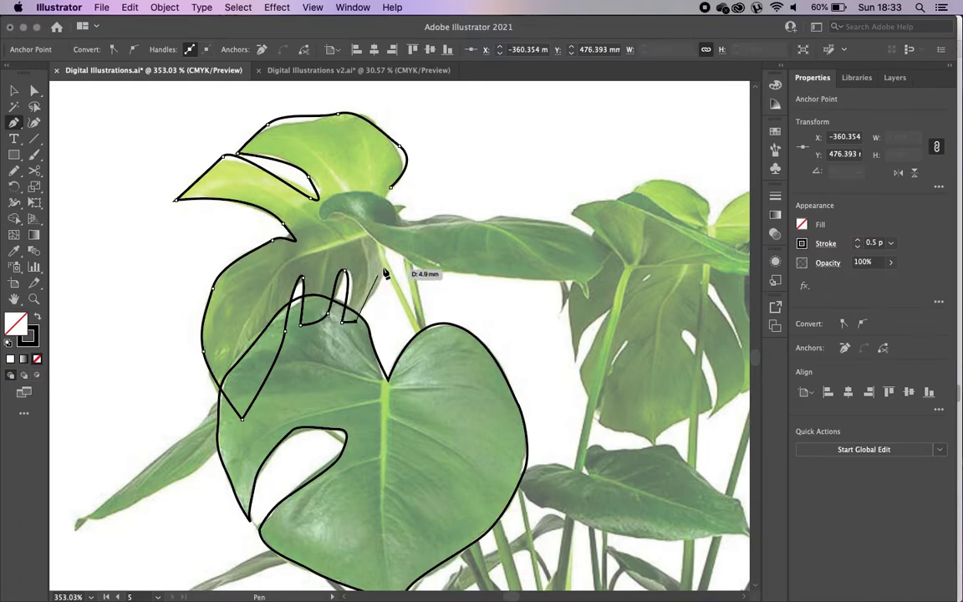
left_click_drag(384, 255, 402, 178)
Step: Extend the outline along the stem and close the path on its first anchor
scroll(403, 179, "down", 2)
scroll(391, 247, "right", 10)
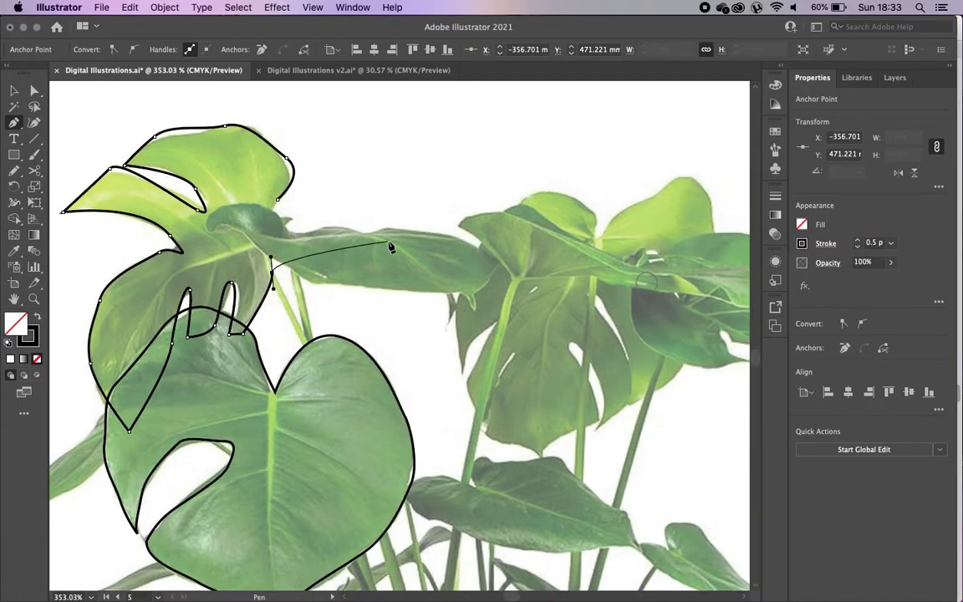
scroll(391, 247, "down", 3)
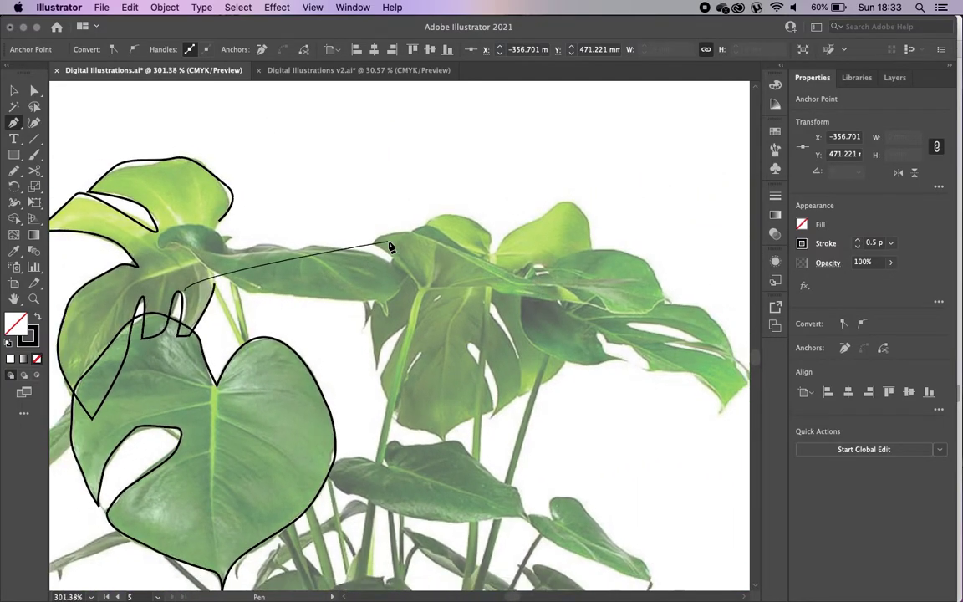
scroll(502, 268, "right", 8)
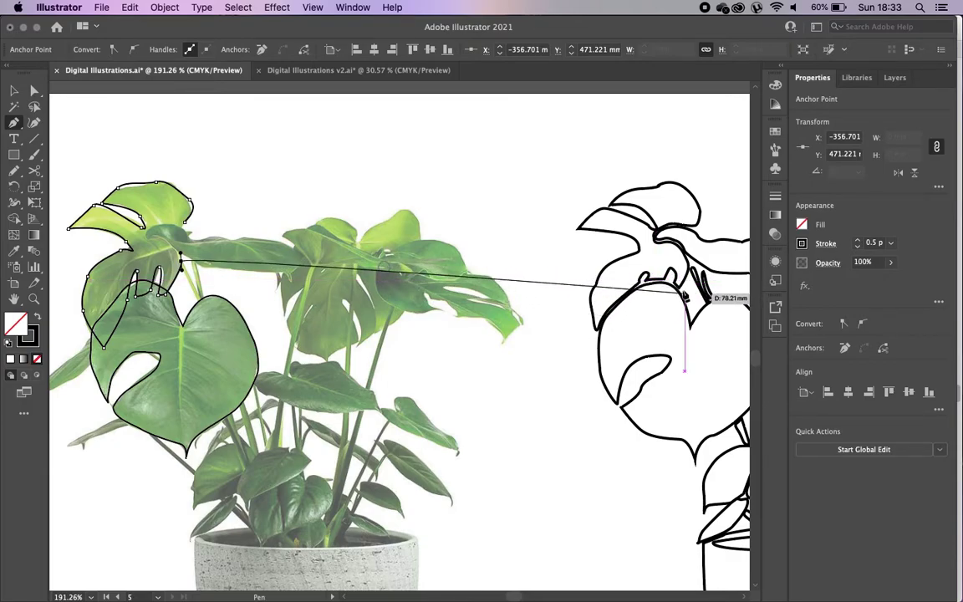
scroll(171, 282, "left", 5)
scroll(152, 284, "up", 5)
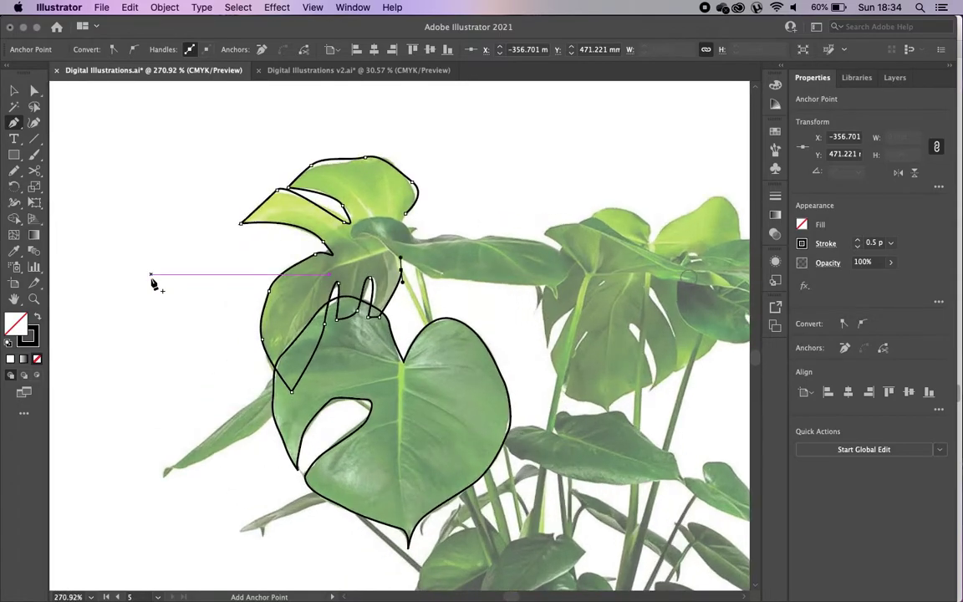
left_click(423, 275)
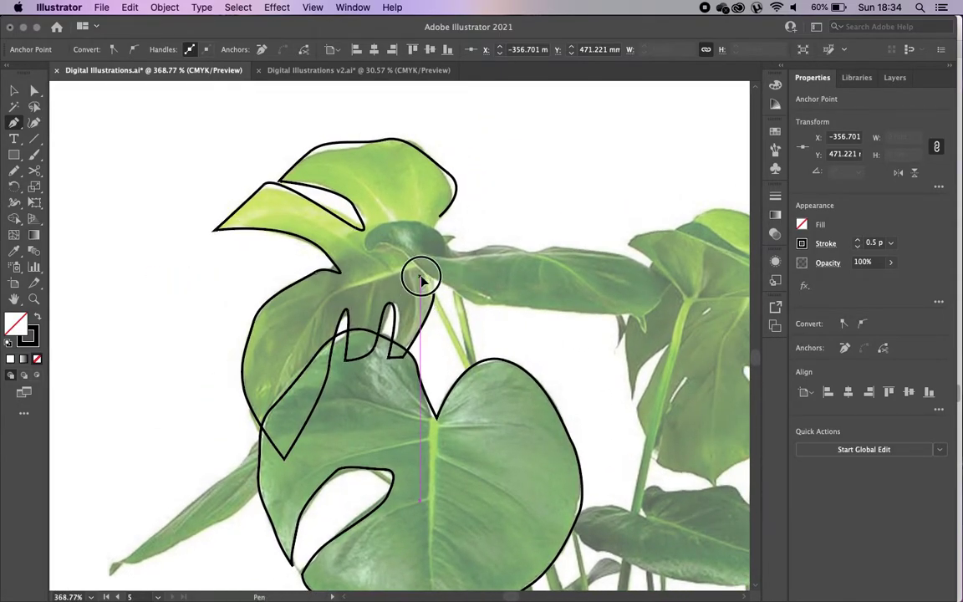
left_click(396, 253)
left_click(369, 258)
left_click(359, 230)
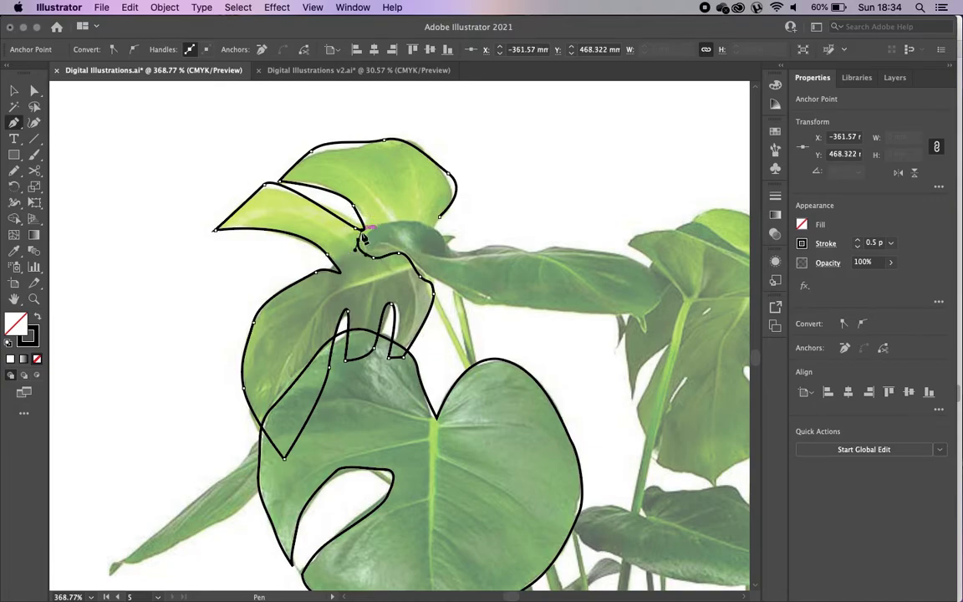
left_click_drag(399, 216, 431, 222)
left_click(439, 217)
left_click(13, 90)
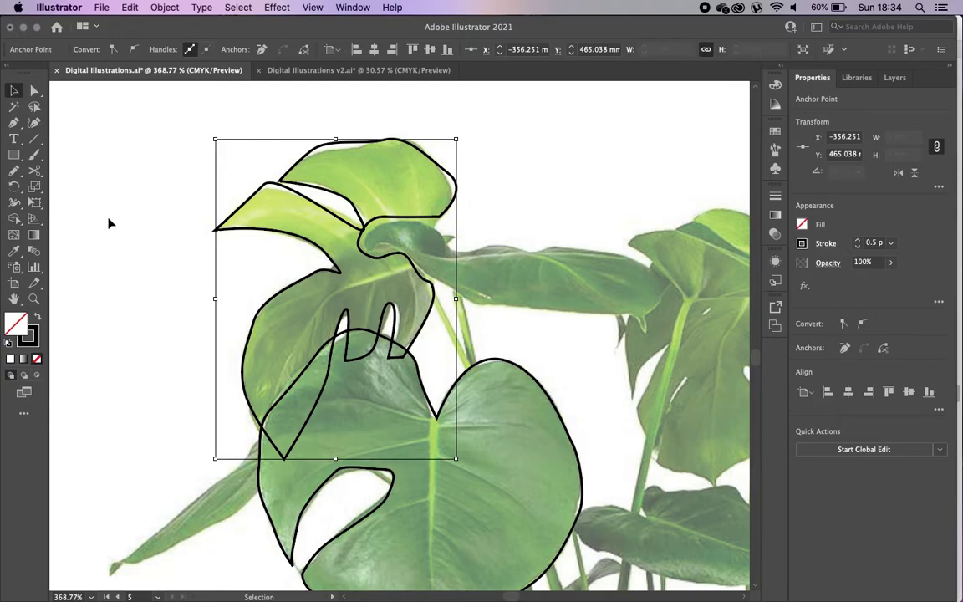
Step: Fill both leaf outlines with white
left_click(109, 219)
scroll(109, 221, "down", 3)
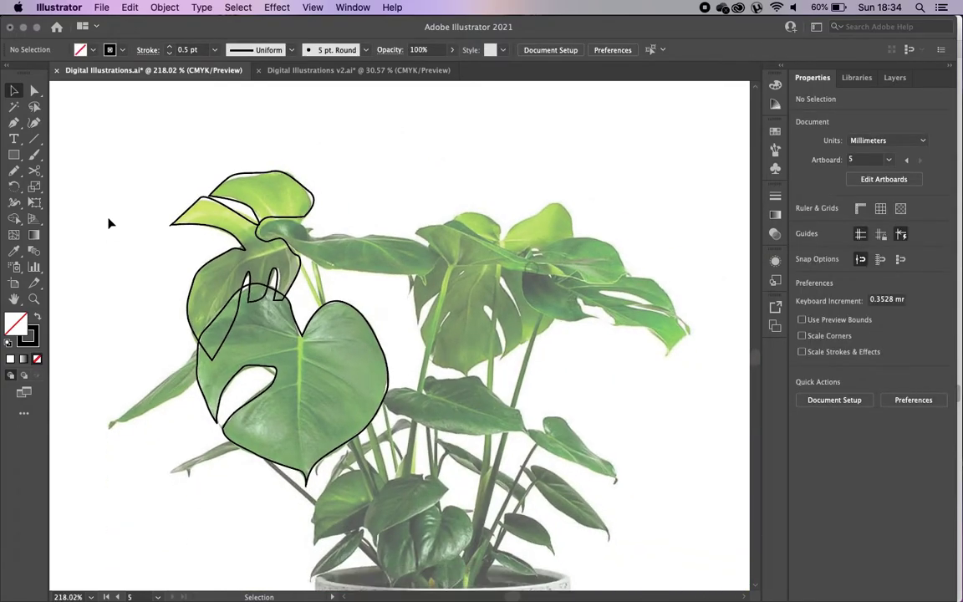
left_click(204, 200)
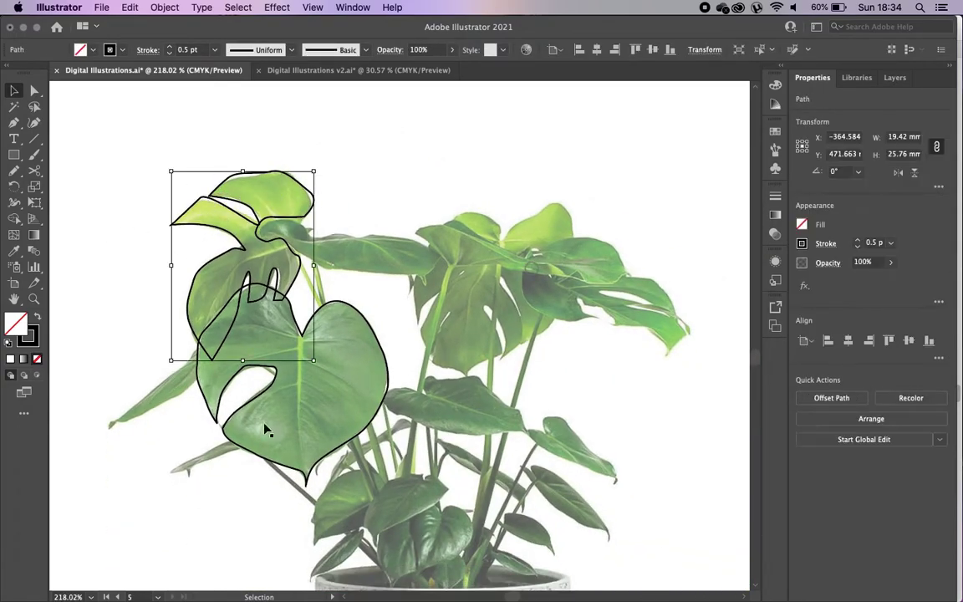
left_click(302, 475, "shift")
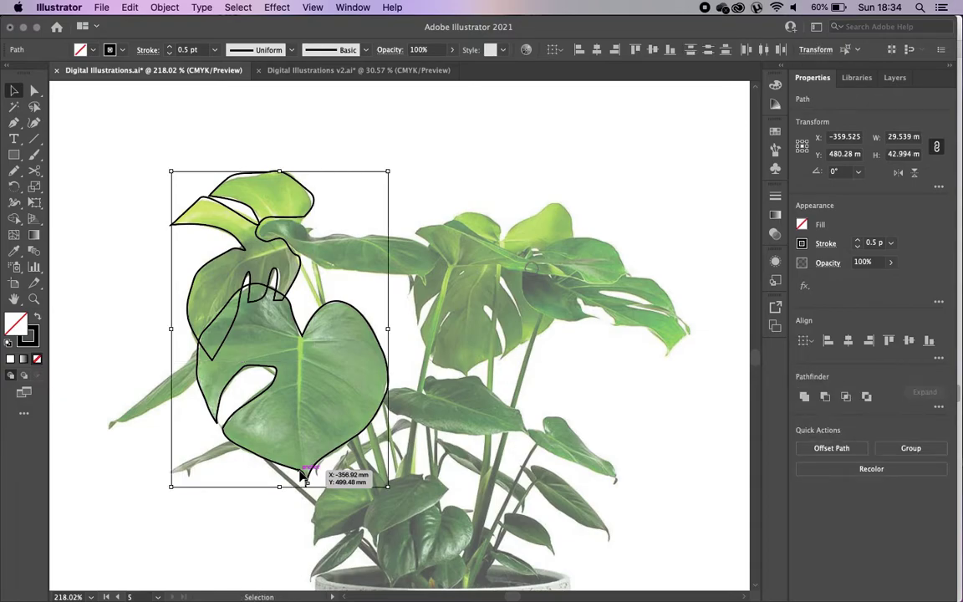
left_click(802, 224)
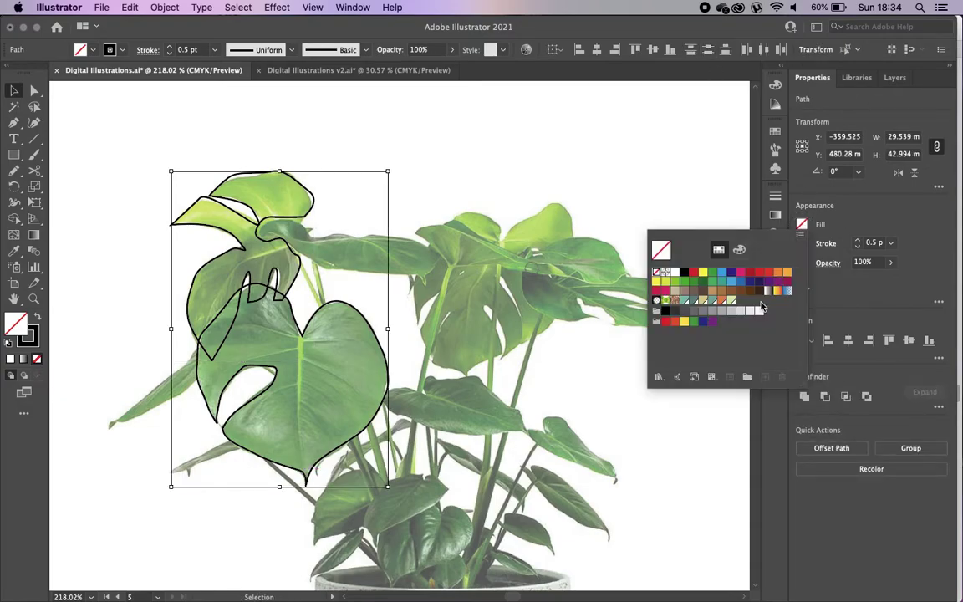
left_click(673, 275)
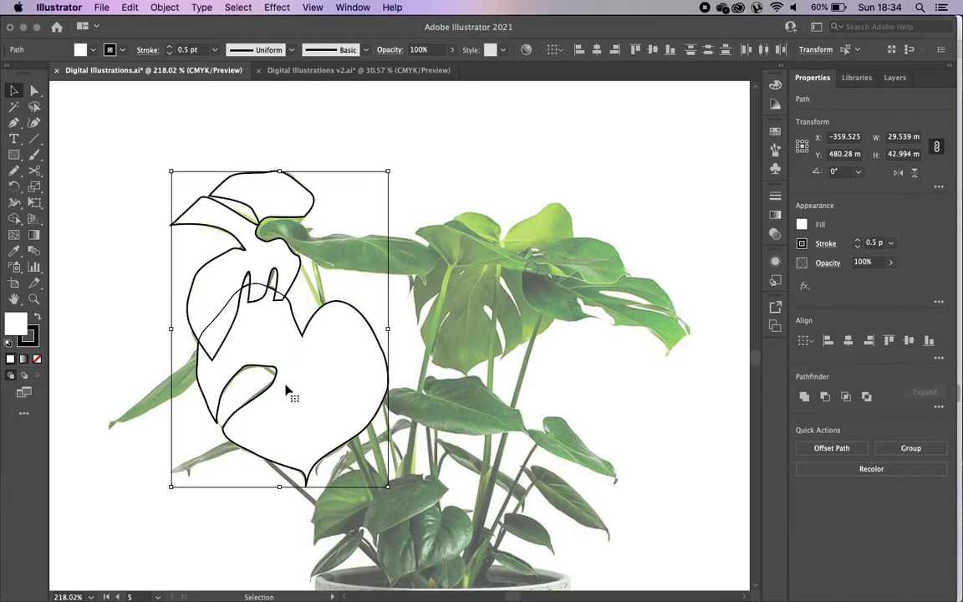
left_click(208, 416)
Step: Move the heart-shaped leaf path to the top of the Line layer in the Layers panel
left_click(298, 349)
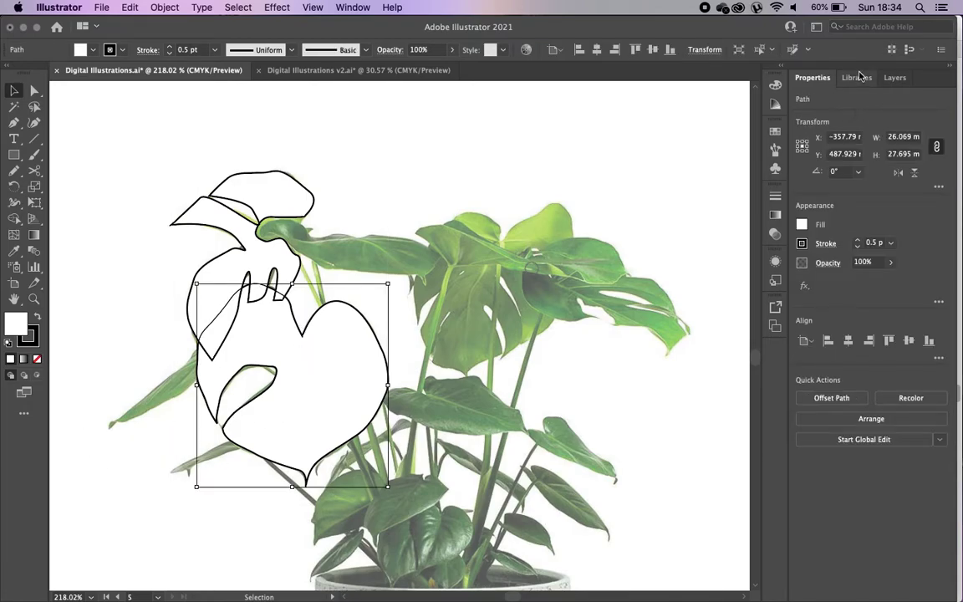
left_click(895, 77)
left_click_drag(879, 127, 881, 110)
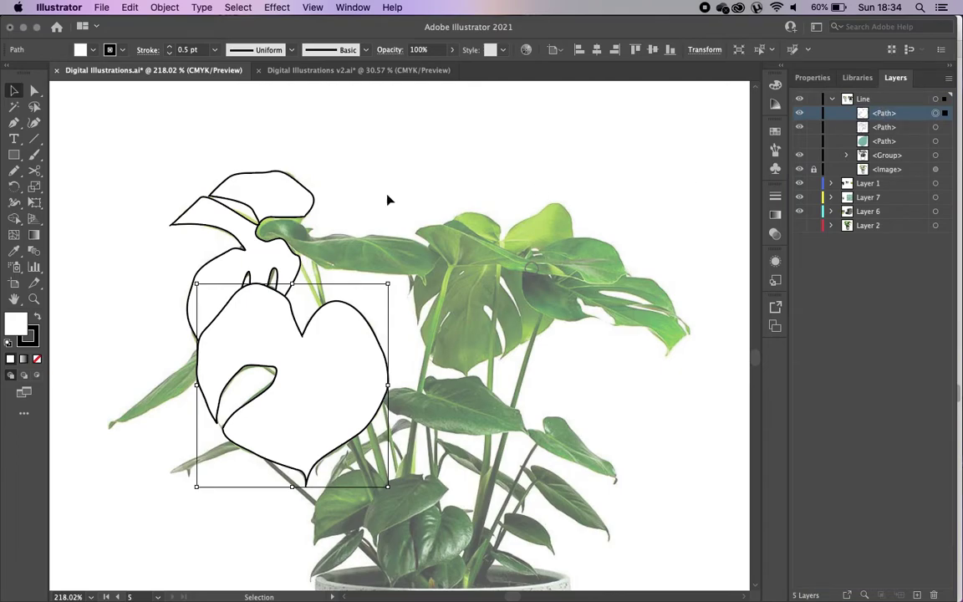
left_click(139, 361)
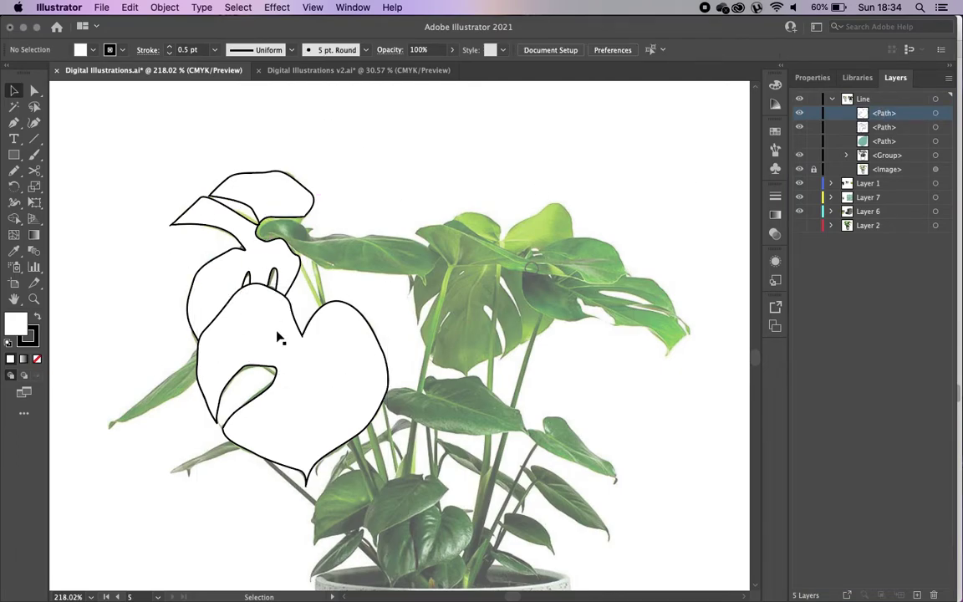
Step: Select all leaf paths and set their fill back to none
key("super+a")
key("slash")
left_click(99, 294)
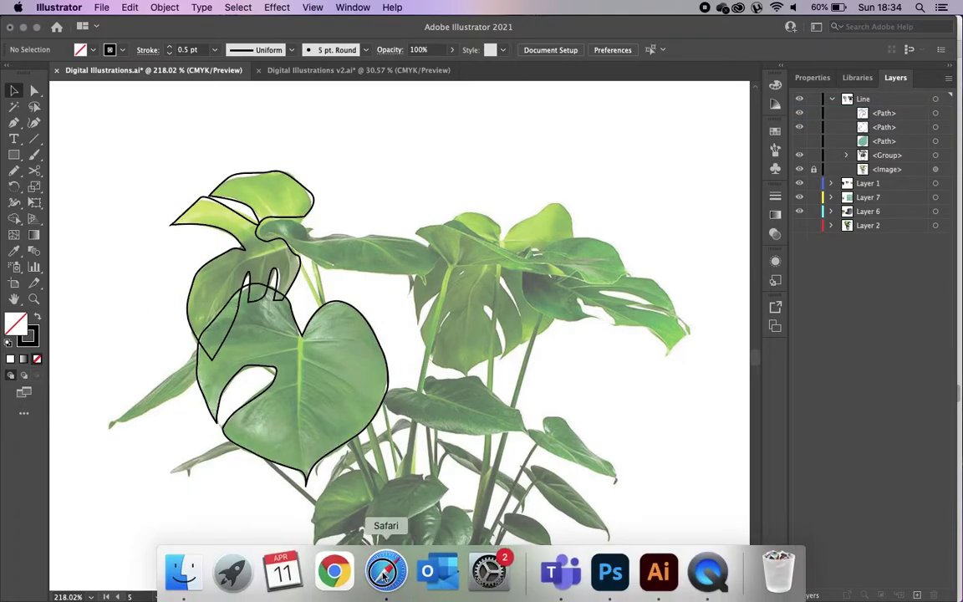
left_click(383, 570)
left_click(381, 49)
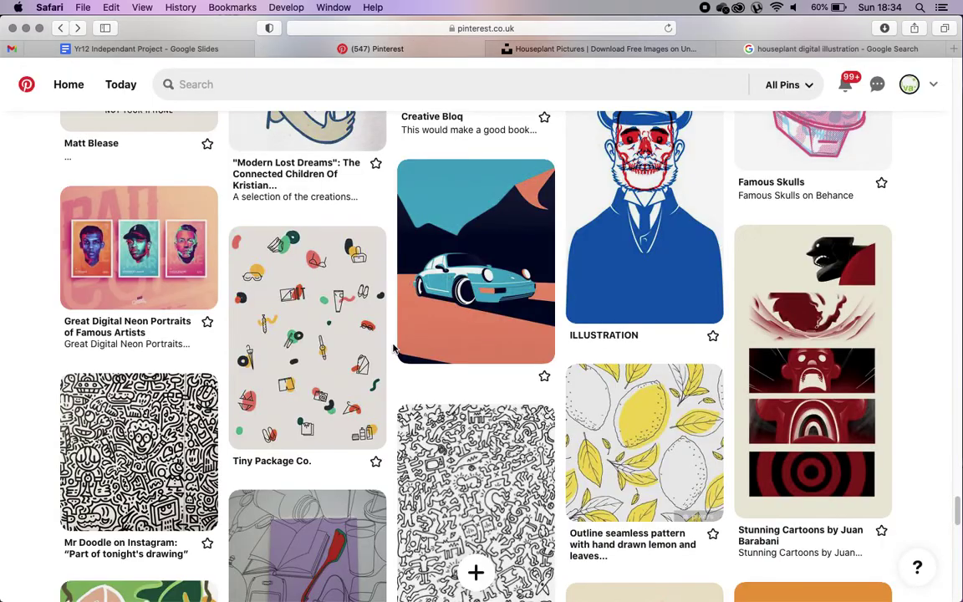
scroll(376, 416, "up", 15)
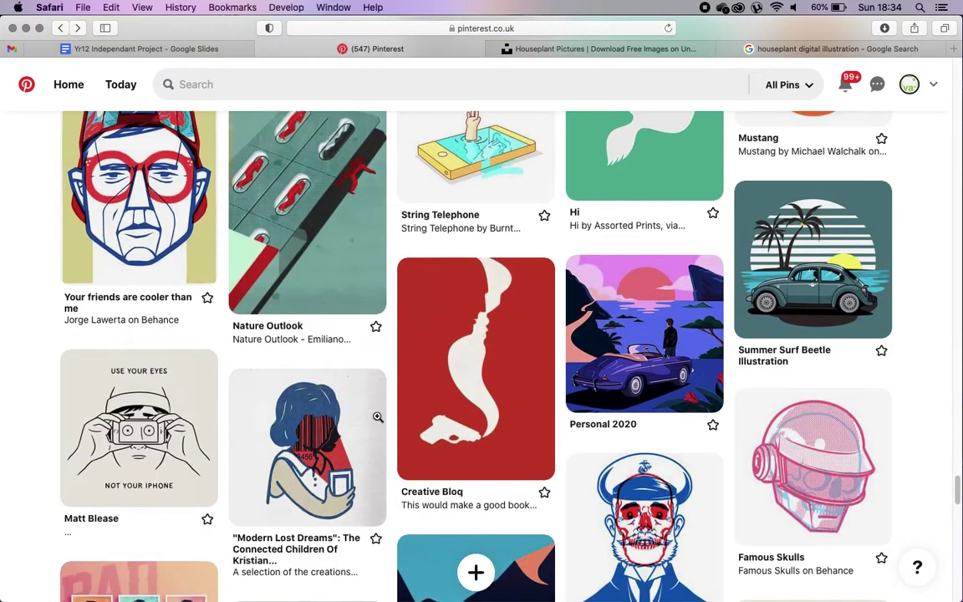
scroll(377, 416, "up", 8)
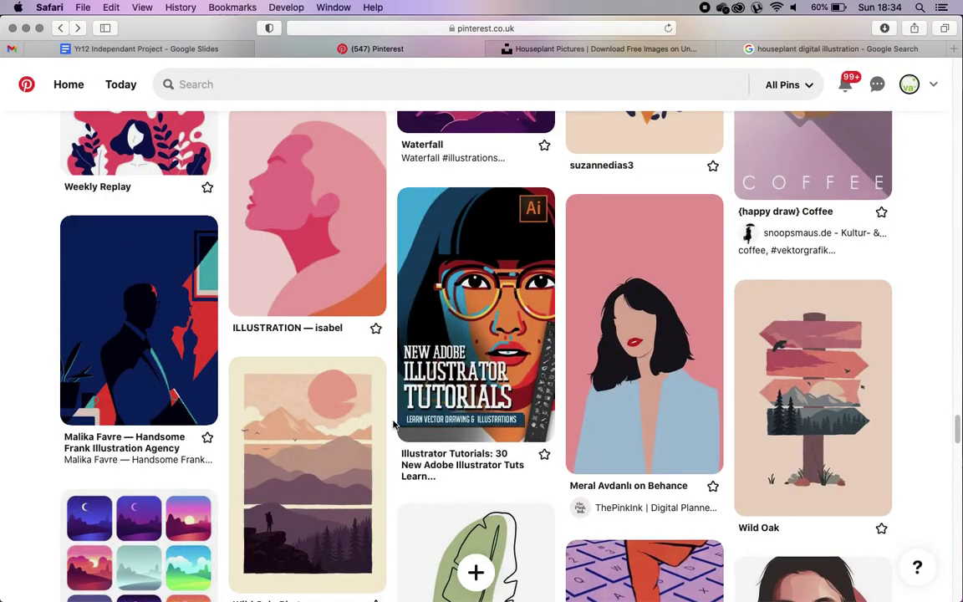
scroll(395, 425, "down", 6)
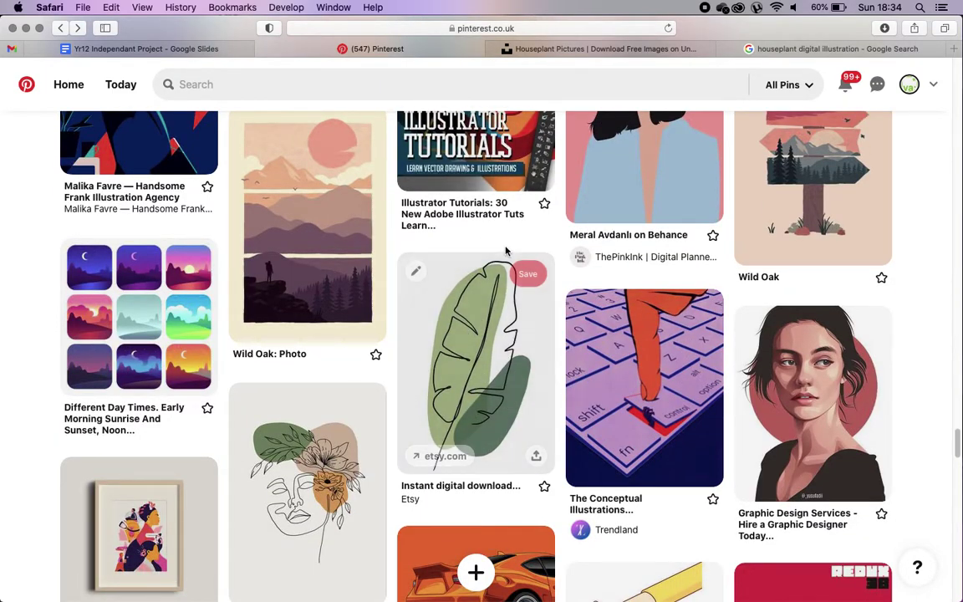
mouse_move(643, 585)
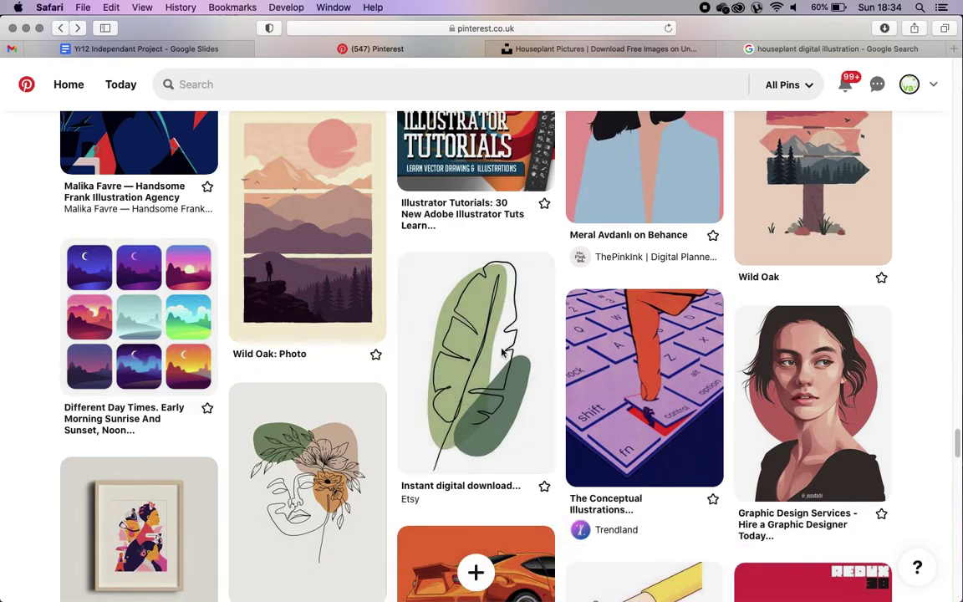
mouse_move(694, 591)
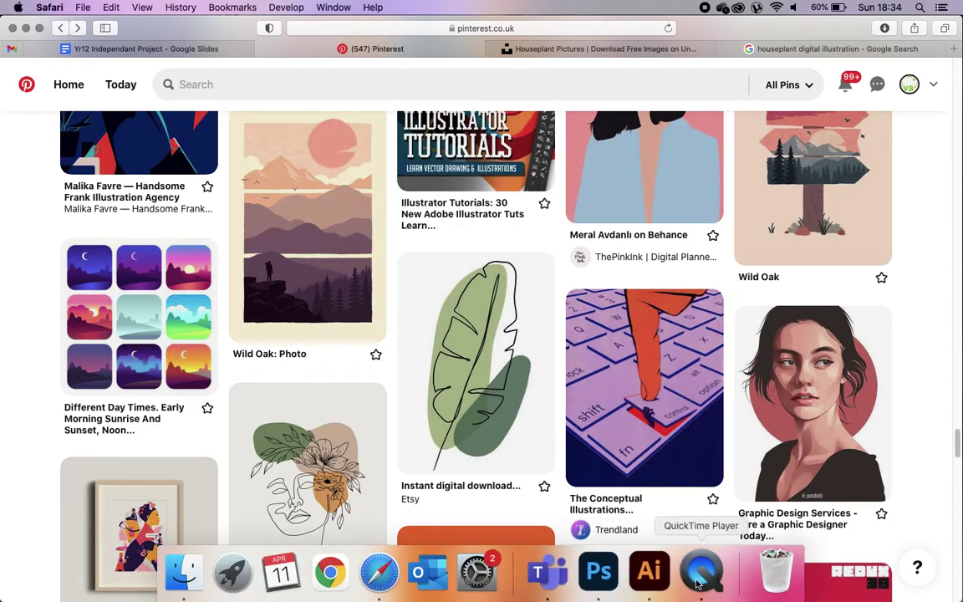
left_click(648, 572)
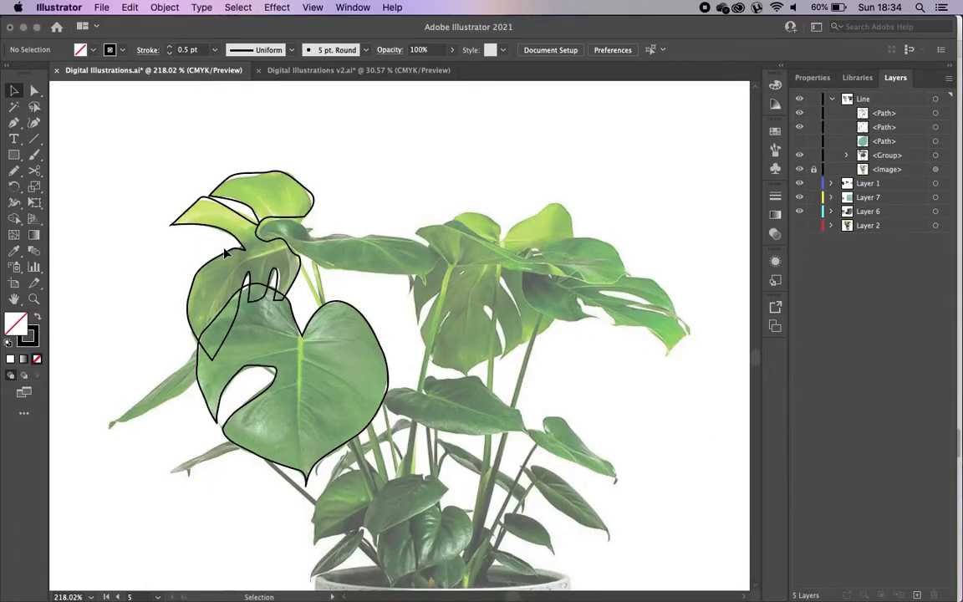
Step: Show the hidden teal shape and select the upper leaf outline
key("super+alt+3")
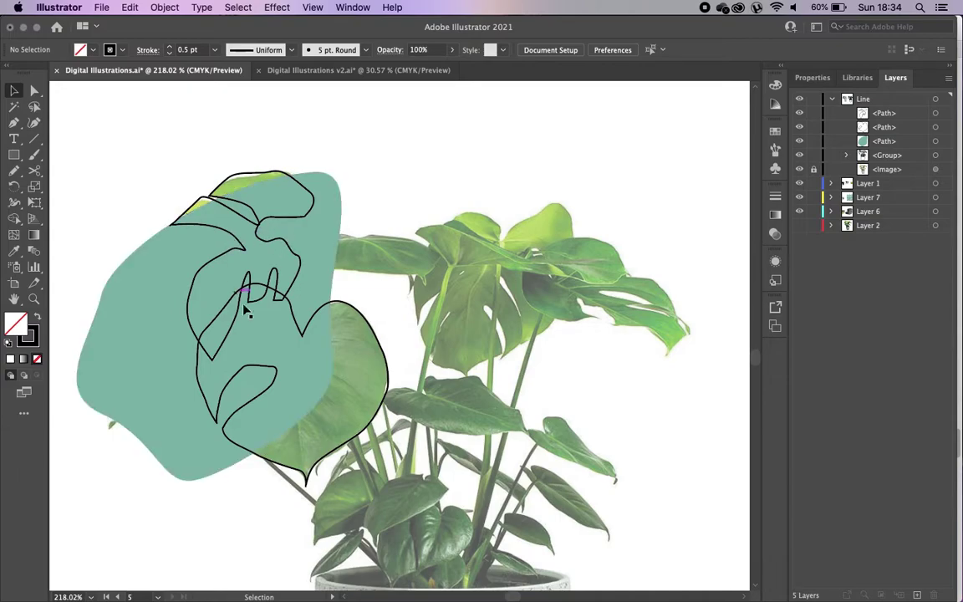
left_click(276, 316)
left_click(370, 317)
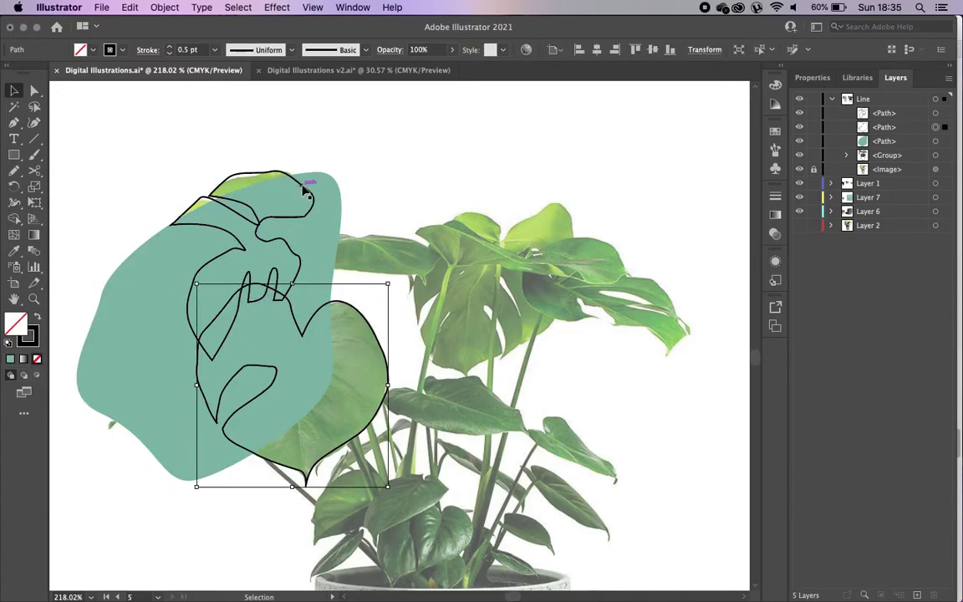
left_click(314, 199)
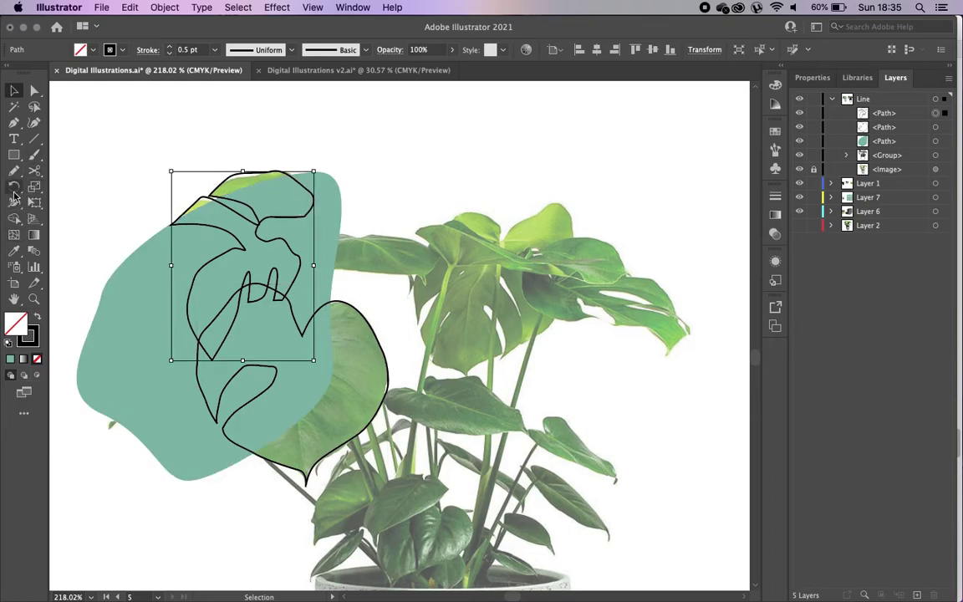
Step: Erase the split leaf's line where it crosses the heart-shaped leaf, then deselect
left_click_drag(34, 170, 83, 165)
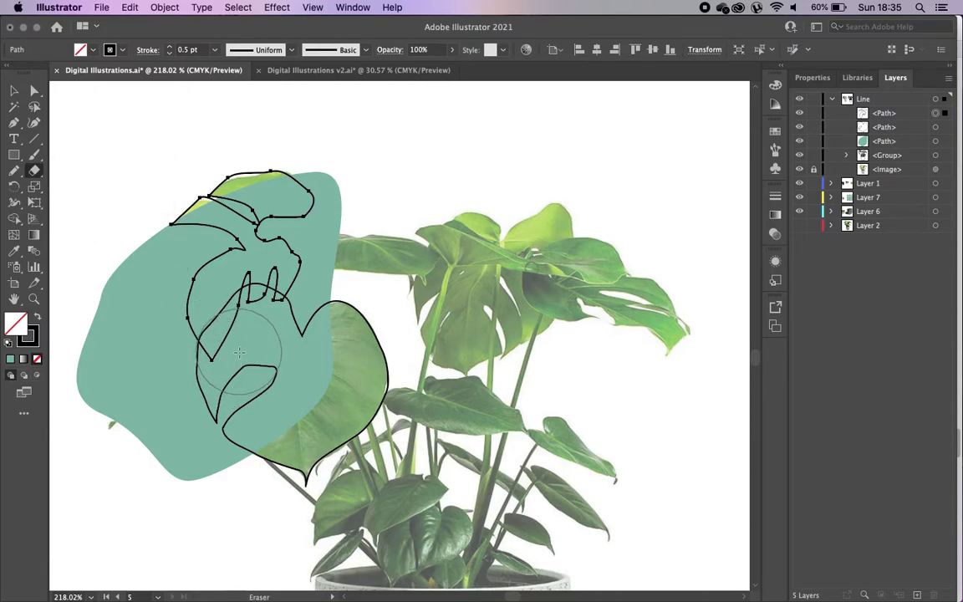
mouse_move(236, 352)
left_mouse_down()
mouse_move(252, 327)
mouse_move(284, 310)
mouse_move(254, 326)
mouse_move(202, 324)
left_mouse_up()
left_click(13, 89)
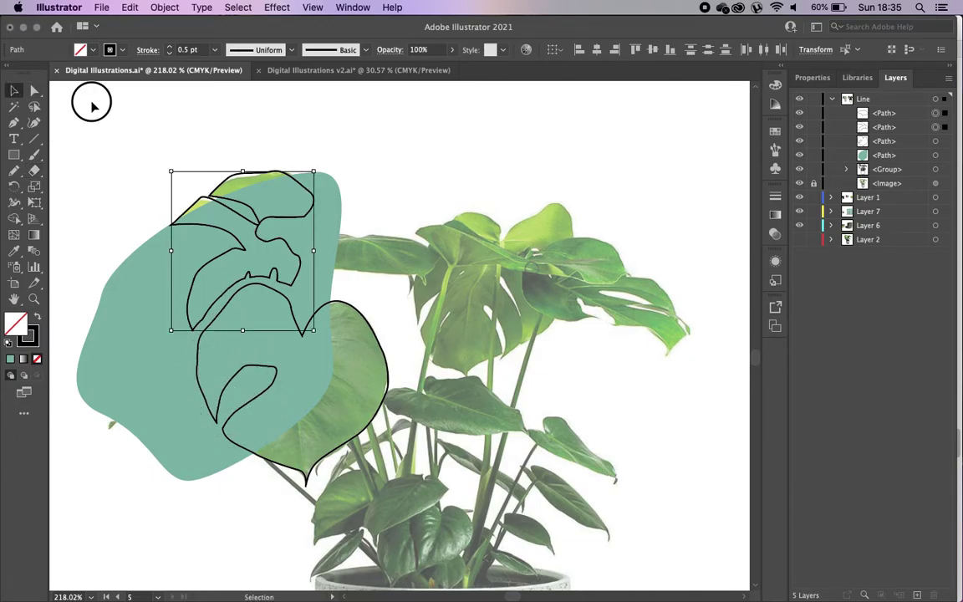
left_click(393, 243)
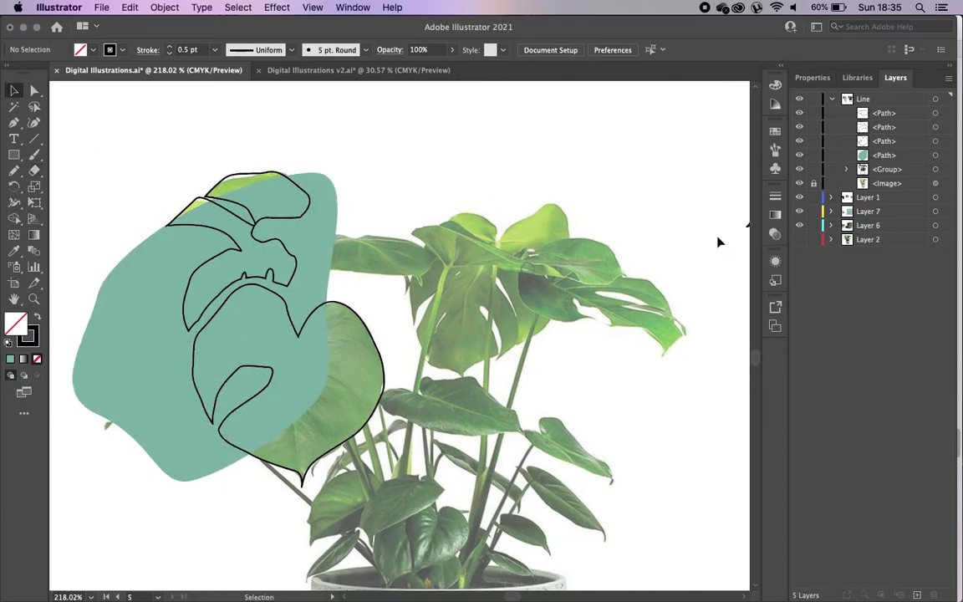
Step: Select the middle leaf outline
scroll(718, 241, "right", 5)
scroll(227, 303, "up", 5)
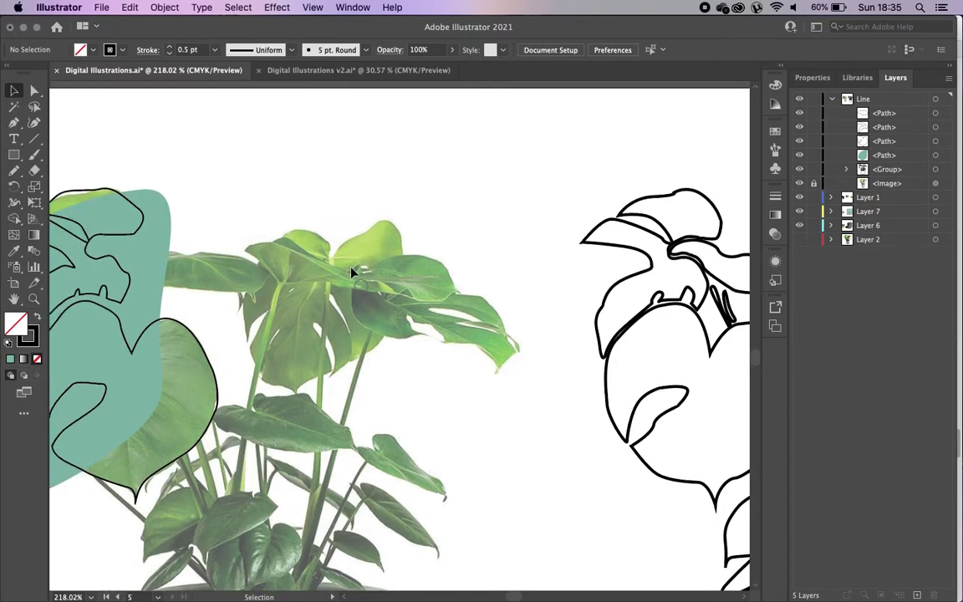
scroll(204, 299, "left", 5)
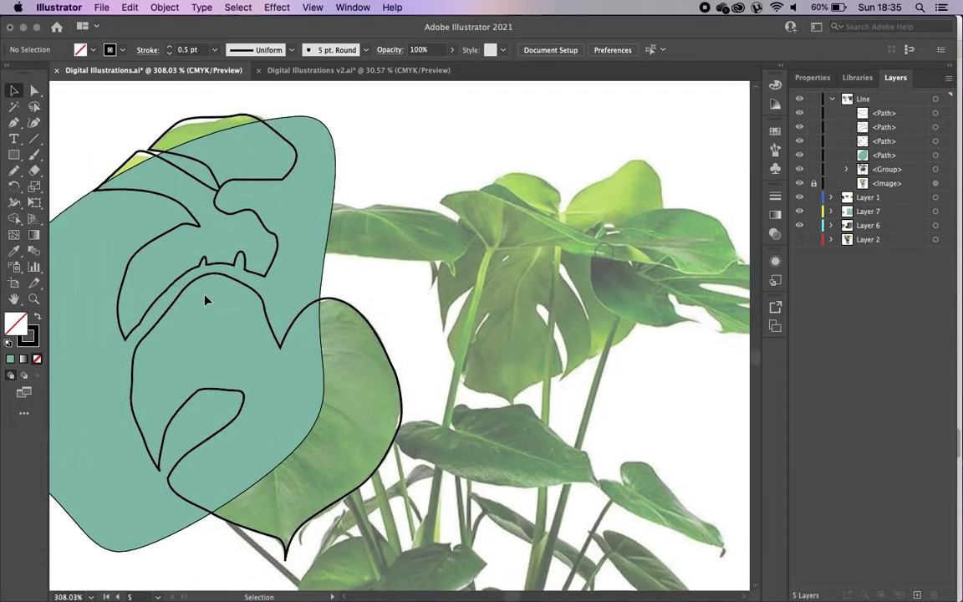
left_click(193, 224)
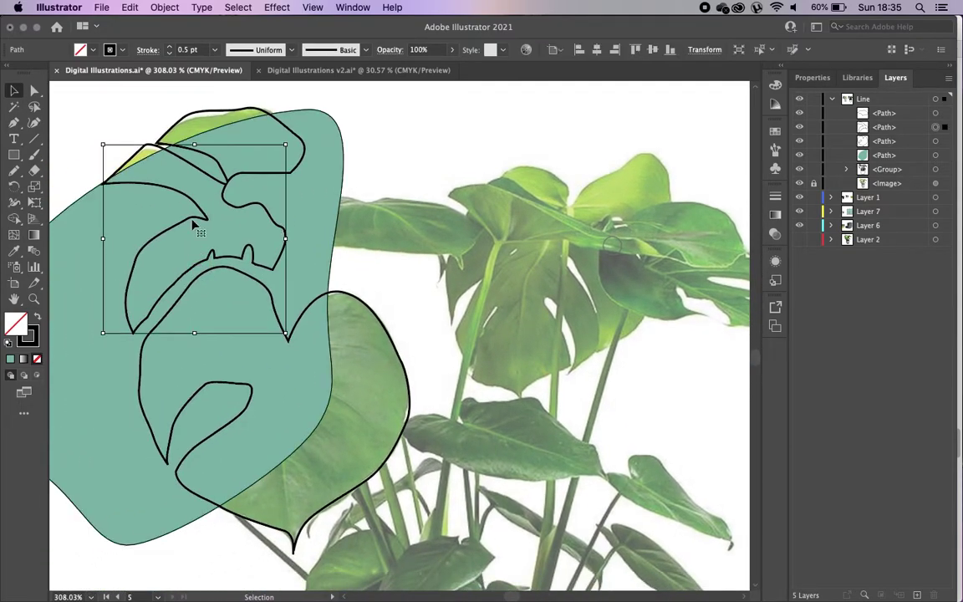
left_click(224, 113)
scroll(163, 147, "up", 1)
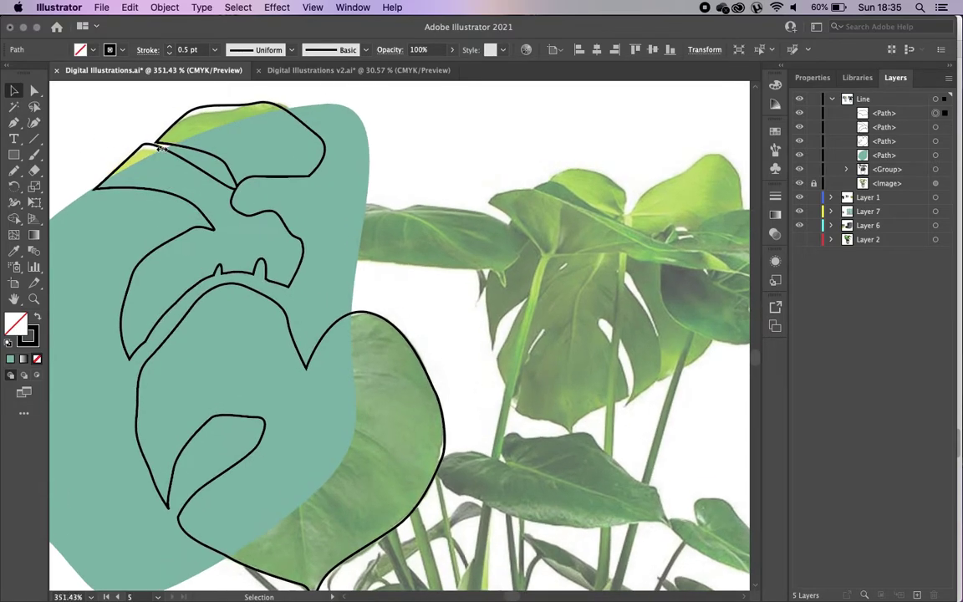
left_click(150, 328)
Step: Cut the outline with Scissors at the V-tip and around both small bumps
left_click_drag(39, 175, 75, 185)
scroll(140, 355, "up", 6)
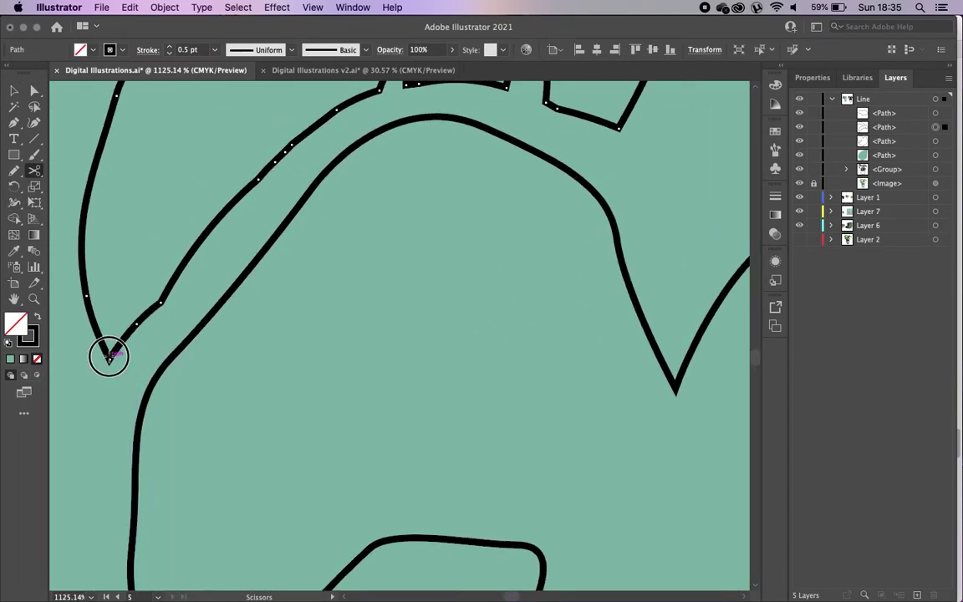
left_click(109, 356)
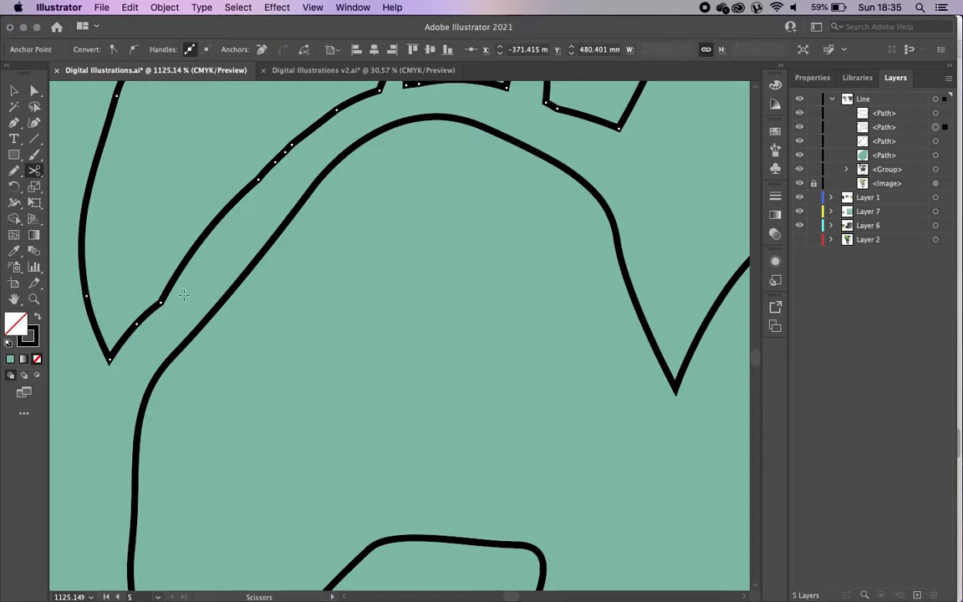
left_click(109, 360)
scroll(234, 270, "up", 3)
scroll(234, 270, "right", 2)
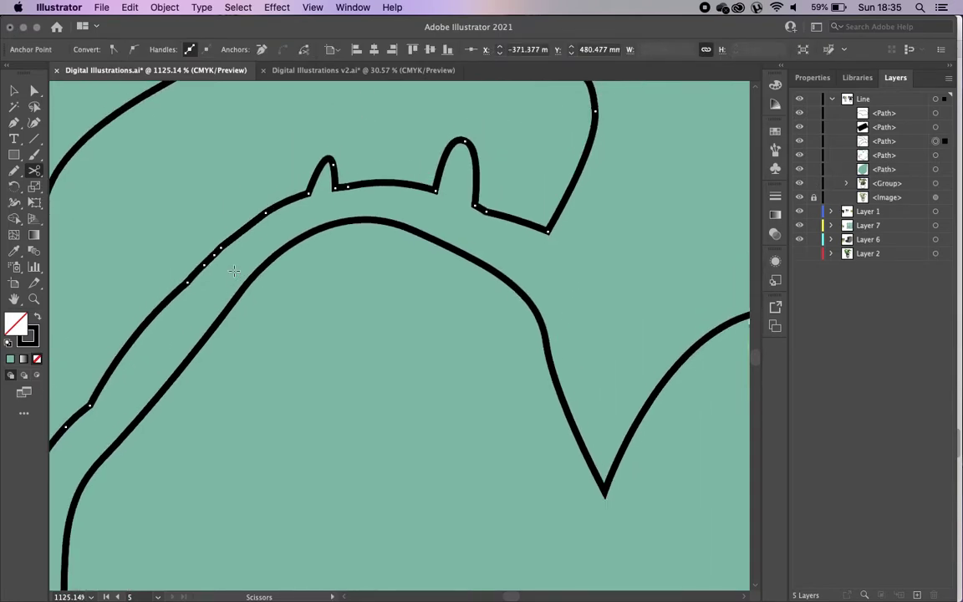
left_click(308, 193)
left_click(335, 186)
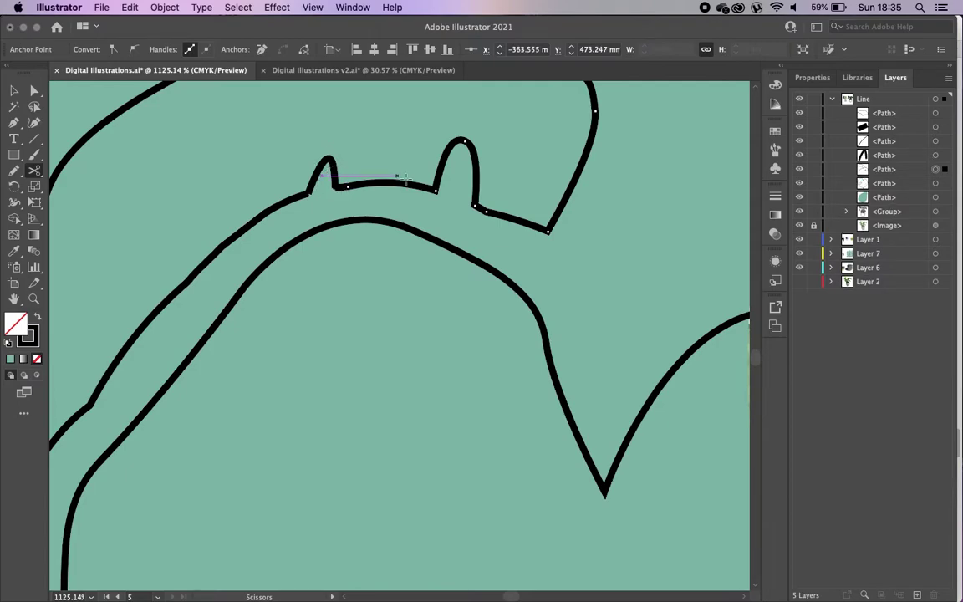
left_click(435, 190)
left_click(473, 205)
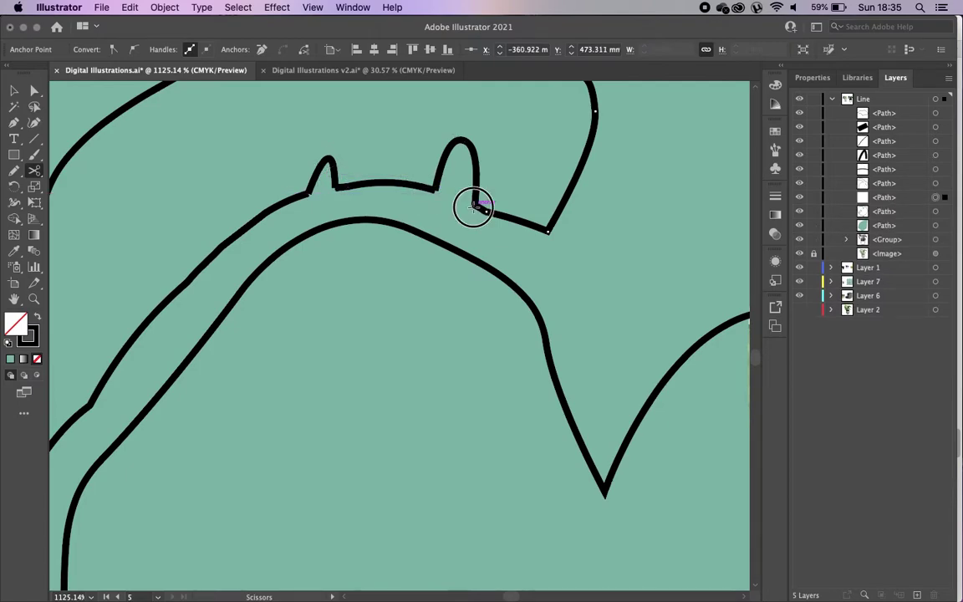
left_click(547, 229)
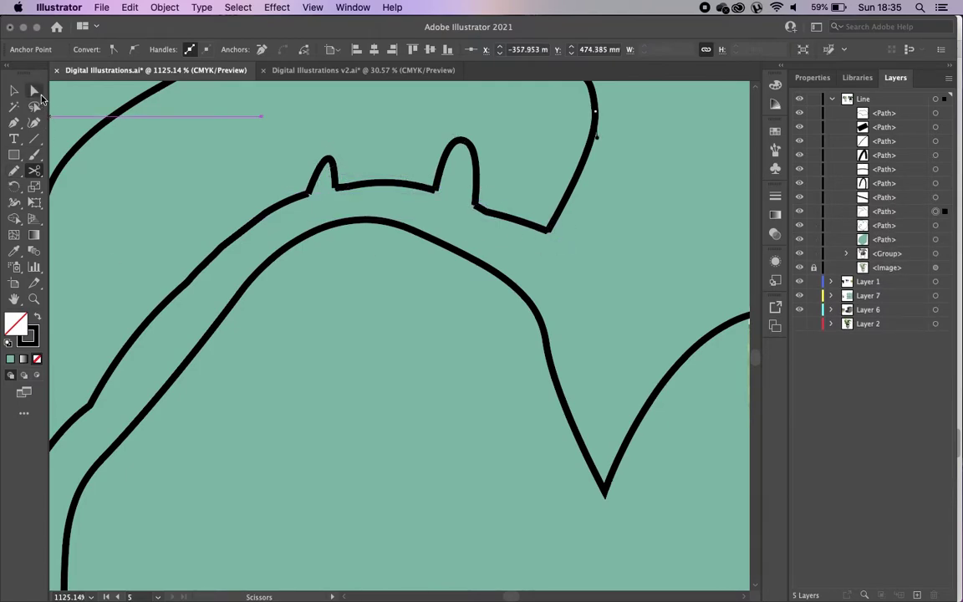
Step: Delete the overlapping pieces between and beside the bumps and at the upper left
left_click(35, 91)
left_click(359, 186)
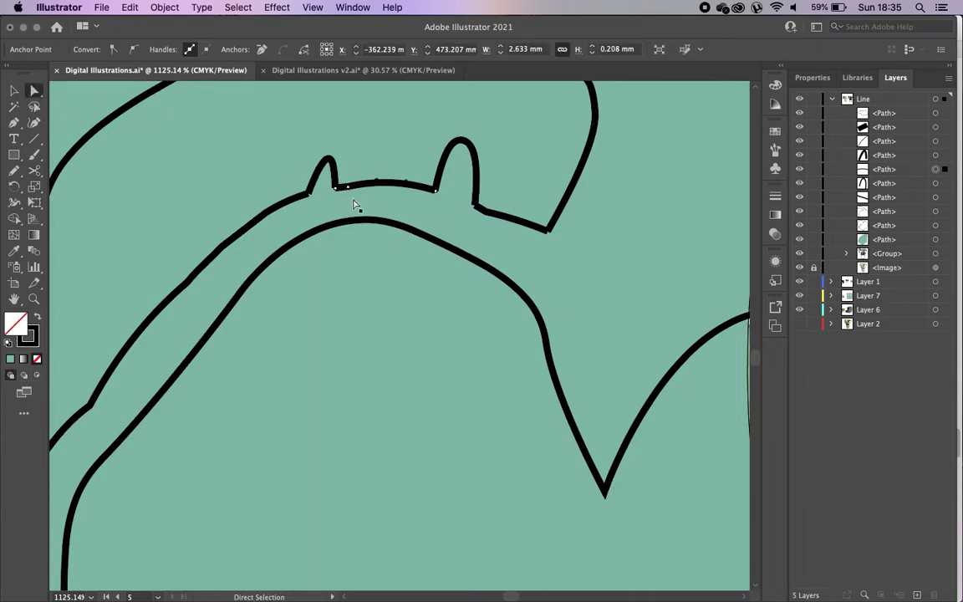
left_click(14, 91)
left_click_drag(409, 189, 409, 224)
key("Delete")
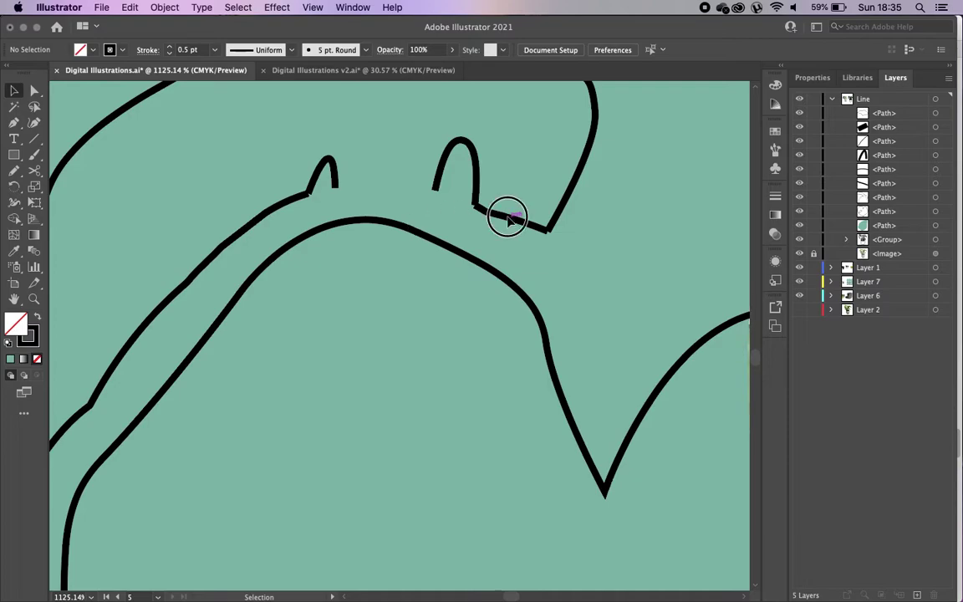
left_click(507, 219)
key("Delete")
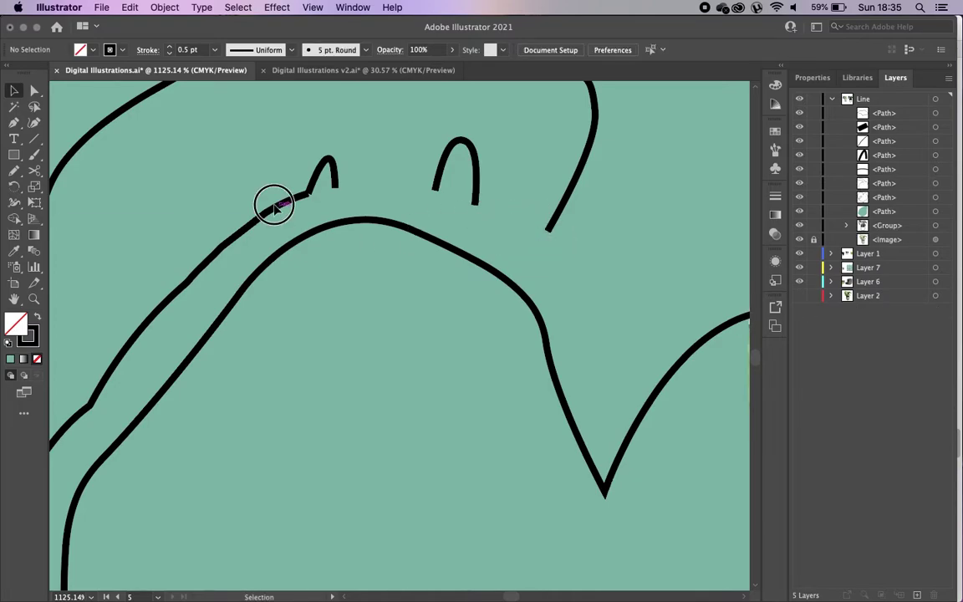
left_click(274, 208)
key("Delete")
scroll(279, 208, "down", 6)
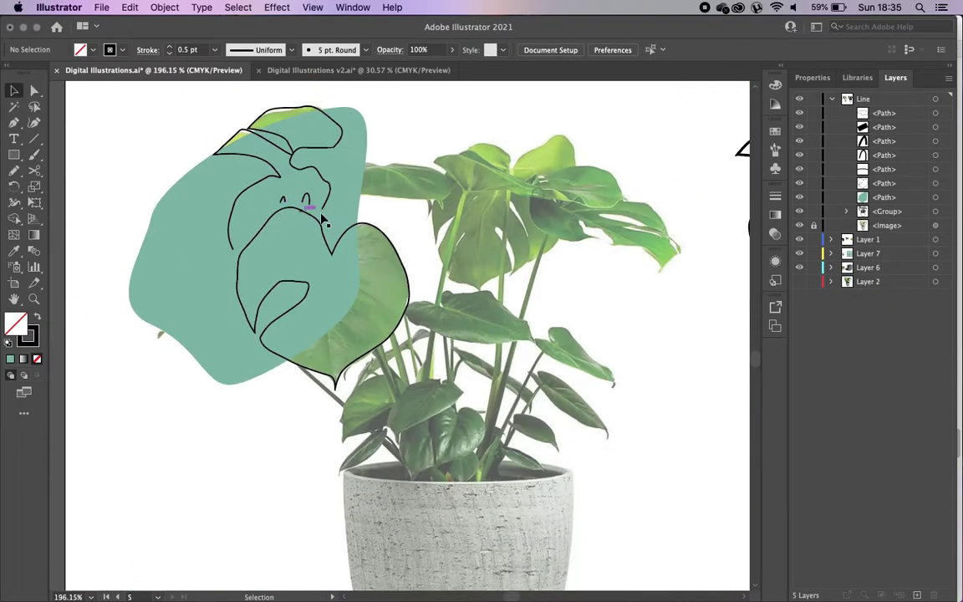
Step: Nudge the right leaf outline slightly upward
left_click_drag(338, 244, 338, 231)
left_click(133, 200)
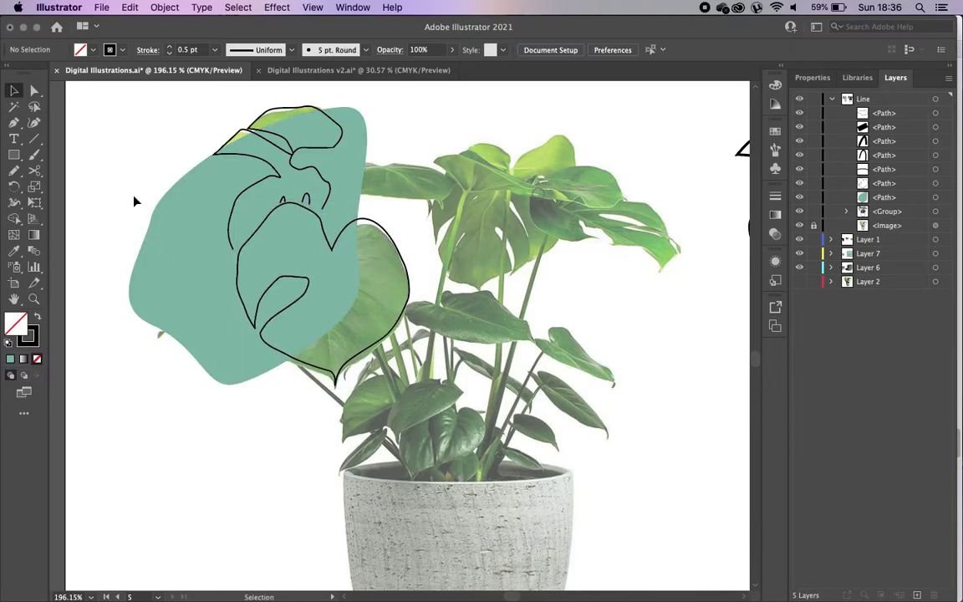
scroll(141, 188, "up", 2)
scroll(142, 187, "down", 4)
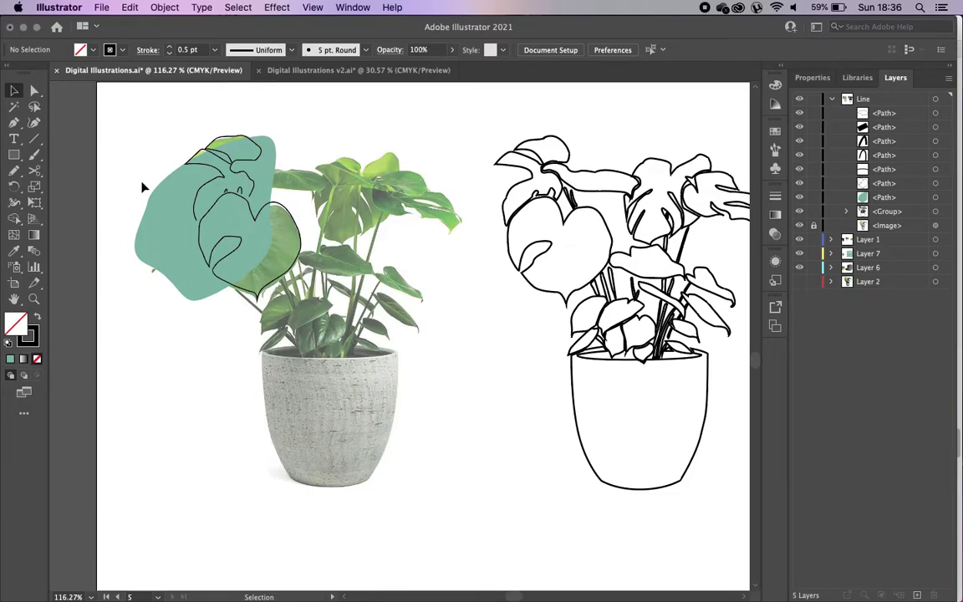
Step: Delete the teal shape behind the leaves and select the line-art group
left_click_drag(142, 187, 180, 212)
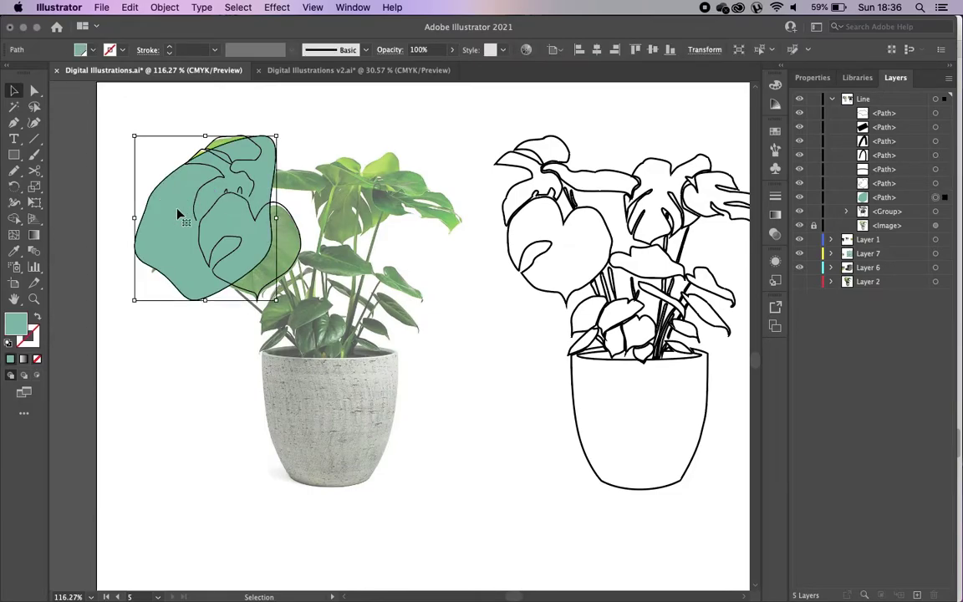
key("Delete")
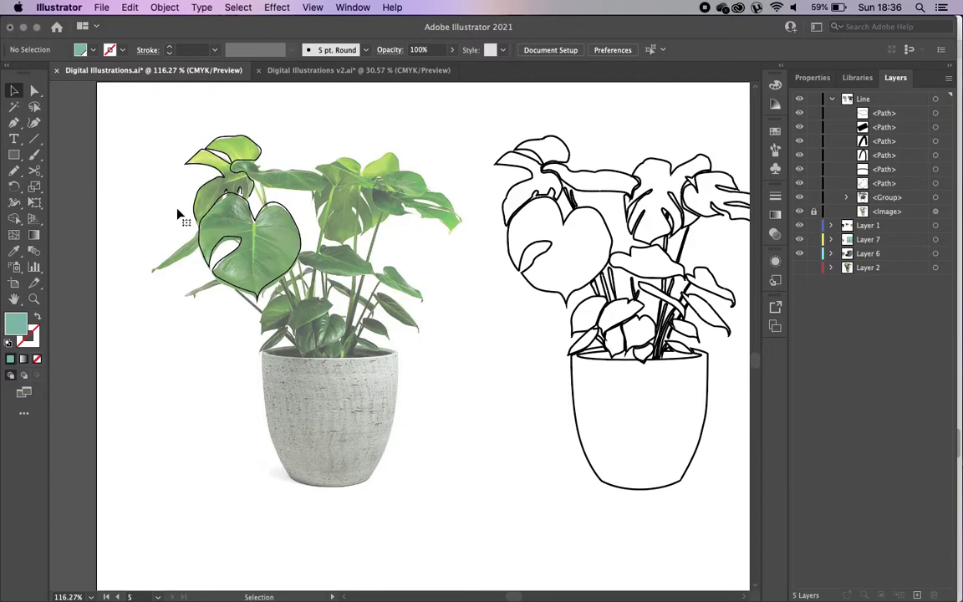
scroll(177, 211, "up", 3)
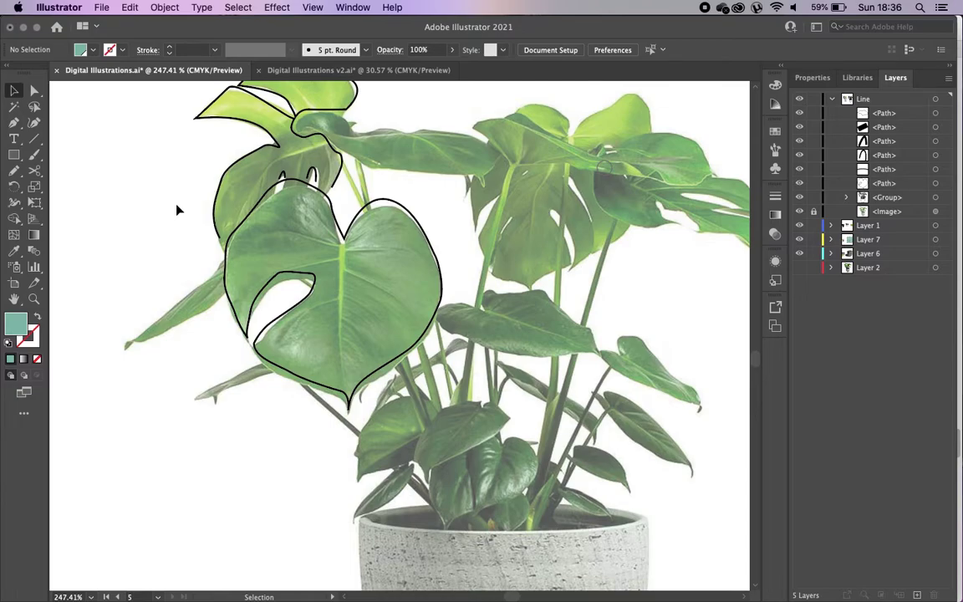
scroll(177, 210, "down", 1)
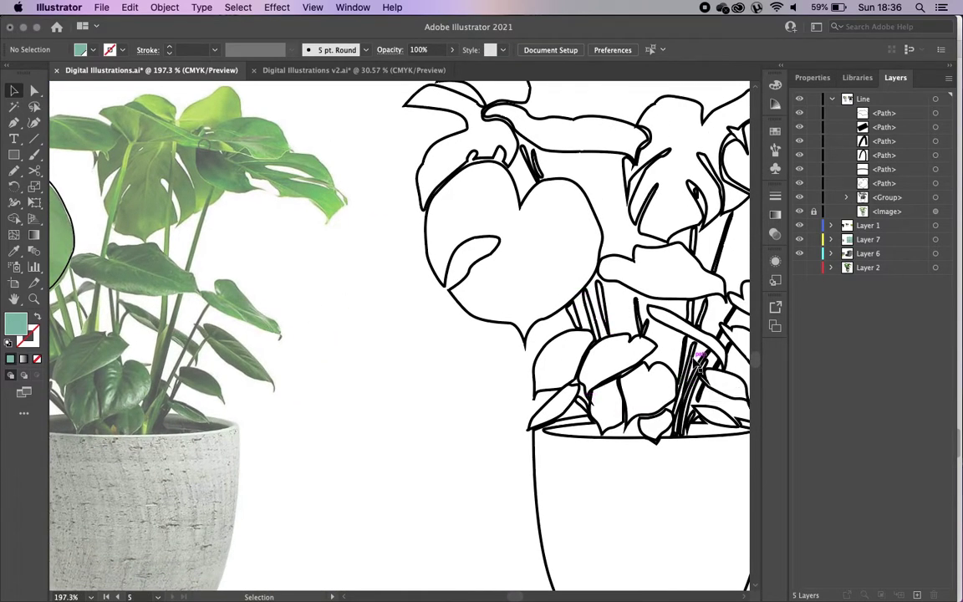
left_click(693, 356)
Step: Draw two thin stem sliver shapes with the Pen tool, one upper and one lower
scroll(73, 294, "left", 5)
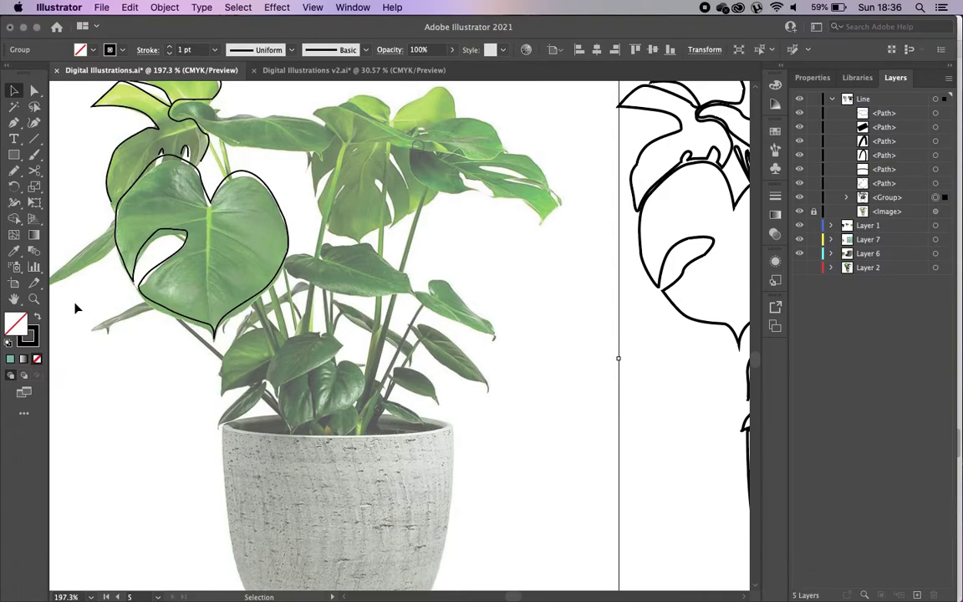
scroll(73, 294, "up", 3)
scroll(129, 297, "up", 3)
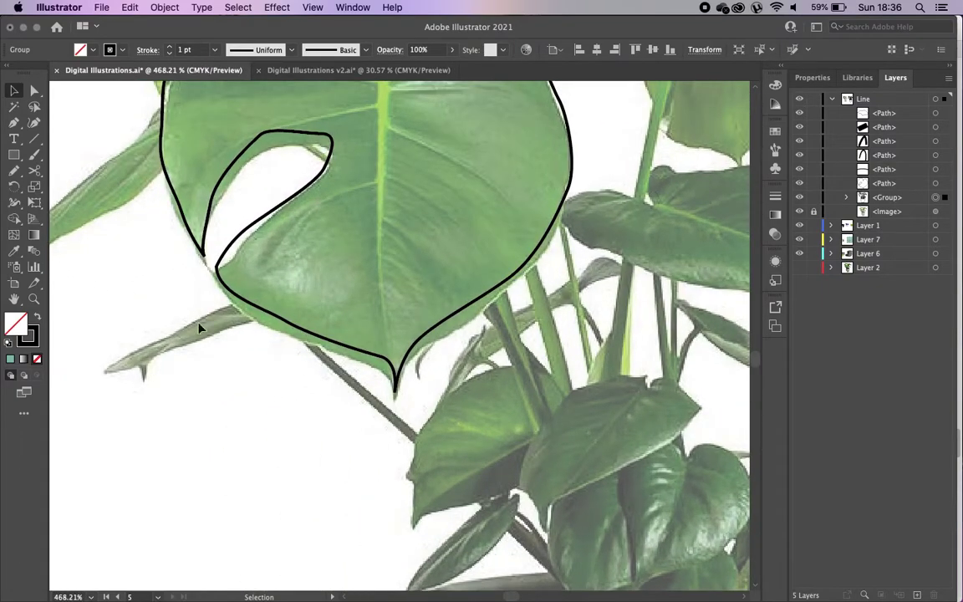
scroll(395, 441, "down", 2)
scroll(394, 440, "right", 3)
left_click(16, 124)
left_click(189, 259)
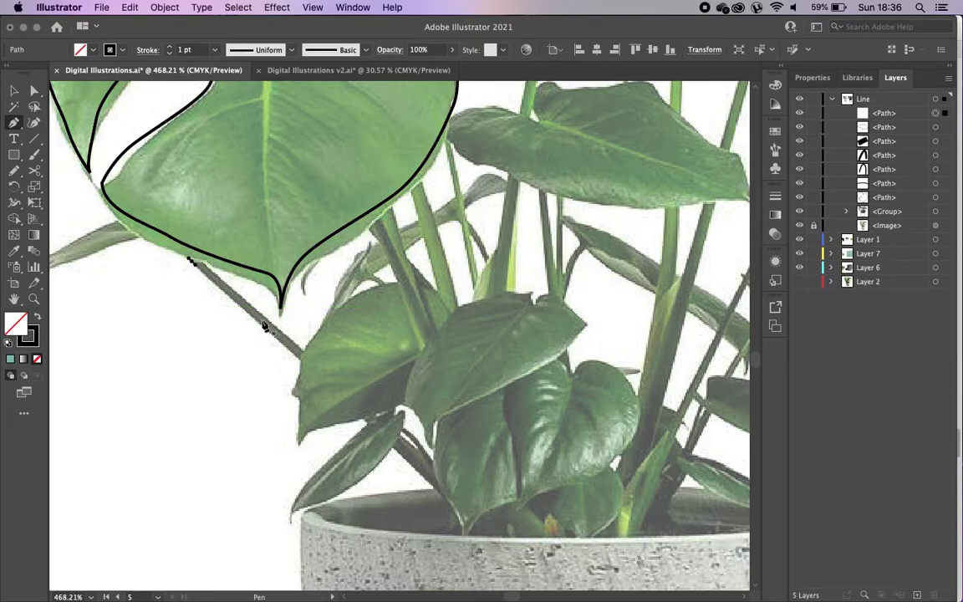
left_click(299, 358)
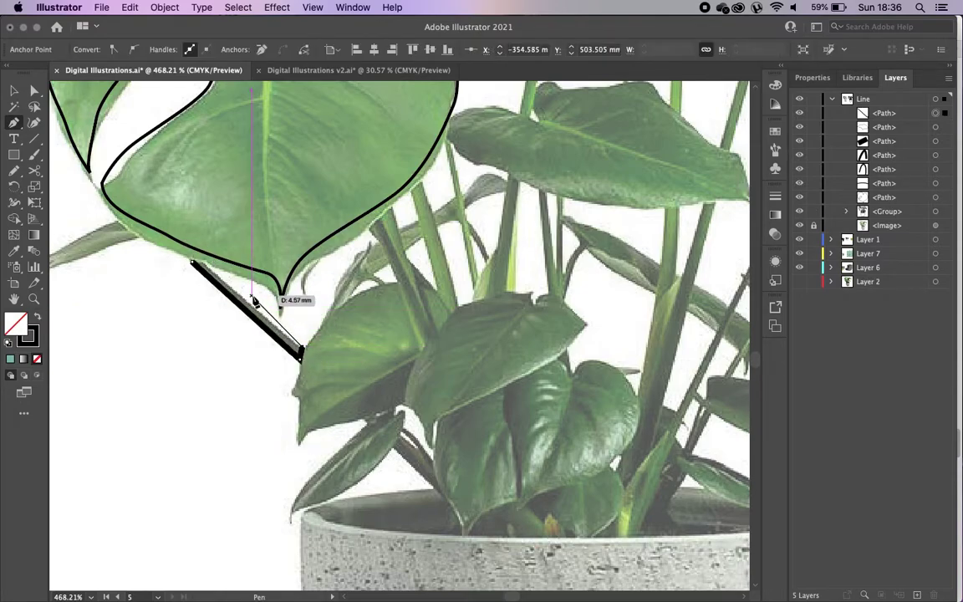
left_click(192, 260)
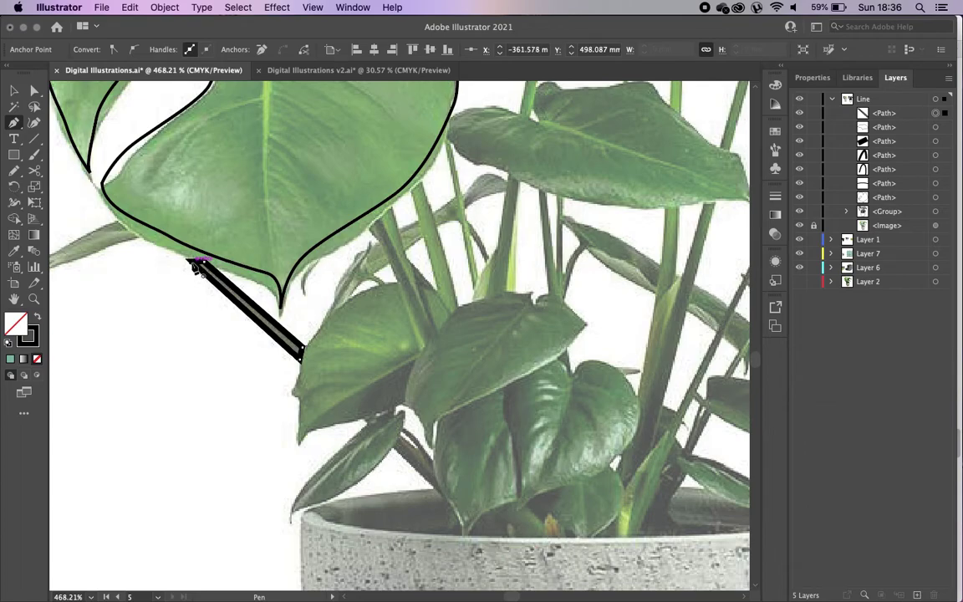
left_click(394, 441)
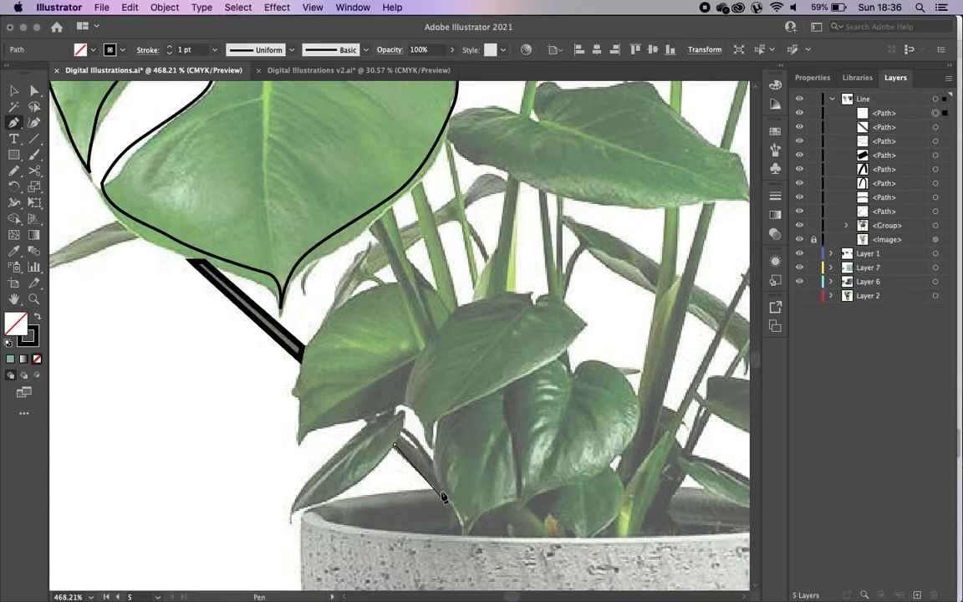
left_click(443, 499)
left_click(397, 430)
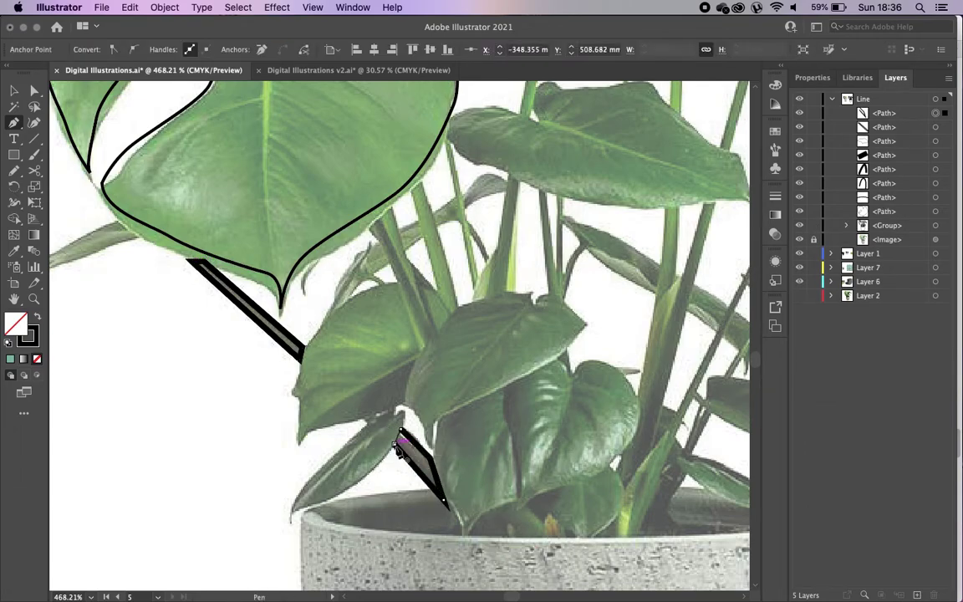
Step: Set the stroke weight of both stem slivers to 0.5 pt
left_click(14, 90)
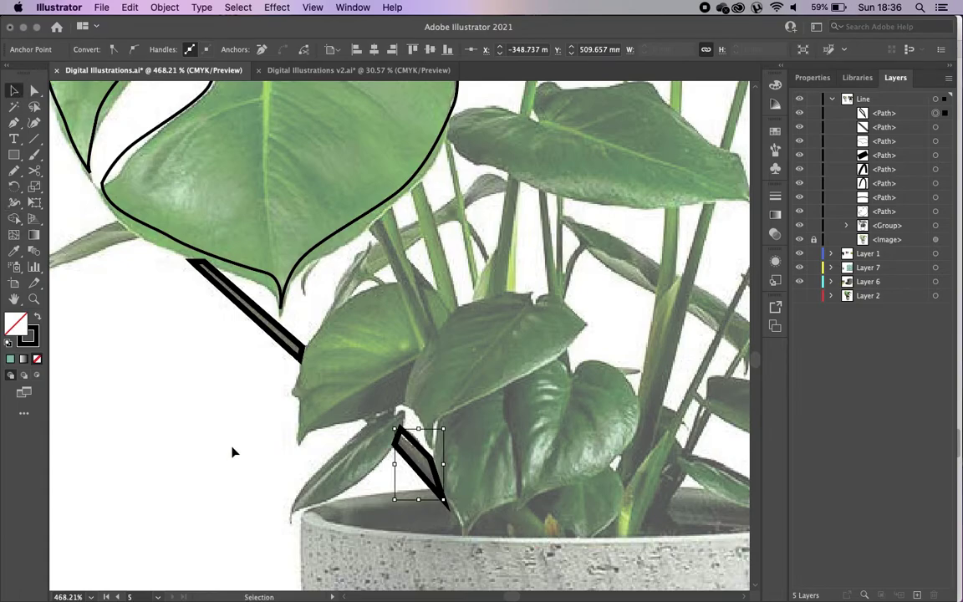
left_click(284, 341, "shift")
left_click(811, 77)
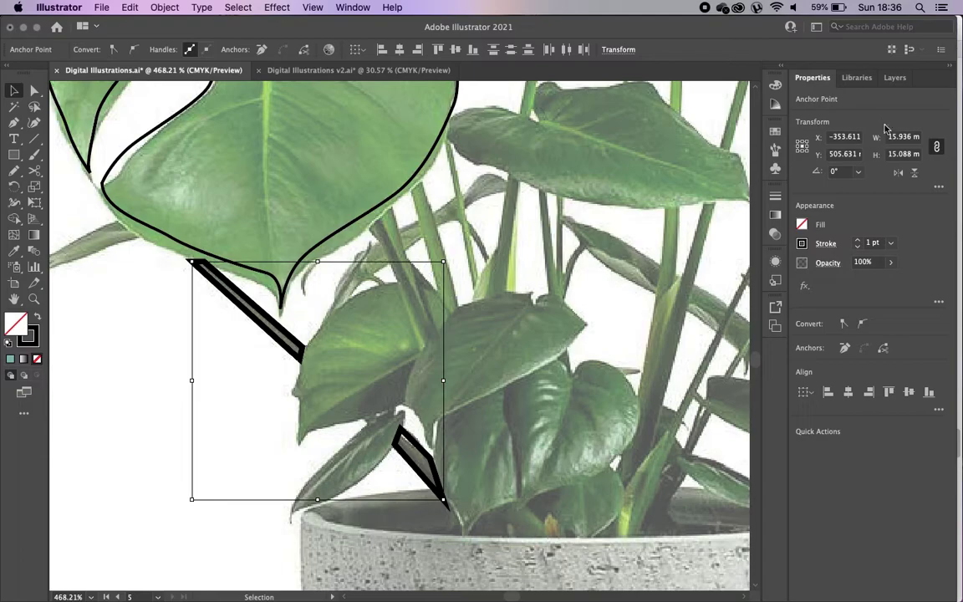
left_click(857, 246)
left_click(857, 246)
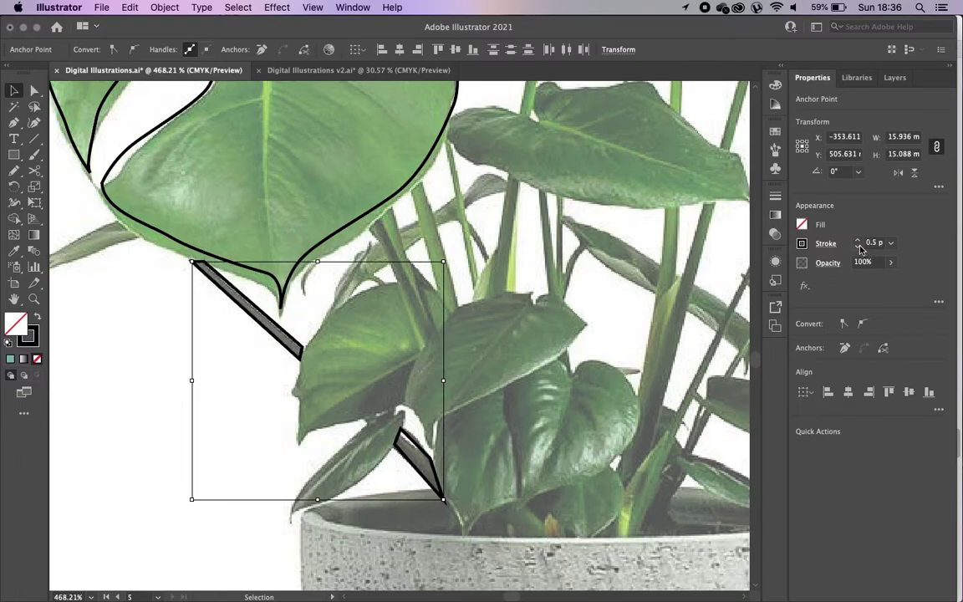
left_click(158, 499)
Step: Fit the artboard in view and inspect the whole line-drawing plant
key("super+0")
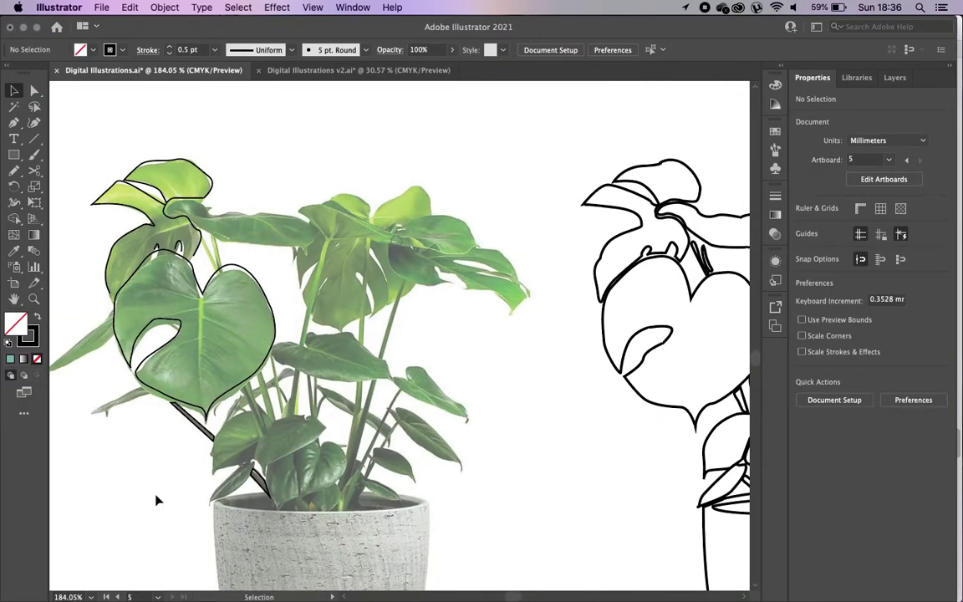
scroll(156, 500, "down", 5)
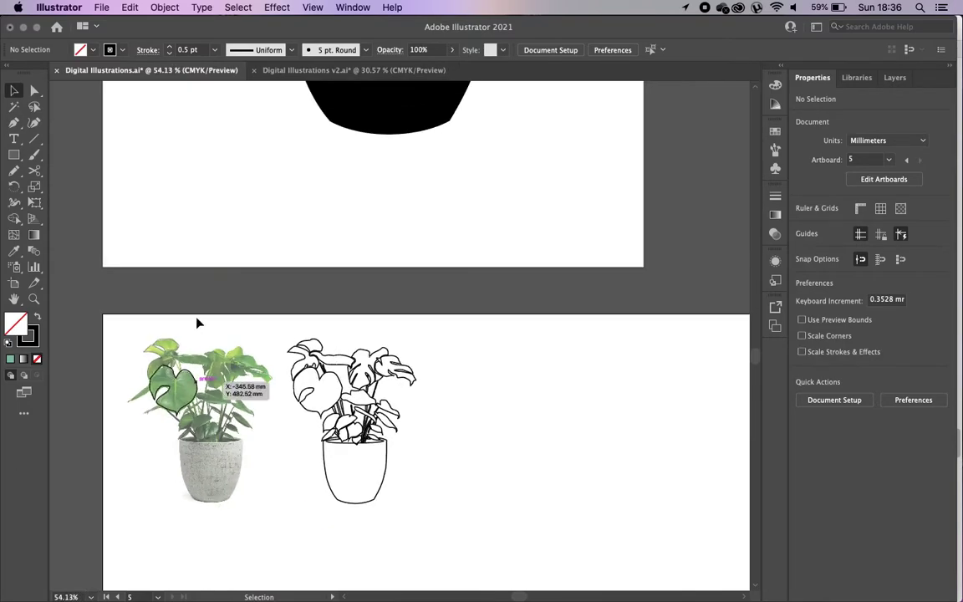
left_click(426, 461)
left_click_drag(425, 462, 444, 548)
left_click(453, 492)
scroll(454, 494, "up", 3)
scroll(454, 494, "up", 3)
scroll(453, 494, "left", 10)
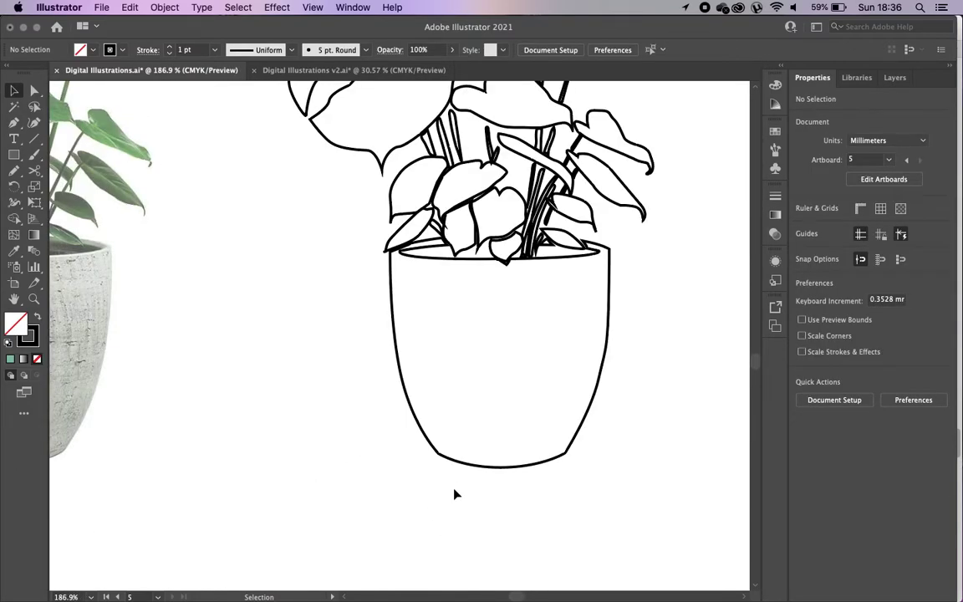
scroll(455, 494, "up", 5)
scroll(455, 494, "left", 2)
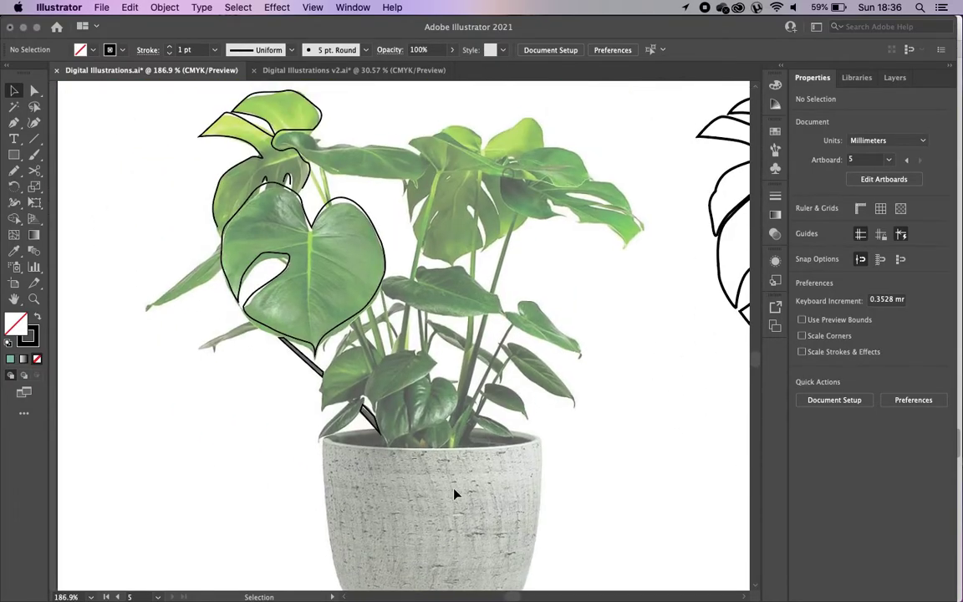
scroll(454, 494, "down", 2)
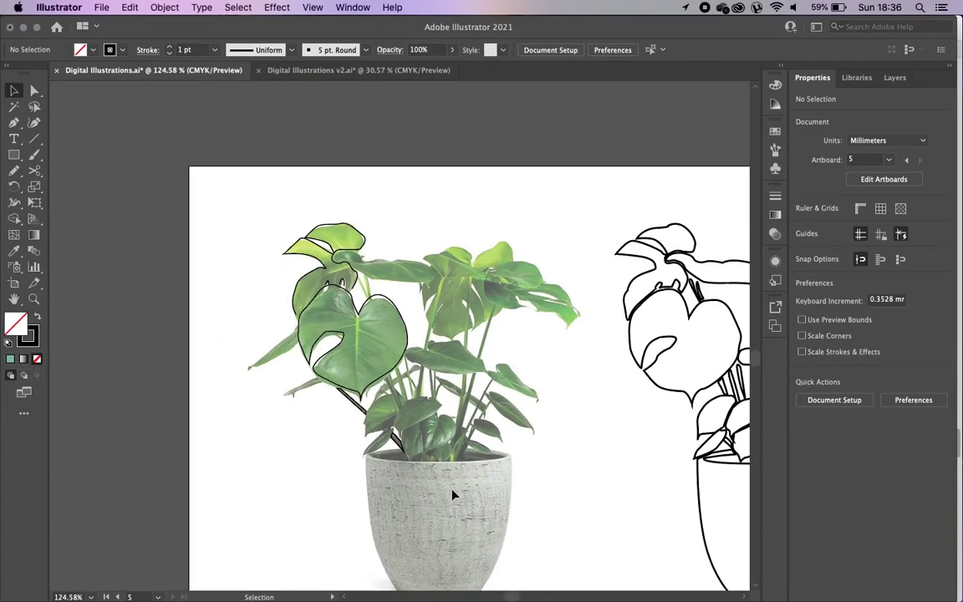
scroll(452, 494, "up", 5)
scroll(287, 324, "up", 3)
scroll(286, 324, "left", 3)
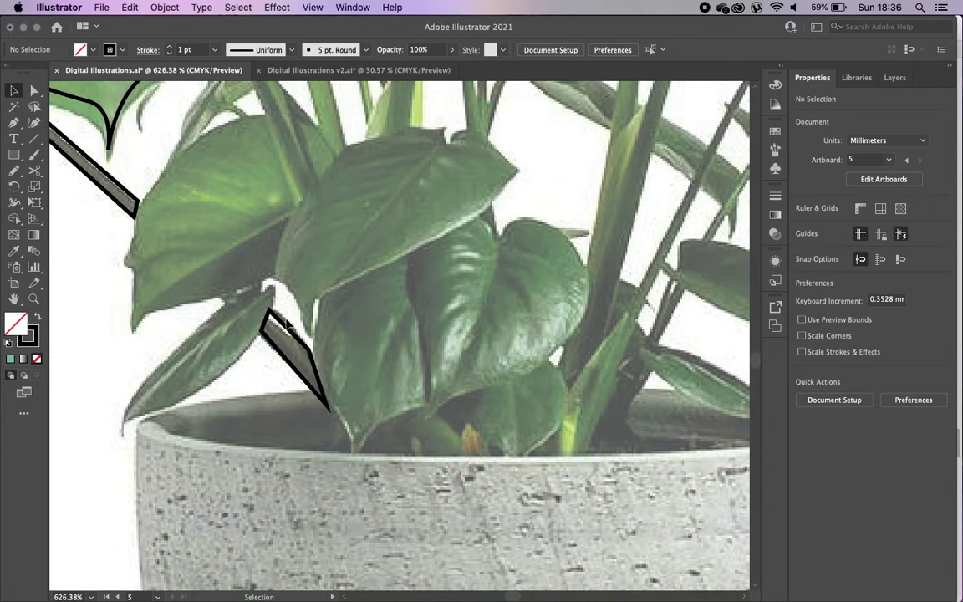
scroll(286, 323, "down", 5)
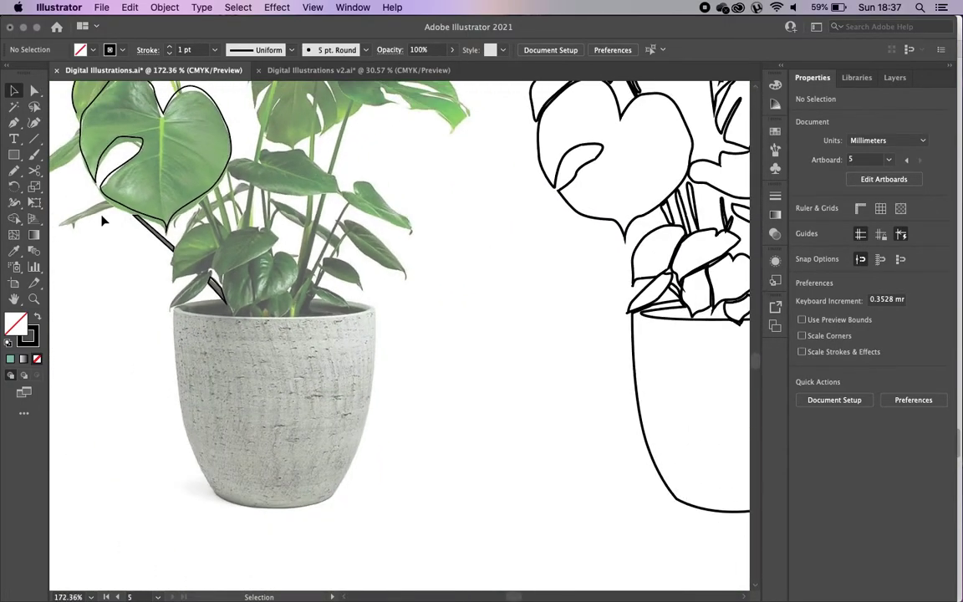
scroll(147, 276, "up", 3)
scroll(147, 276, "left", 3)
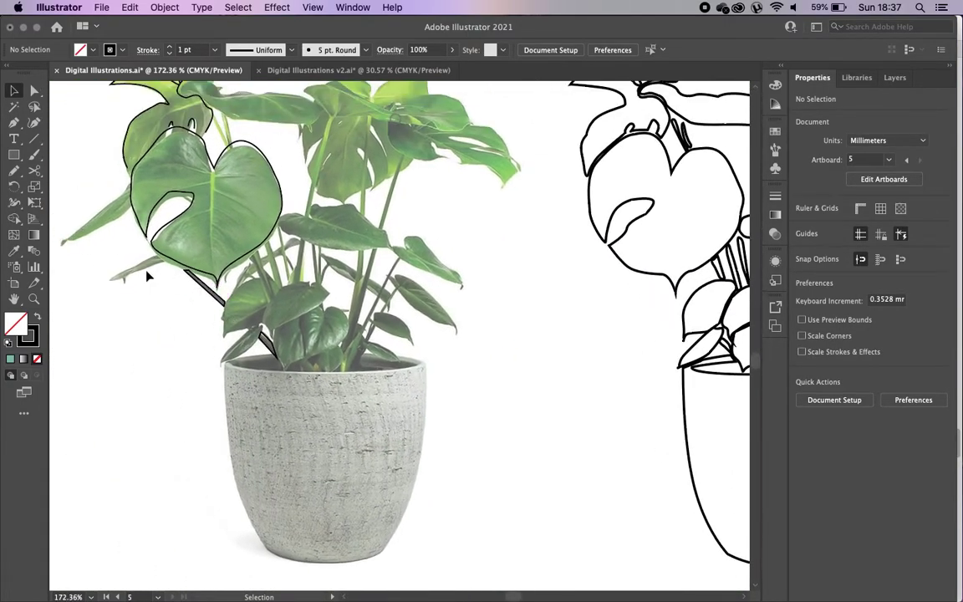
Step: Trace one monstera stem over the photo with a freehand Pencil line
left_click(20, 170)
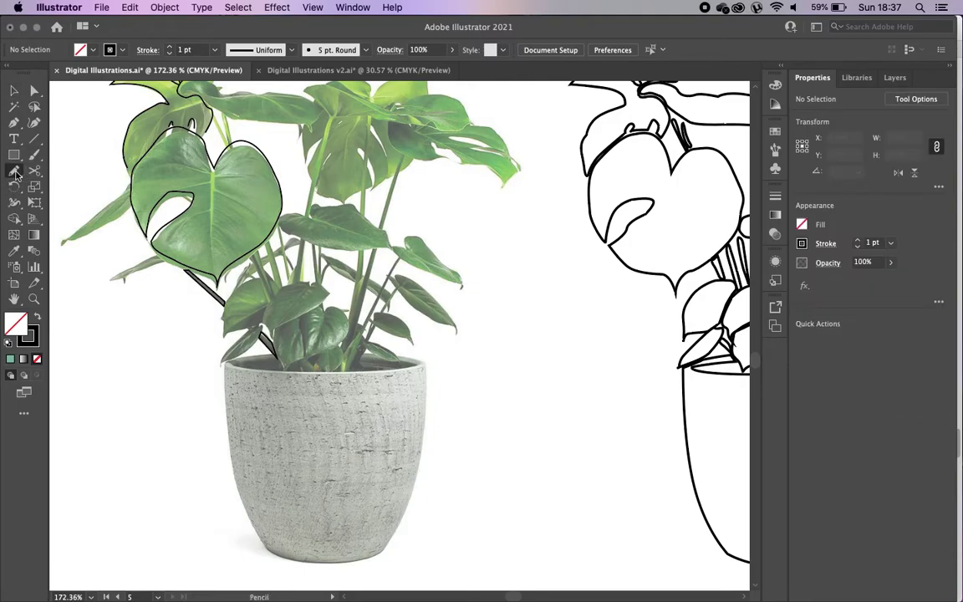
scroll(315, 270, "up", 1)
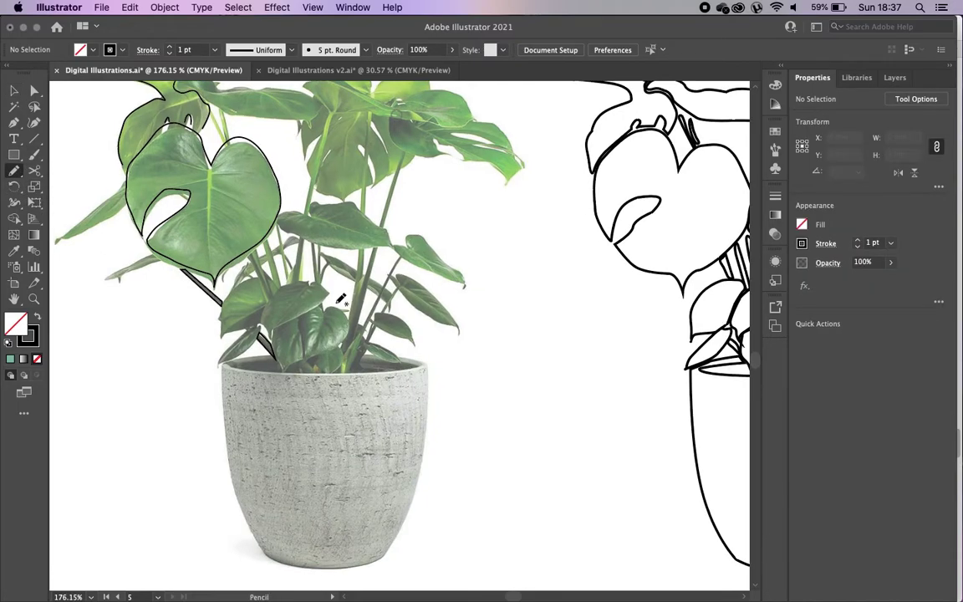
scroll(341, 298, "up", 2)
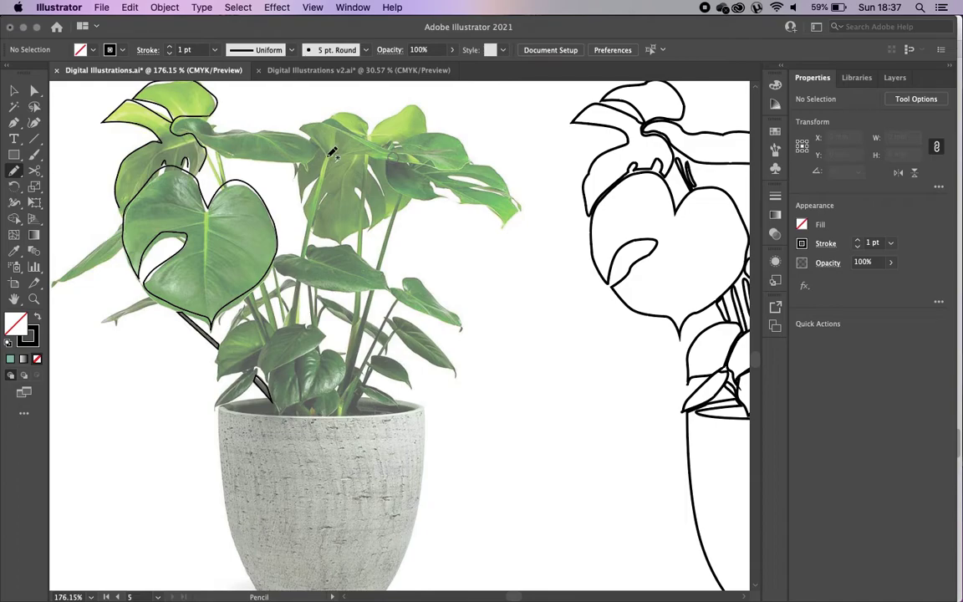
left_click_drag(328, 158, 292, 322)
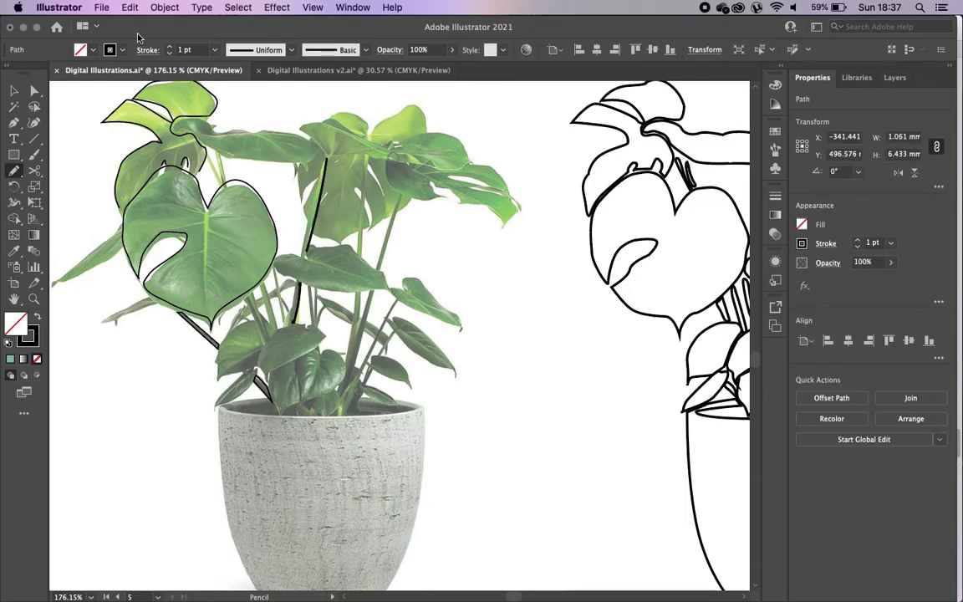
Step: Trace a second, upper stalk, undoing a bad stroke with Cmd+Z and redrawing it
left_click(15, 91)
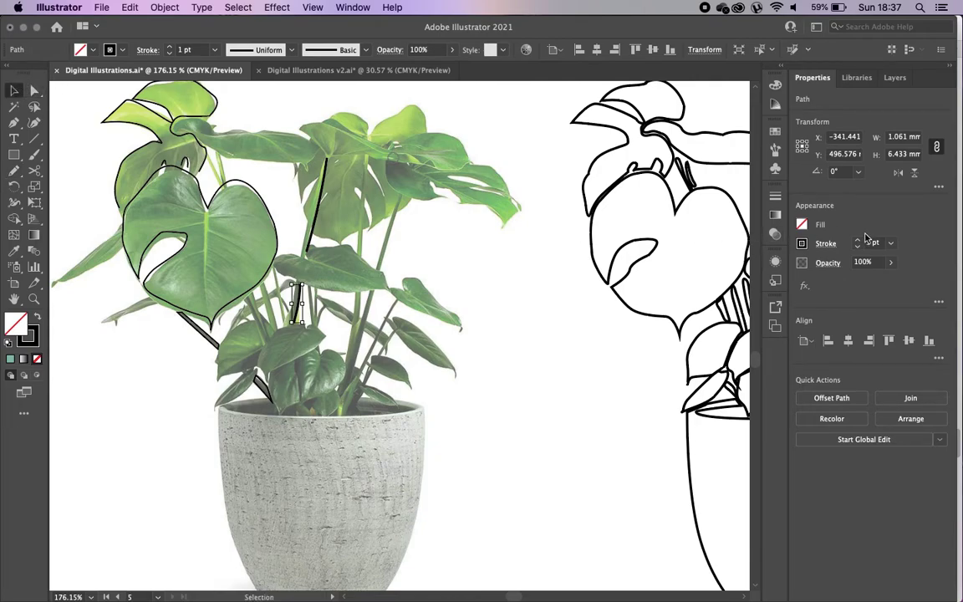
left_click(574, 307)
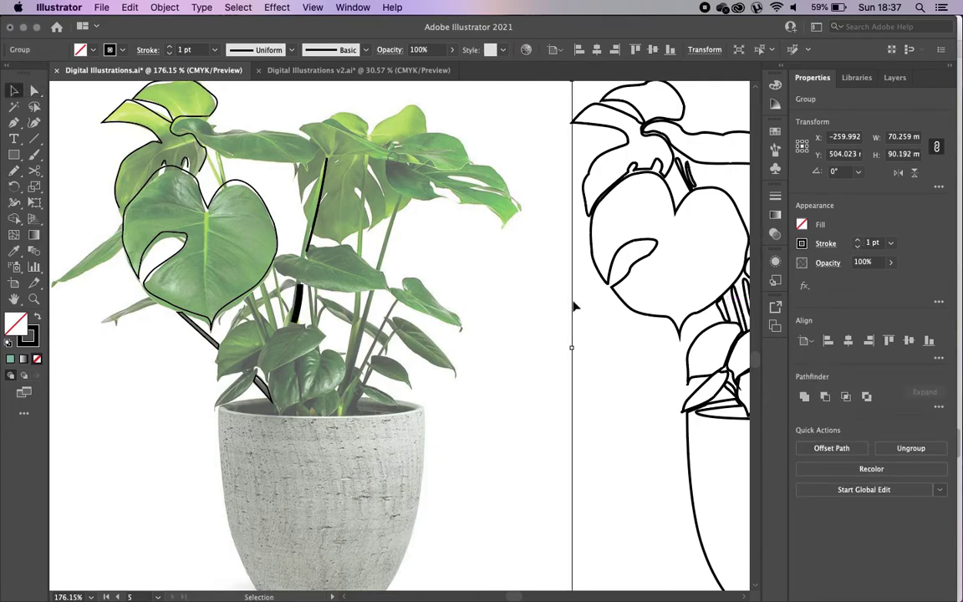
scroll(575, 303, "up", 2)
left_click(15, 171)
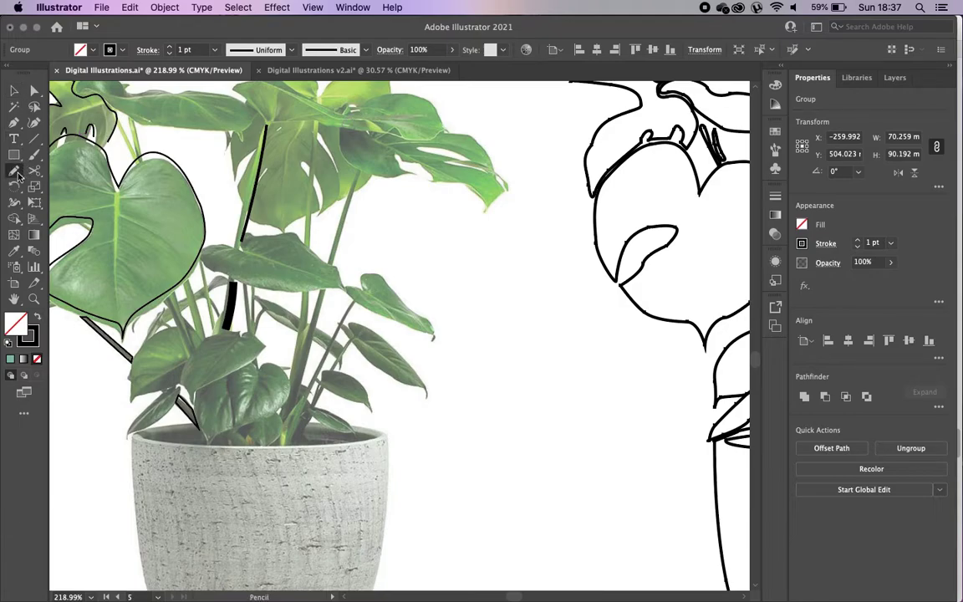
mouse_move(317, 123)
left_mouse_down()
mouse_move(307, 244)
mouse_move(314, 124)
left_mouse_up()
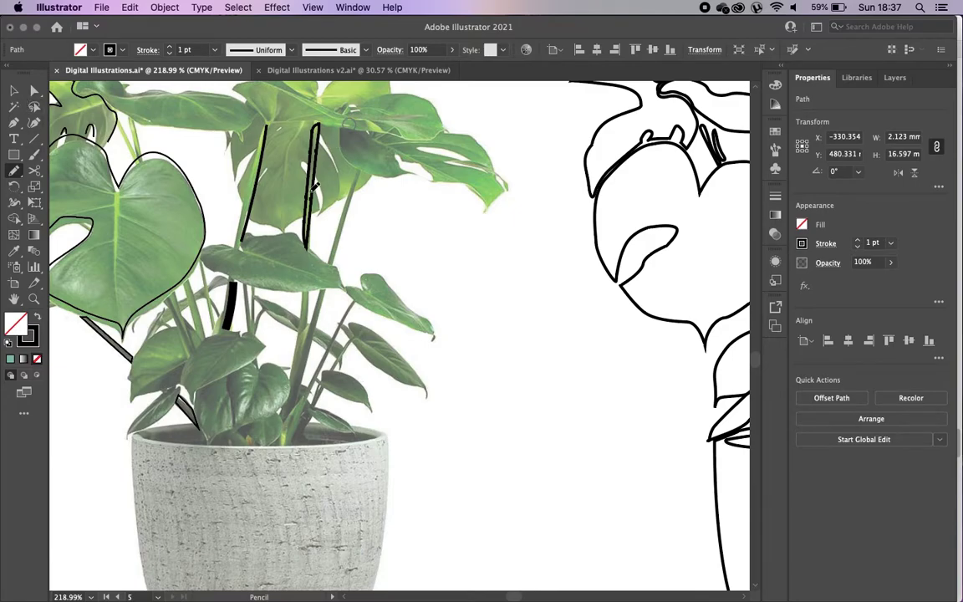
left_click(13, 89)
key("super+z")
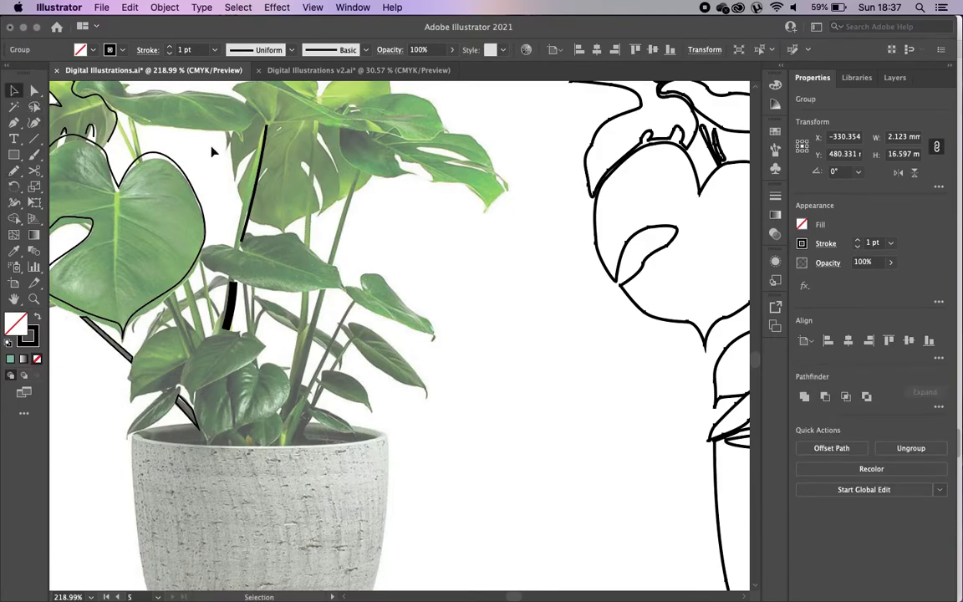
left_click(13, 170)
mouse_move(316, 125)
left_mouse_down()
mouse_move(304, 247)
mouse_move(314, 124)
left_mouse_up()
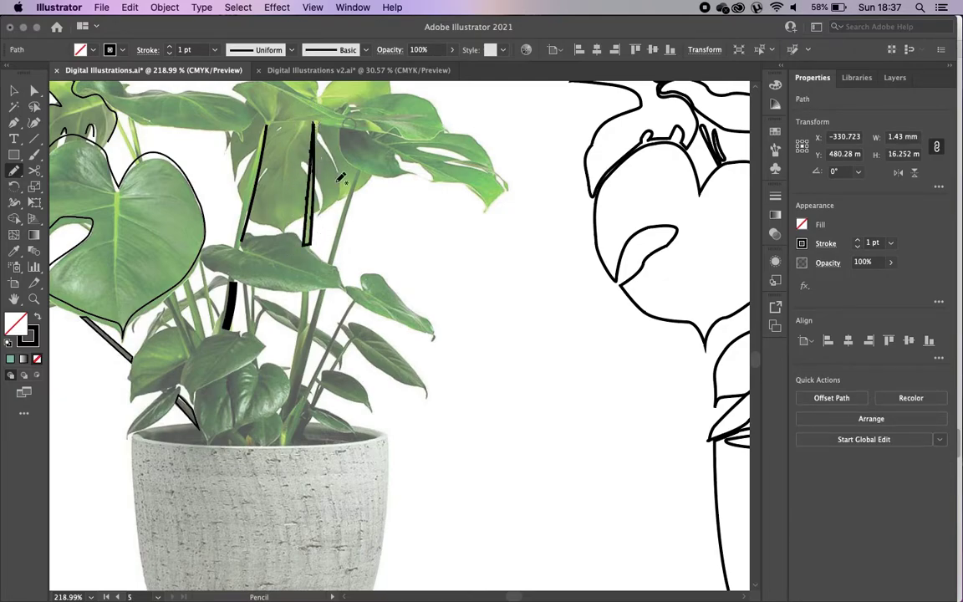
Step: Move the Pencil tool's Fidelity slider toward Accurate
double_click(14, 170)
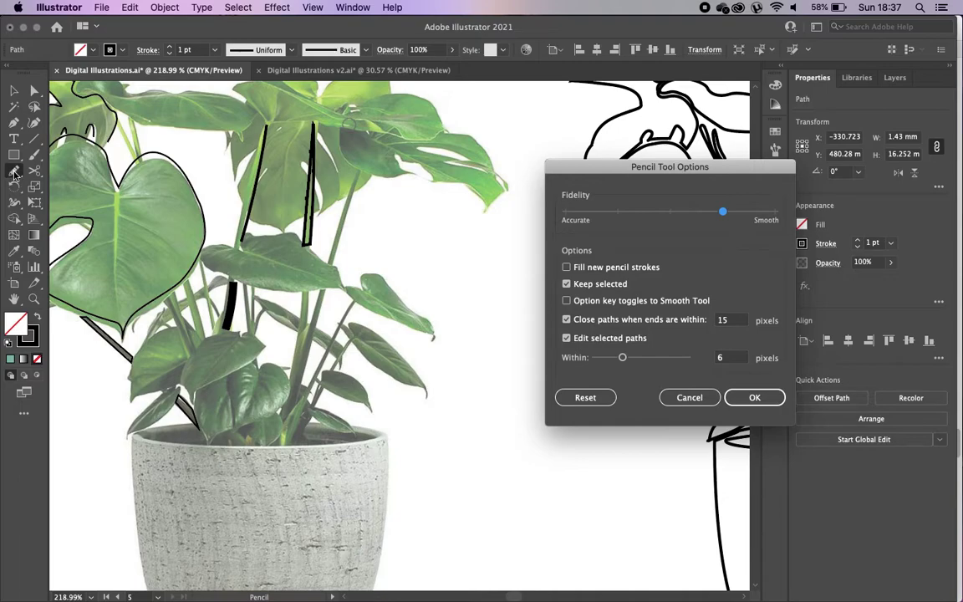
left_click_drag(720, 216, 618, 213)
left_click(757, 394)
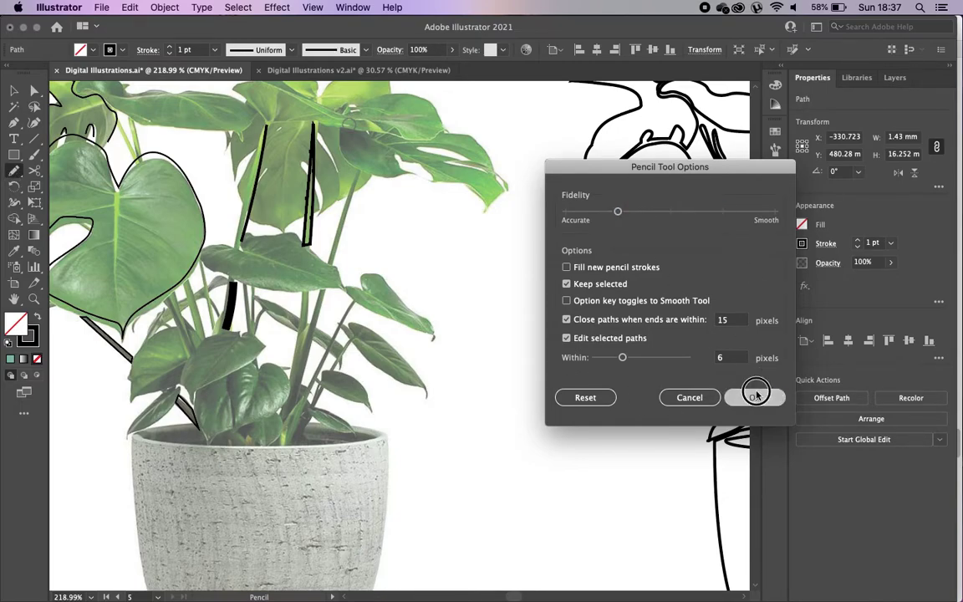
Step: Test the new fidelity with stroke tracing along the upper stem, undoing the last one
left_click_drag(354, 175, 331, 261)
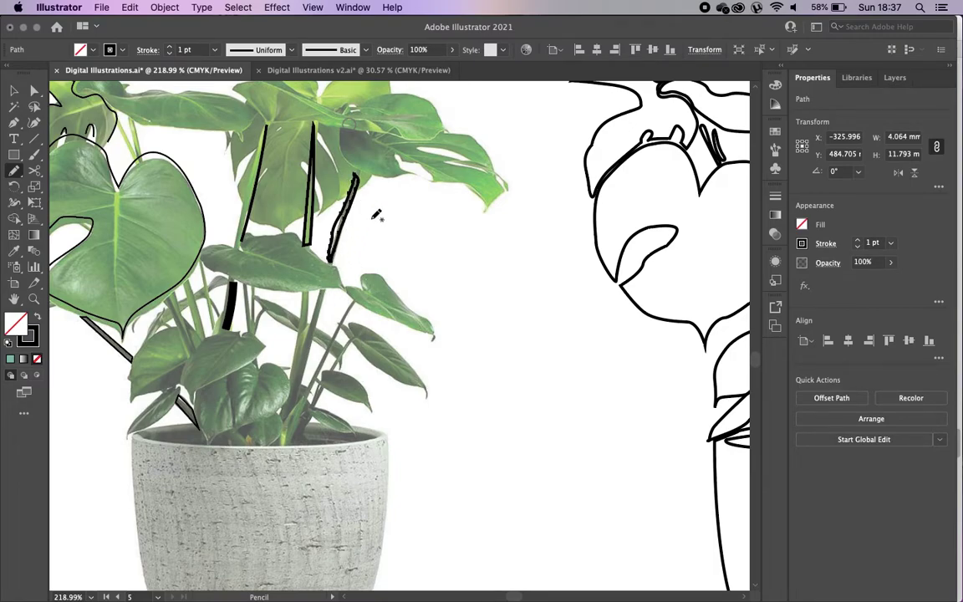
key("super+shift+a")
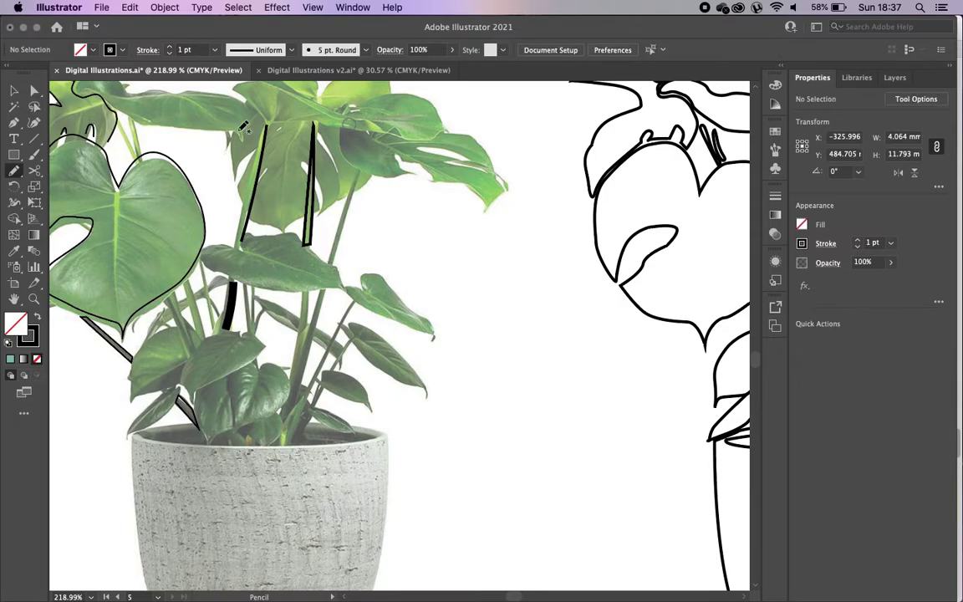
double_click(14, 170)
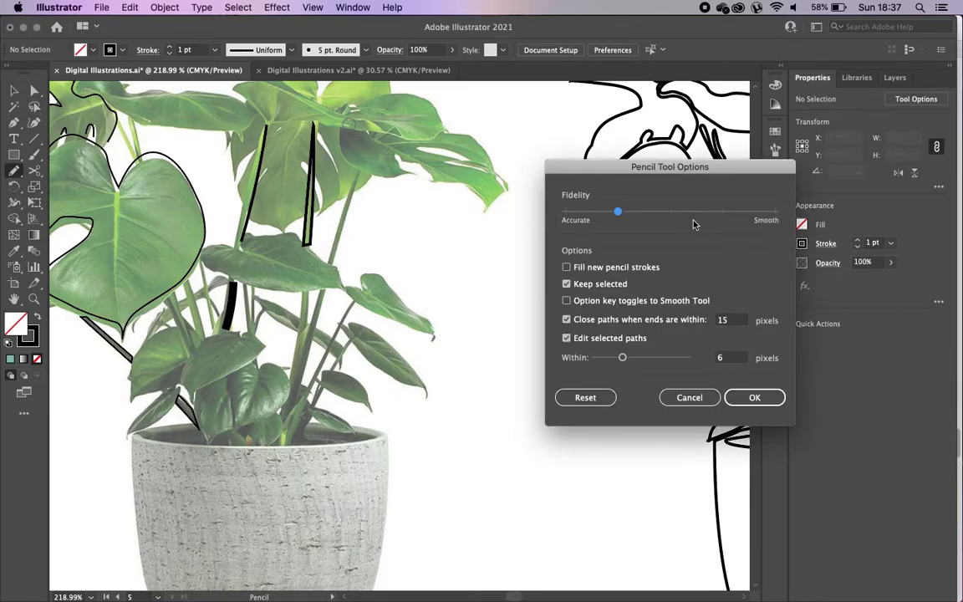
left_click(751, 397)
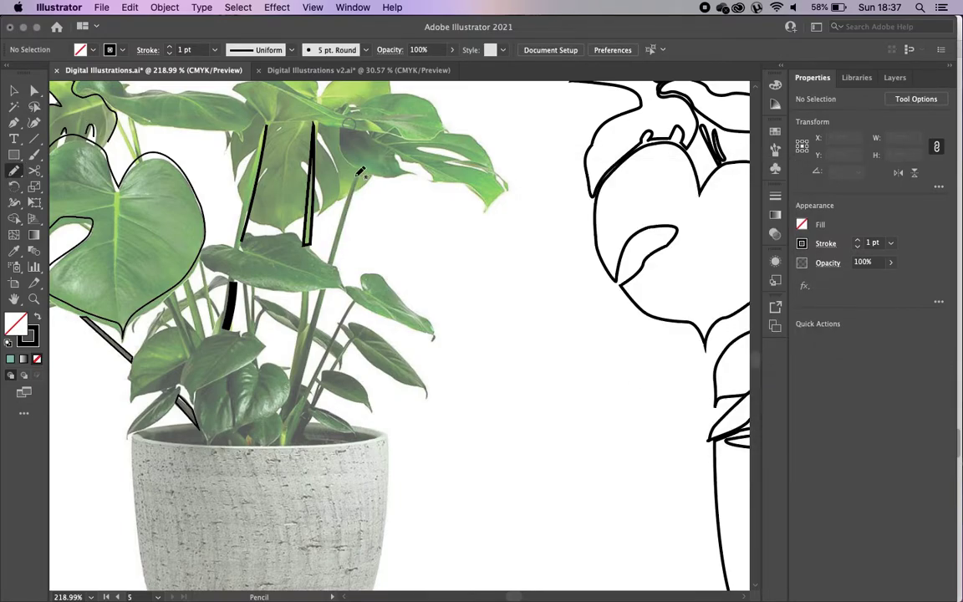
mouse_move(355, 176)
left_mouse_down()
mouse_move(350, 231)
mouse_move(328, 265)
mouse_move(359, 174)
left_mouse_up()
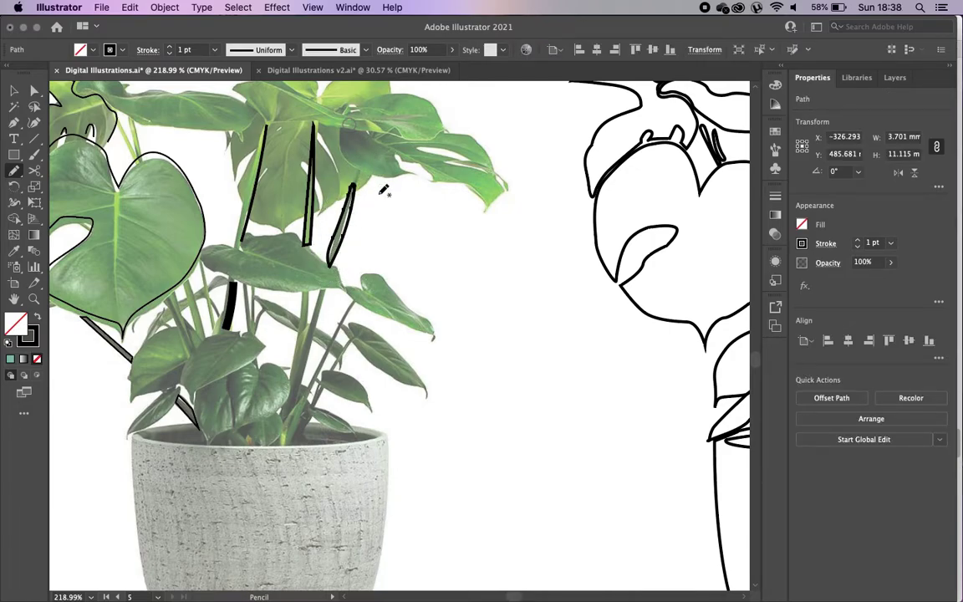
key("super+z")
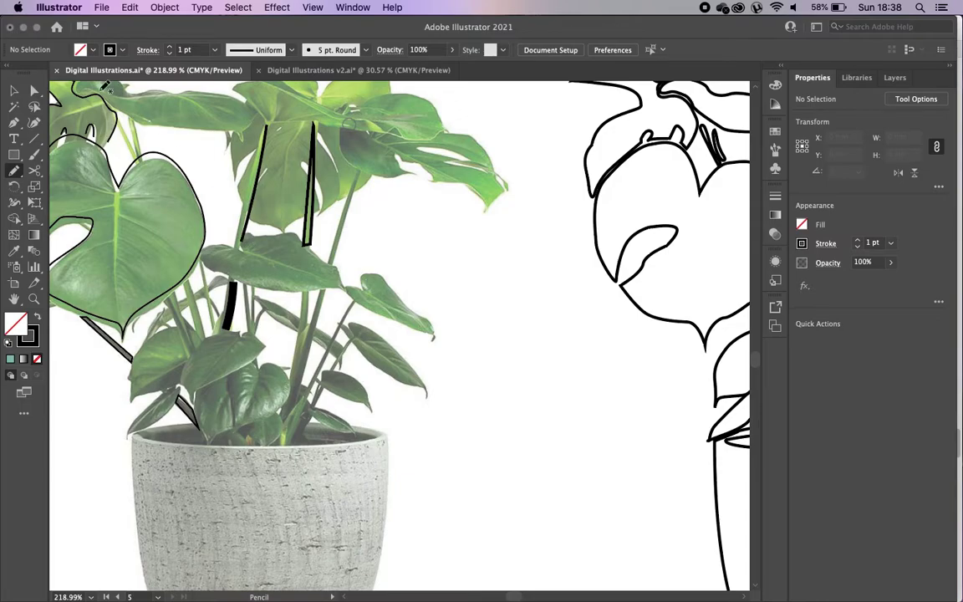
Step: Select the black stem strokes and delete them
left_click(15, 90)
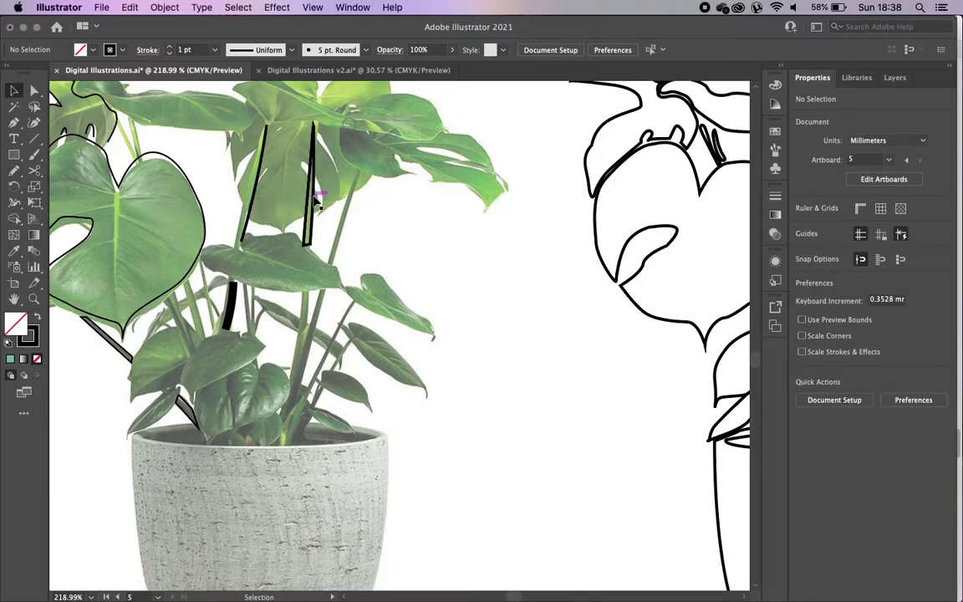
left_click(311, 193)
key("Delete")
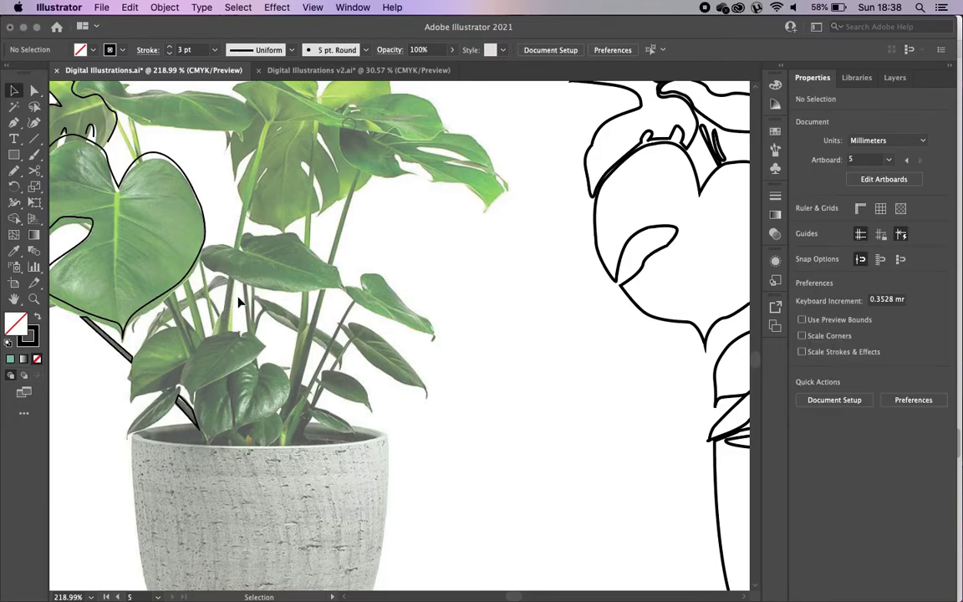
Step: Draw the midrib down the front leaf's centre plus two side veins
scroll(238, 303, "down", 5)
scroll(238, 302, "up", 5)
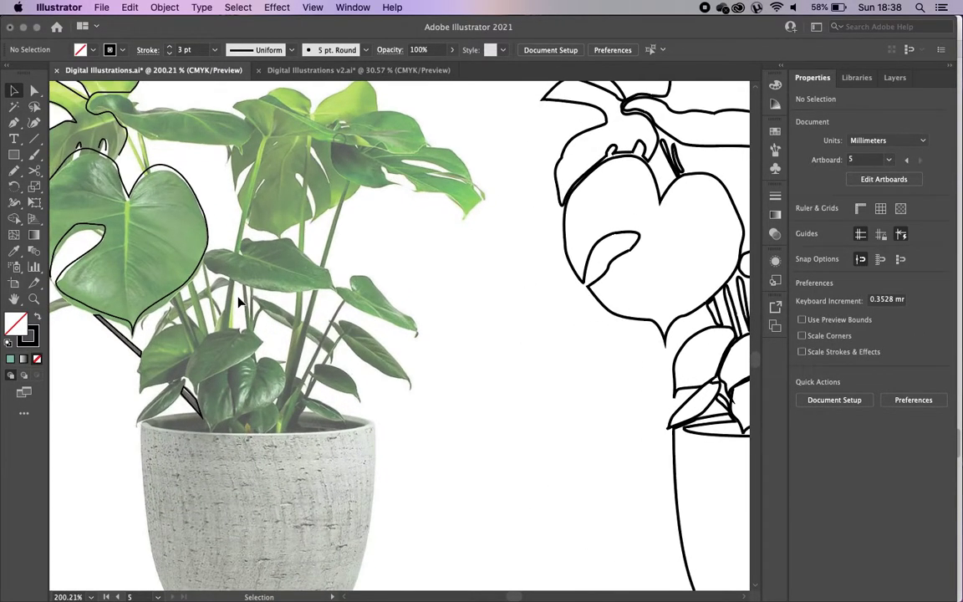
scroll(238, 302, "up", 3)
scroll(238, 302, "left", 4)
scroll(238, 302, "down", 3)
scroll(238, 302, "up", 8)
left_click(14, 170)
left_click_drag(158, 210, 154, 378)
left_click_drag(161, 253, 240, 297)
mouse_move(163, 215)
left_mouse_down()
mouse_move(253, 226)
mouse_move(157, 214)
mouse_move(74, 179)
mouse_move(141, 227)
mouse_move(35, 218)
left_mouse_up()
Step: Shift-select the midrib and veins and thin their stroke from 3 pt to 0.75 pt
left_click(15, 91)
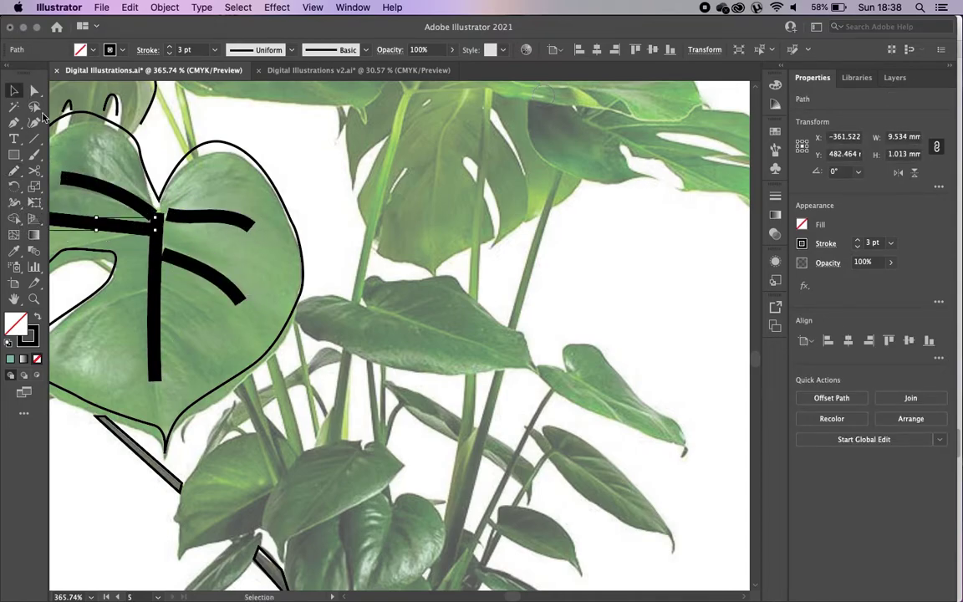
left_click(153, 292, "shift")
left_click(197, 260, "shift")
left_click(215, 224, "shift")
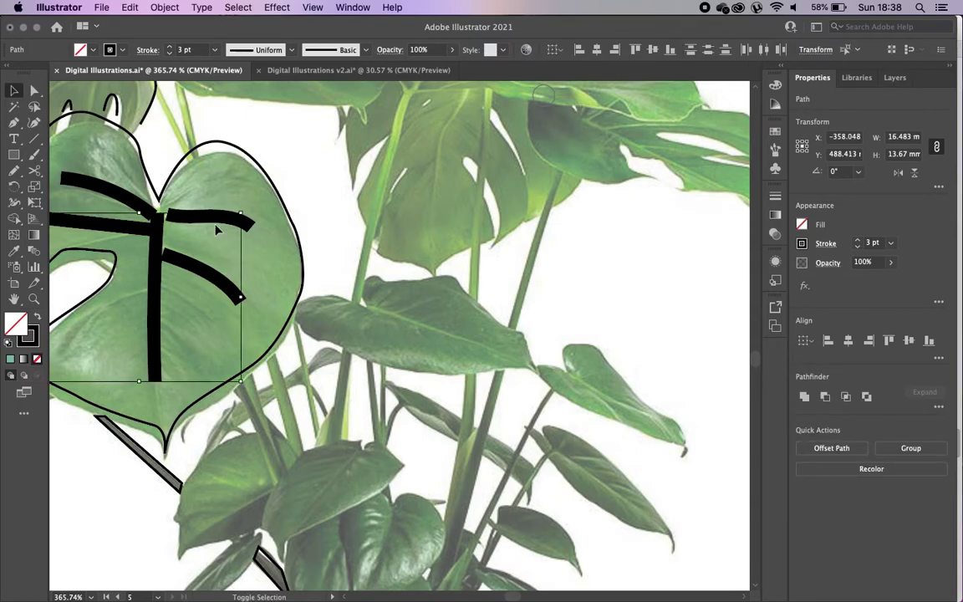
left_click(98, 190, "shift")
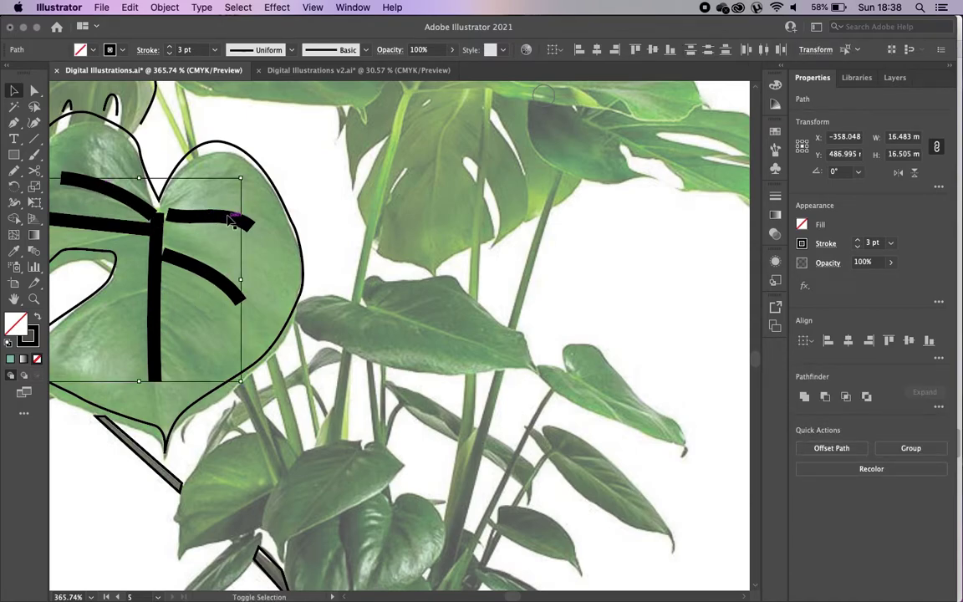
left_click(856, 246)
left_click(857, 246)
left_click(856, 246)
scroll(618, 341, "down", 5)
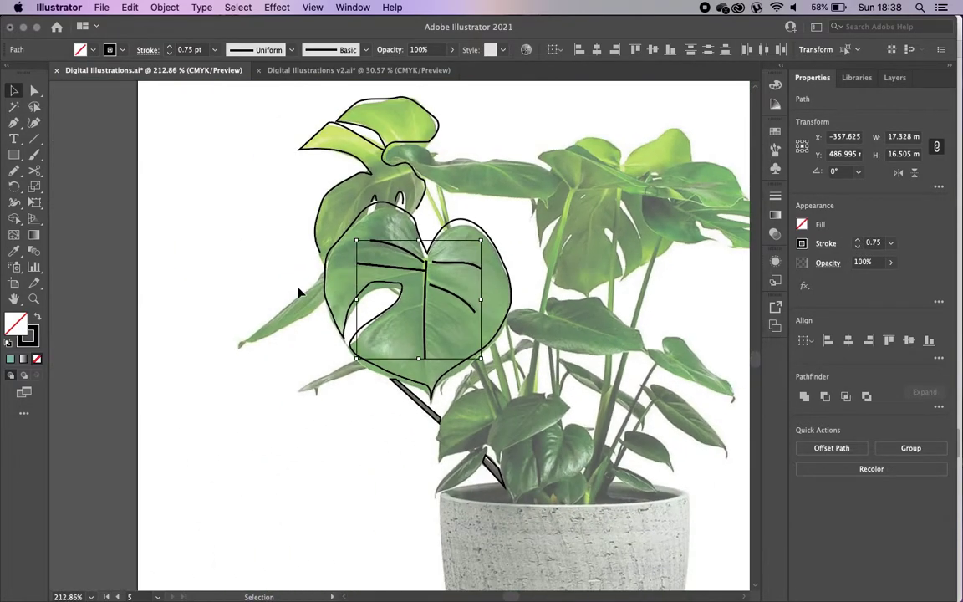
left_click(258, 286)
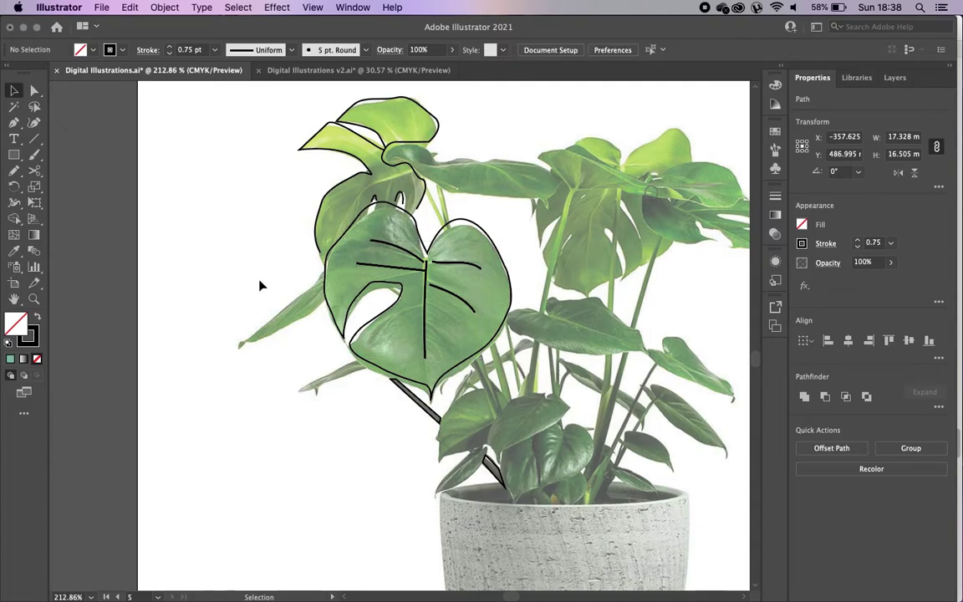
Step: Raise the heart-shaped leaf outline's stroke from 0.5 pt to 2 pt, then deselect
left_click(429, 267)
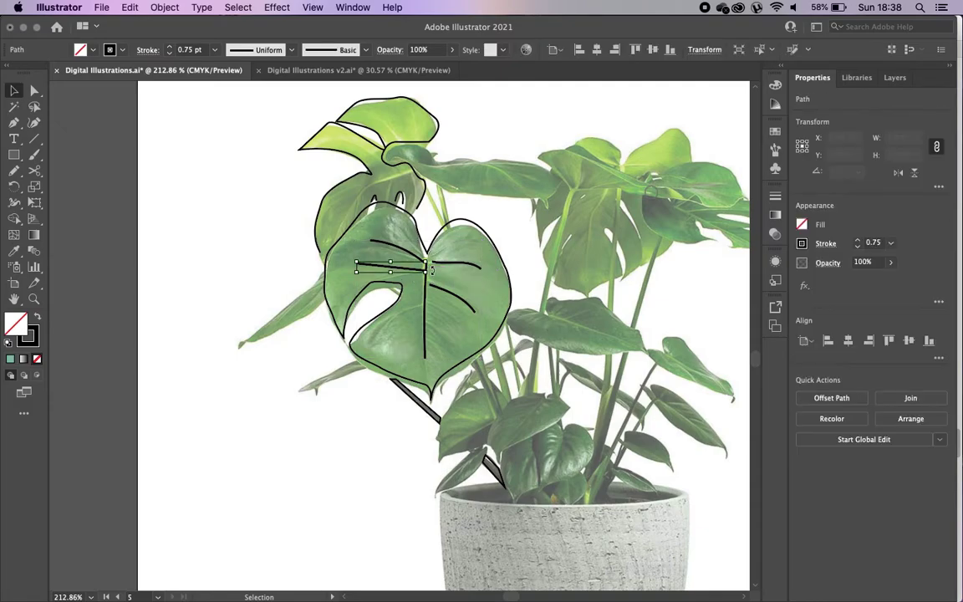
left_click(459, 218)
left_click(854, 242)
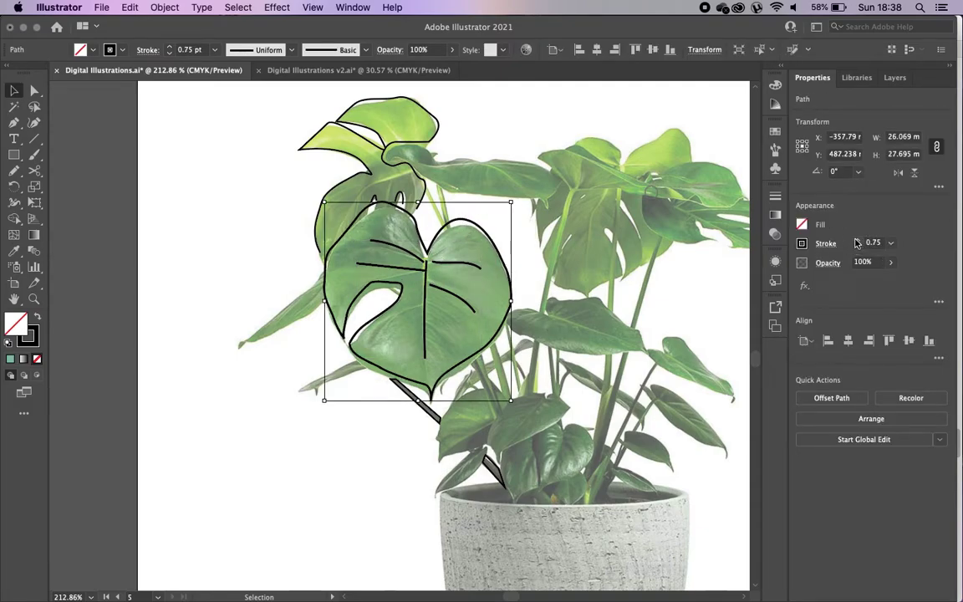
left_click(854, 241)
left_click(854, 242)
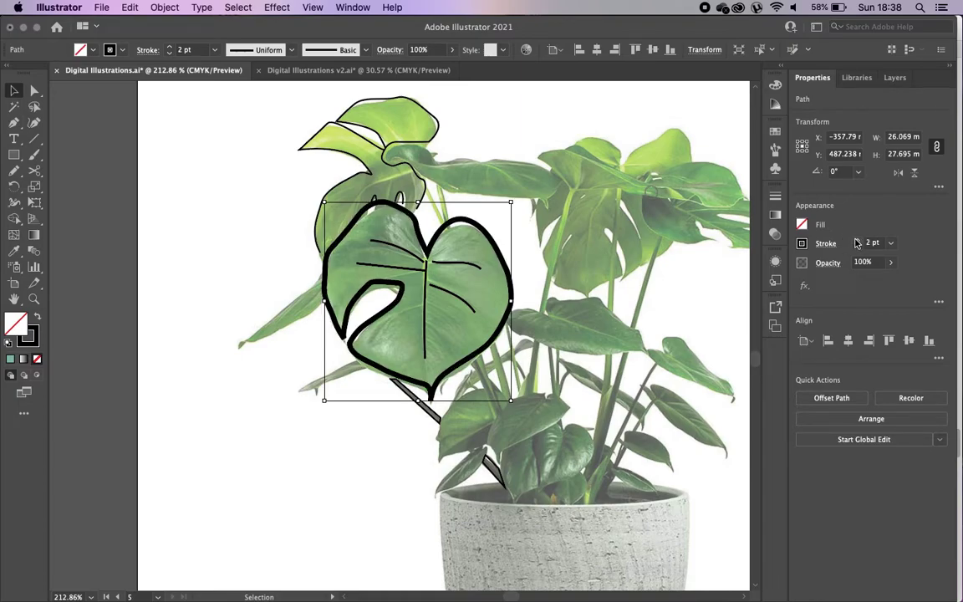
left_click(320, 326)
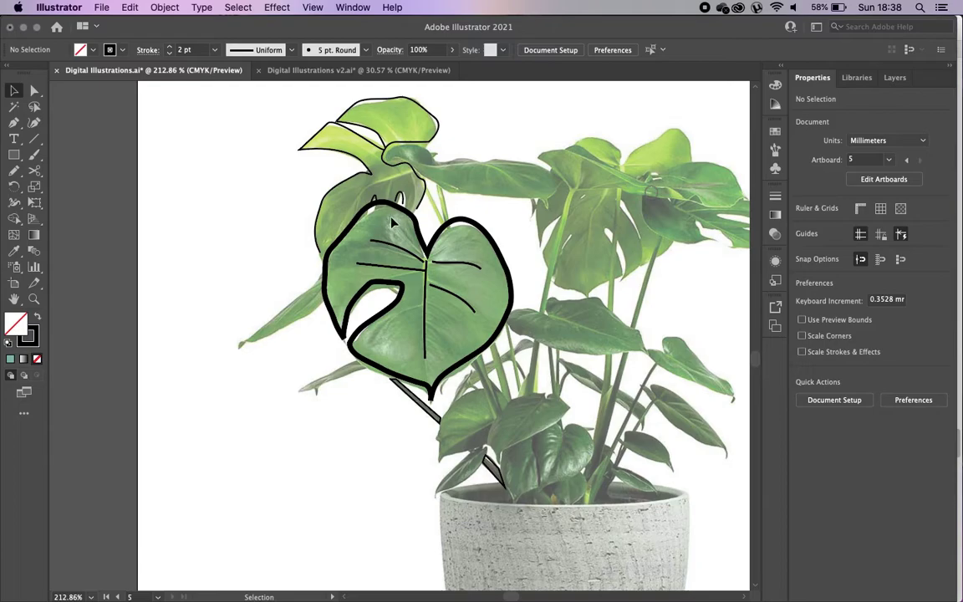
Step: Draw the folded leaf's inner edge near the notch with the Pencil
left_click(370, 173)
left_click(262, 189)
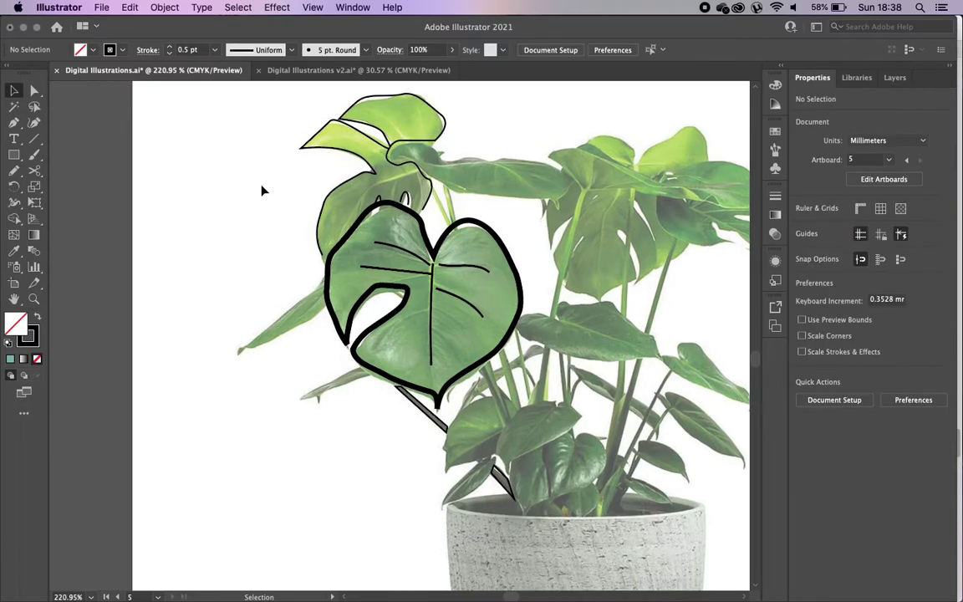
scroll(263, 189, "up", 4)
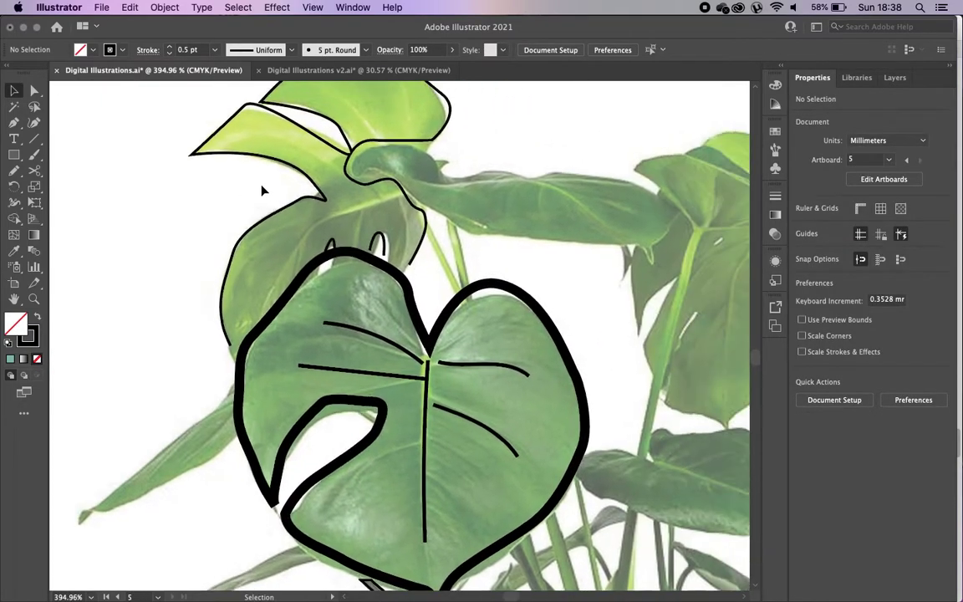
left_click(15, 171)
scroll(273, 209, "up", 3)
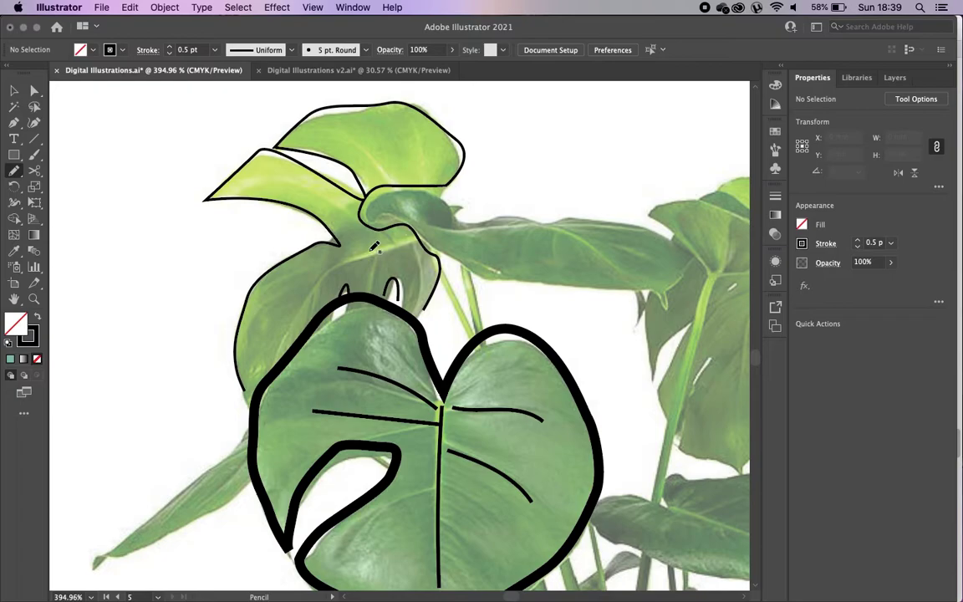
mouse_move(409, 237)
left_mouse_down()
mouse_move(375, 234)
mouse_move(350, 215)
mouse_move(359, 238)
mouse_move(300, 263)
mouse_move(288, 281)
mouse_move(300, 288)
mouse_move(267, 323)
mouse_move(261, 350)
mouse_move(290, 303)
mouse_move(360, 264)
mouse_move(393, 269)
mouse_move(409, 237)
left_mouse_up()
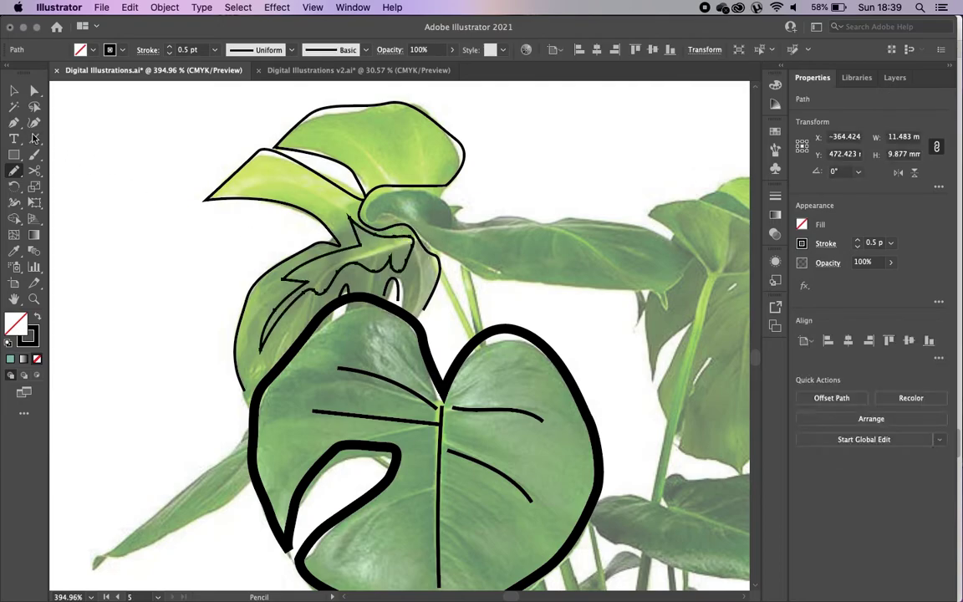
left_click(17, 92)
Step: Select the upper leaf outlines and set their stroke to 2 pt
left_click(333, 114)
left_click(233, 183, "shift")
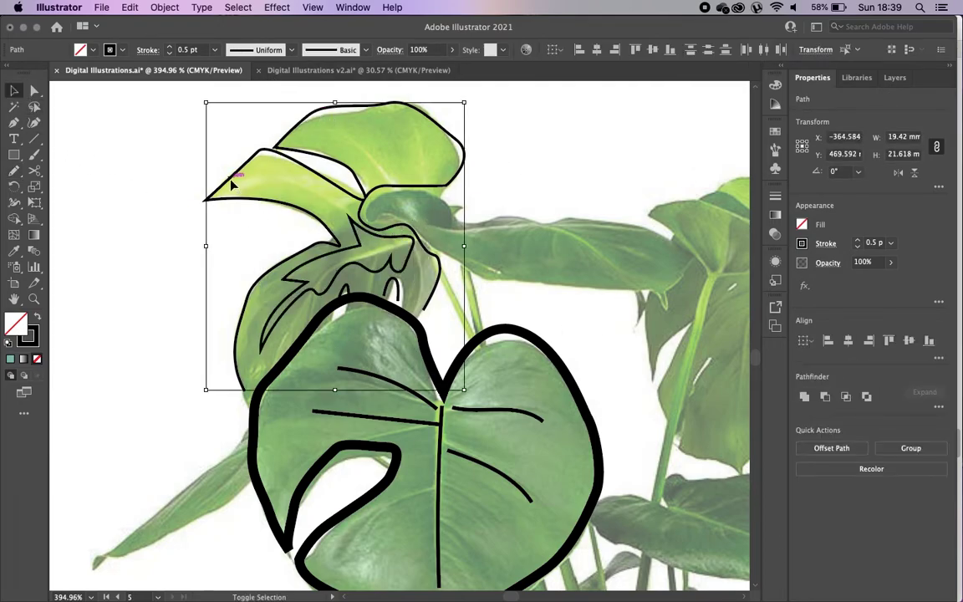
left_click(343, 287)
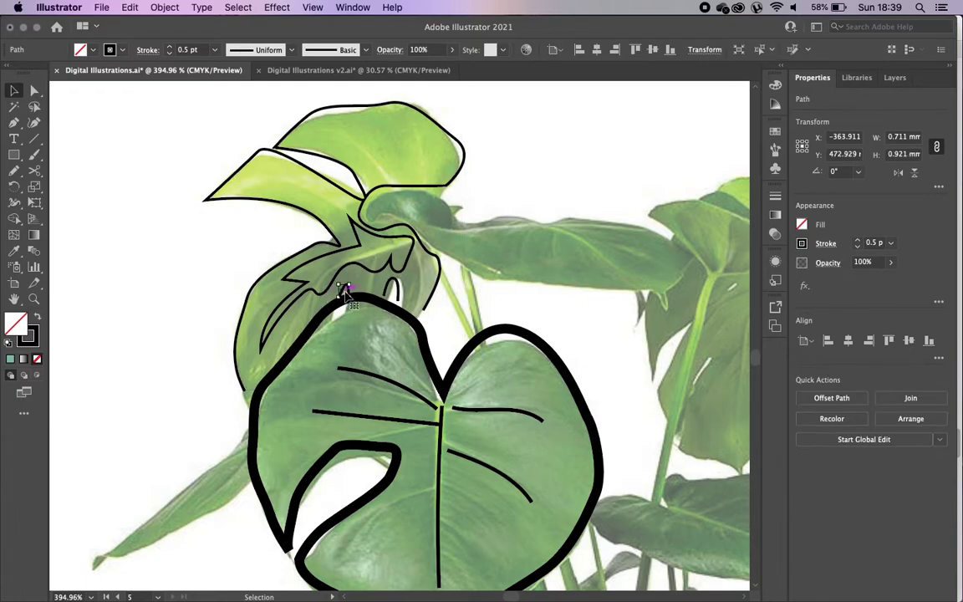
left_click(262, 245, "shift")
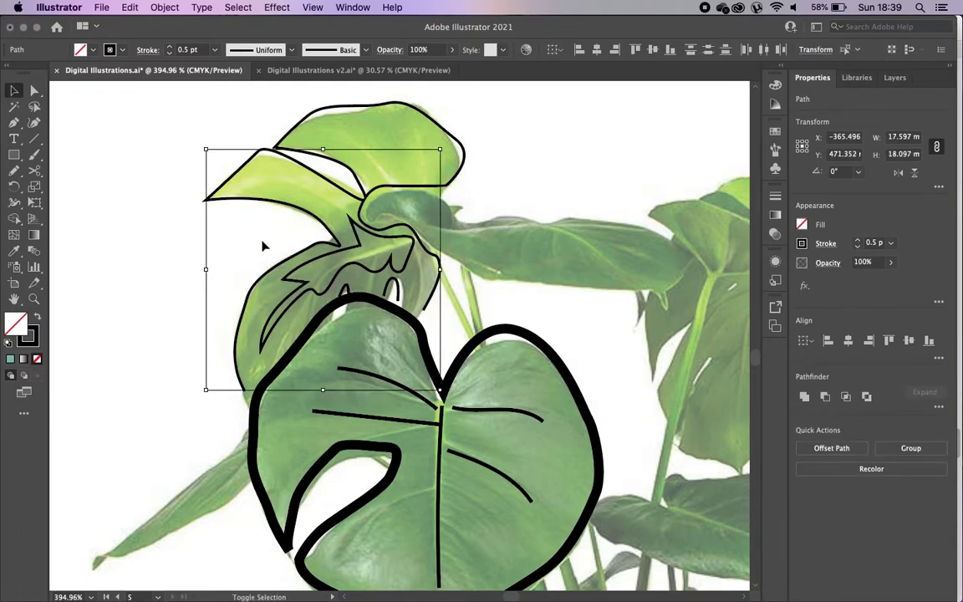
left_click(328, 112, "shift")
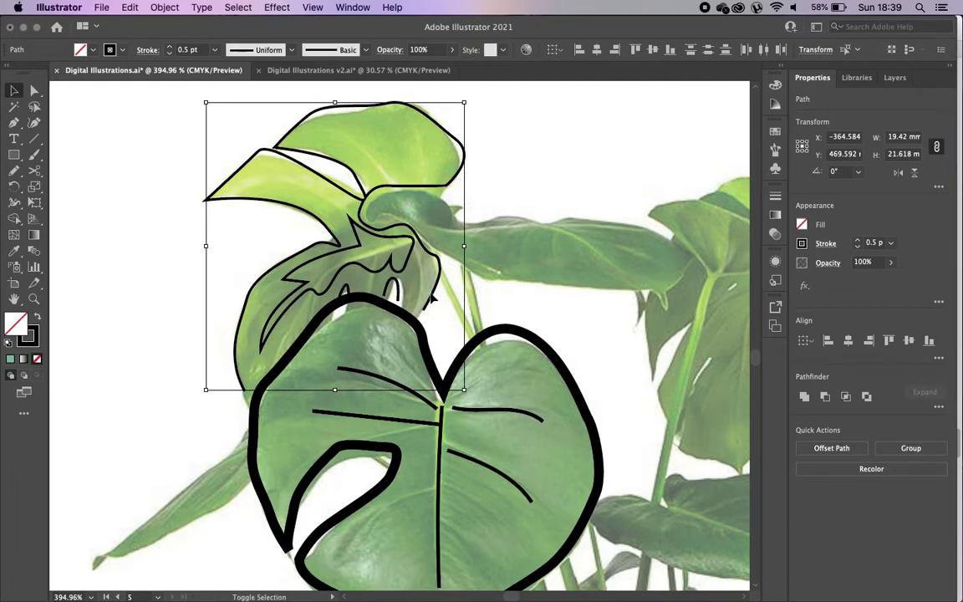
left_click(434, 287)
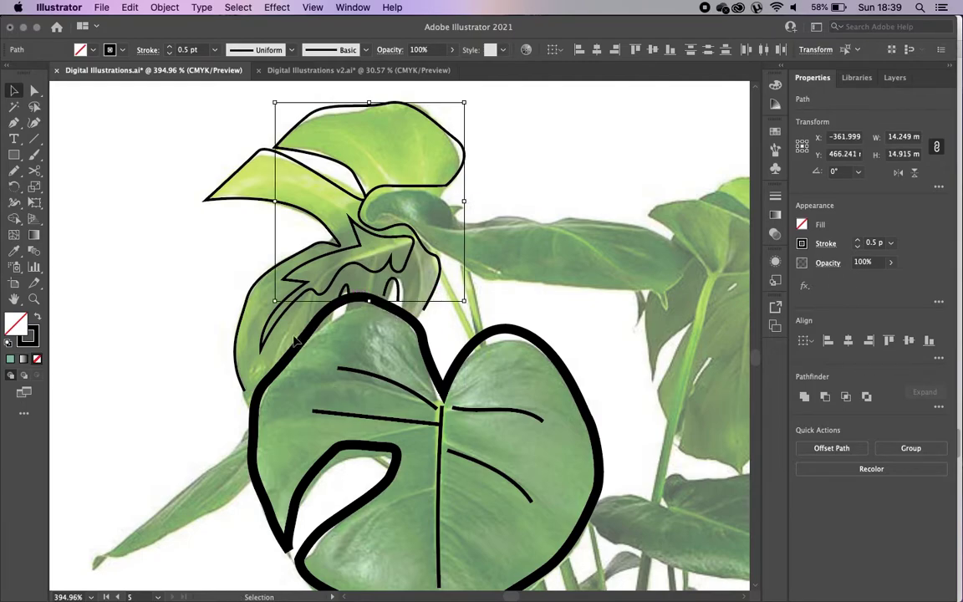
left_click(239, 332, "shift")
left_click(857, 242)
left_click(856, 241)
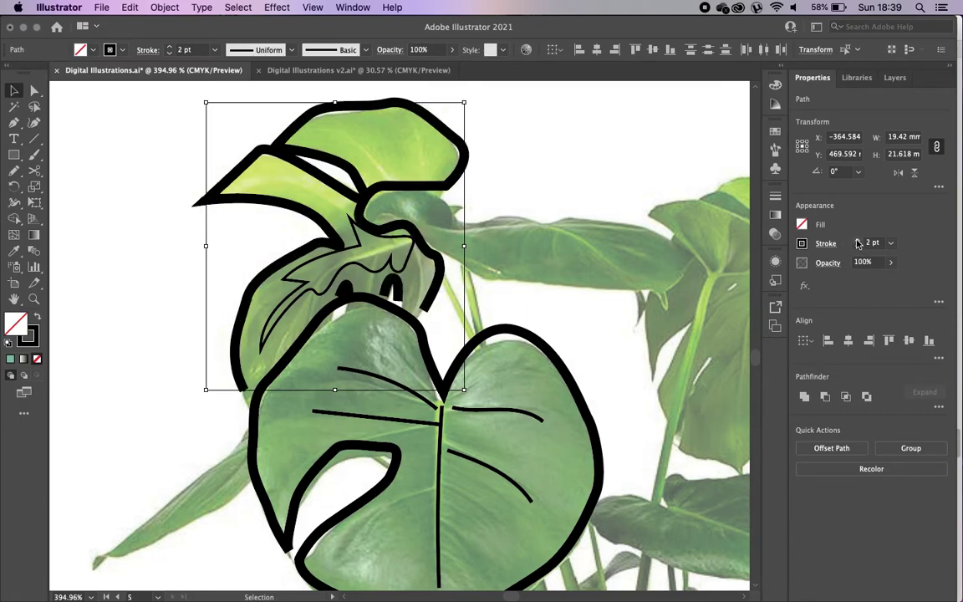
left_click(177, 275)
scroll(178, 281, "down", 3, "alt")
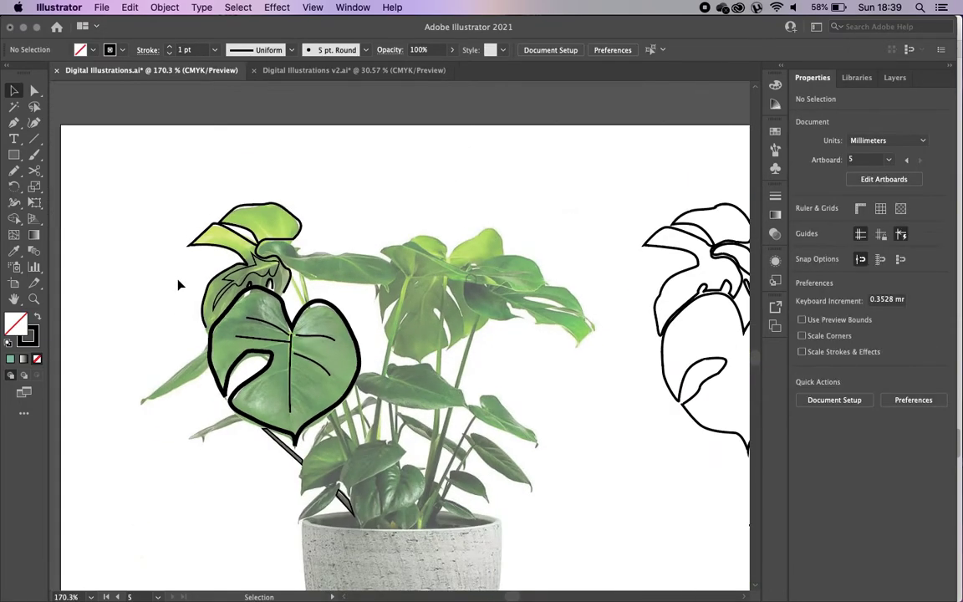
Step: Marquee-select the whole monstera line drawing and show its paths in the Layers panel
scroll(178, 285, "down", 1, "alt")
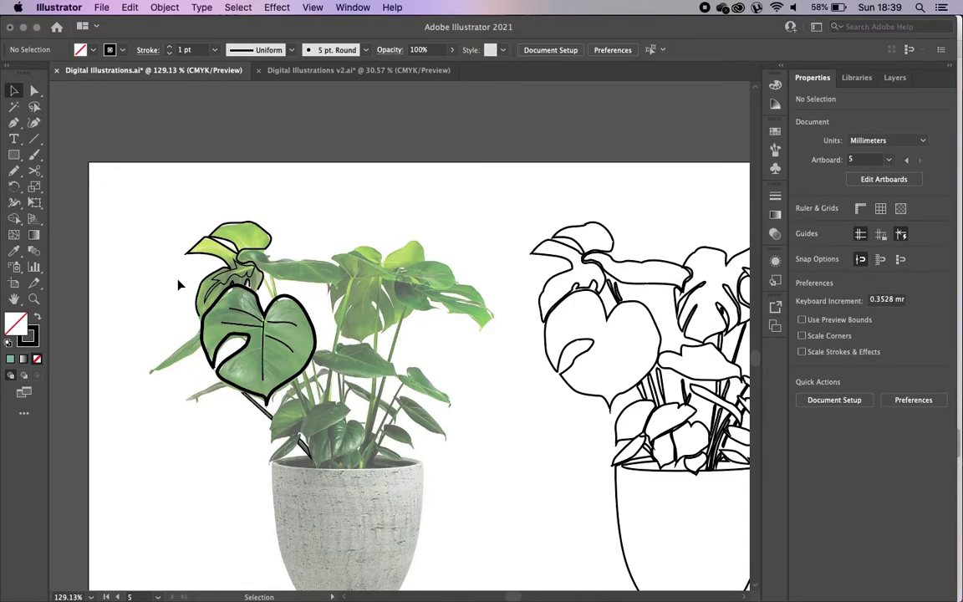
scroll(261, 266, "up", 2, "alt")
scroll(261, 266, "right", 8)
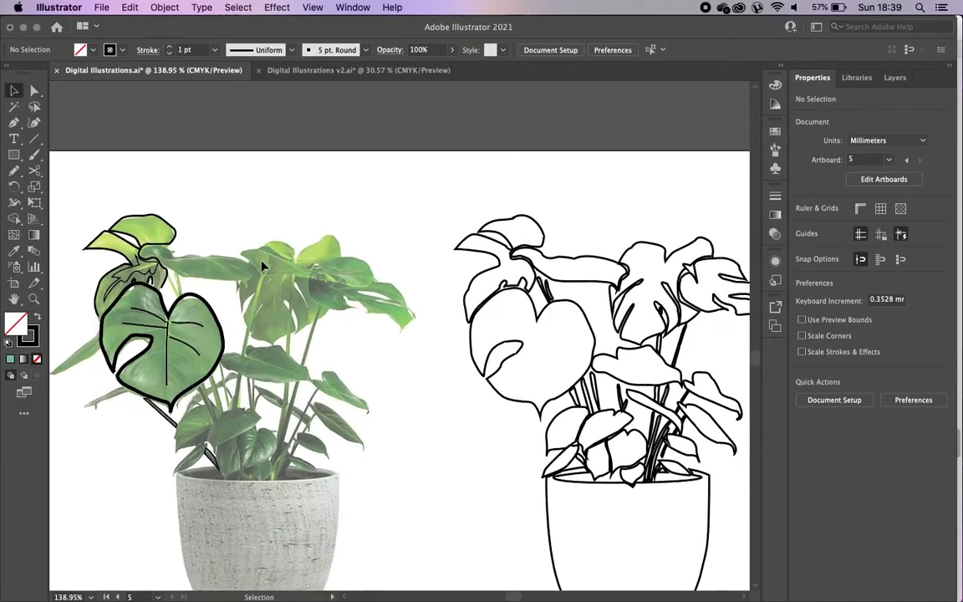
mouse_move(272, 191)
left_mouse_down()
mouse_move(618, 542)
mouse_move(624, 594)
mouse_move(644, 510)
left_mouse_up()
scroll(623, 585, "down", 1, "alt")
scroll(644, 510, "down", 2, "alt")
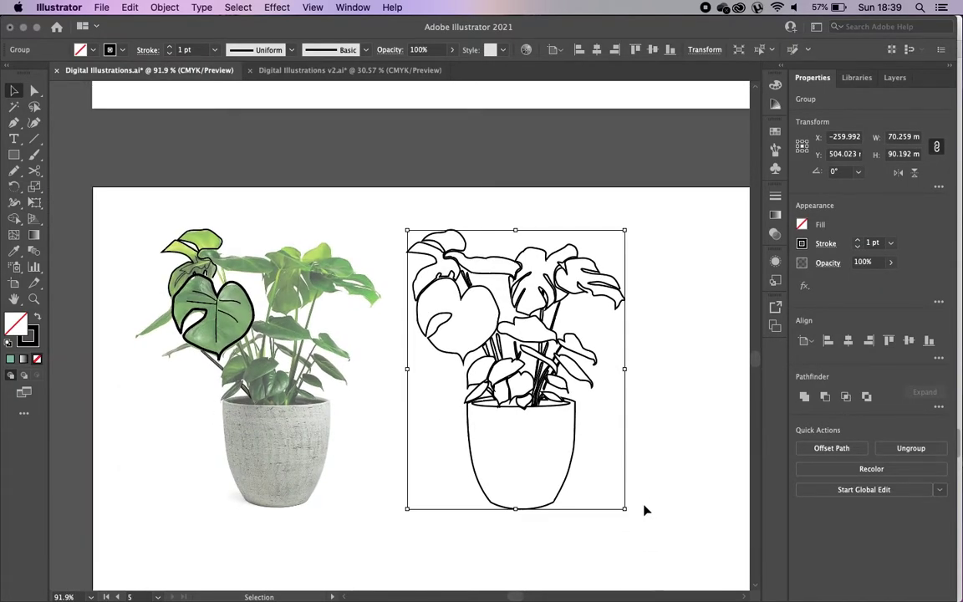
scroll(645, 510, "up", 3)
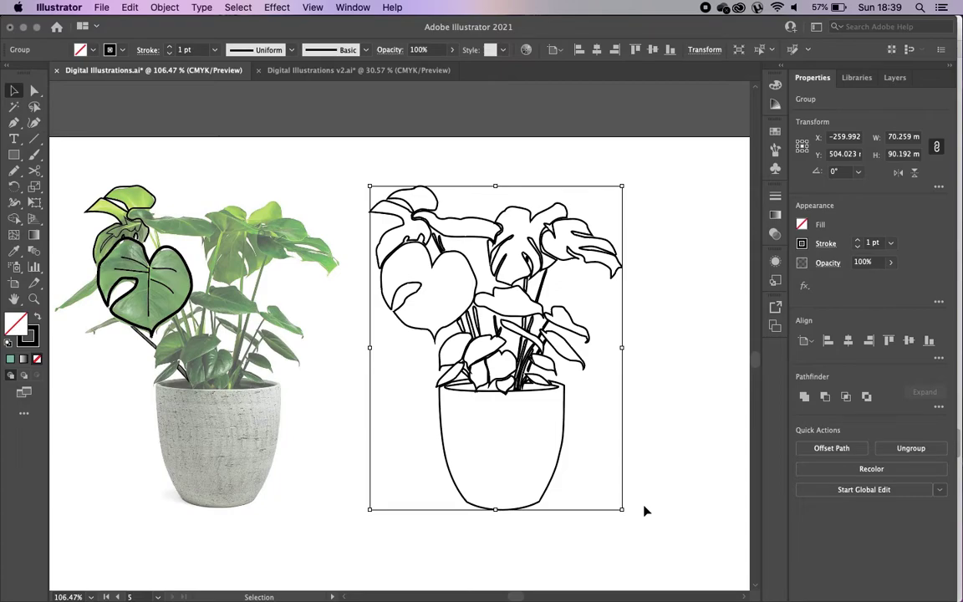
left_click(893, 78)
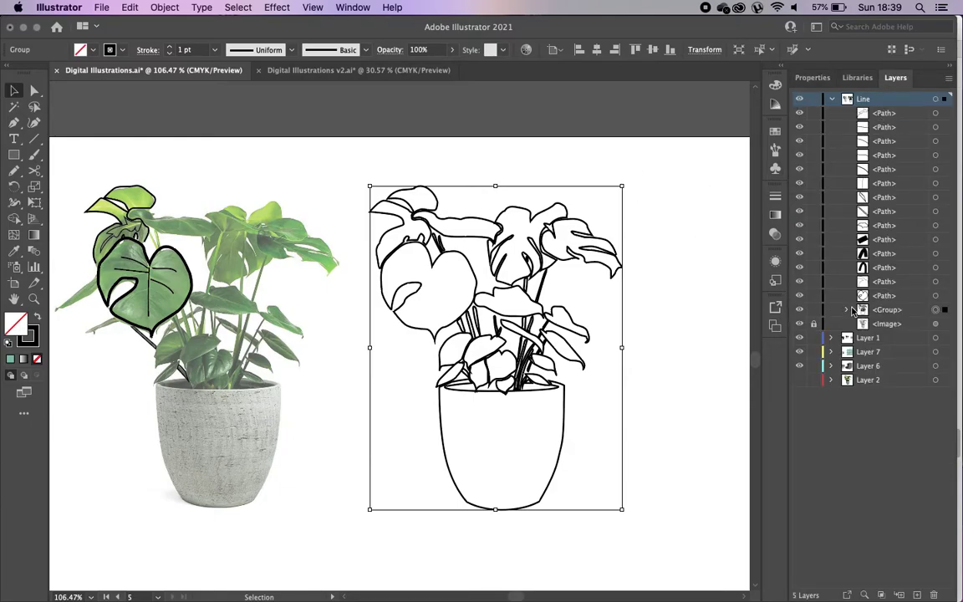
key("super+1")
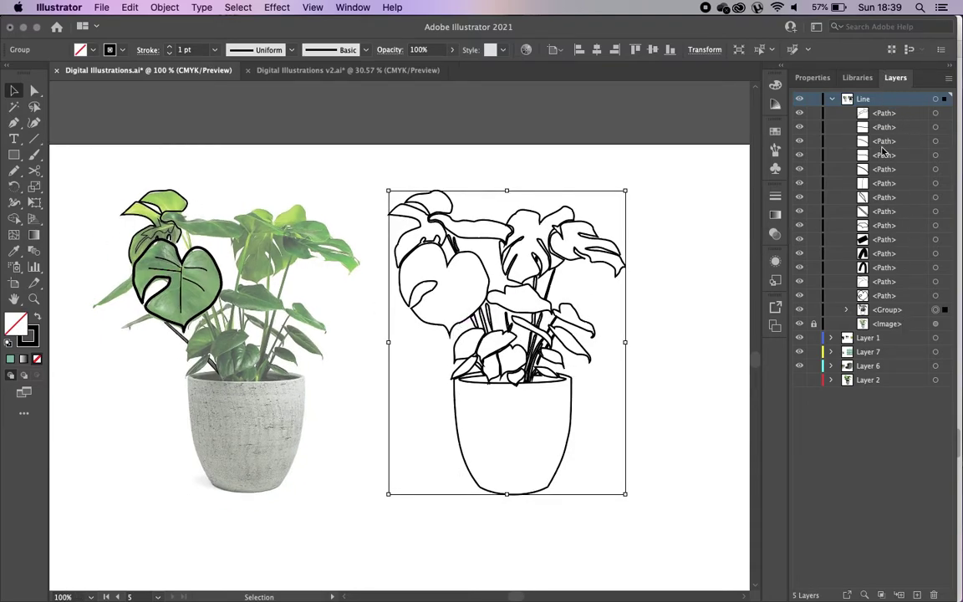
left_click(846, 310)
scroll(869, 318, "down", 3)
scroll(881, 325, "down", 1)
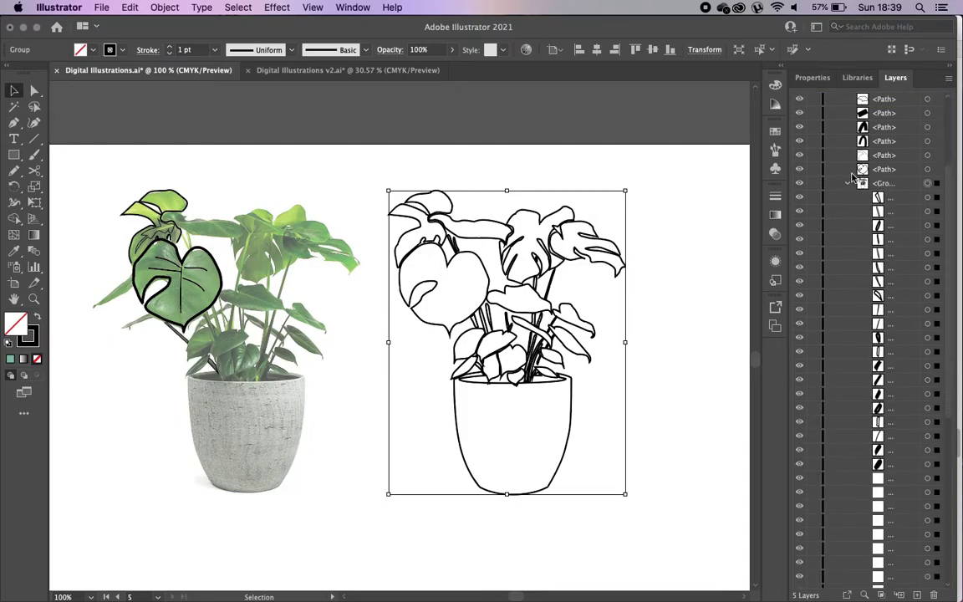
left_click(886, 183)
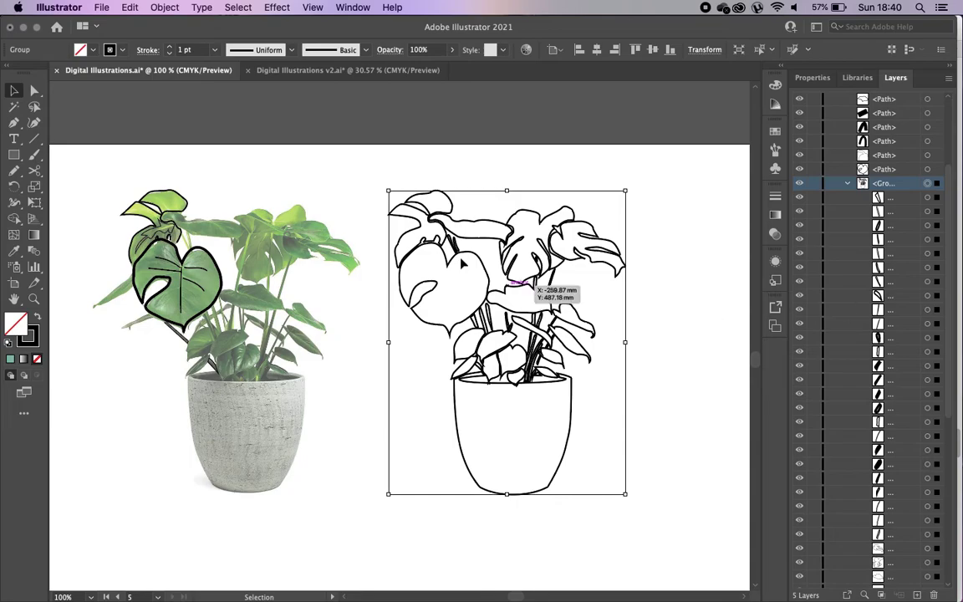
scroll(915, 340, "down", 10)
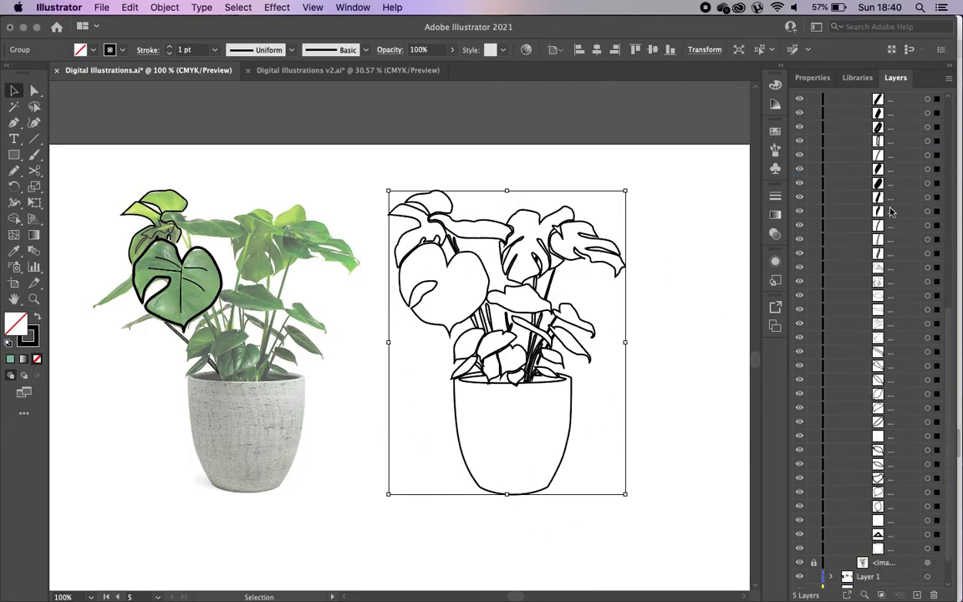
scroll(871, 253, "up", 10)
left_click(848, 198)
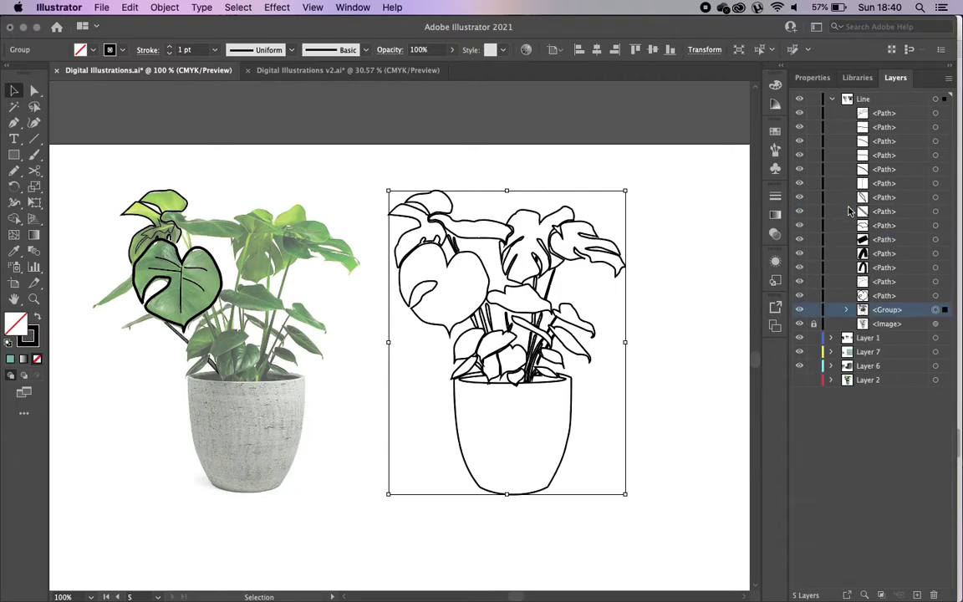
left_click(388, 161)
left_click_drag(642, 520, 649, 521)
left_click(180, 7)
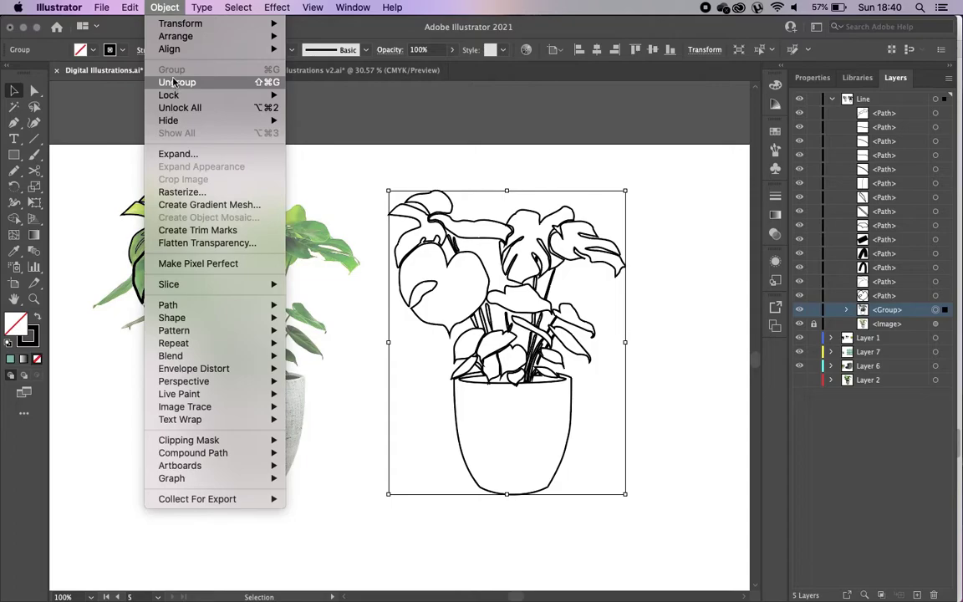
left_click(807, 63)
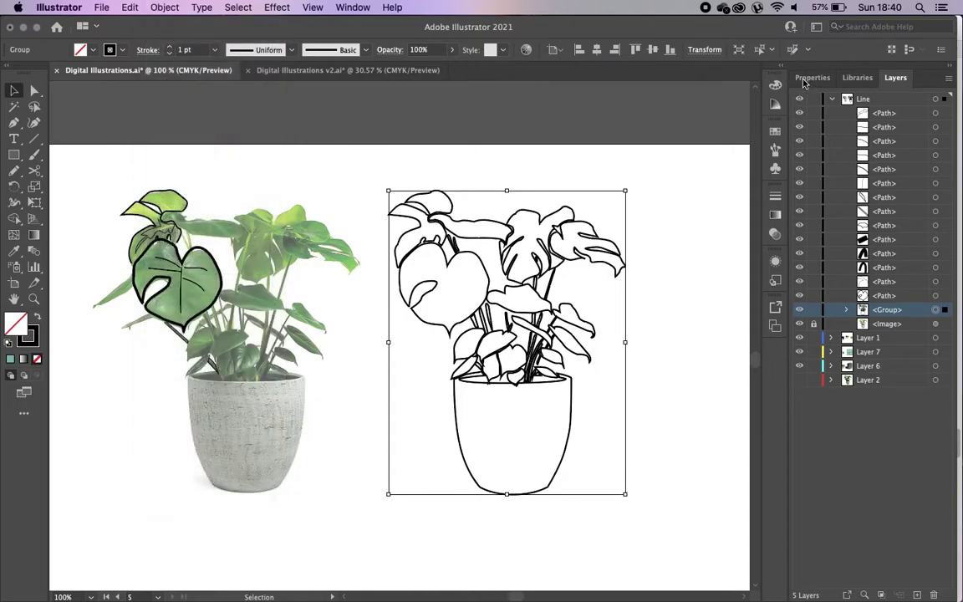
left_click(812, 77)
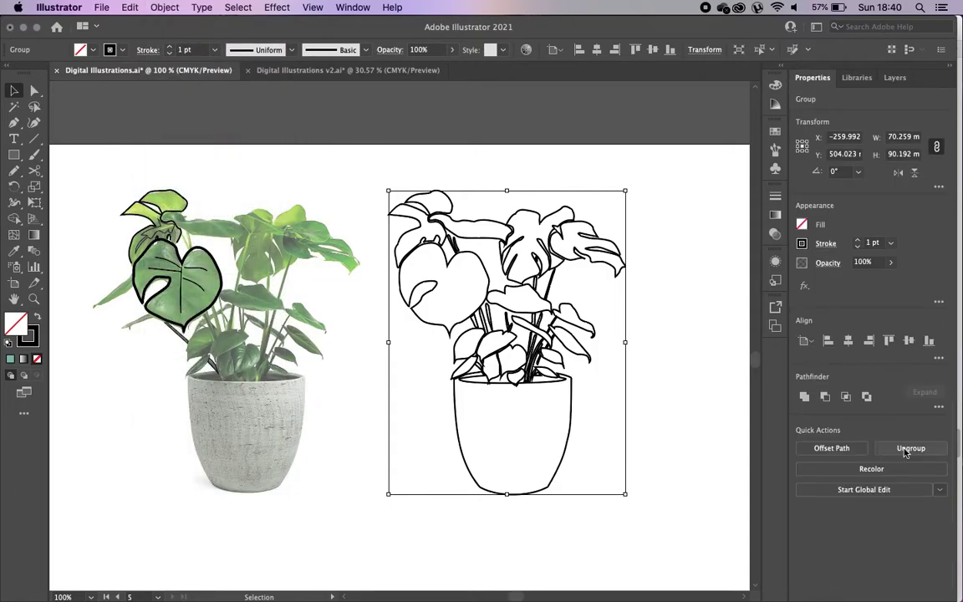
left_click(684, 387)
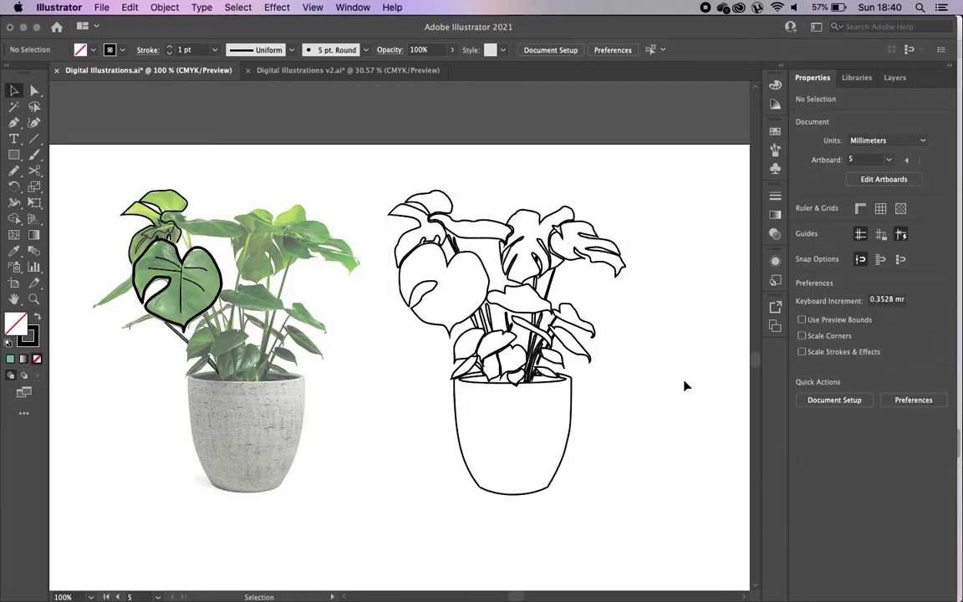
left_click(894, 77)
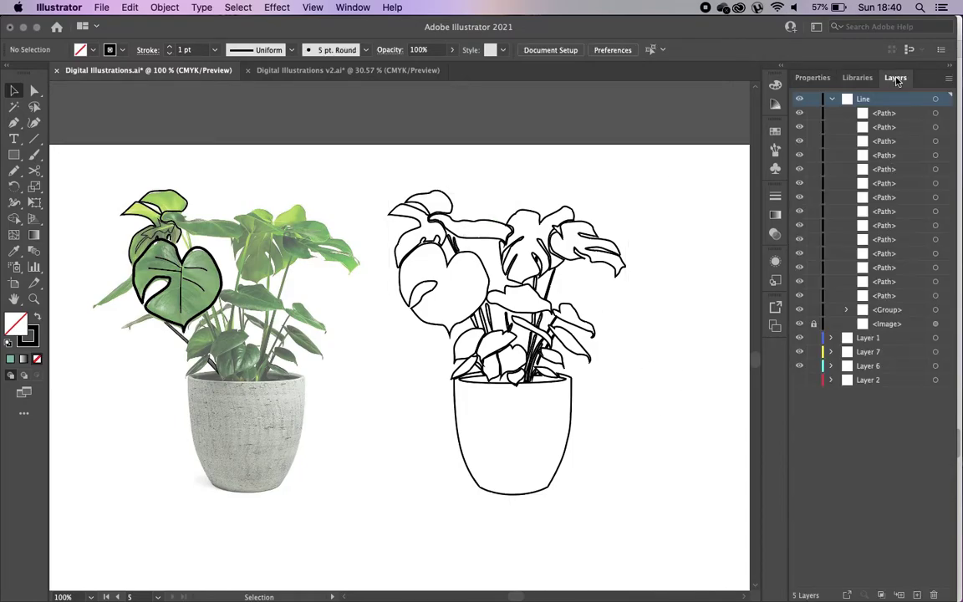
Step: Group the leaf outlines traced over the photo and reorder the group in Layers
left_click_drag(97, 167, 266, 385)
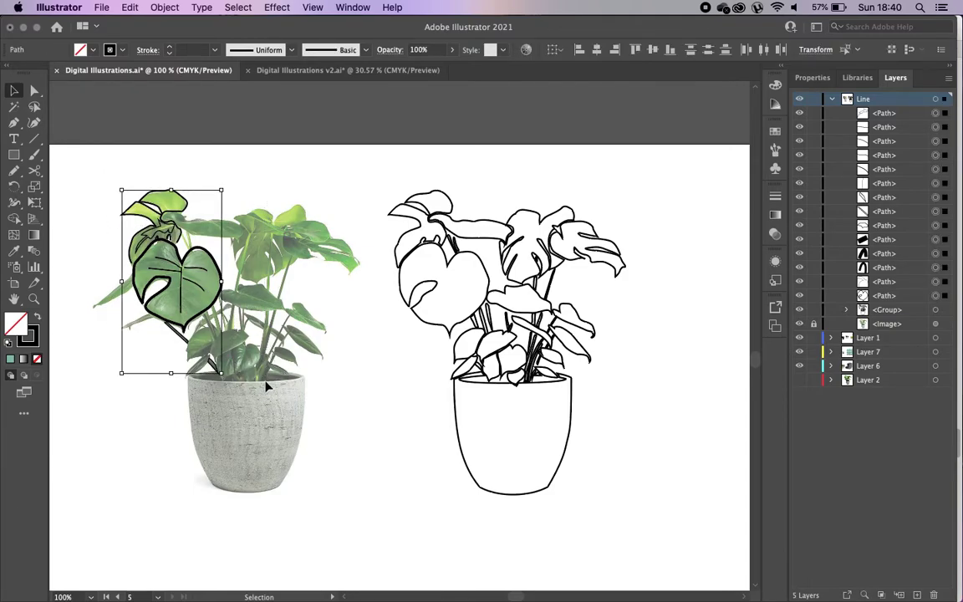
key("super+g")
left_click_drag(885, 113, 886, 144)
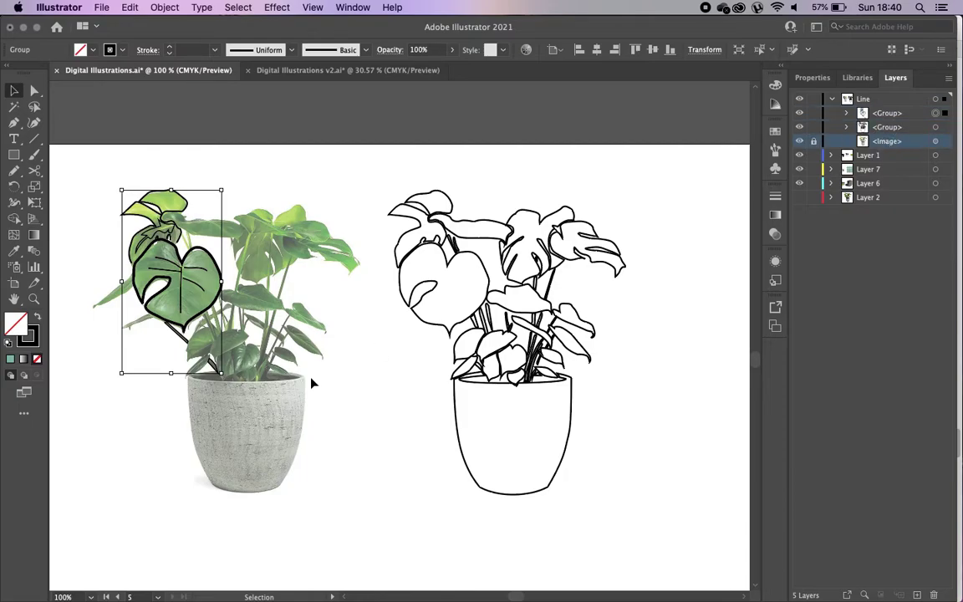
left_click(358, 430)
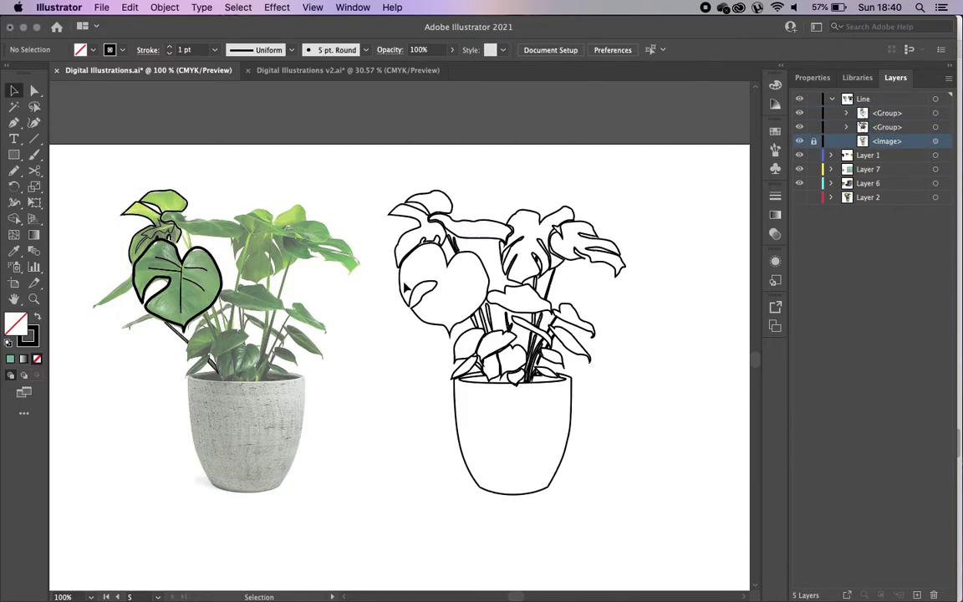
Step: Copy and paste the line drawing, move the duplicate right of the original, and select it
scroll(404, 286, "up", 5)
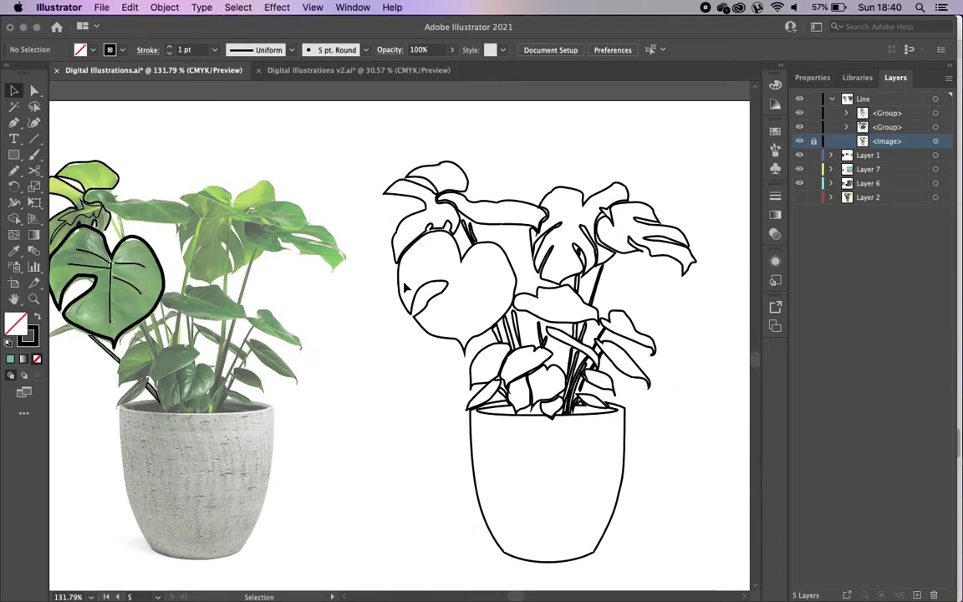
scroll(404, 286, "down", 5)
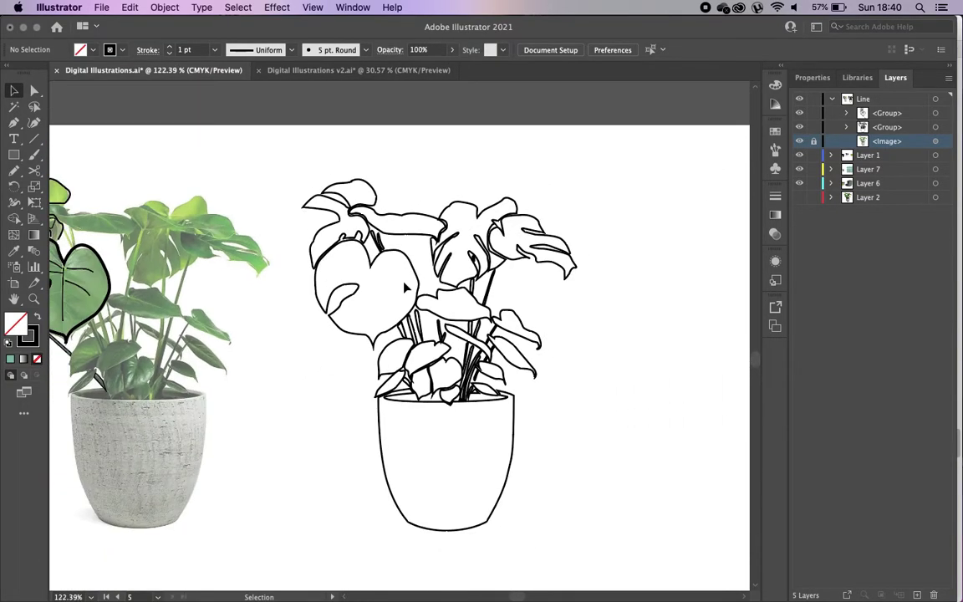
left_click_drag(354, 200, 486, 453)
key("a")
key("super+c")
key("super+v")
key("v")
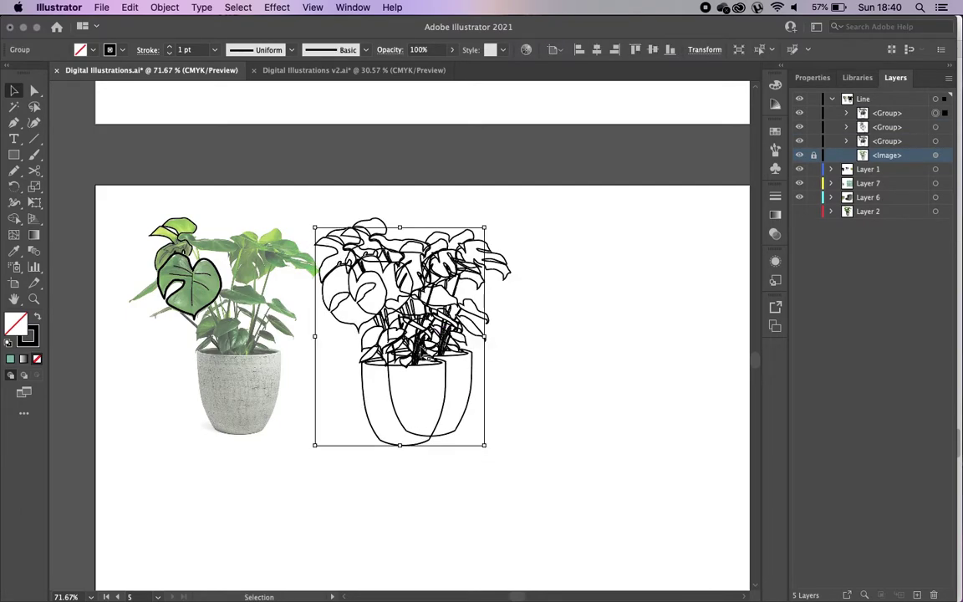
left_click_drag(455, 367, 661, 362)
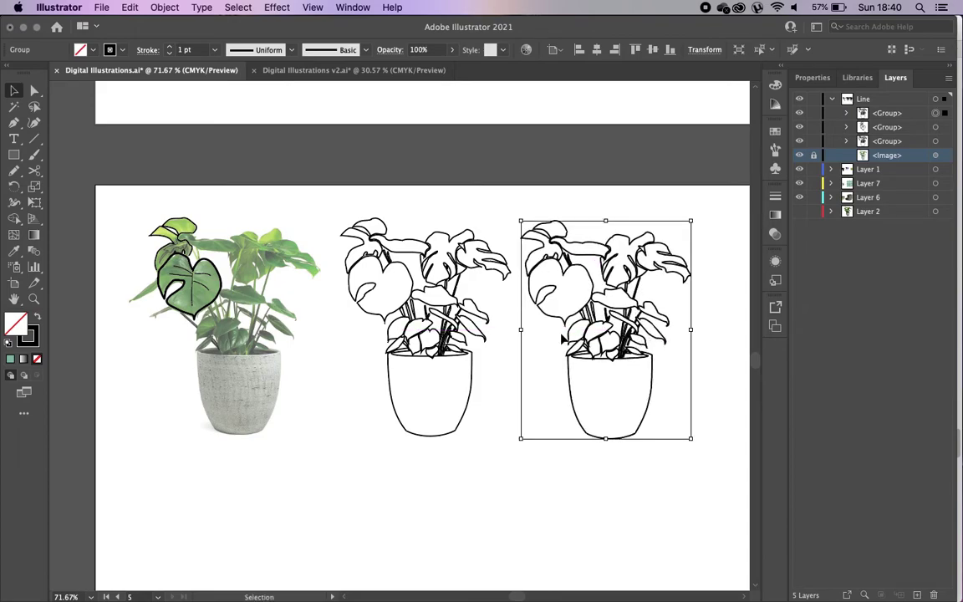
left_click(552, 505)
left_click_drag(524, 210, 693, 453)
Step: Apply the second variable width profile to the copied drawing's strokes
left_click(804, 80)
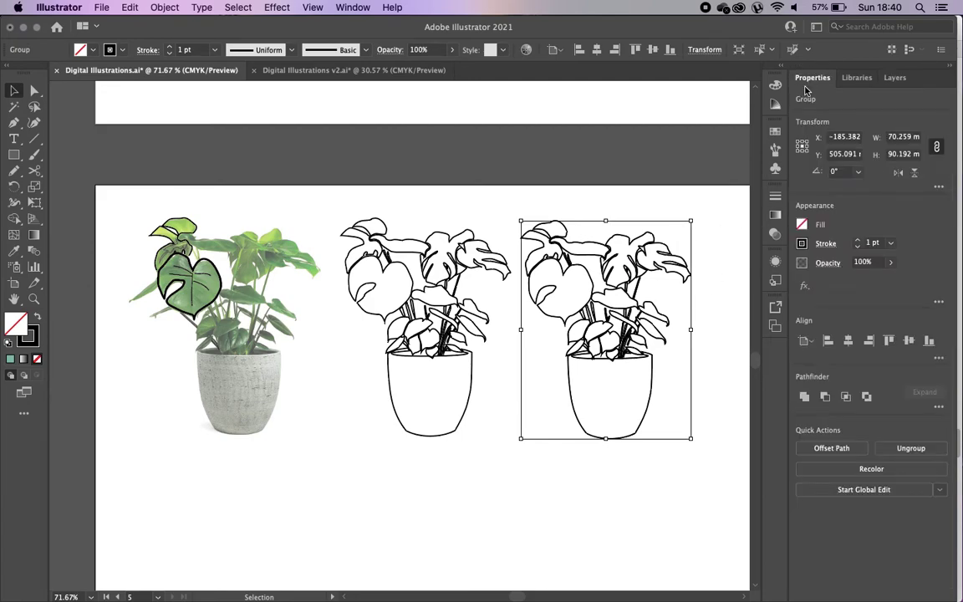
left_click(825, 244)
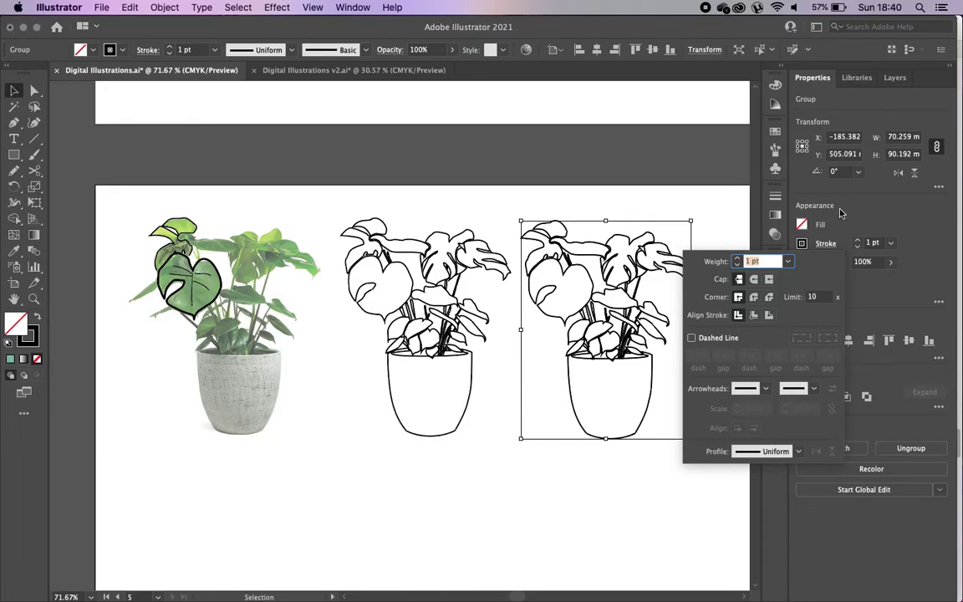
right_click(670, 299)
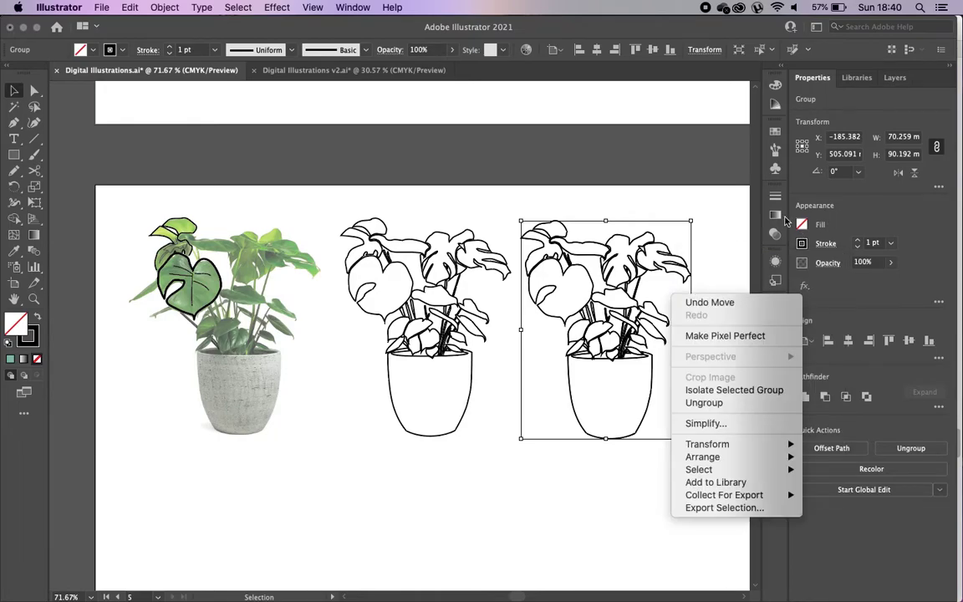
left_click(709, 286)
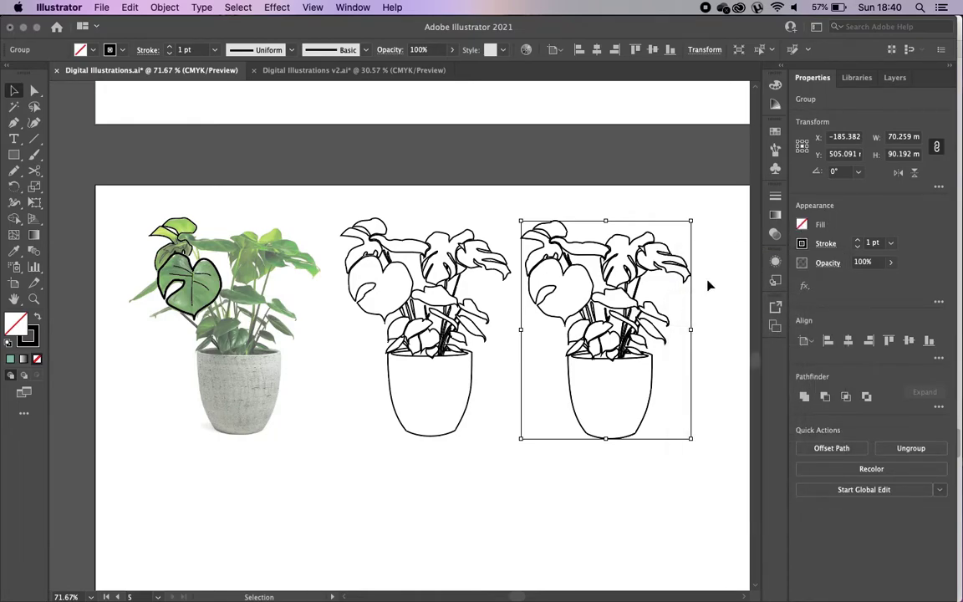
left_click(823, 244)
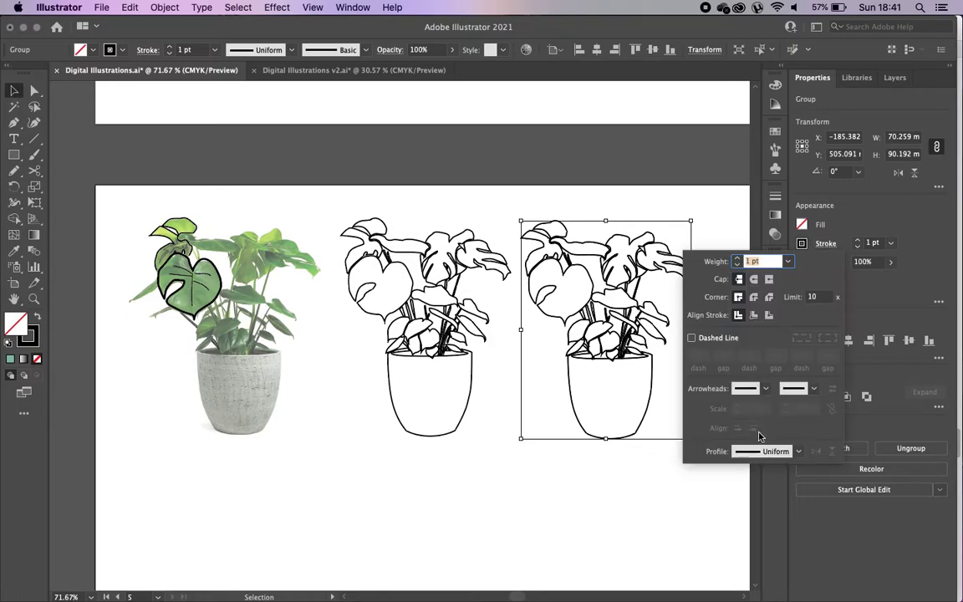
left_click(797, 452)
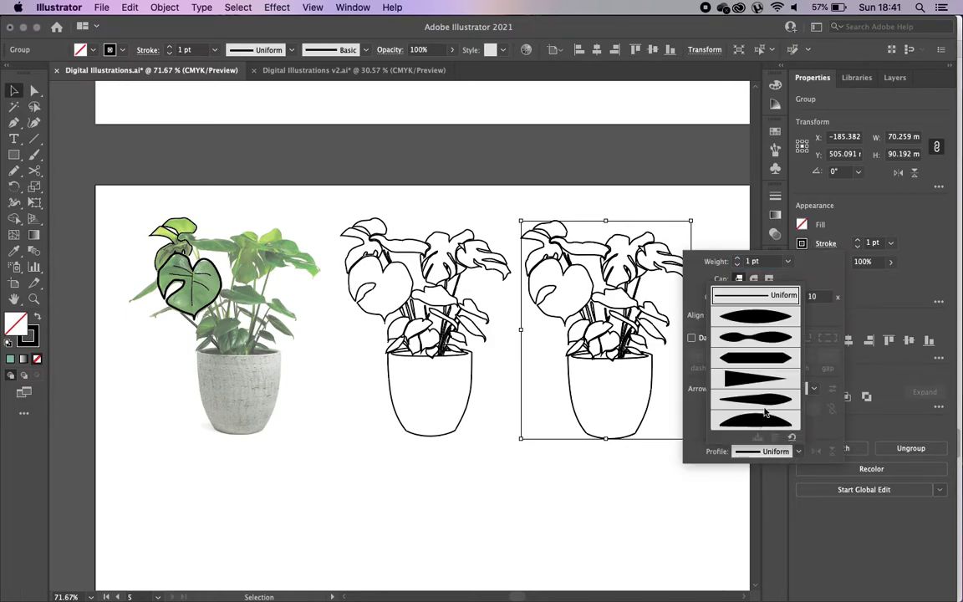
left_click(763, 337)
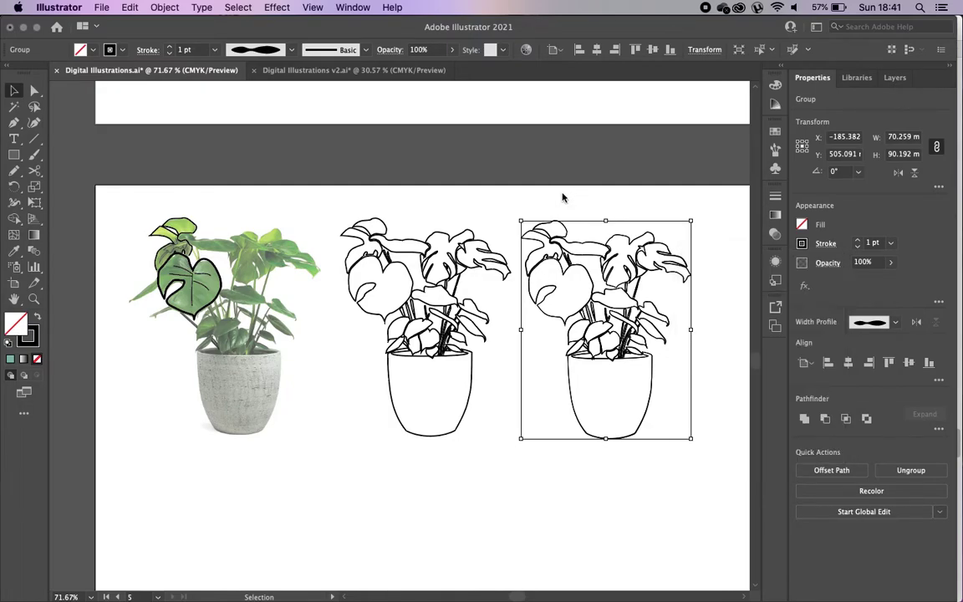
Step: Try the elliptical and other width profiles, settle on the sixth one-sided profile, then deselect
scroll(563, 198, "up", 5)
scroll(564, 173, "down", 5)
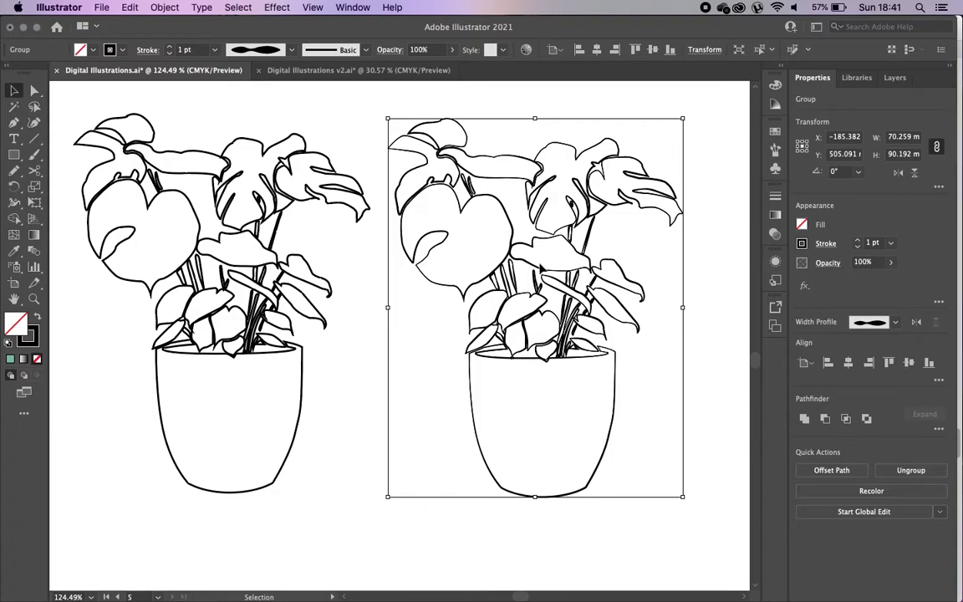
left_click(851, 317)
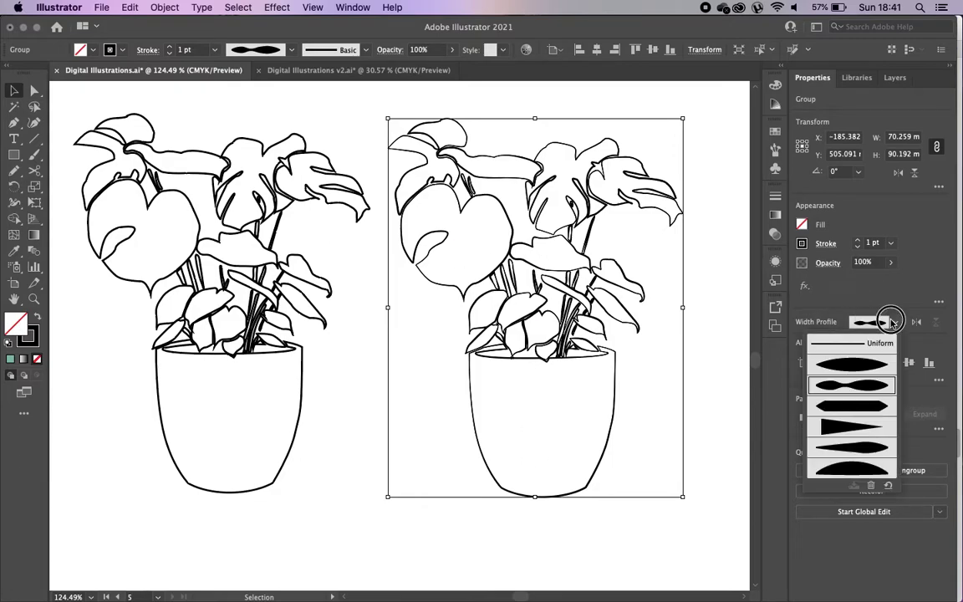
left_click(854, 376)
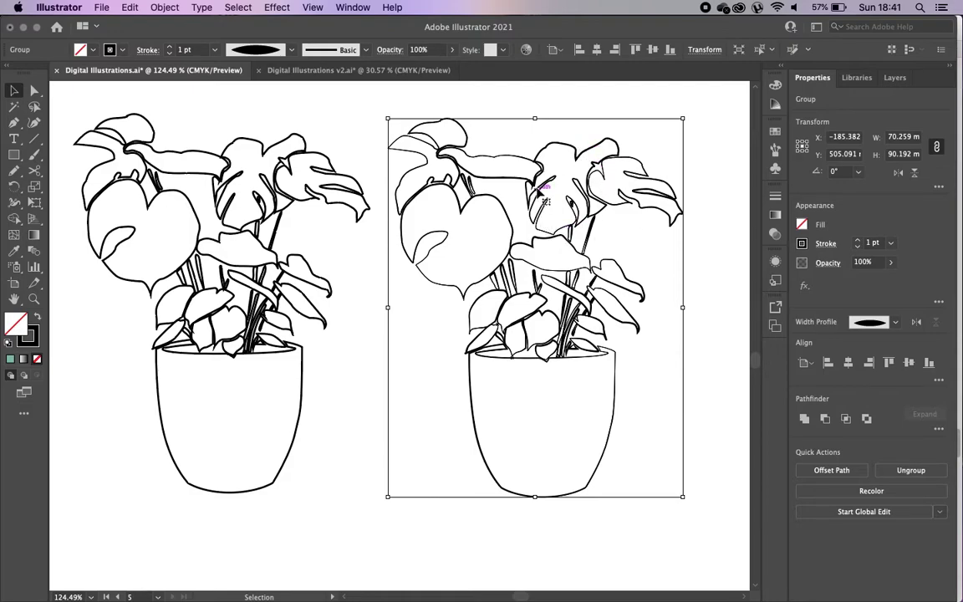
left_click(895, 323)
left_click(851, 405)
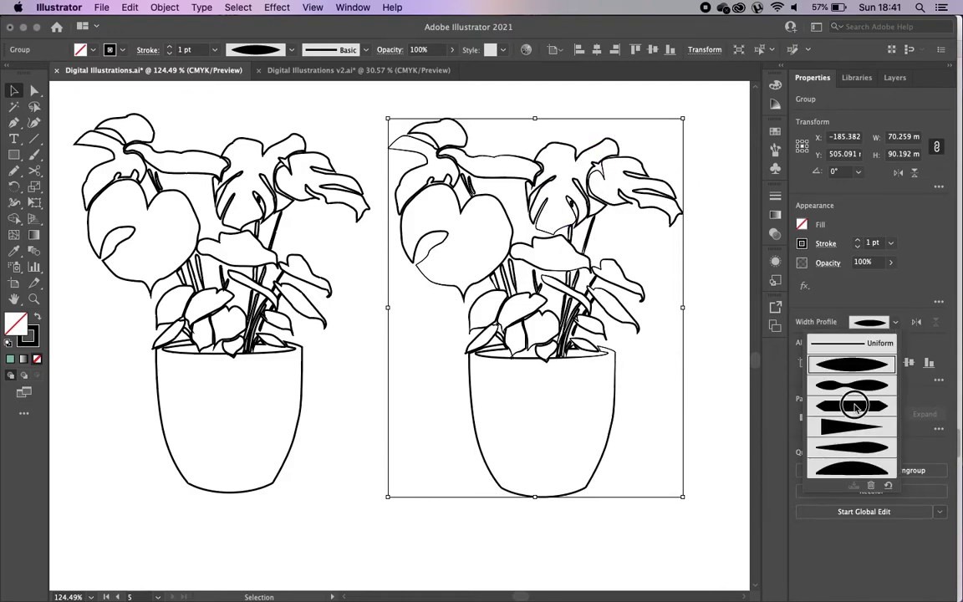
left_click(894, 323)
left_click(847, 449)
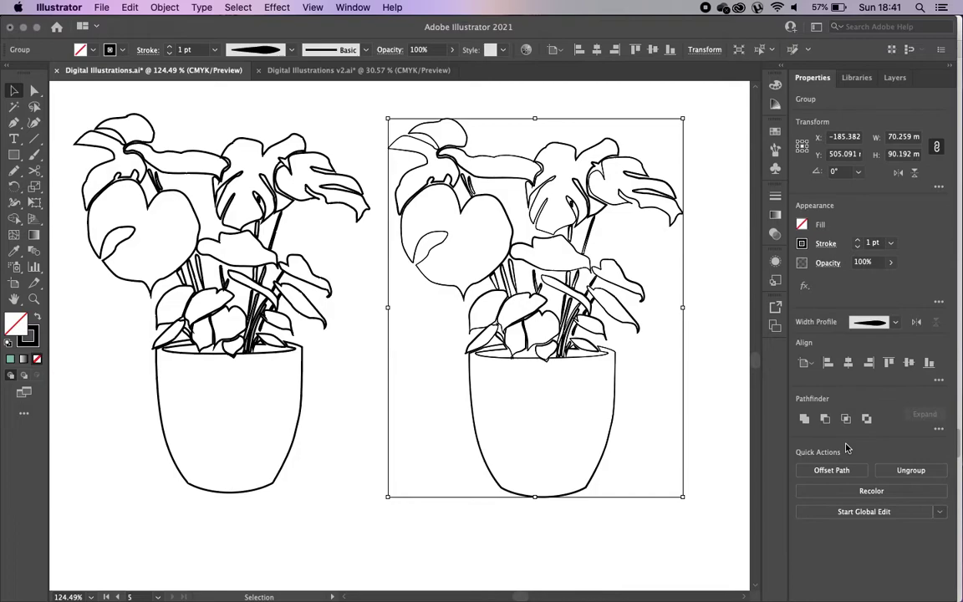
left_click(895, 322)
left_click(862, 469)
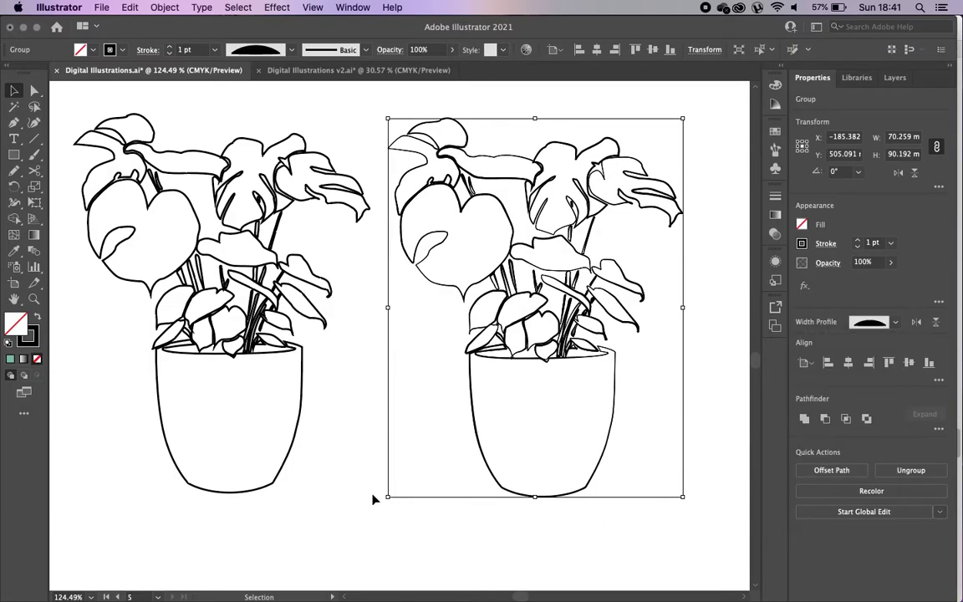
left_click(283, 161)
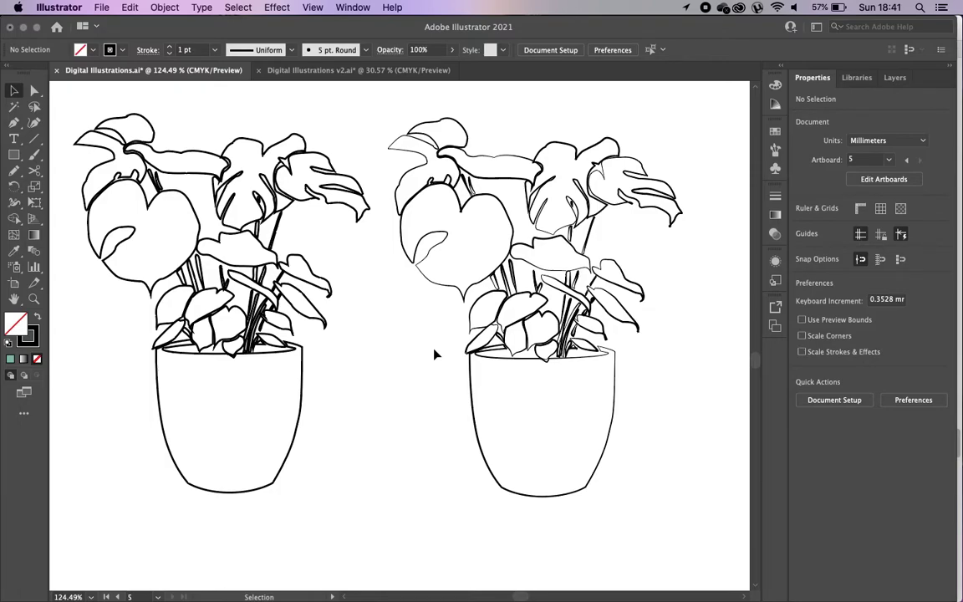
Step: Select the right-hand plant drawing and move down to the empty space below it
scroll(459, 309, "down", 1)
right_click(465, 308)
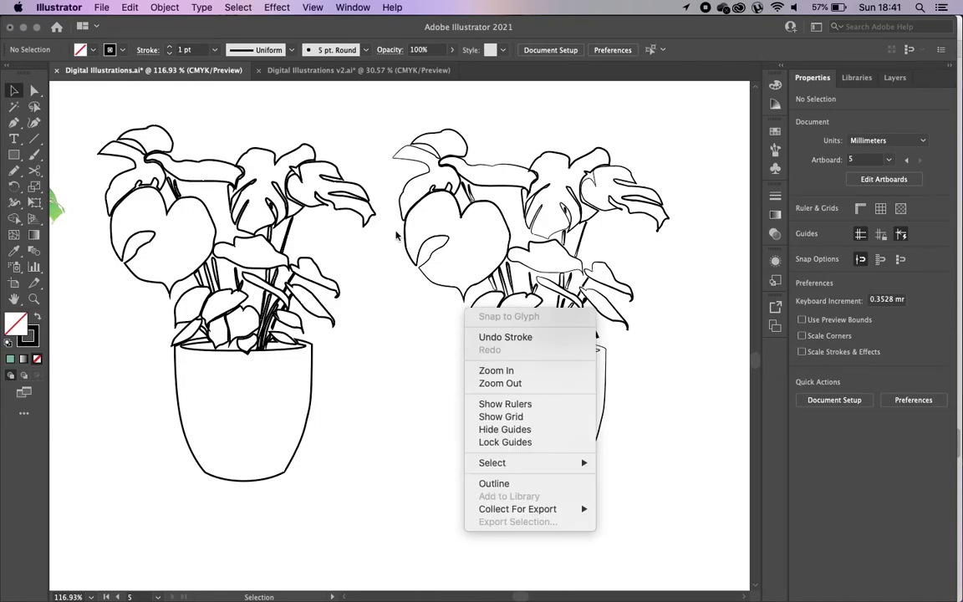
left_click(342, 373)
left_click_drag(670, 112, 449, 477)
scroll(449, 477, "down", 2)
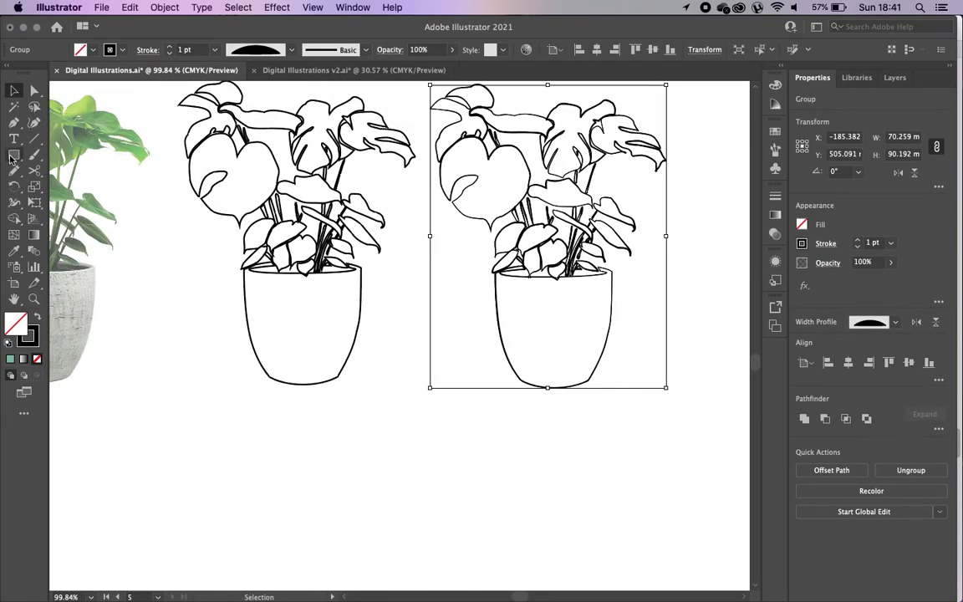
Step: Draw a straight horizontal test line with the Pen tool
left_click(13, 122)
left_click(371, 450)
left_click(553, 445)
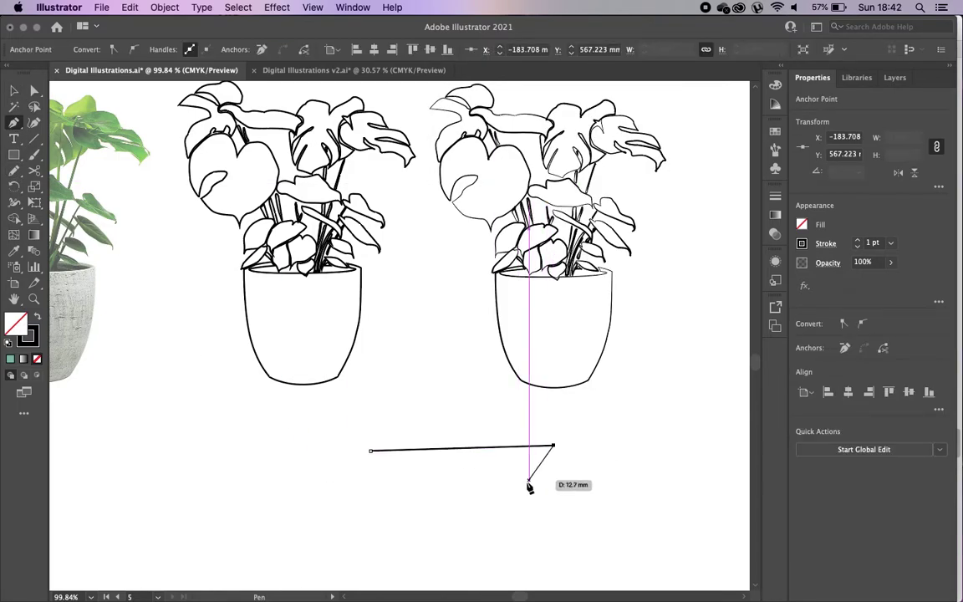
key("Return")
Step: Draw a closed teardrop outline below the line and select it together with the line
left_click_drag(399, 501, 548, 516)
left_click_drag(471, 540, 423, 493)
left_click(13, 90)
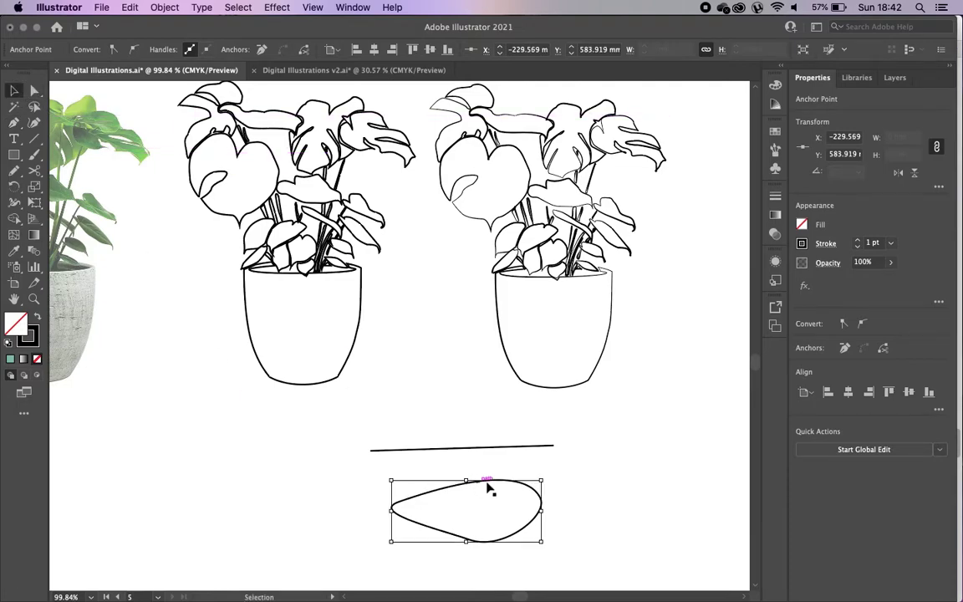
left_click(507, 446, "shift")
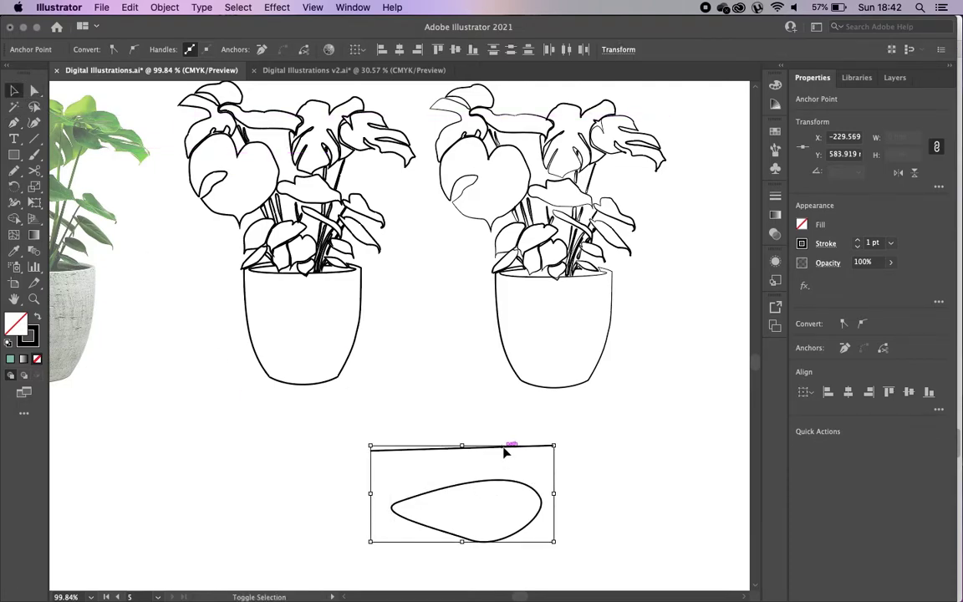
Step: Apply the last width profile to both the test line and the teardrop
left_click(825, 243)
left_click(790, 451)
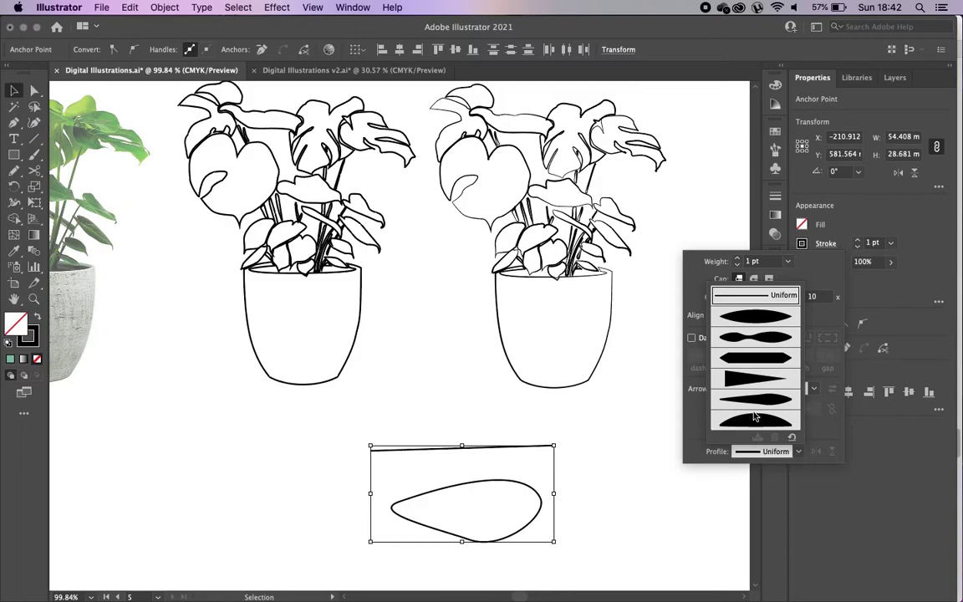
left_click(754, 415)
left_click(625, 470)
left_click(626, 470)
scroll(626, 475, "down", 2)
scroll(627, 476, "up", 5)
Step: Raise the stroke weight of the line and teardrop to 5 pt
left_click_drag(366, 330, 432, 555)
left_click(857, 241)
left_click(856, 241)
left_click(856, 242)
left_click(856, 242)
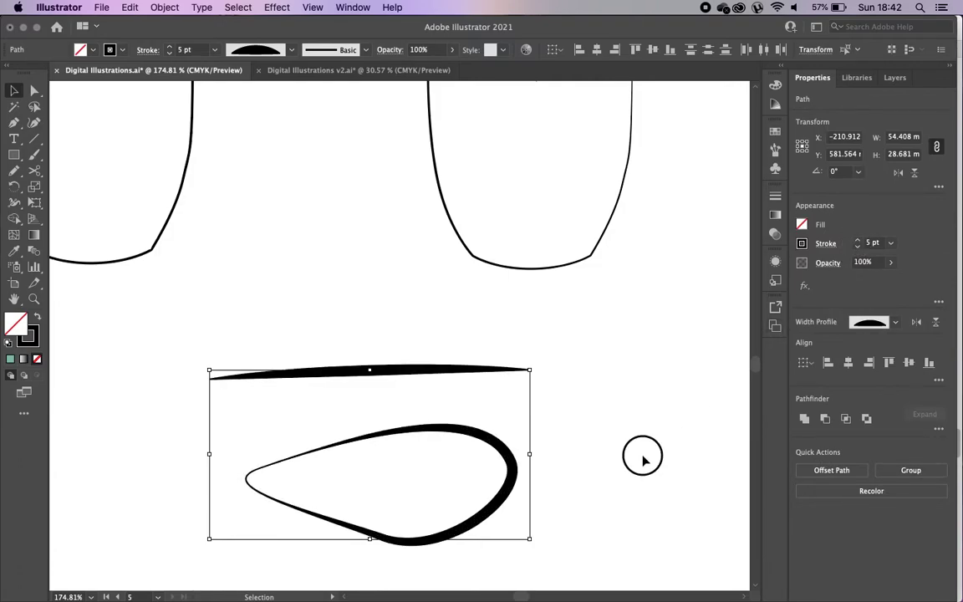
left_click(583, 396)
left_click(361, 380)
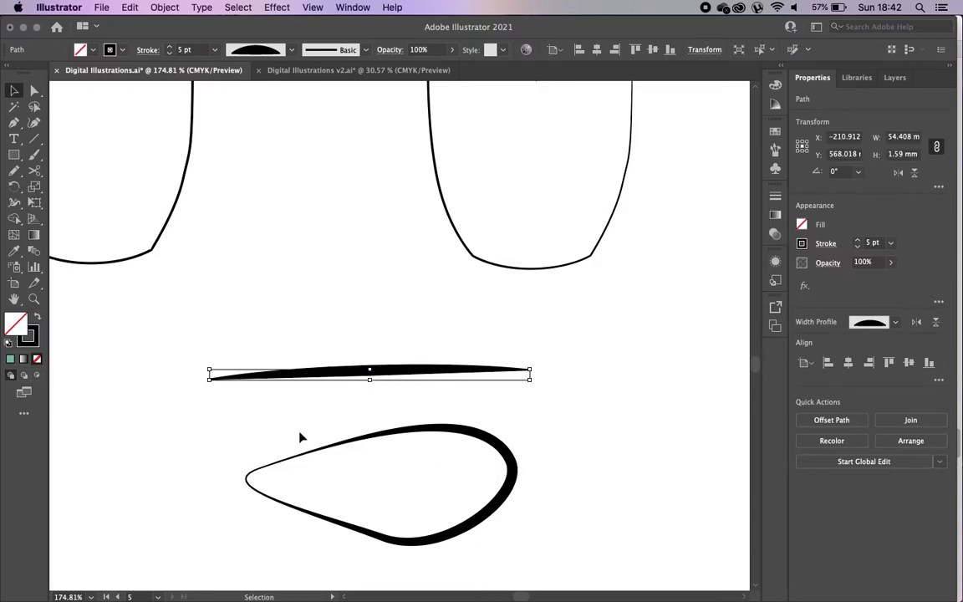
left_click(243, 468)
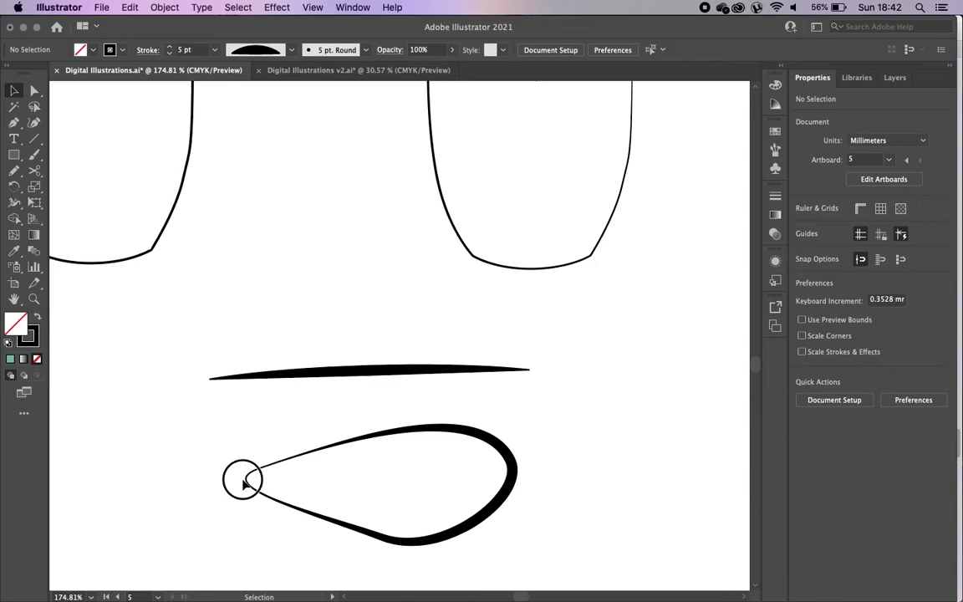
Step: Try several width profiles on both paths, including elliptical and tapered
left_click_drag(187, 356, 565, 535)
left_click(898, 322)
left_click(781, 443)
left_click(632, 491)
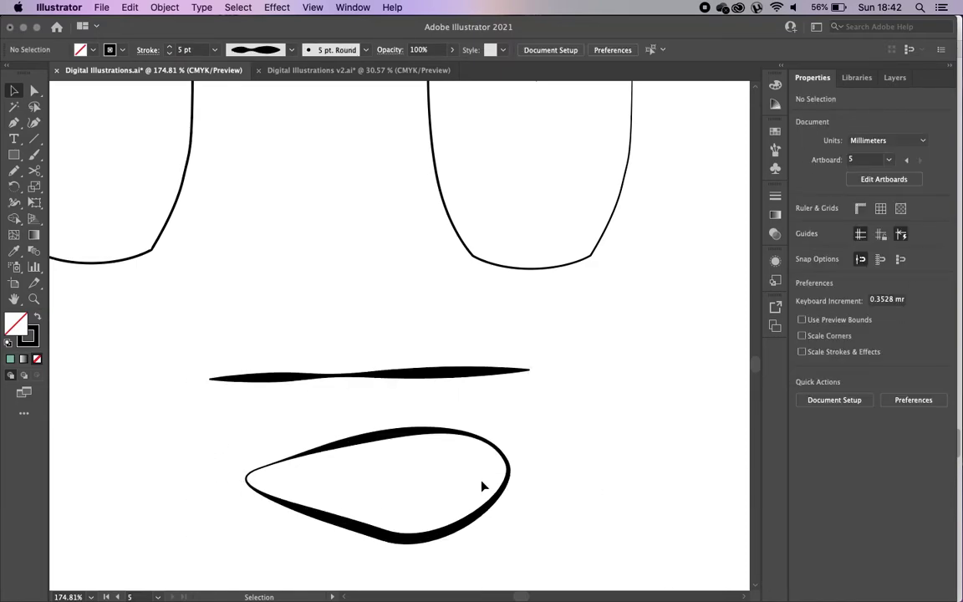
left_click_drag(215, 344, 537, 543)
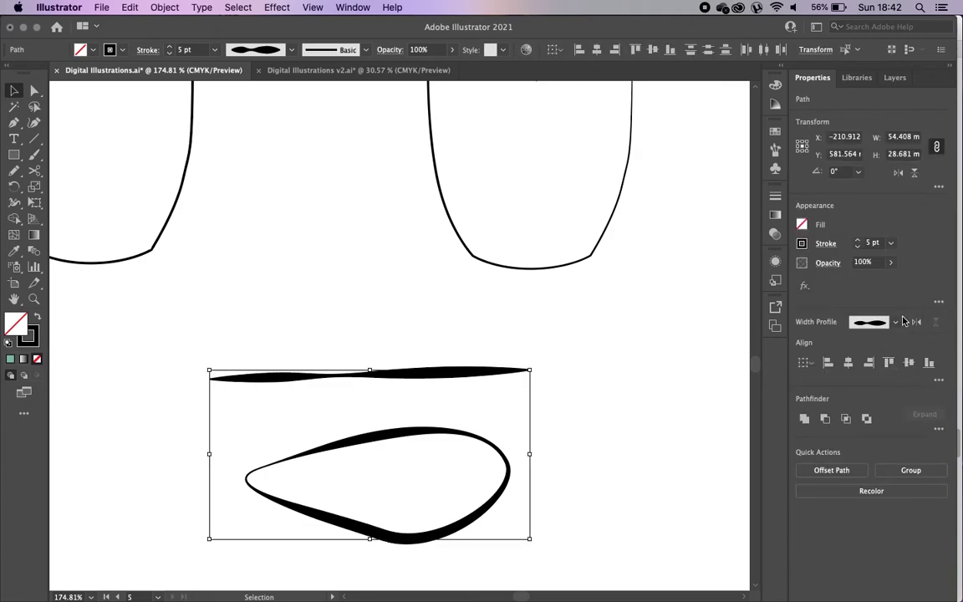
left_click(896, 322)
left_click(849, 422)
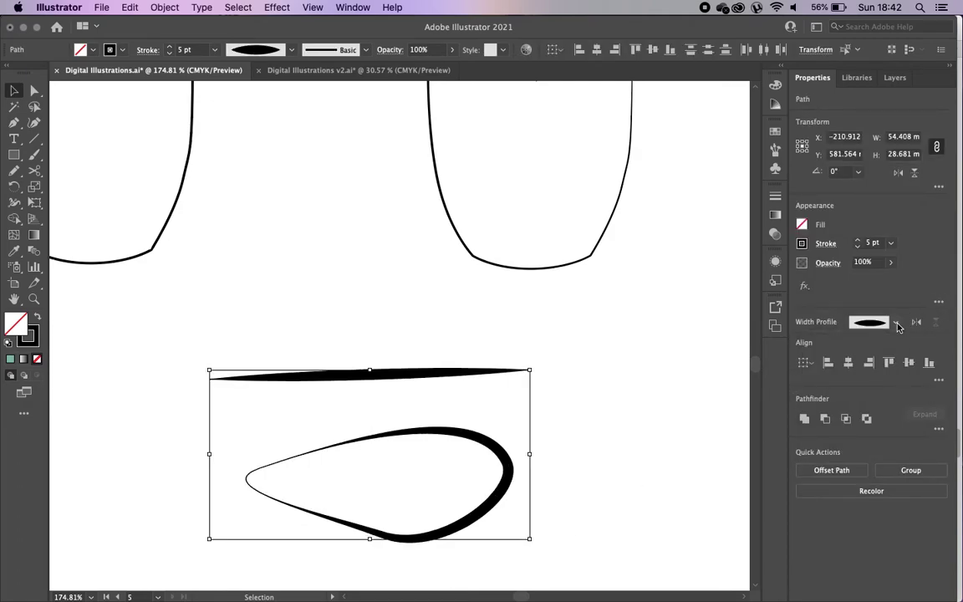
left_click(898, 325)
left_click(866, 405)
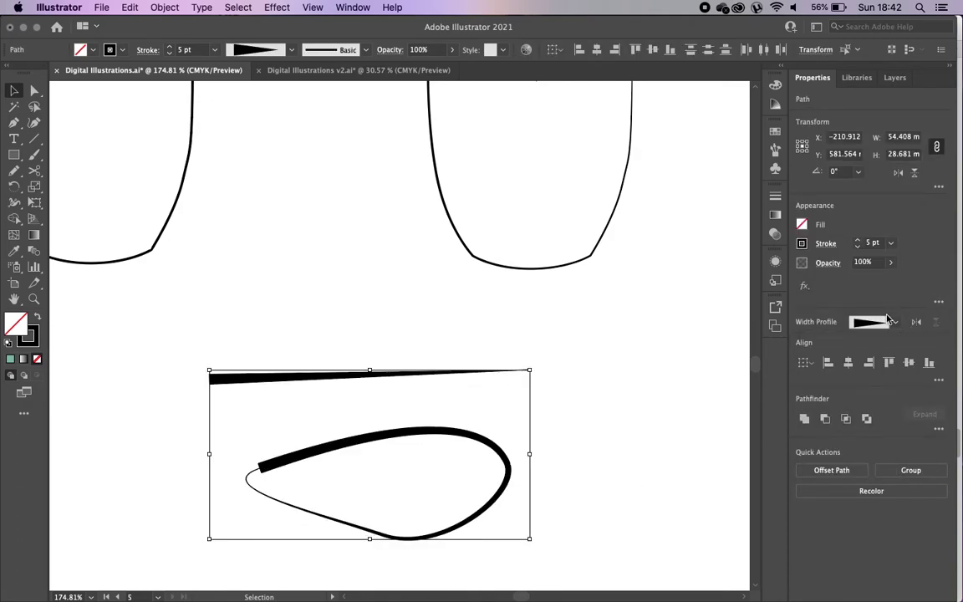
left_click(891, 321)
left_click(845, 452)
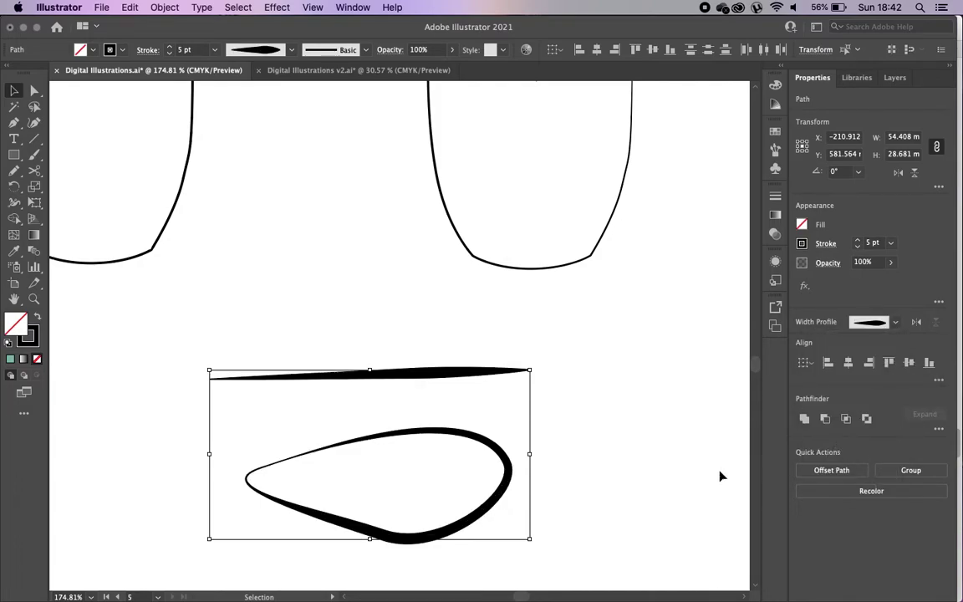
left_click(670, 463)
Step: Compare pinched and tapered width profiles on both paths, reversing them with Flip Along
left_click_drag(268, 327, 524, 549)
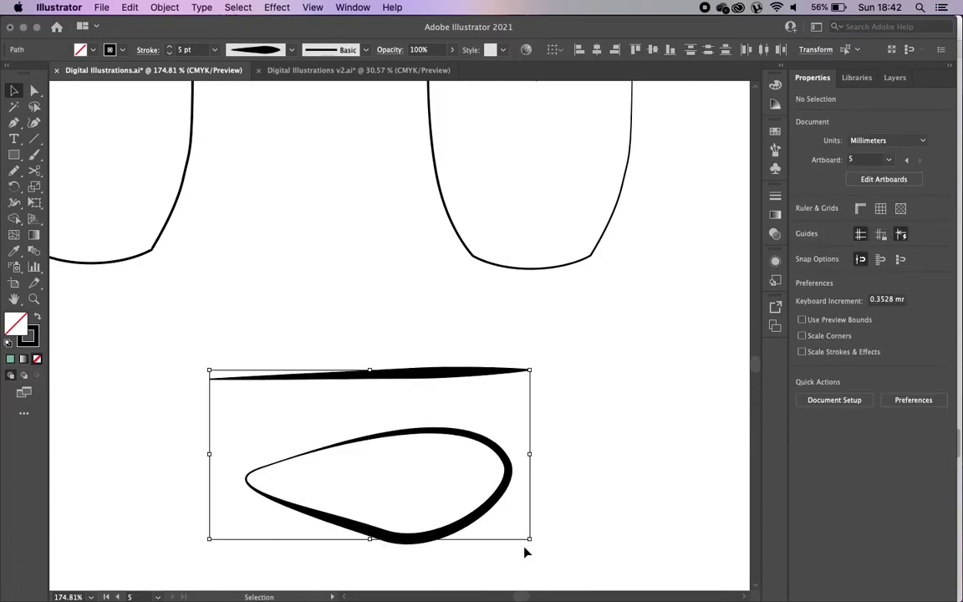
left_click(916, 322)
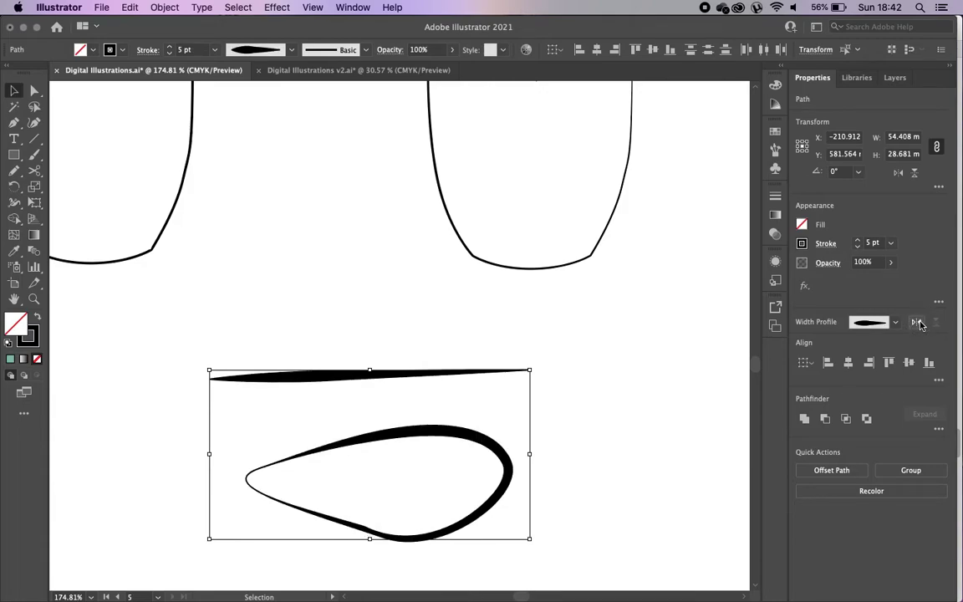
left_click(863, 323)
left_click(851, 384)
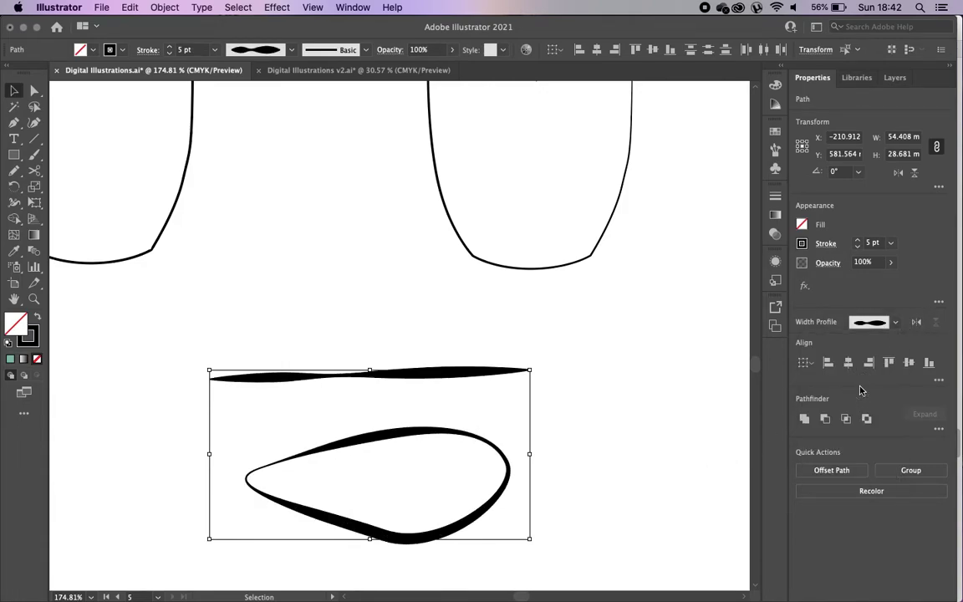
left_click(915, 323)
left_click(869, 323)
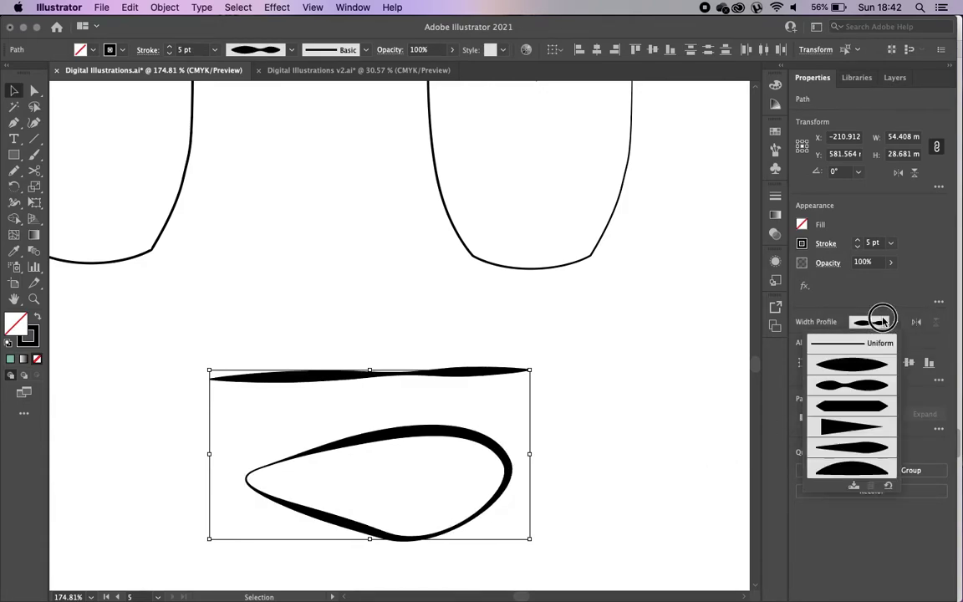
left_click(855, 408)
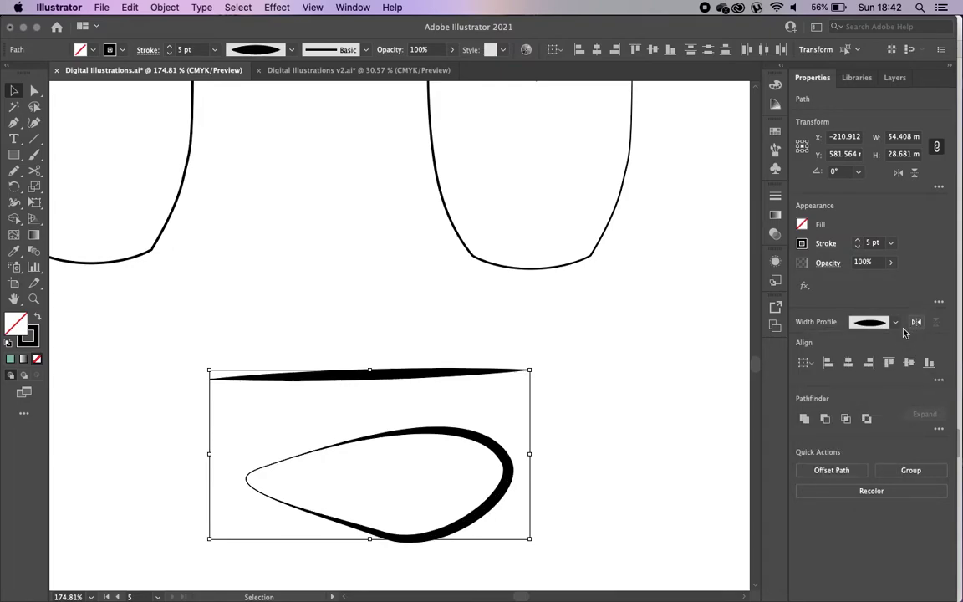
left_click(869, 322)
left_click(873, 392)
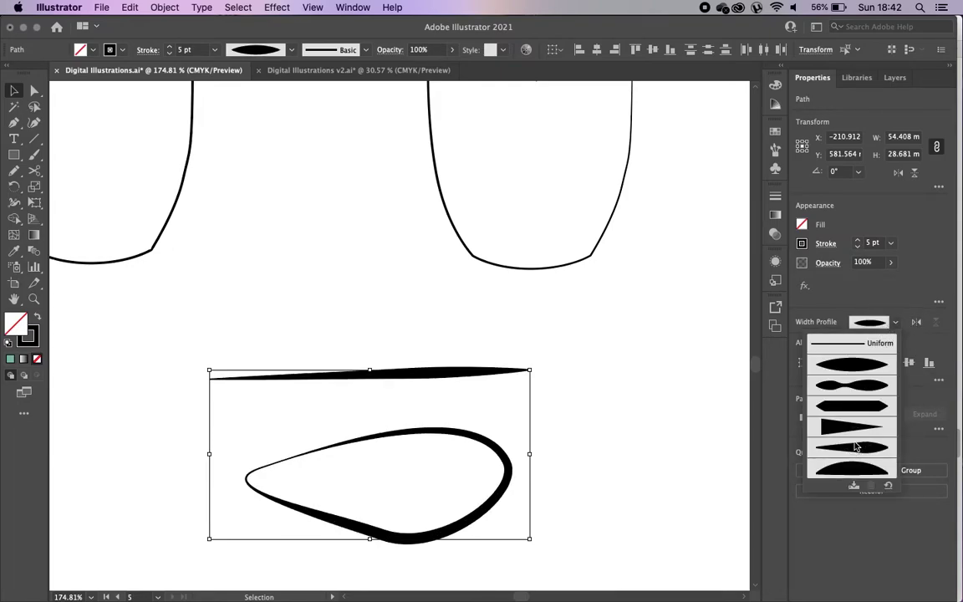
left_click(916, 323)
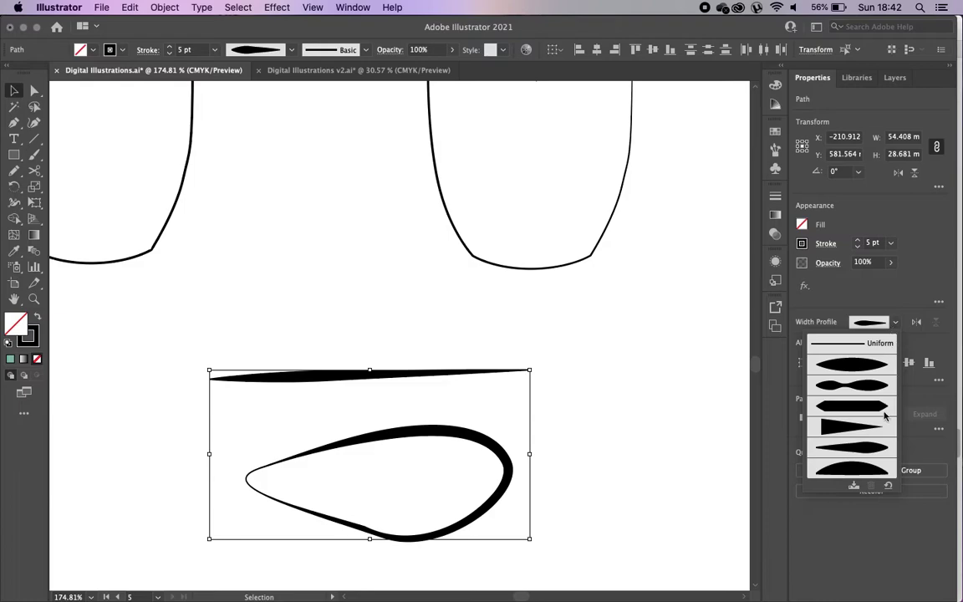
Step: Apply the dome-shaped profile, flip it across and back, and fit the artboard in view
left_click(853, 468)
left_click(937, 325)
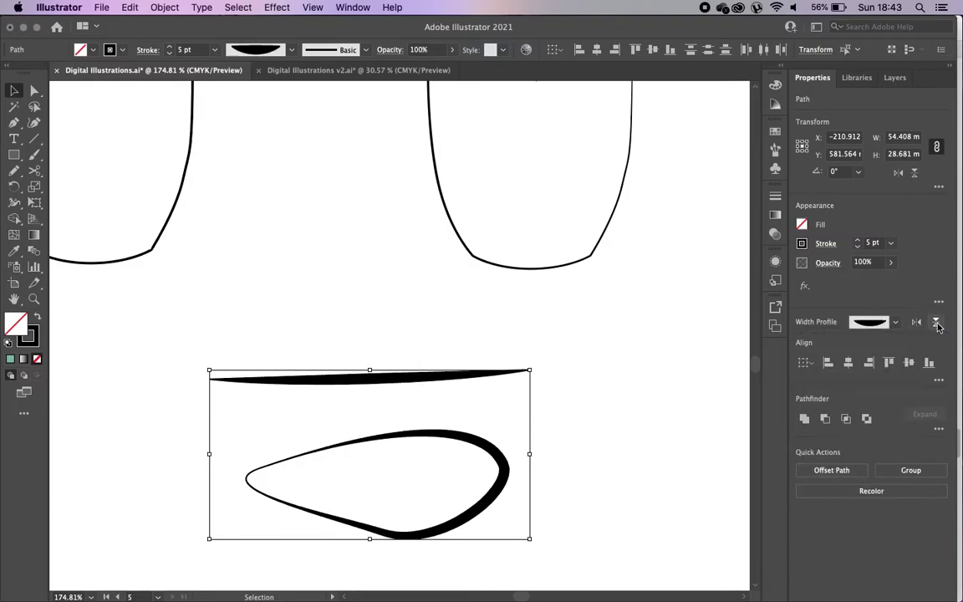
left_click(942, 324)
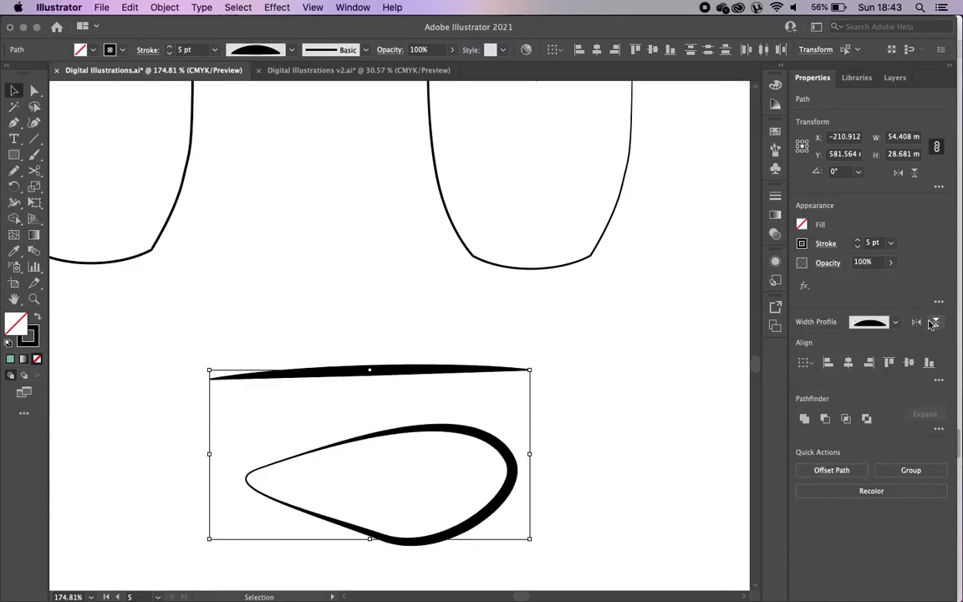
left_click(658, 421)
key("super+0")
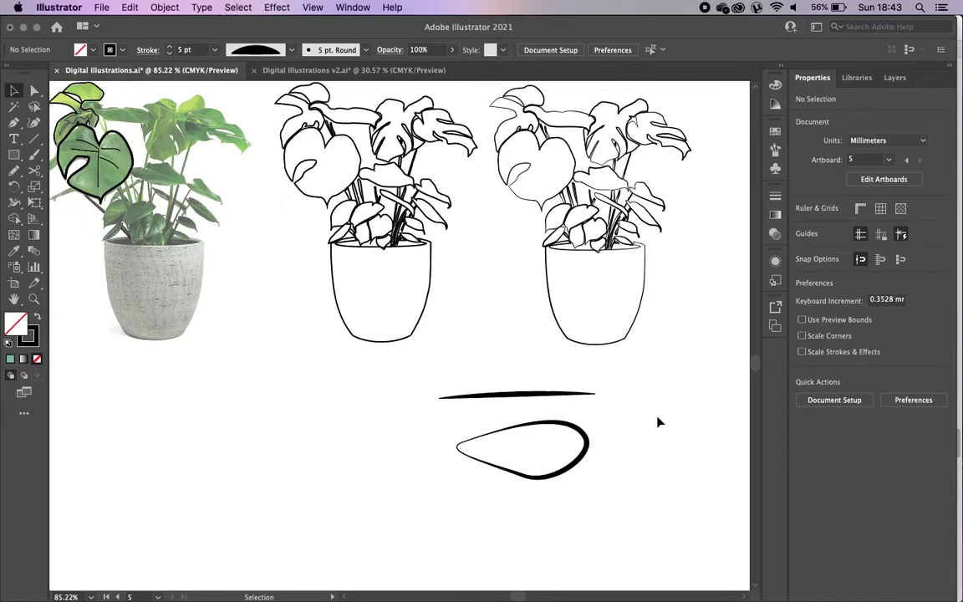
Step: Try the ellipse, pinched-middle and another width profile on the right-hand plant's outlines
scroll(653, 410, "up", 2)
scroll(653, 410, "right", 2)
left_click_drag(641, 389, 464, 109)
left_click(893, 322)
left_click(855, 376)
left_click(893, 324)
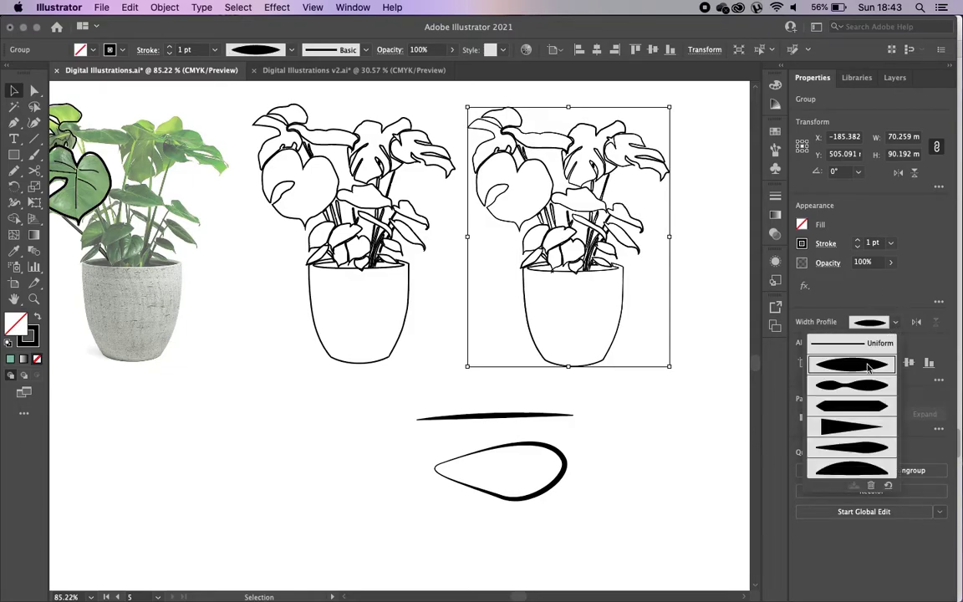
left_click(861, 386)
left_click(893, 323)
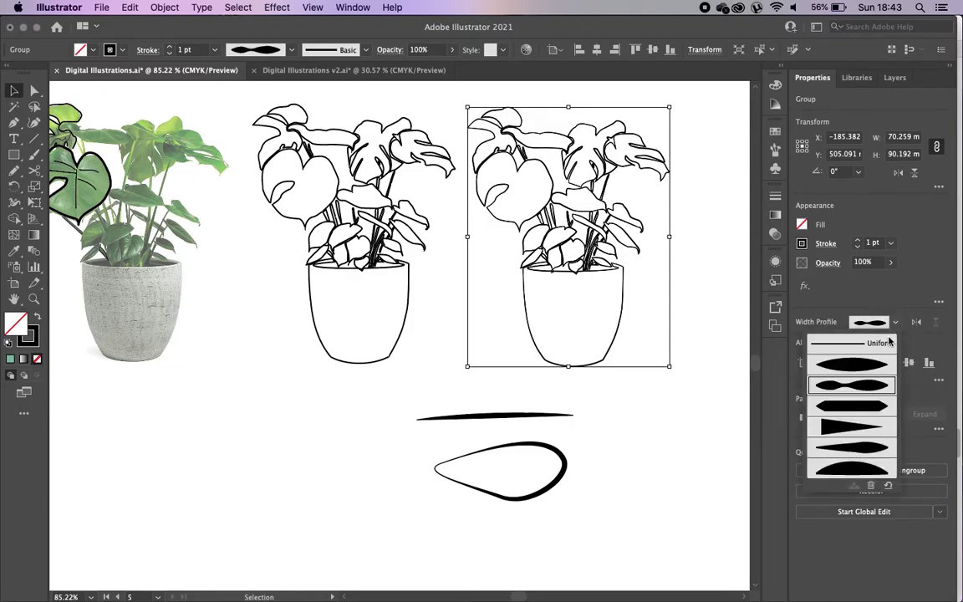
left_click(852, 406)
left_click(690, 436)
scroll(635, 426, "left", 3)
scroll(635, 426, "up", 1)
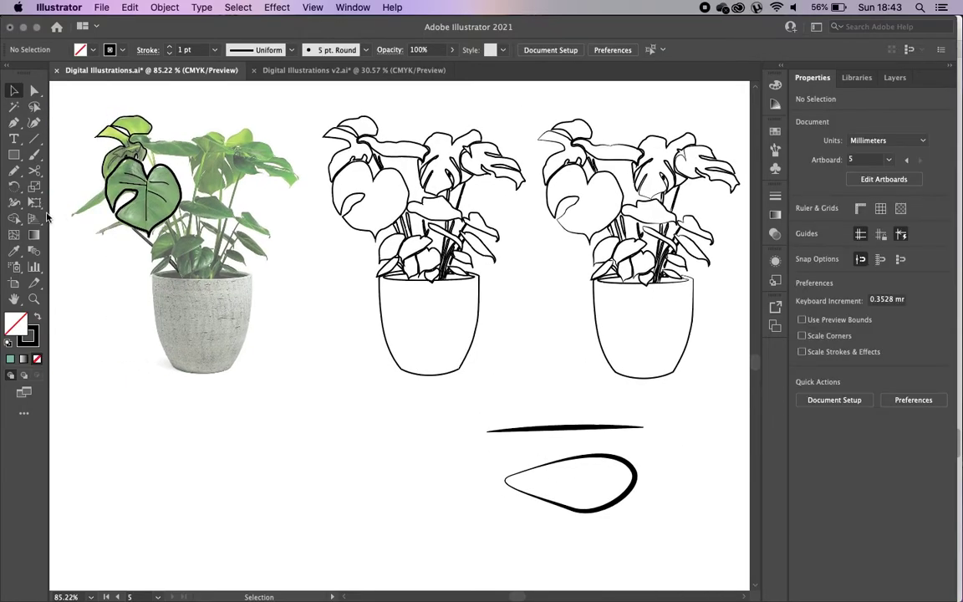
scroll(147, 211, "up", 10)
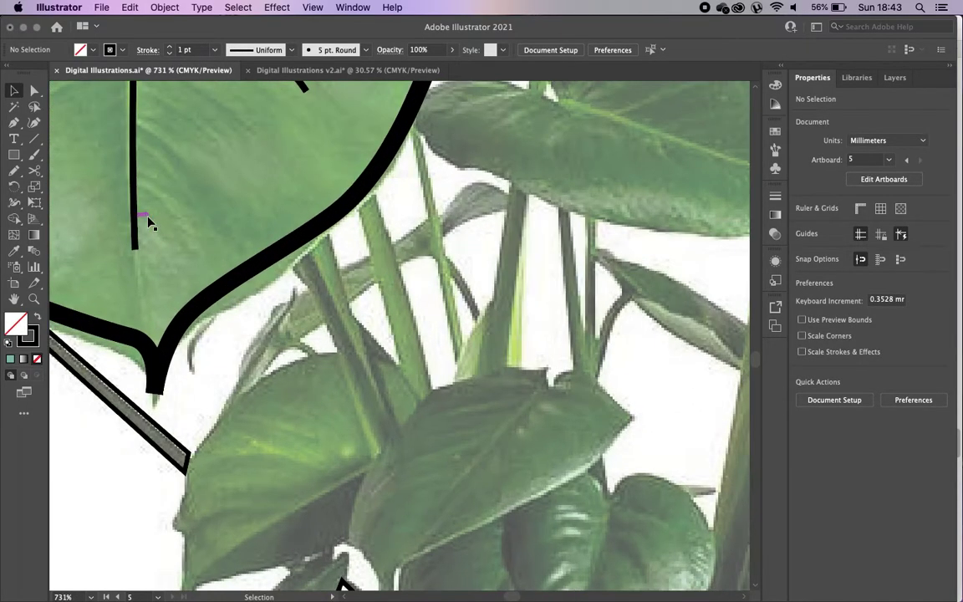
Step: Select the leaf group and expand it in the Layers panel to list its paths
scroll(164, 229, "down", 6)
scroll(204, 189, "up", 4)
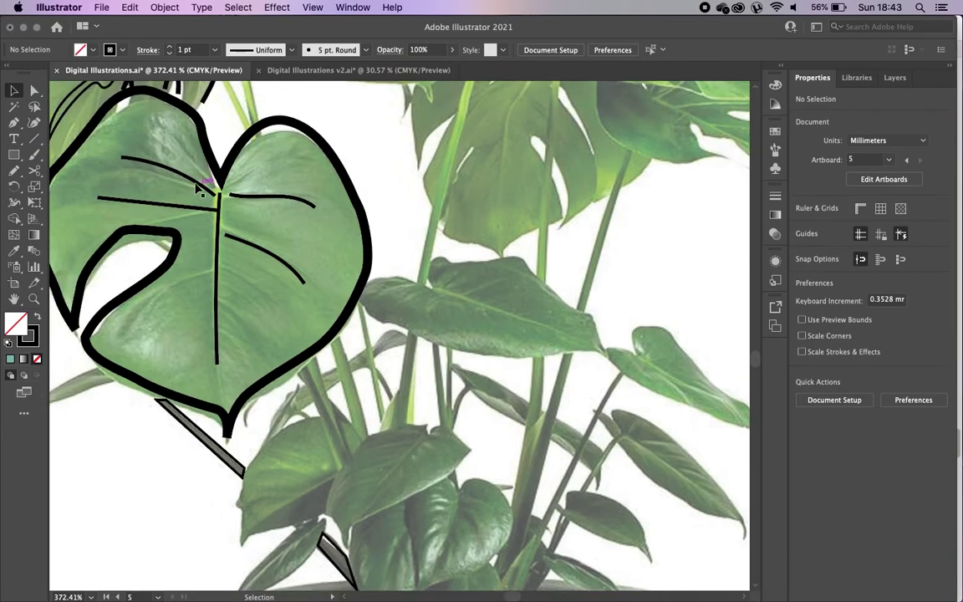
left_click(175, 174)
left_click(187, 165)
left_click(194, 183)
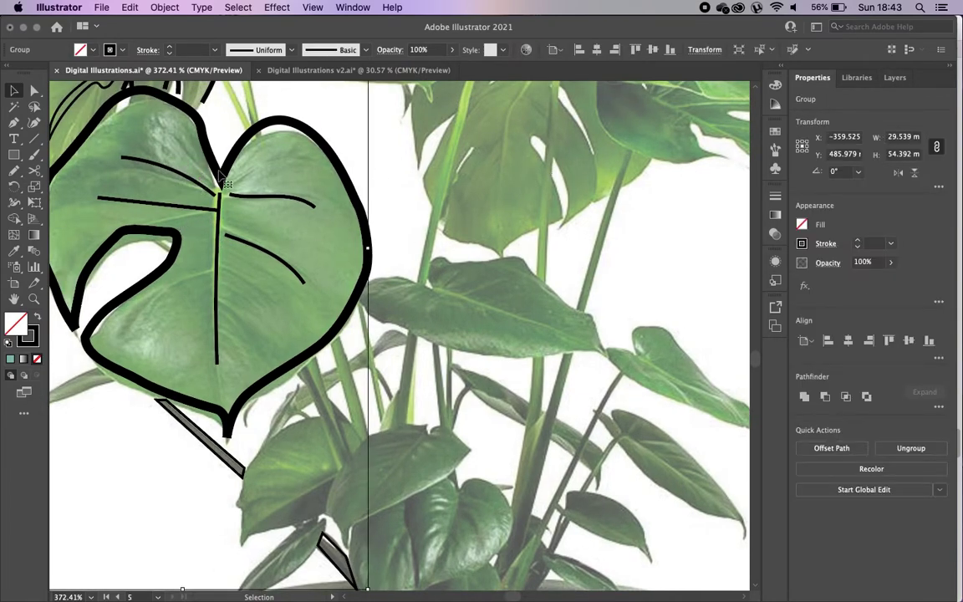
left_click(192, 163)
left_click(197, 181)
left_click(895, 77)
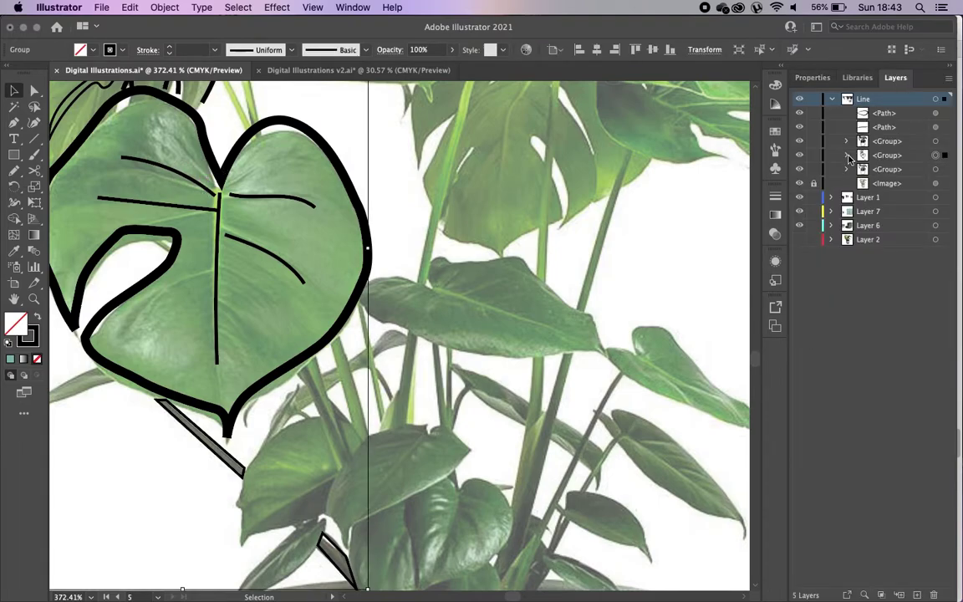
left_click(848, 156)
Step: Select the leaf's vein paths and the central midrib together from the layer list
left_click(909, 186)
left_click(943, 186)
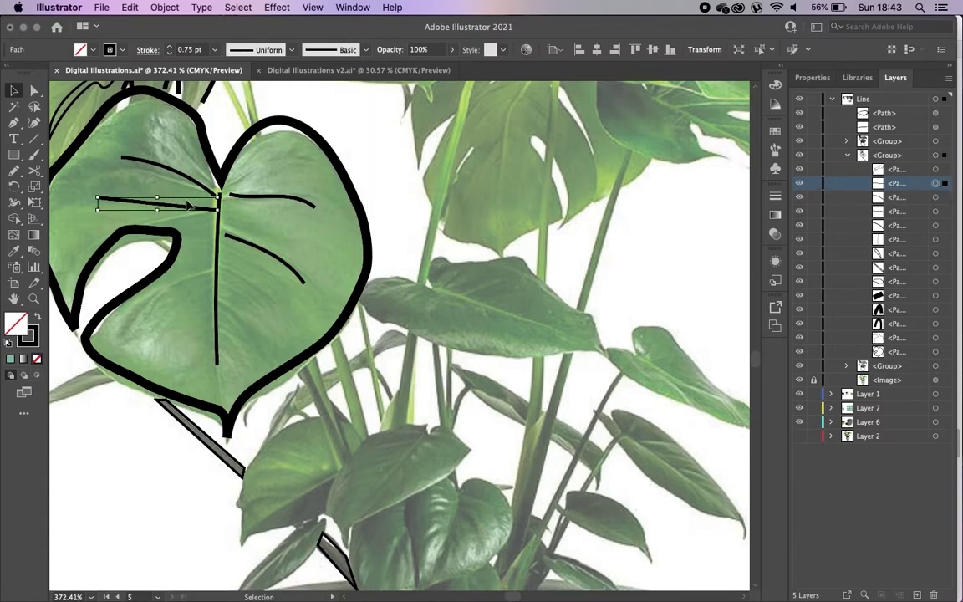
left_click(219, 244)
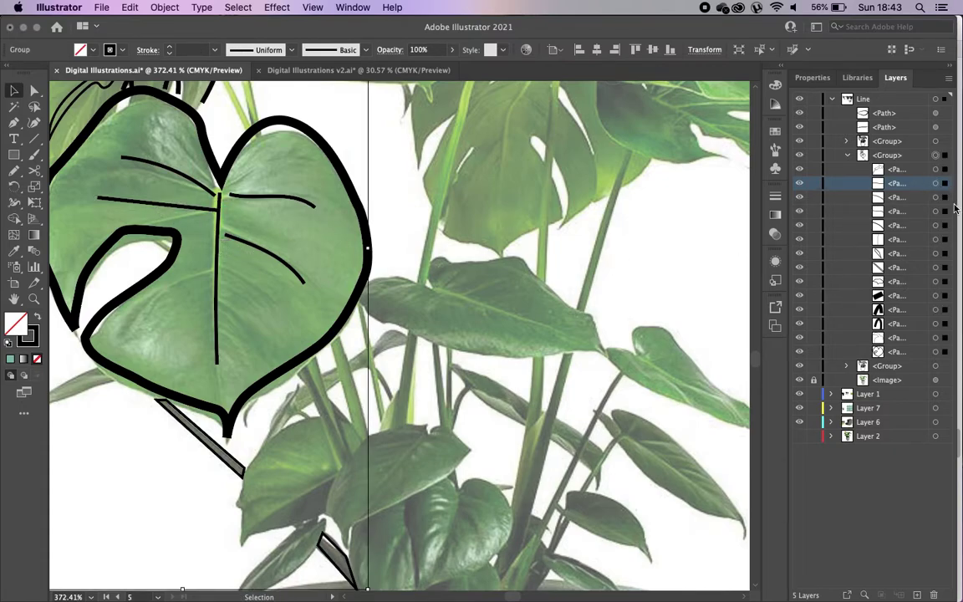
left_click(943, 193)
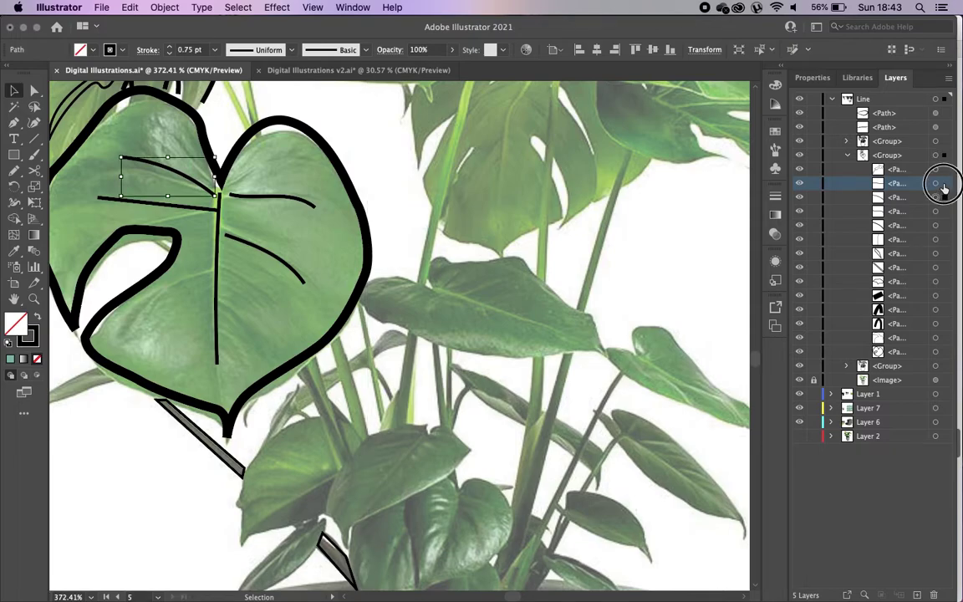
left_click(944, 183, "shift")
left_click(944, 211, "shift")
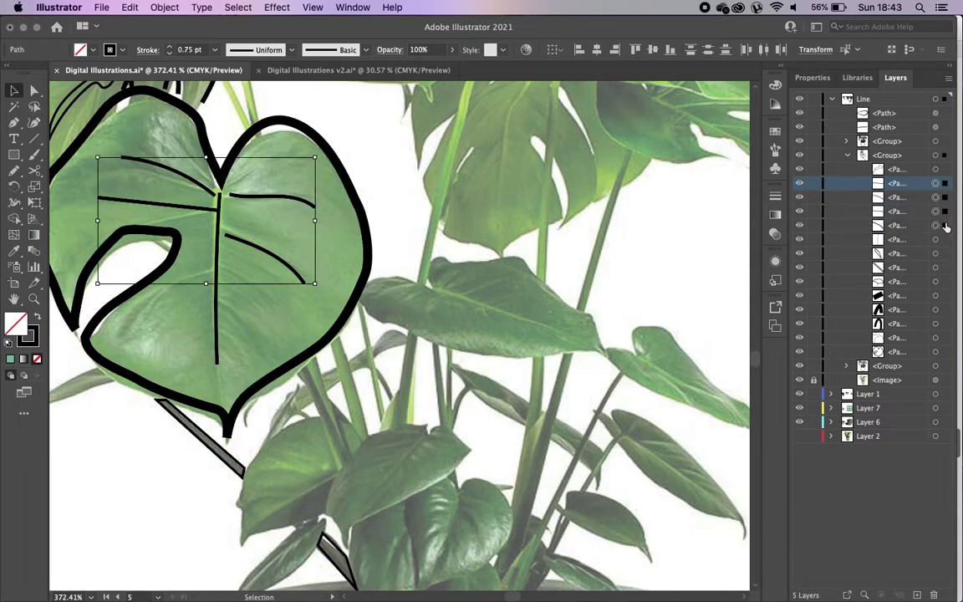
left_click(945, 239, "shift")
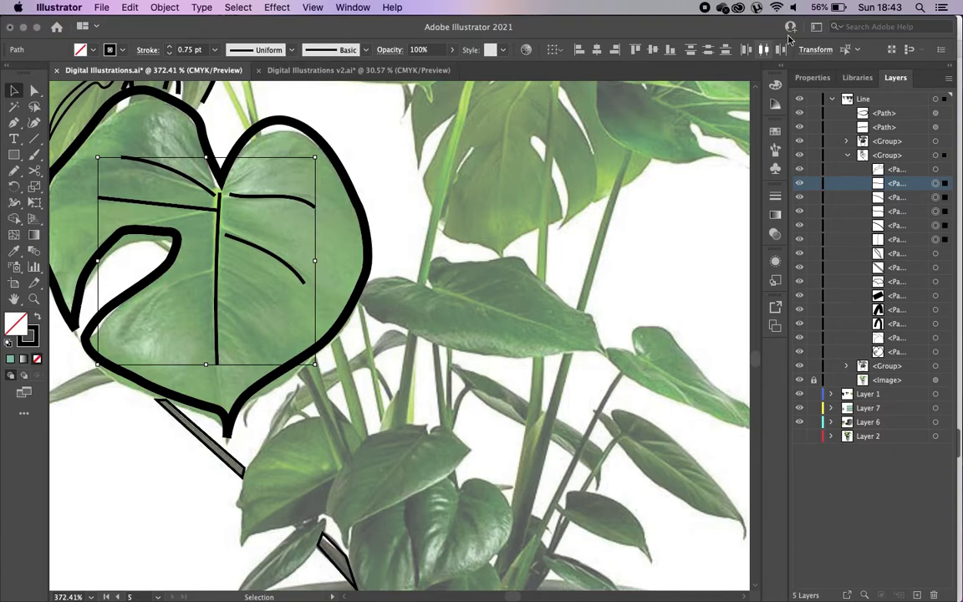
left_click(809, 76)
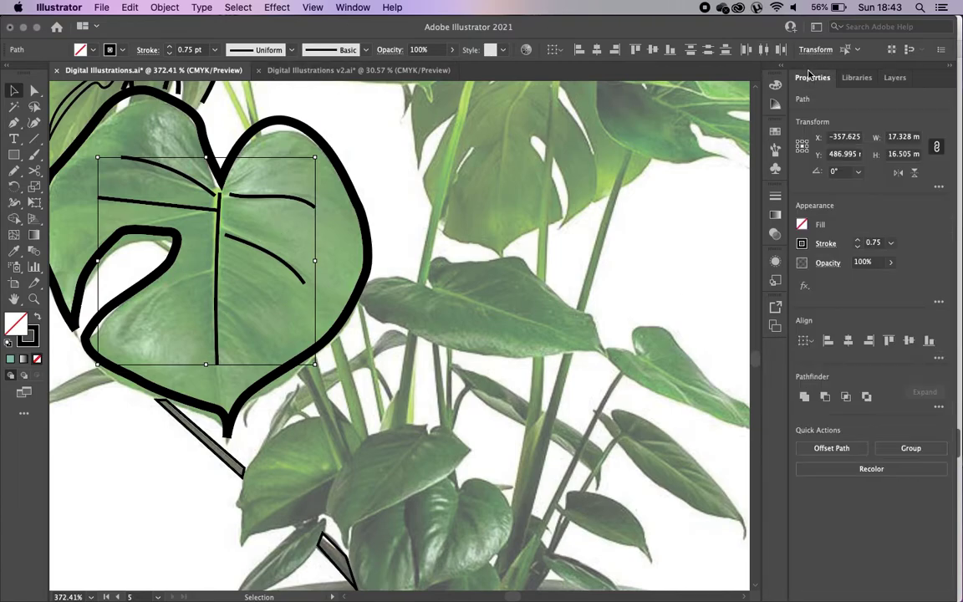
Step: Give the veins a tapered width profile, flipped along, with a 2 pt stroke
left_click(825, 242)
left_click(777, 450)
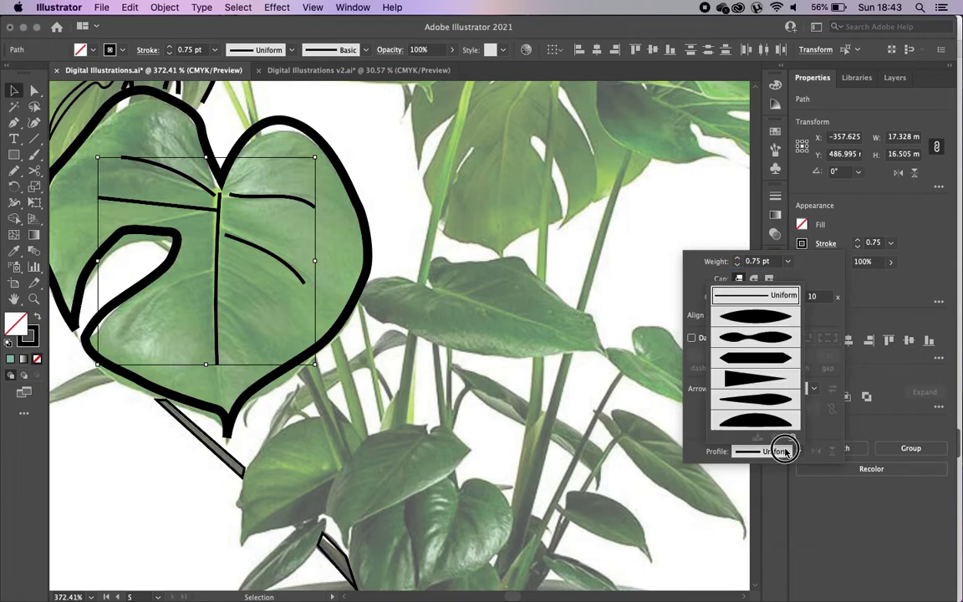
left_click(757, 398)
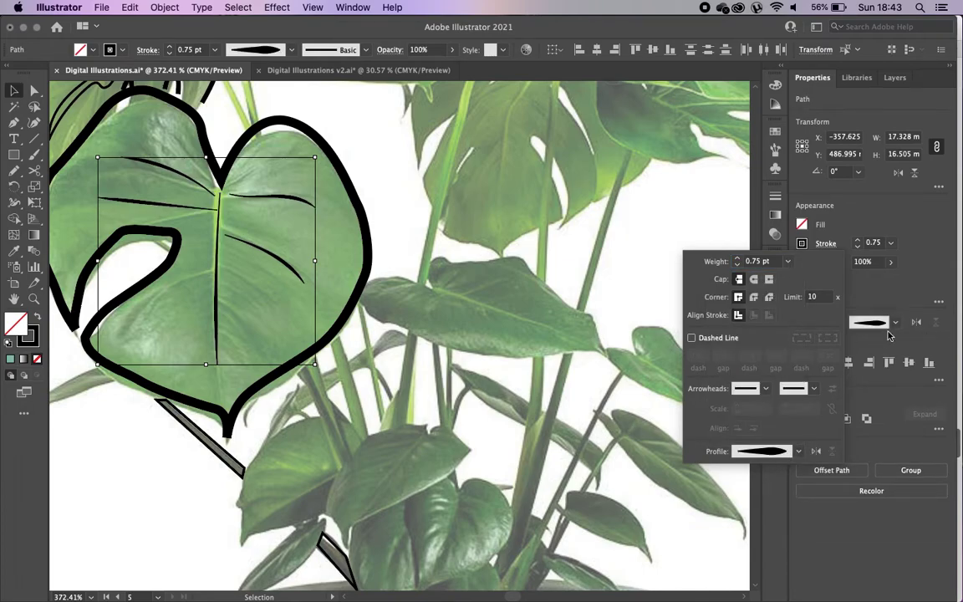
left_click(917, 325)
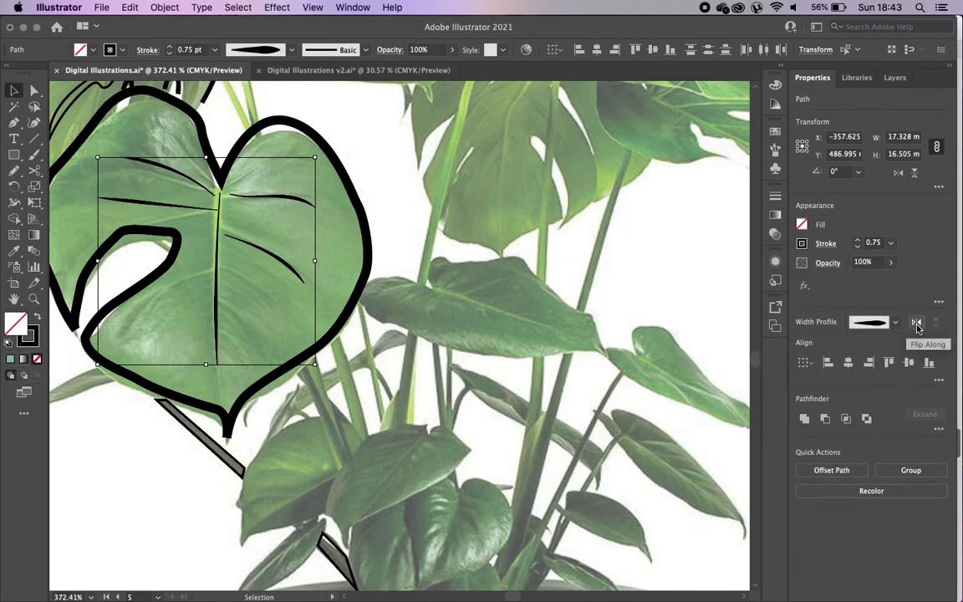
left_click(916, 325)
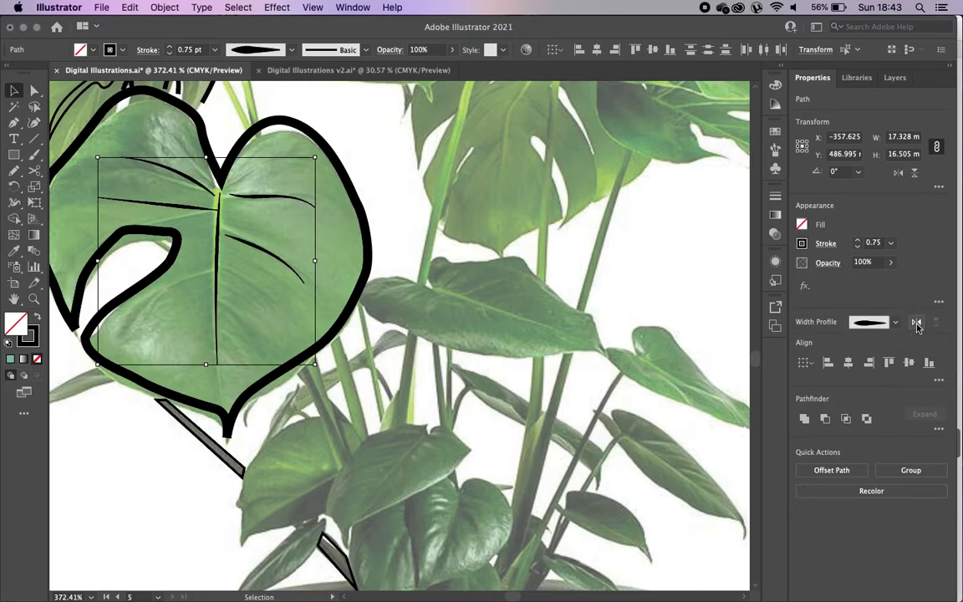
left_click(857, 243)
left_click(857, 242)
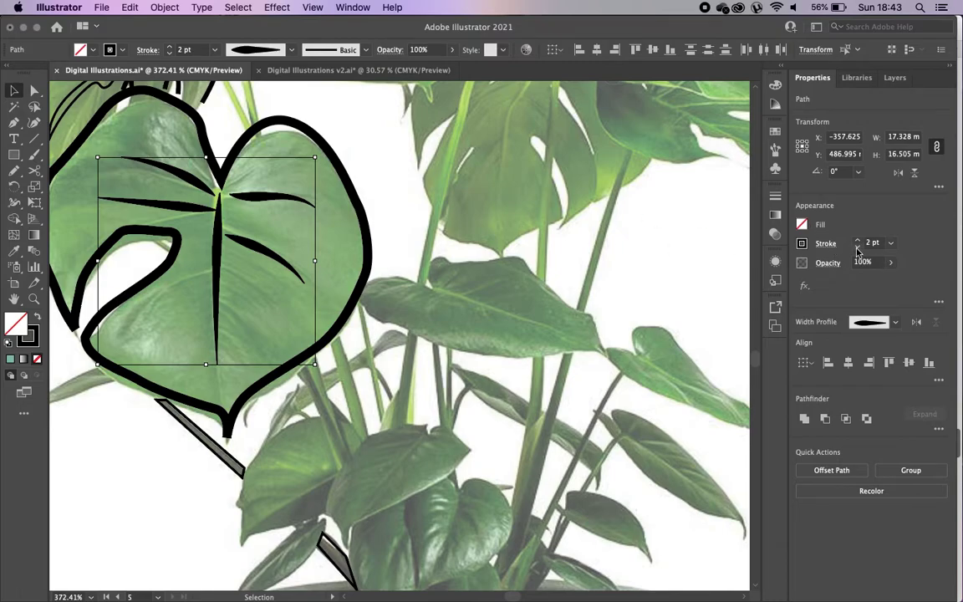
left_click(422, 237)
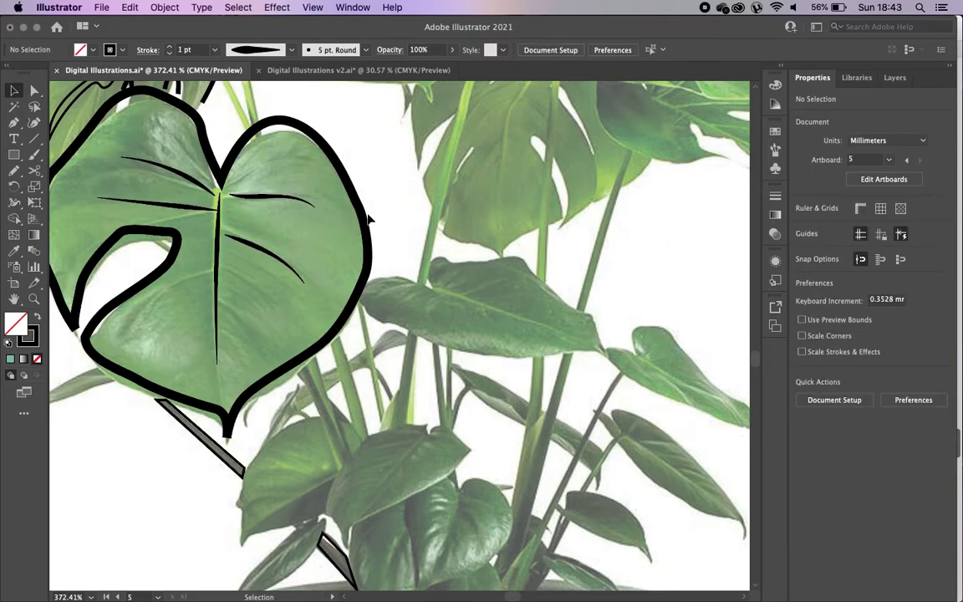
Step: Inside the leaf group, apply the pinched width profile to the leaf outline
left_click(369, 216)
left_click(364, 207)
left_click(361, 201)
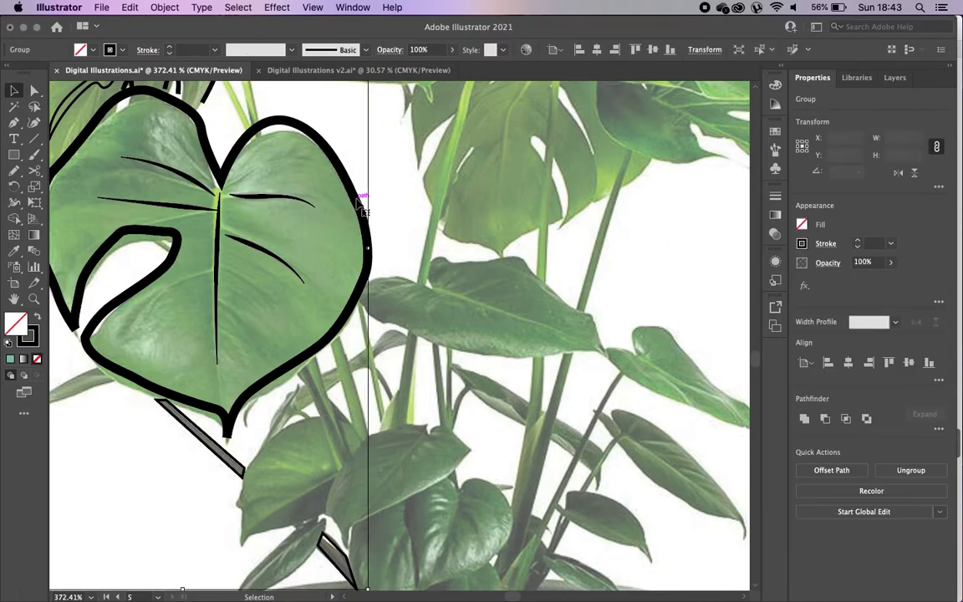
double_click(362, 205)
left_click(365, 209)
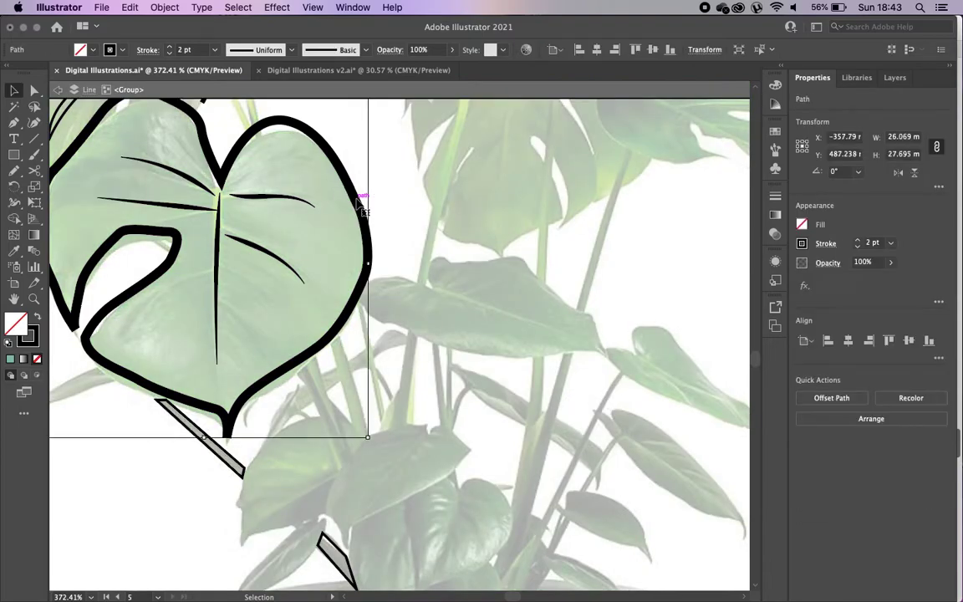
left_click(825, 245)
left_click(796, 452)
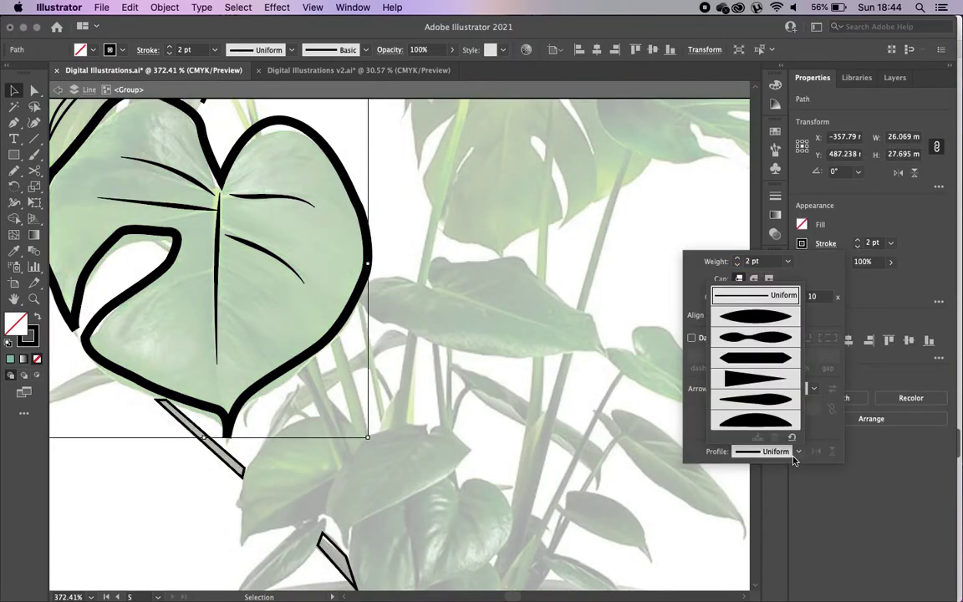
left_click(758, 336)
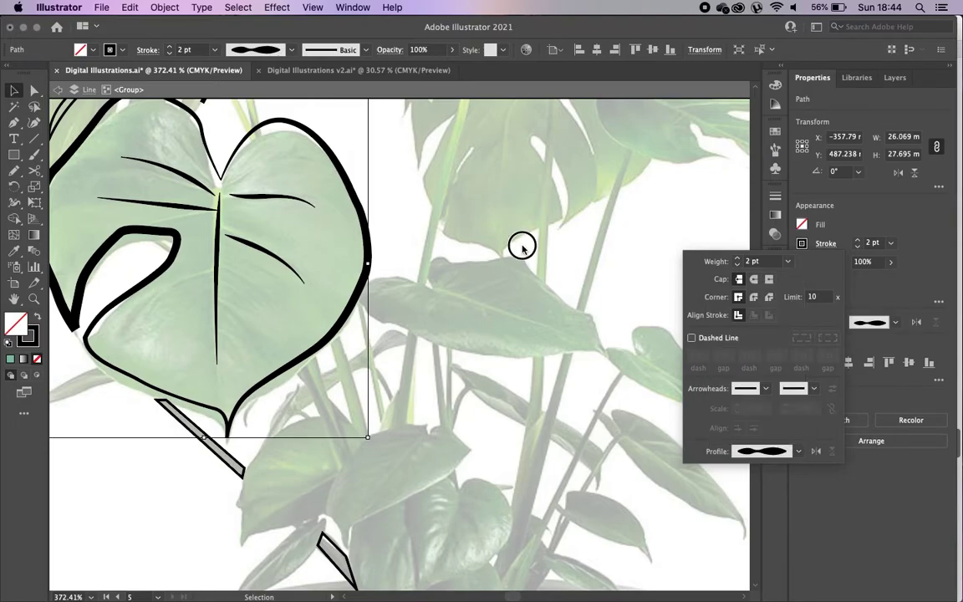
double_click(463, 209)
Step: Select the leaf's veins with Direct Selection to check them, then deselect
scroll(462, 208, "down", 3)
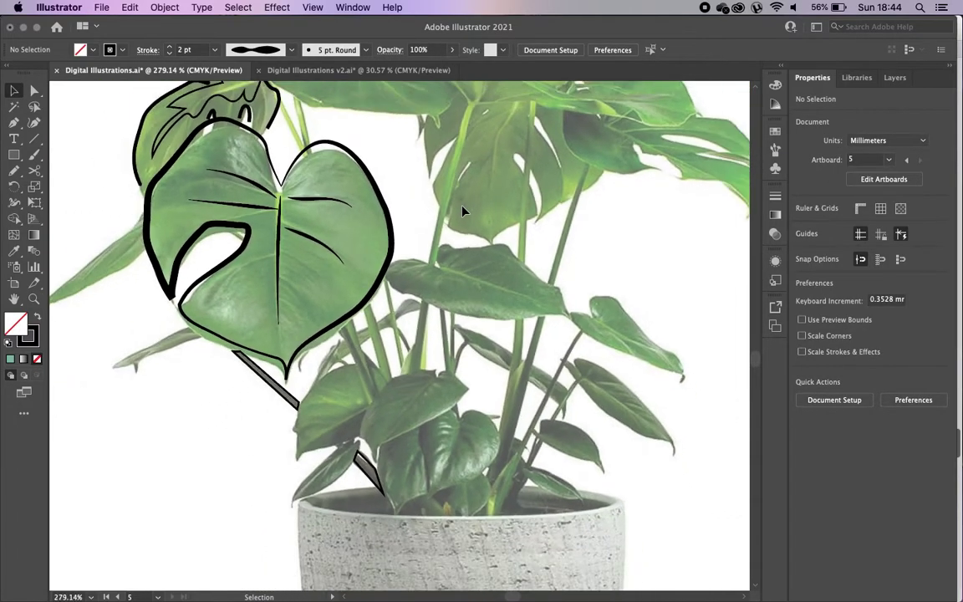
scroll(463, 208, "up", 2)
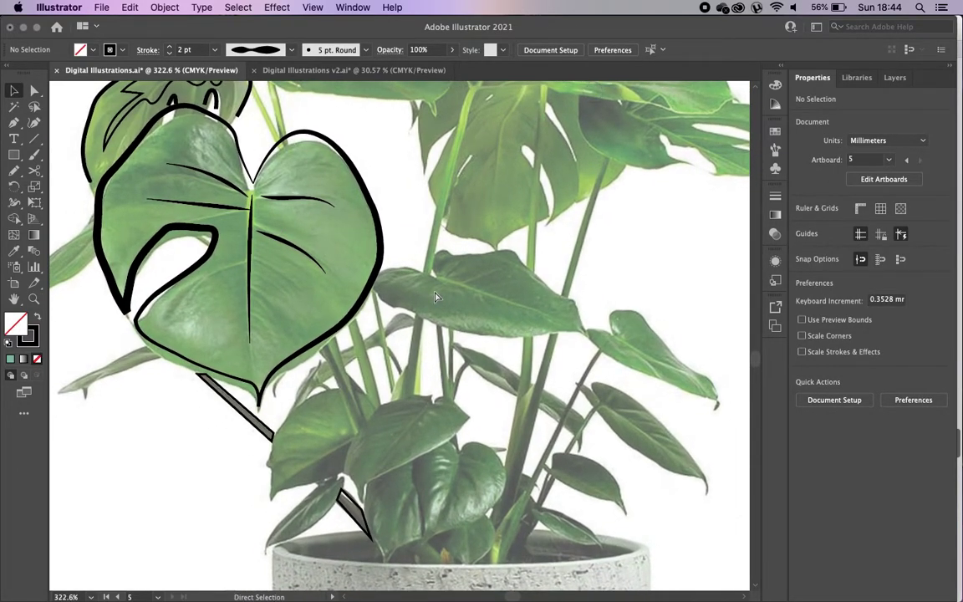
key("a")
left_click_drag(308, 206, 435, 297)
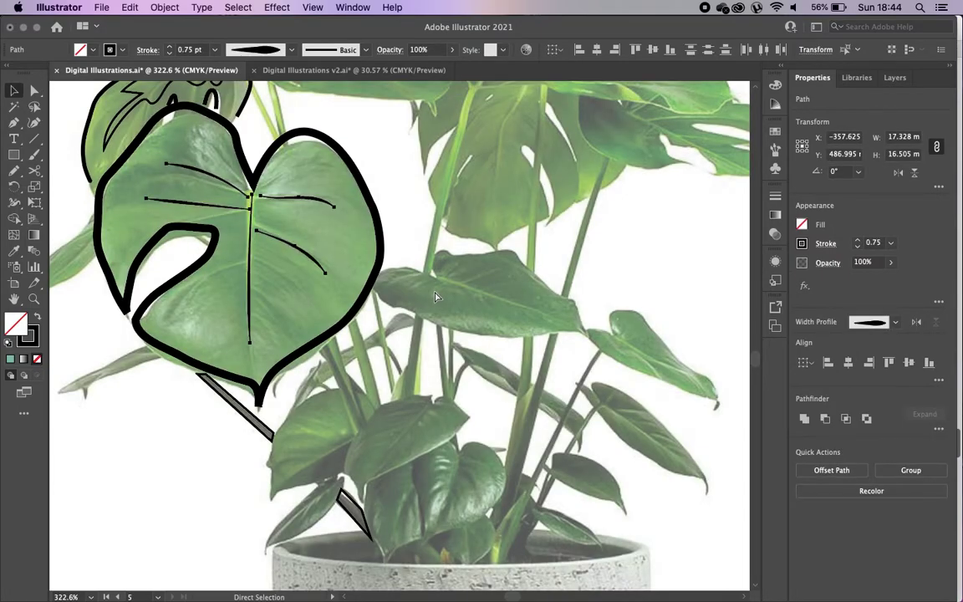
key("v")
left_click(512, 302)
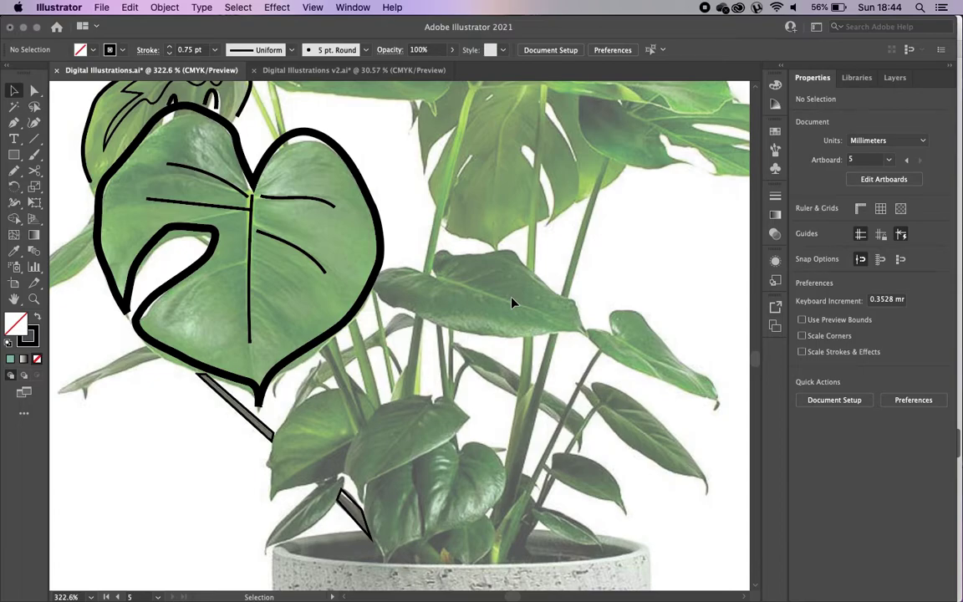
right_click(512, 302)
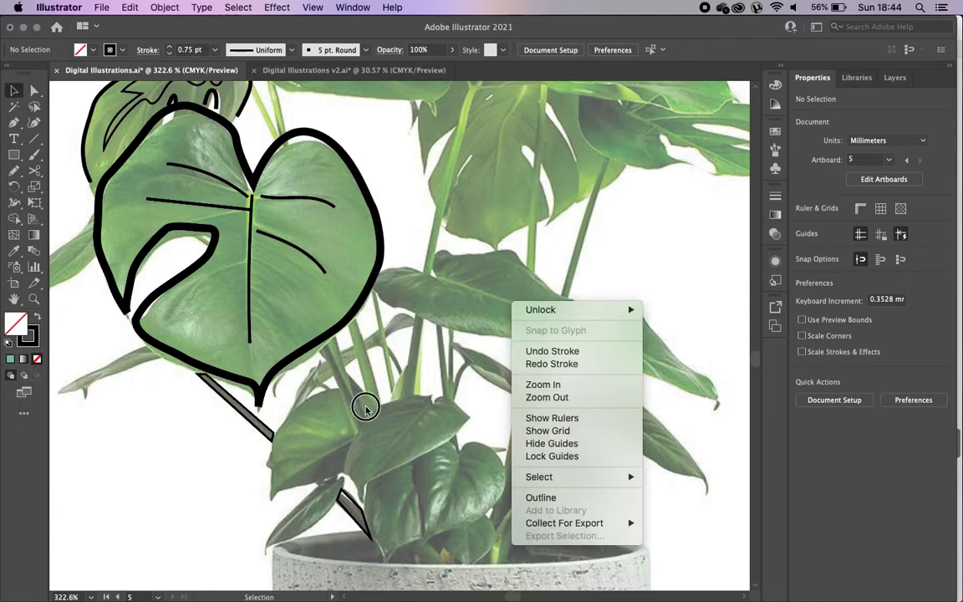
left_click(316, 464)
scroll(392, 359, "up", 5)
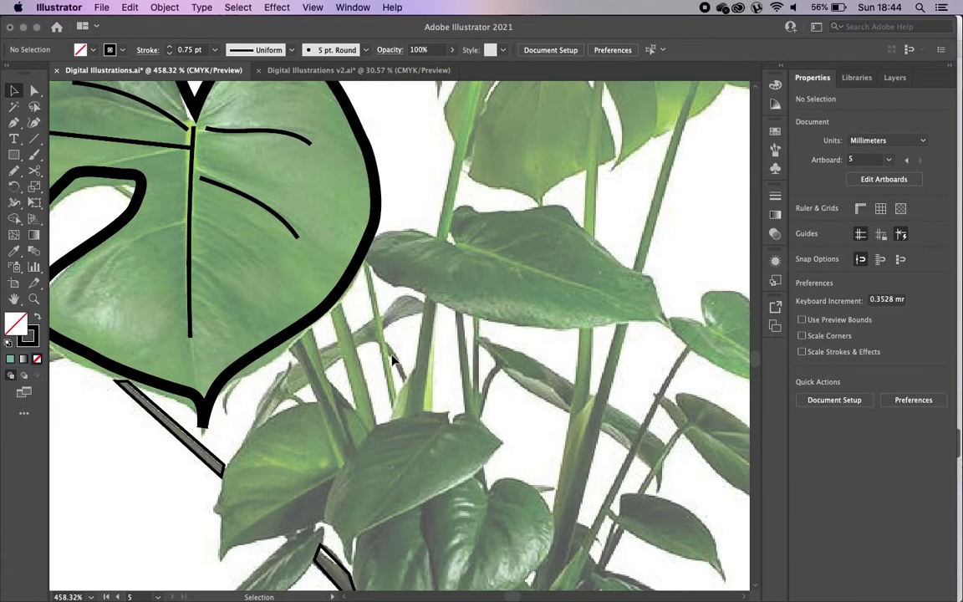
scroll(389, 359, "left", 5)
scroll(374, 356, "up", 2)
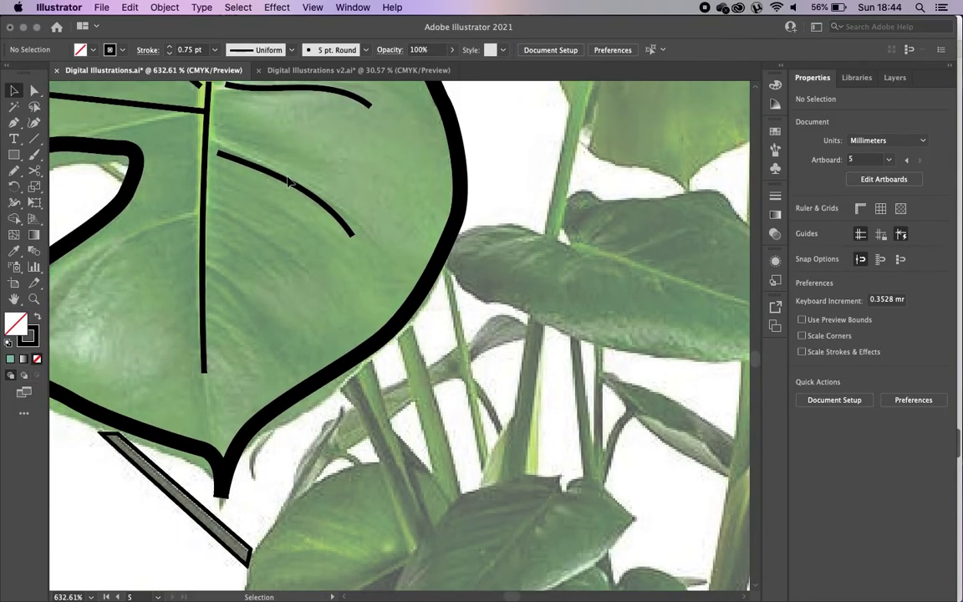
left_click(253, 167)
double_click(253, 167)
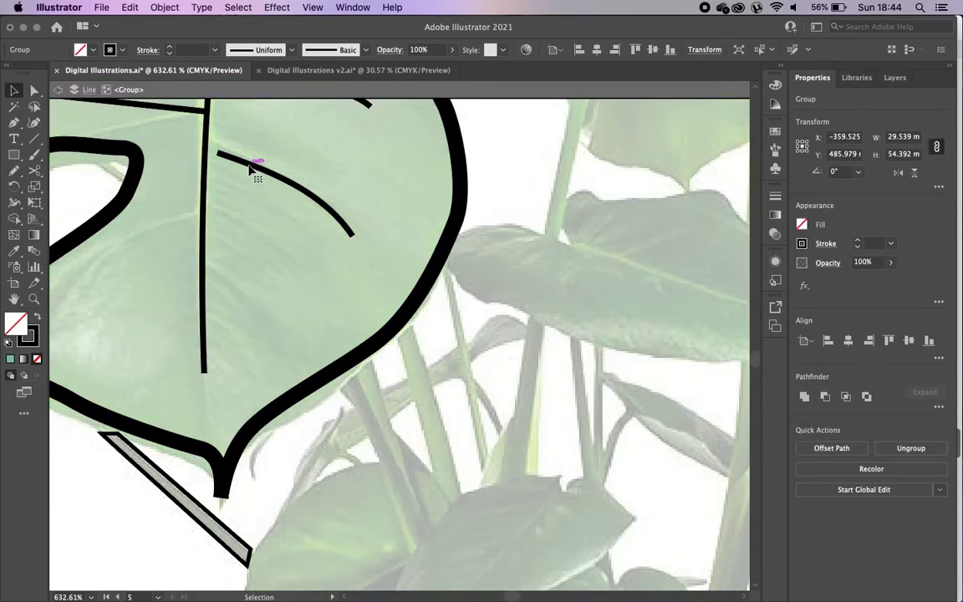
left_click(254, 164)
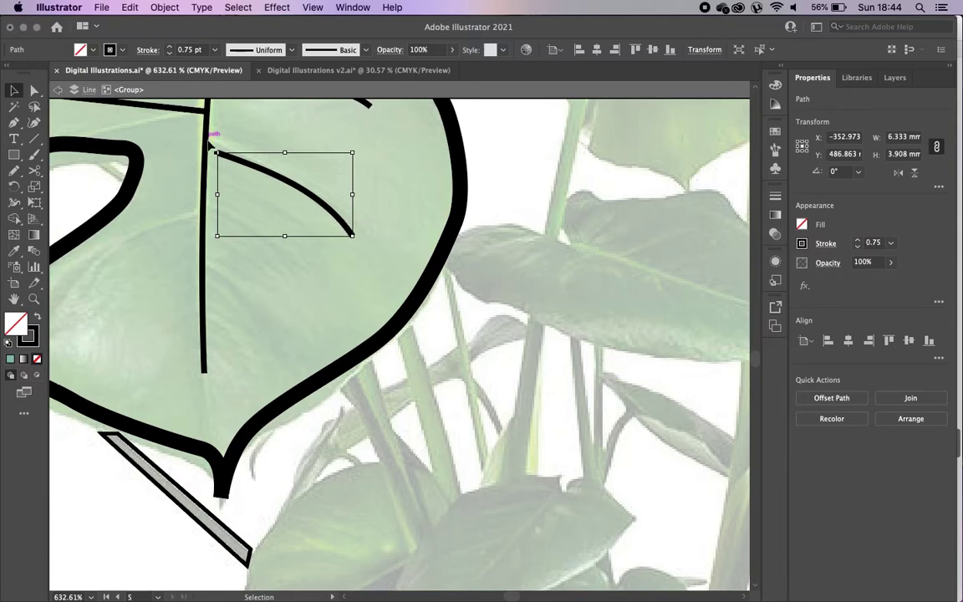
scroll(376, 315, "up", 2)
scroll(426, 317, "right", 5)
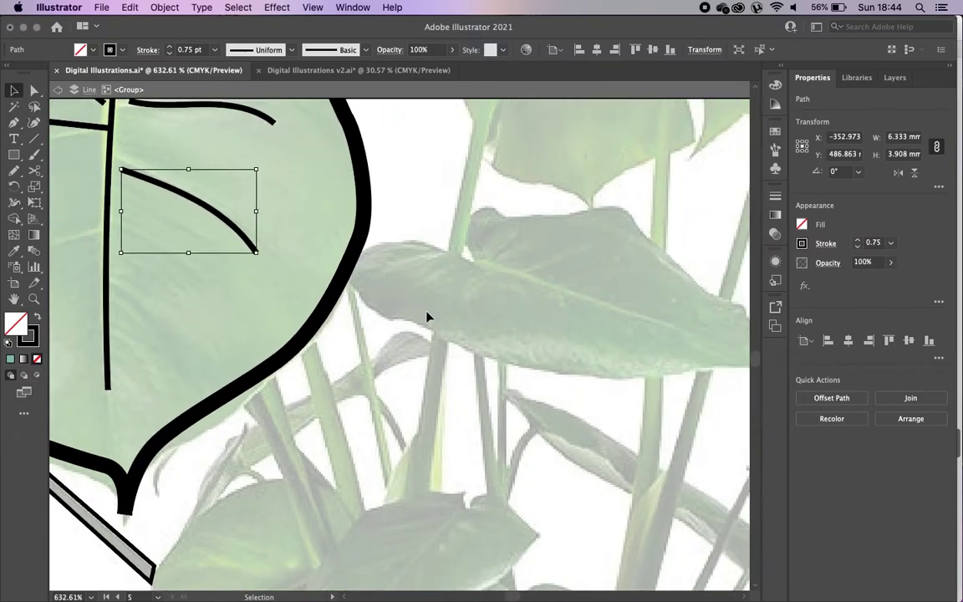
left_click(498, 326)
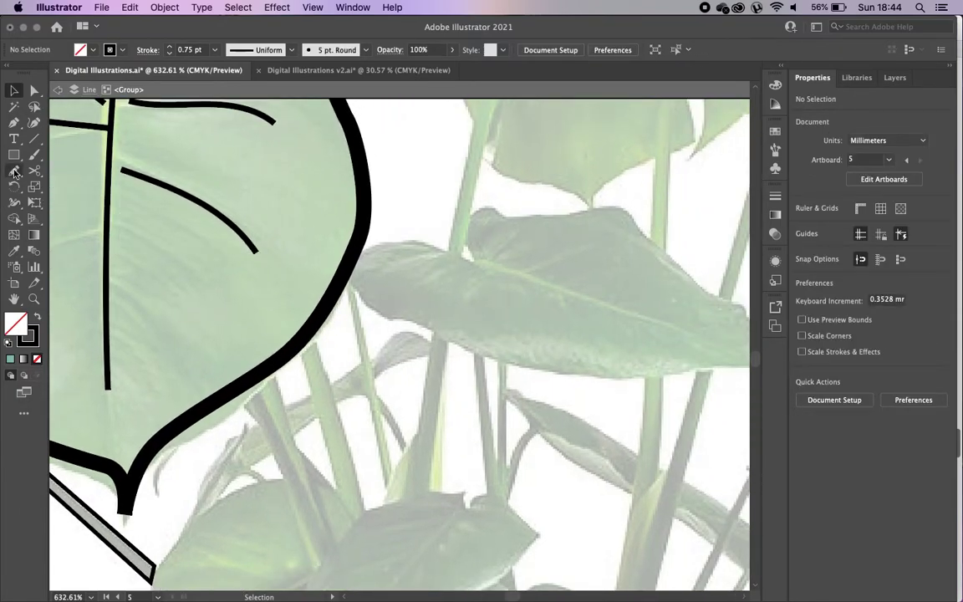
left_click(13, 125)
Step: Draw a three-point L-shaped path: a horizontal stroke left of the leaf turning straight down
left_click(425, 219)
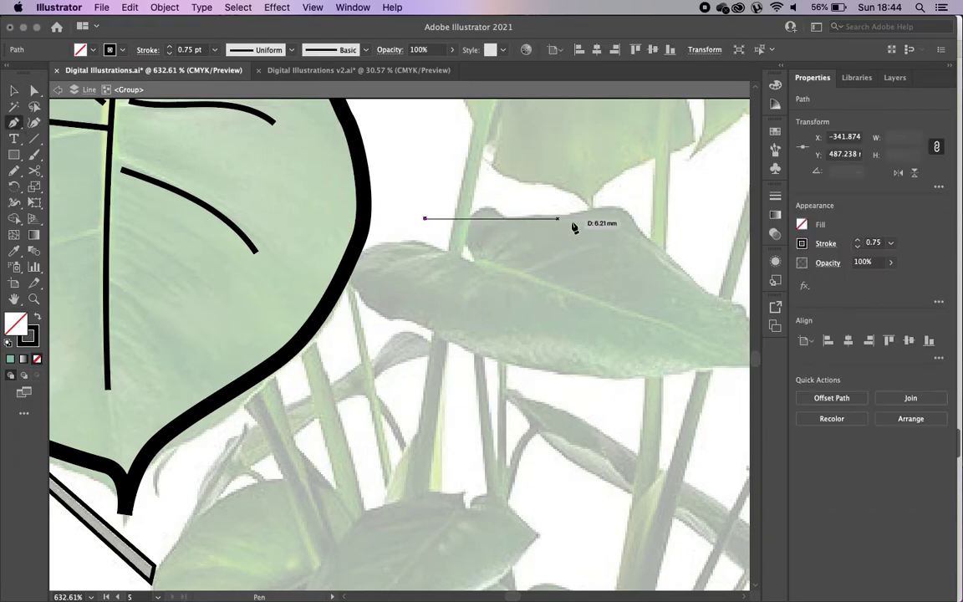
left_click(575, 221)
left_click(575, 333)
key("Escape")
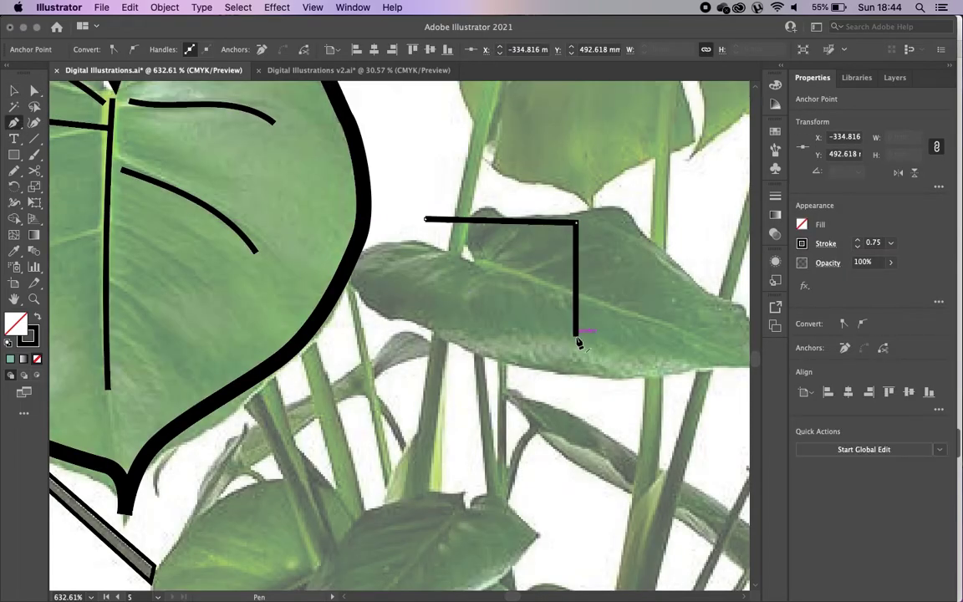
left_click(12, 90)
scroll(458, 232, "up", 5)
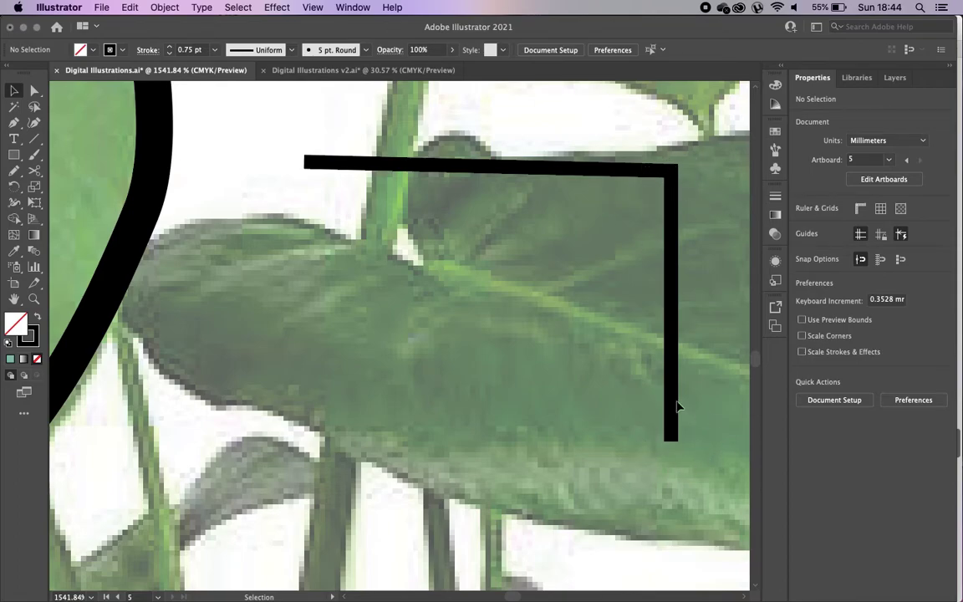
Step: Give the L-shaped line Round Cap ends and a Round Join corner
left_click(674, 178)
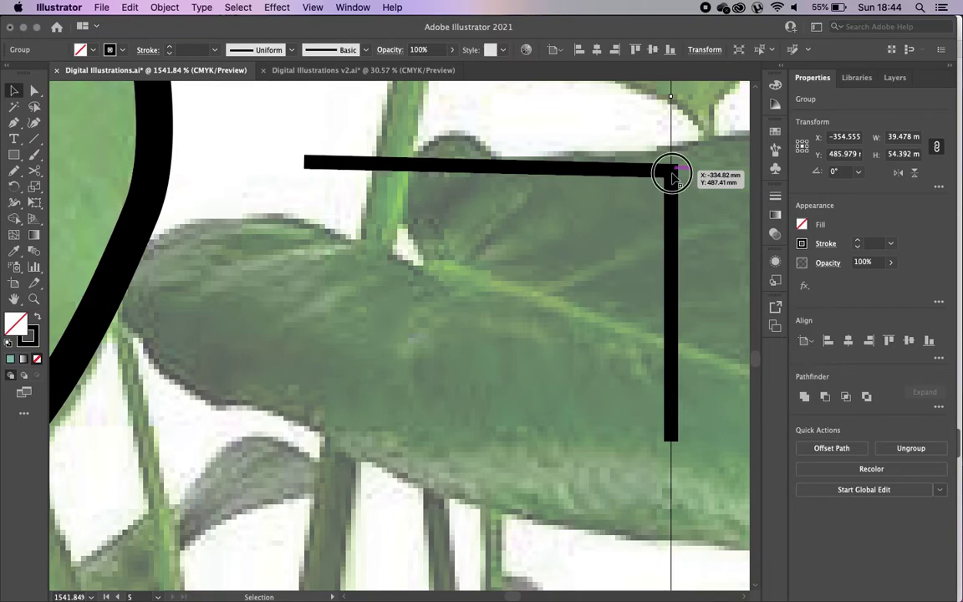
double_click(674, 179)
left_click(674, 177)
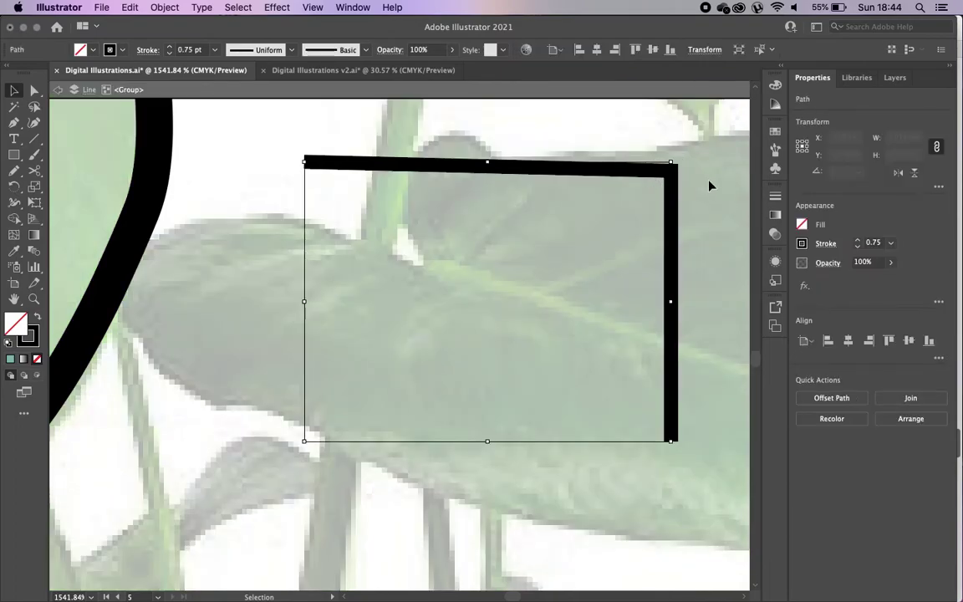
left_click(825, 243)
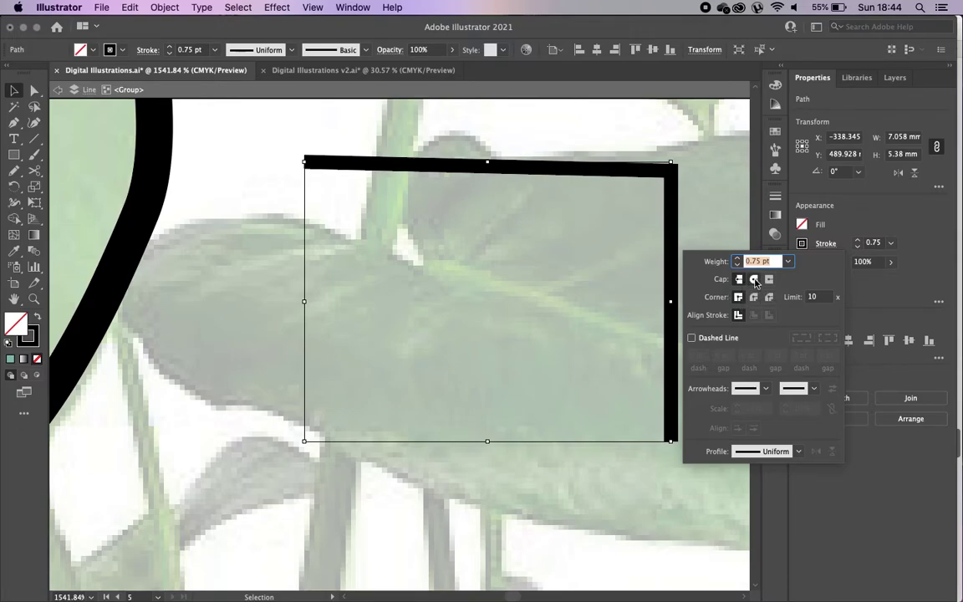
left_click(755, 281)
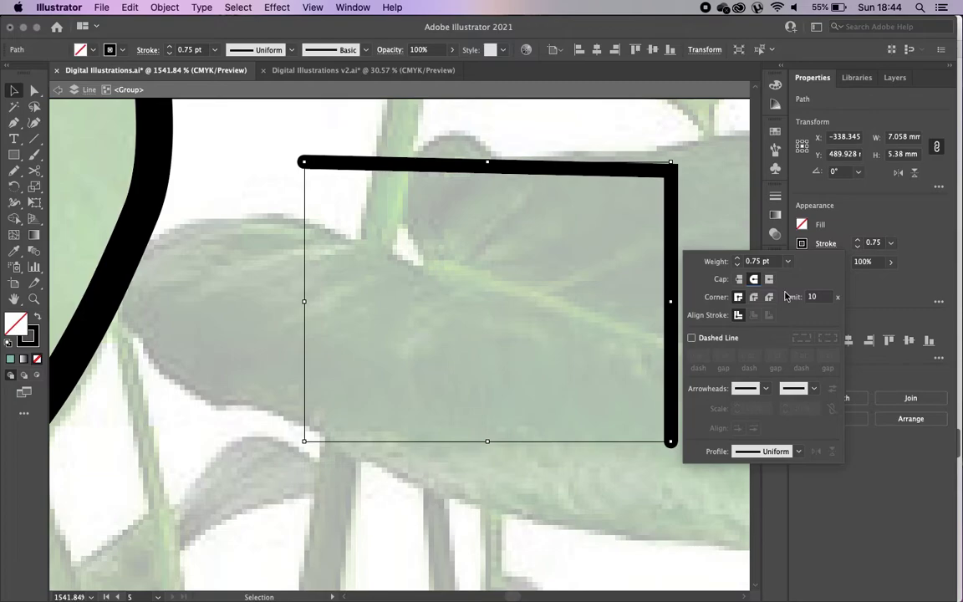
left_click(740, 281)
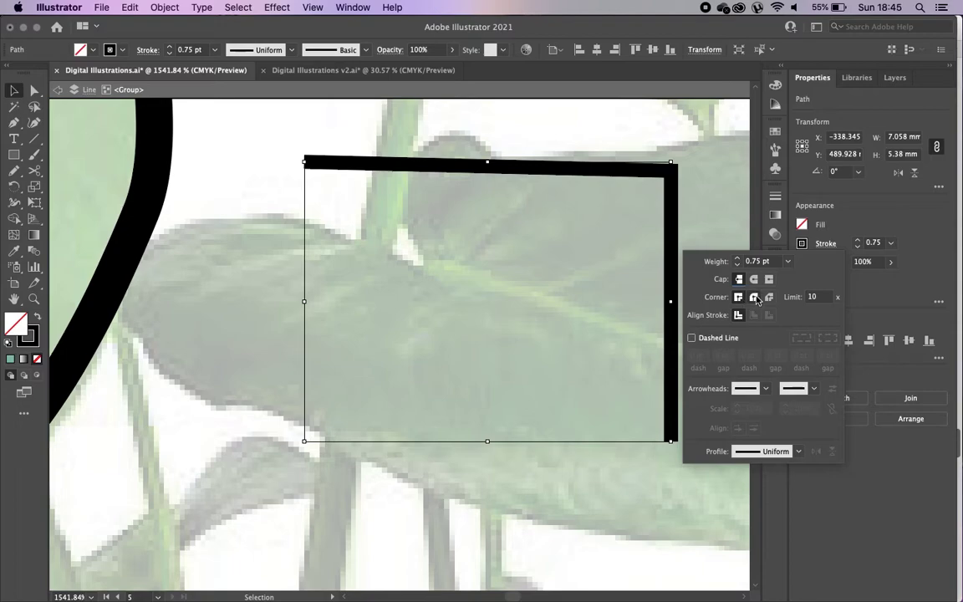
left_click(753, 299)
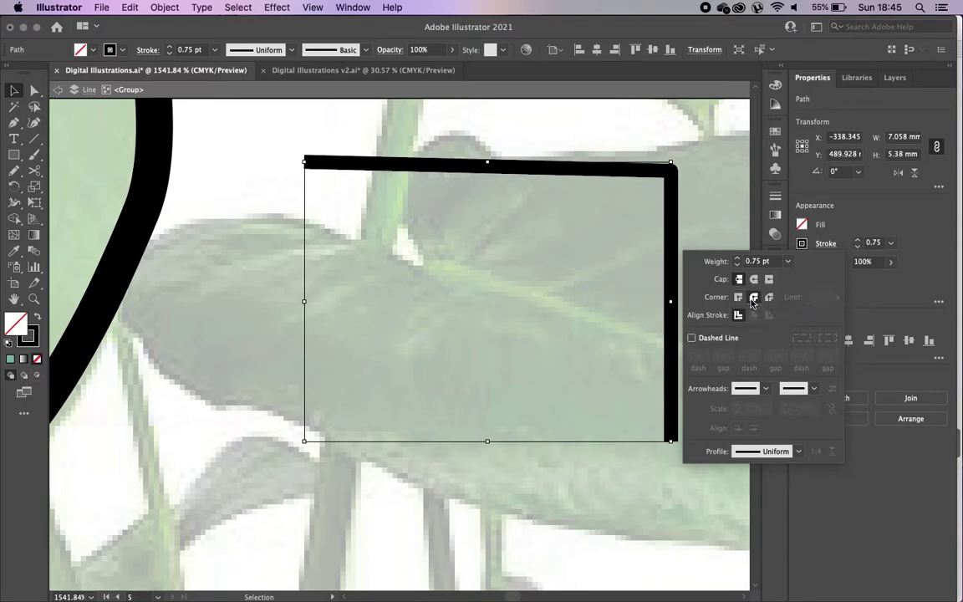
left_click(753, 280)
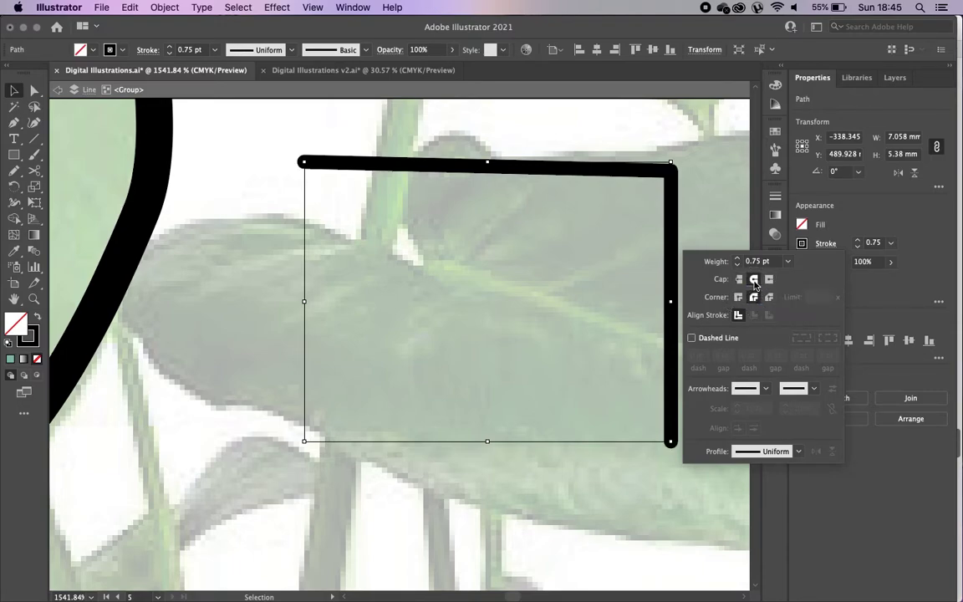
left_click(715, 201)
Step: Undo the last stroke change on the line and deselect it
scroll(715, 203, "down", 3)
scroll(715, 203, "right", 2)
key("super+z")
key("super+z")
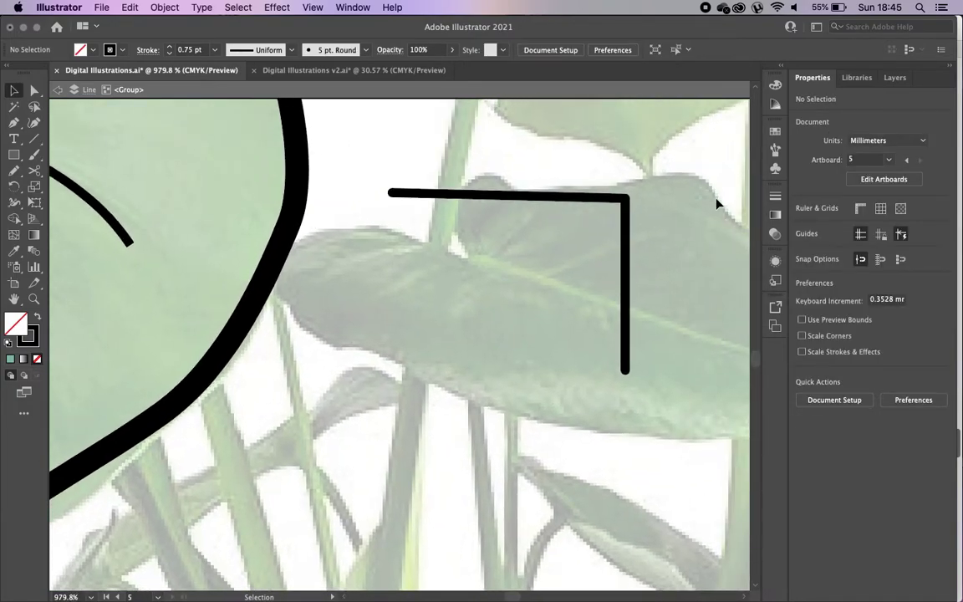
key("super")
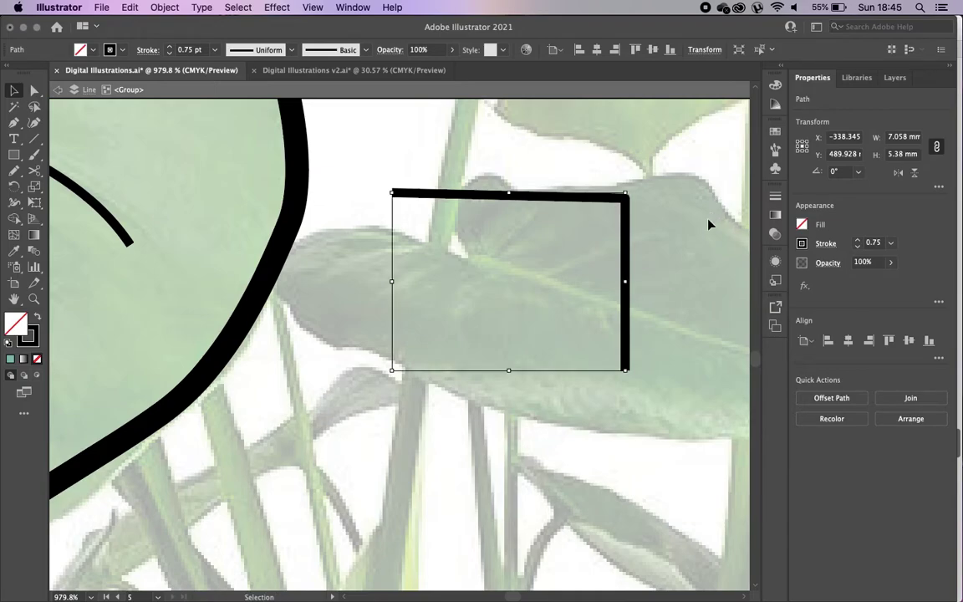
left_click(709, 224)
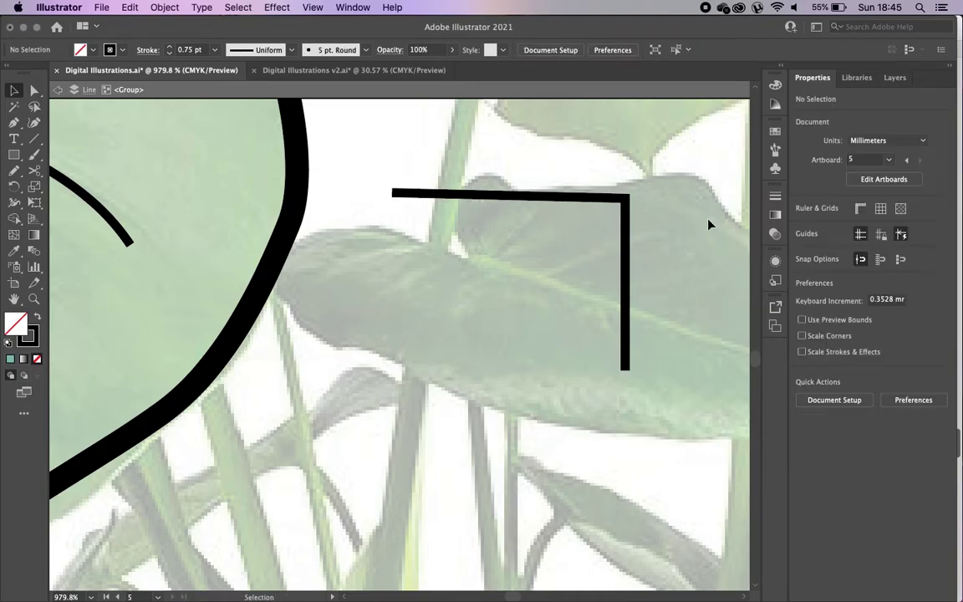
key("super+z")
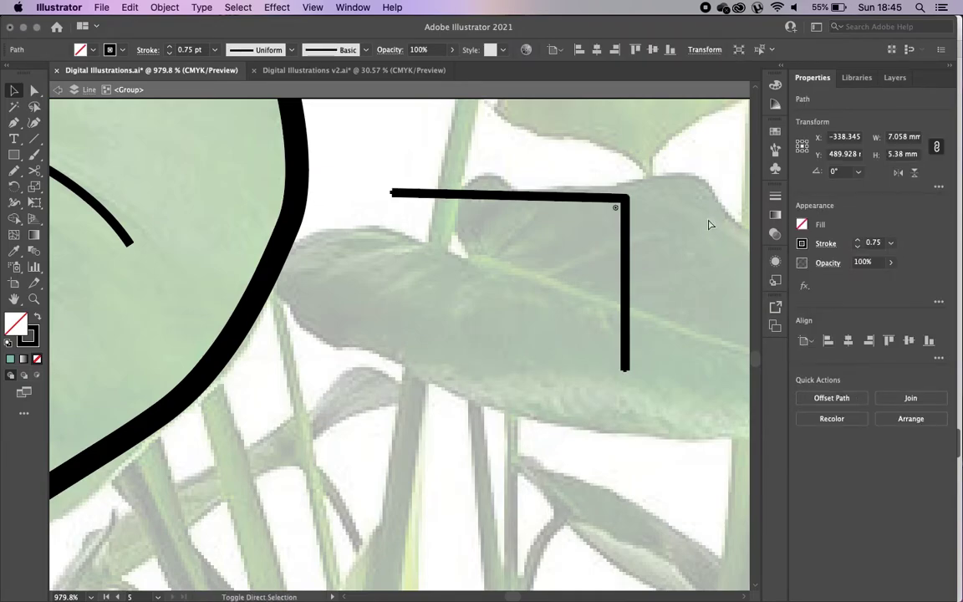
left_click(708, 224, "super")
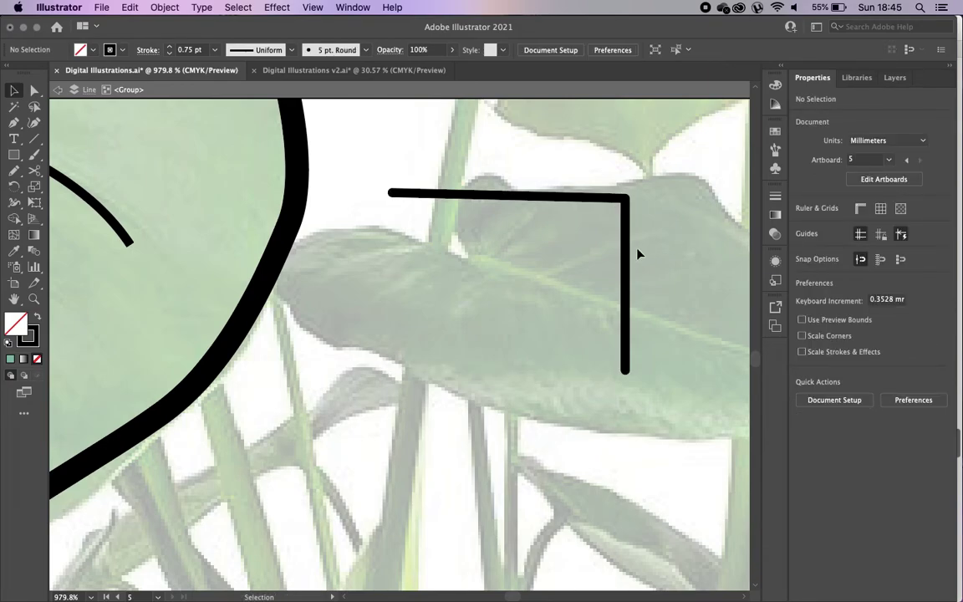
scroll(637, 253, "down", 5)
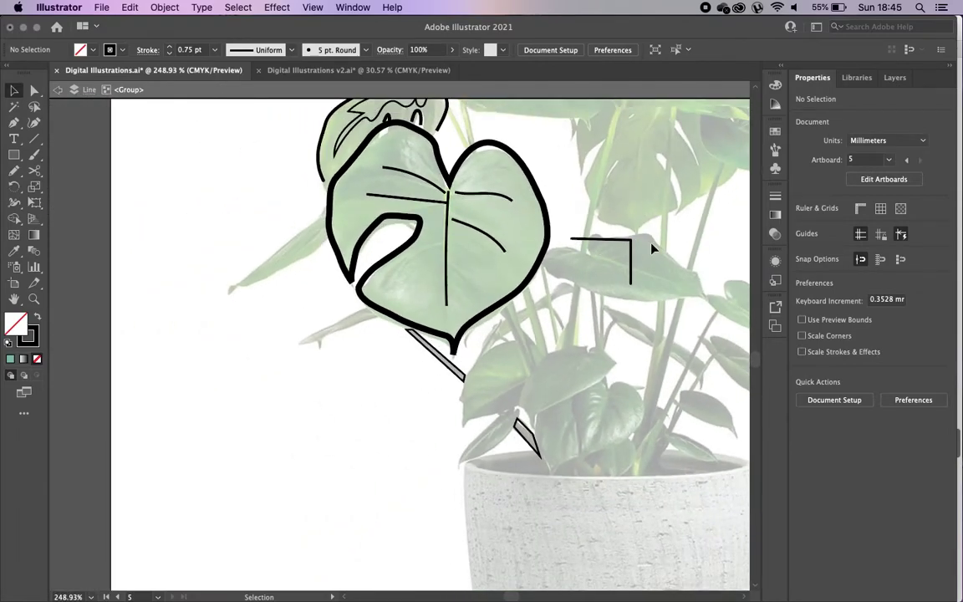
scroll(462, 230, "down", 4)
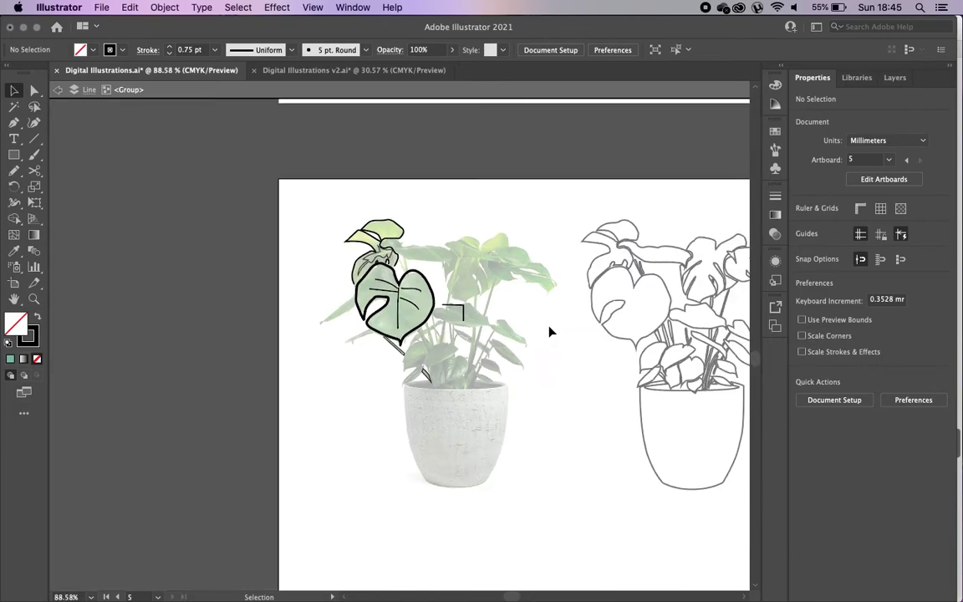
Step: Exit the group and move the two brush-stroke samples up beside the plants
double_click(548, 329)
scroll(550, 331, "right", 5)
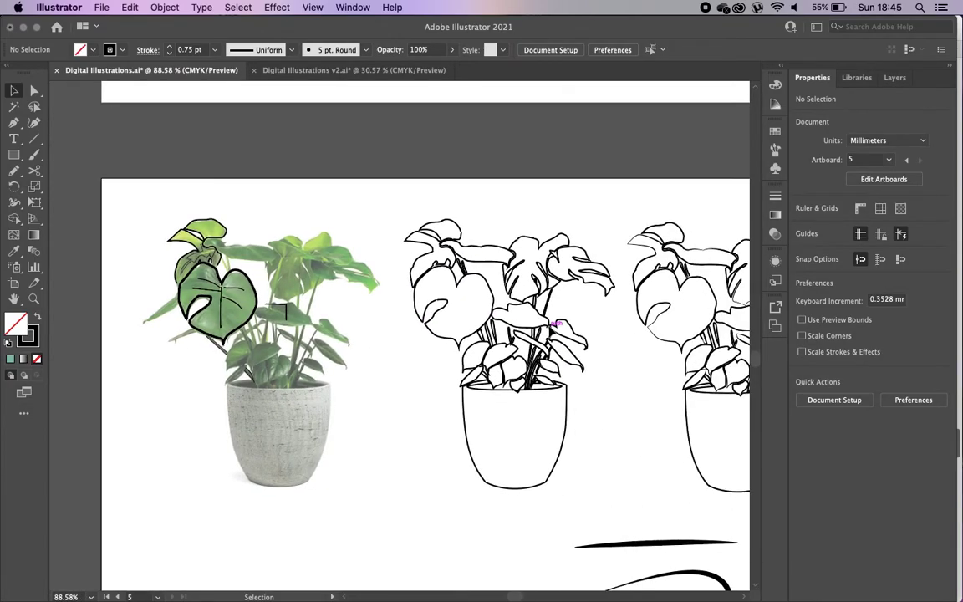
scroll(492, 460, "down", 4)
mouse_move(438, 389)
left_mouse_down()
mouse_move(506, 461)
mouse_move(568, 389)
mouse_move(644, 266)
mouse_move(731, 193)
mouse_move(700, 184)
left_mouse_up()
Step: Copy the third plant's outline drawing and place the copy below the photo plant
scroll(534, 209, "down", 5, "alt")
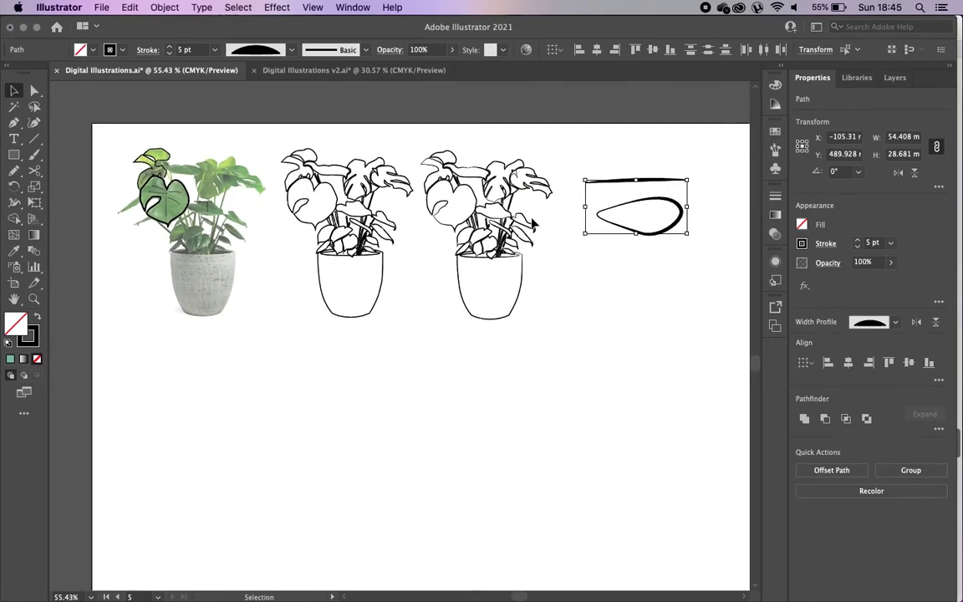
key("a")
left_click_drag(378, 115, 504, 329)
key("super+c")
key("super+v")
left_click_drag(383, 300, 144, 386)
left_click(453, 395)
key("super+1")
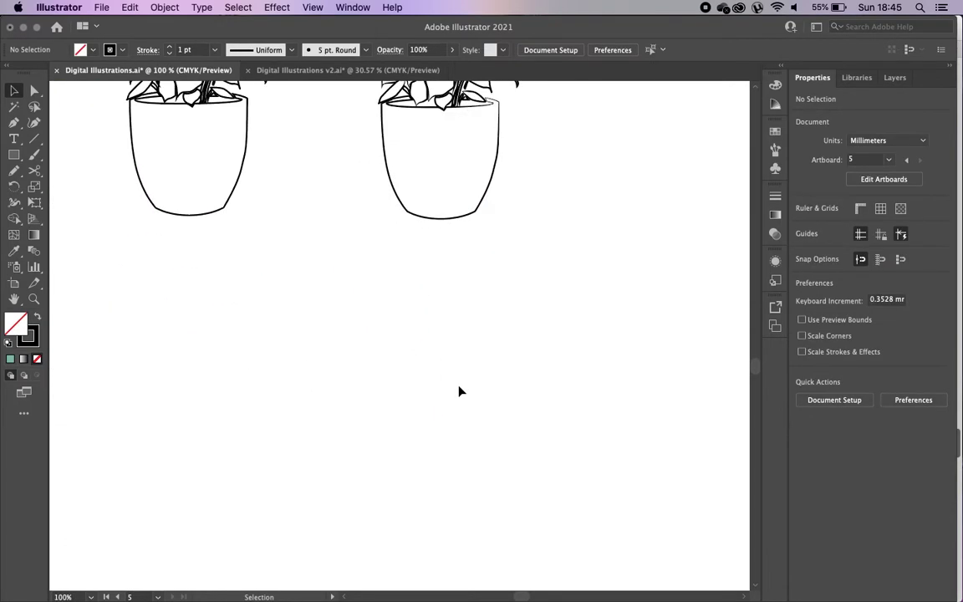
Step: Select all paths inside the copied plant group and apply the Uniform width profile at 1 pt
scroll(458, 389, "down", 3)
scroll(458, 389, "left", 8)
left_click(316, 309)
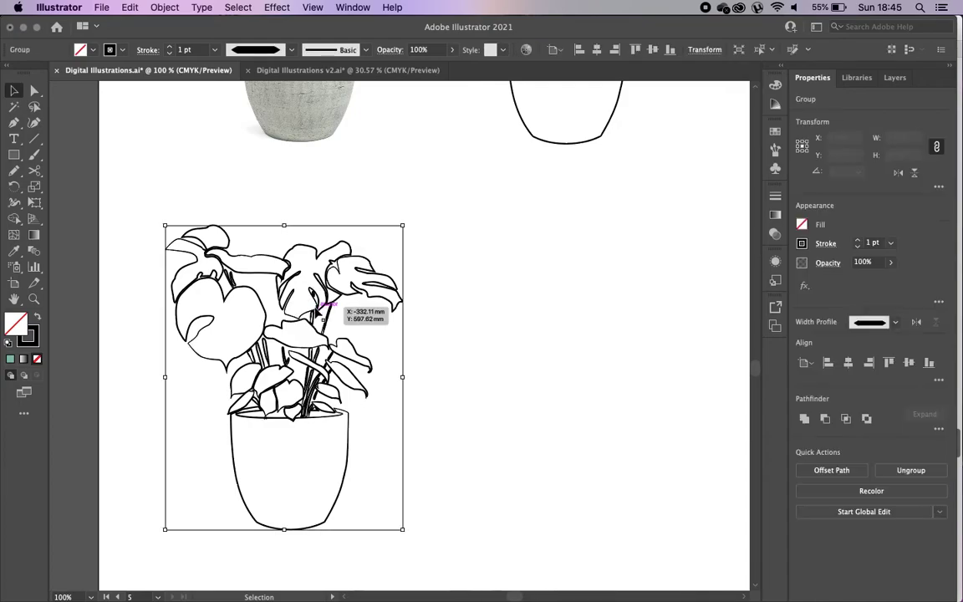
double_click(316, 309)
left_click(316, 309)
scroll(322, 307, "up", 5)
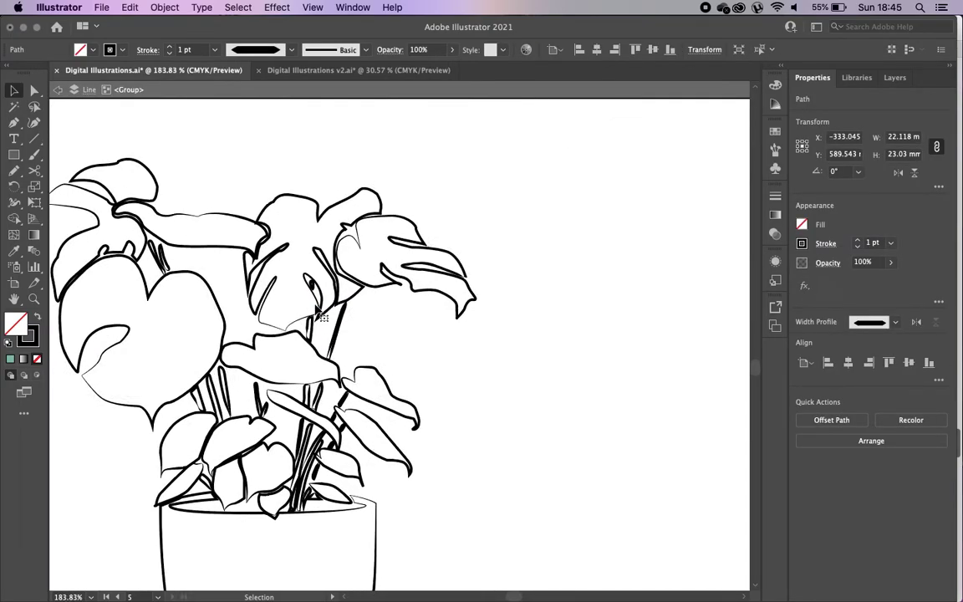
scroll(435, 340, "down", 5, "alt")
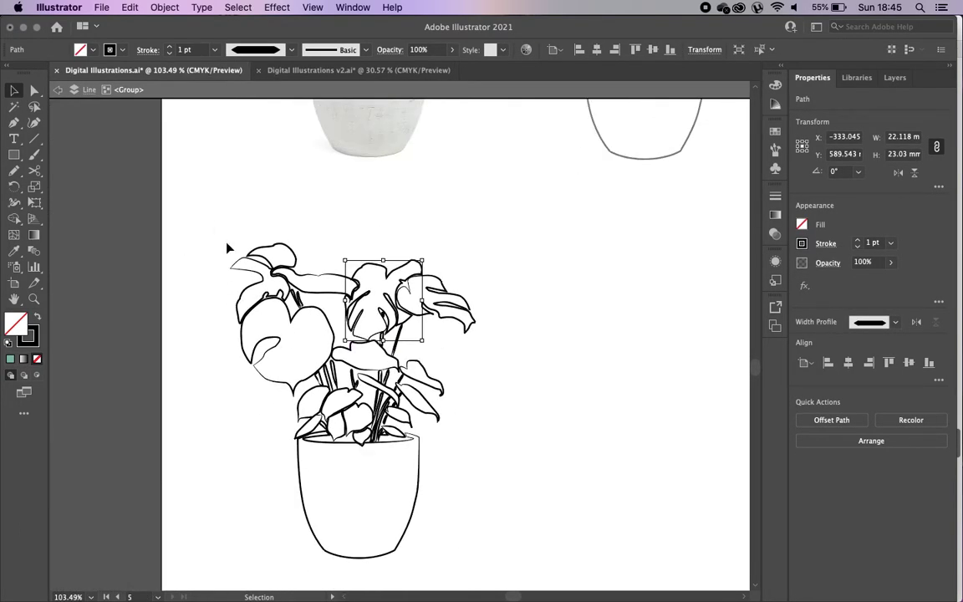
key("super+a")
left_click(893, 322)
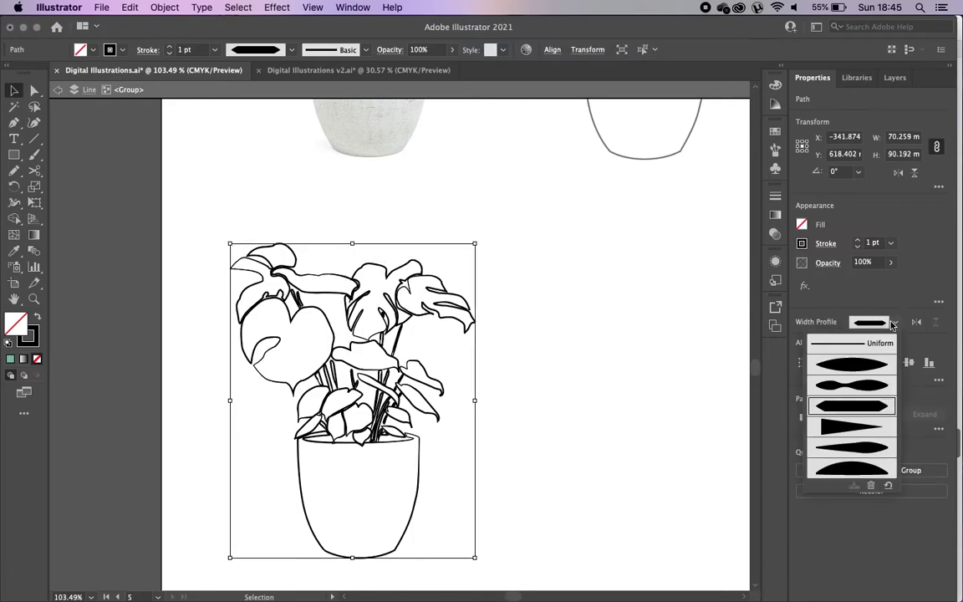
left_click(854, 344)
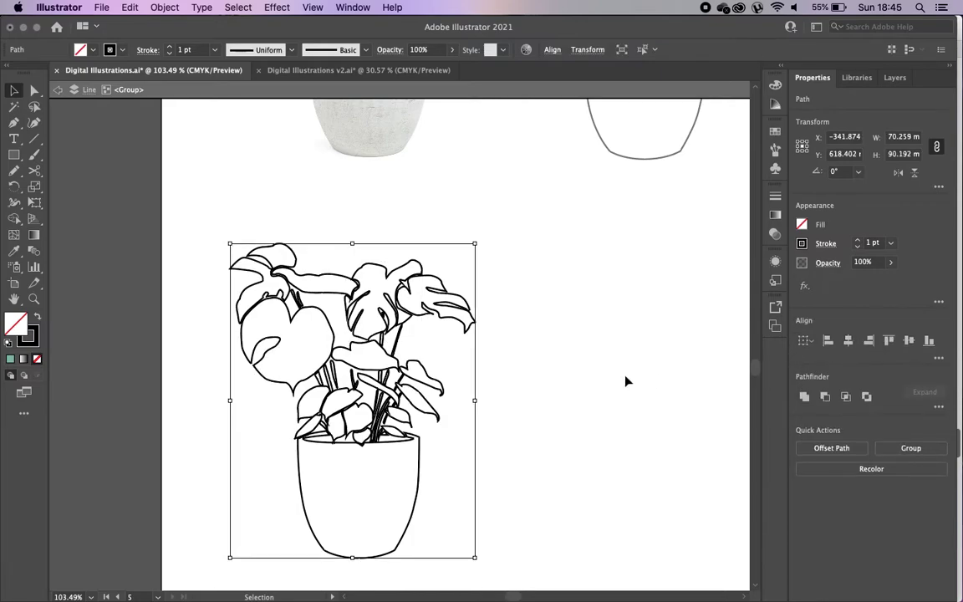
Step: Enlarge the Brushes panel and open the Artistic_ChalkCharcoalPencil brush library
left_click(774, 150)
left_click(352, 7)
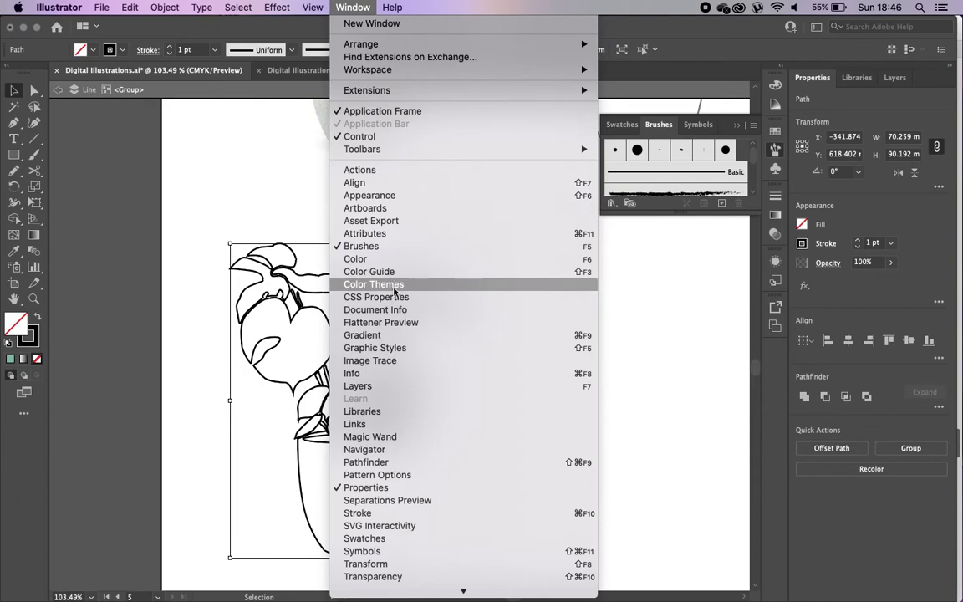
left_click(658, 212)
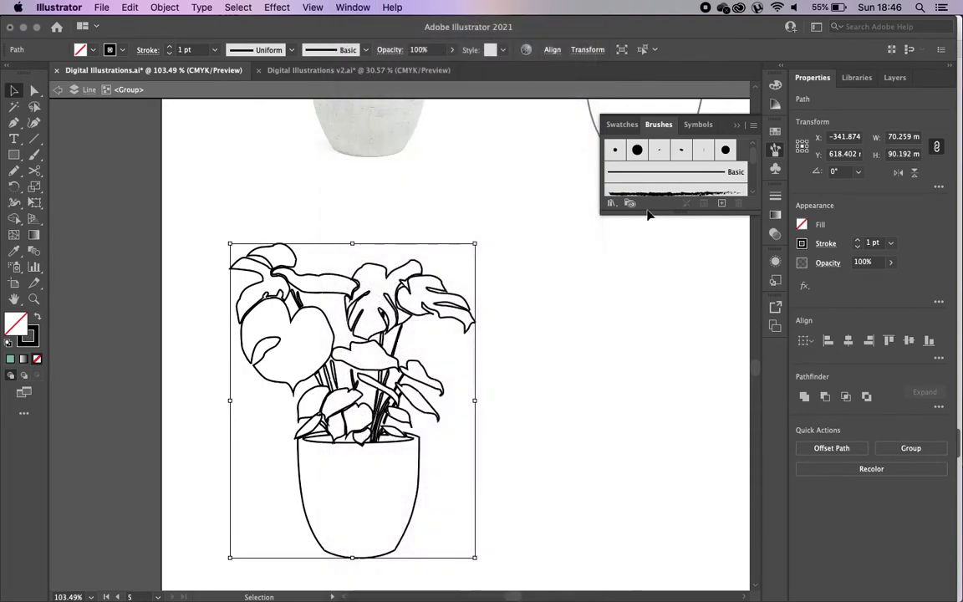
left_click_drag(650, 210, 650, 415)
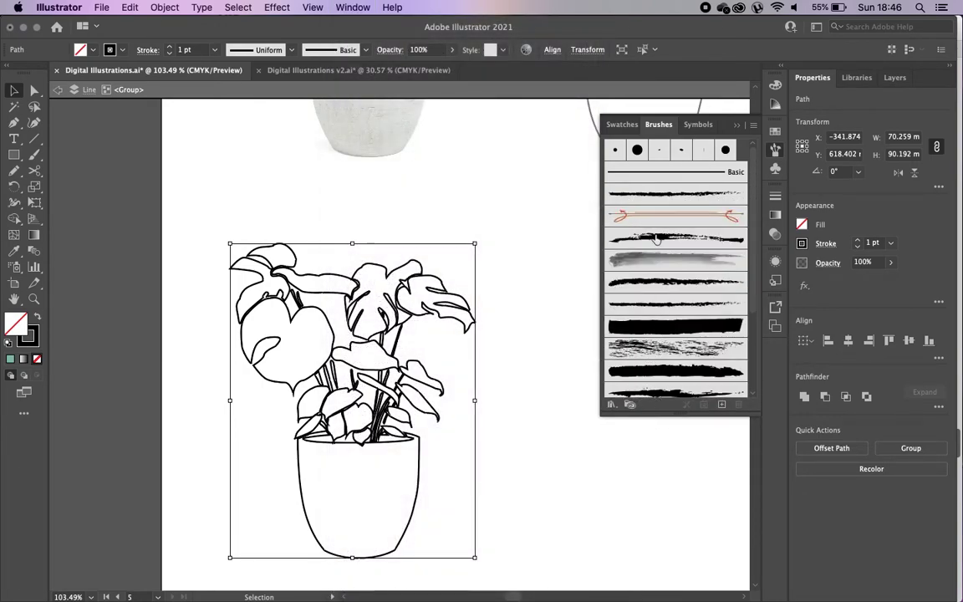
scroll(645, 368, "down", 3)
scroll(646, 368, "up", 5)
left_click(611, 404)
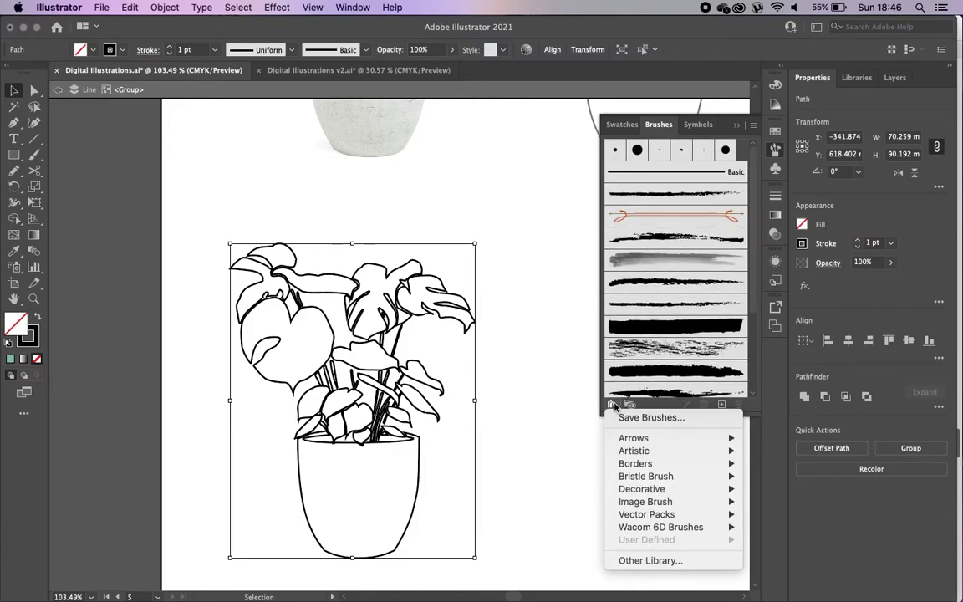
mouse_move(669, 452)
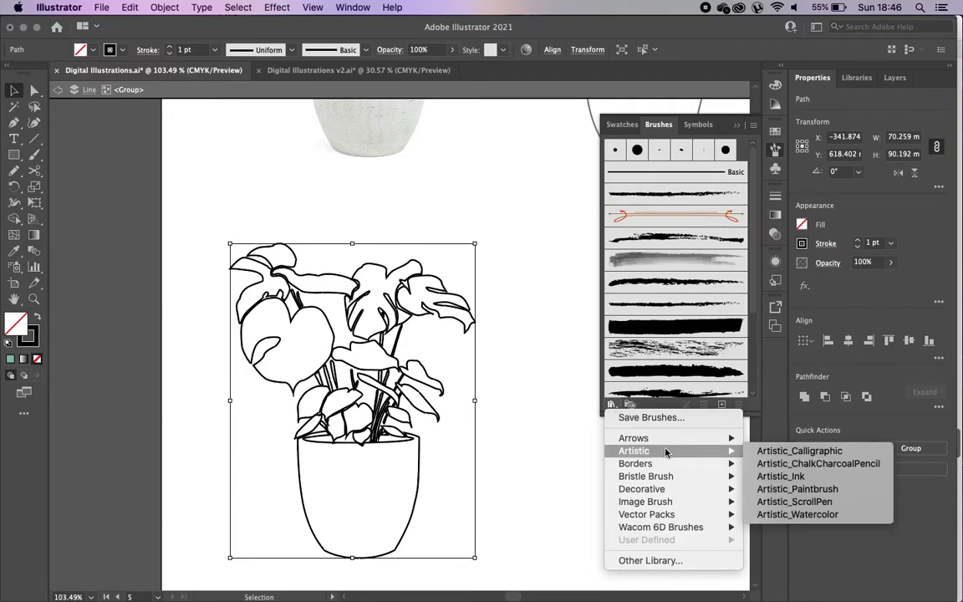
left_click(817, 466)
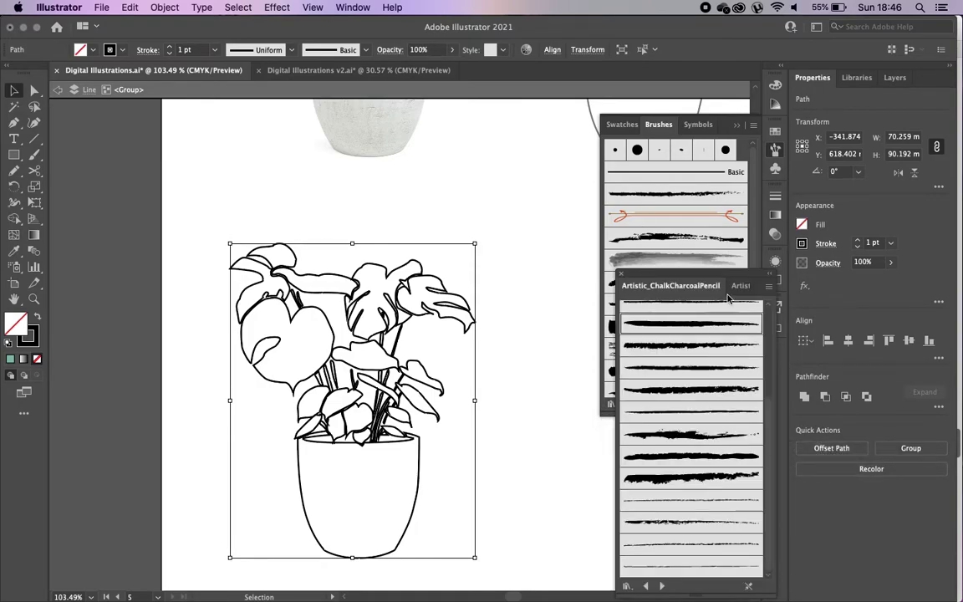
mouse_move(726, 275)
left_mouse_down()
mouse_move(722, 98)
mouse_move(694, 90)
left_mouse_up()
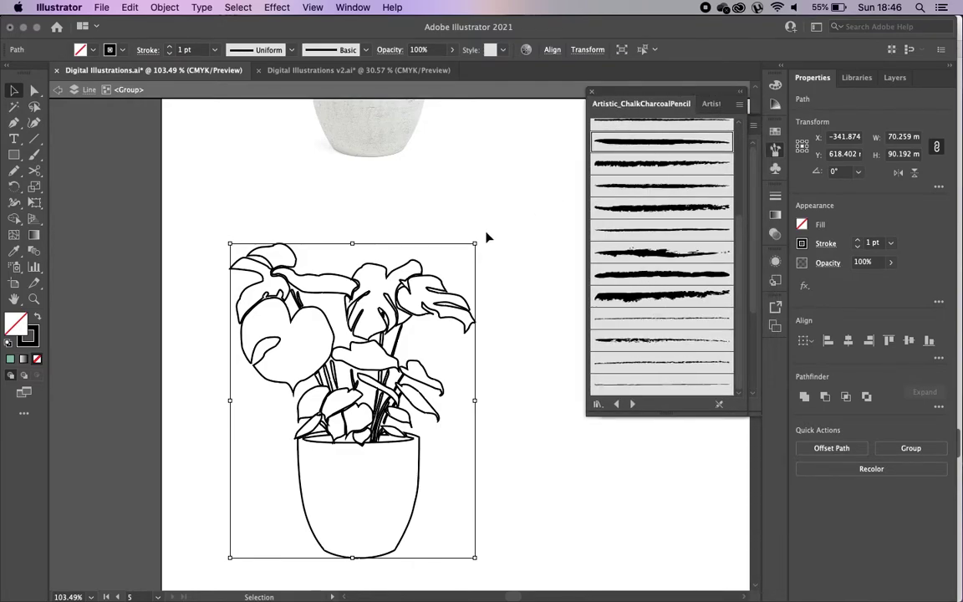
Step: Scale the plant up to 106.41 × 136.601 mm, reposition it, and apply Charcoal - Feather
left_click_drag(475, 243, 544, 154)
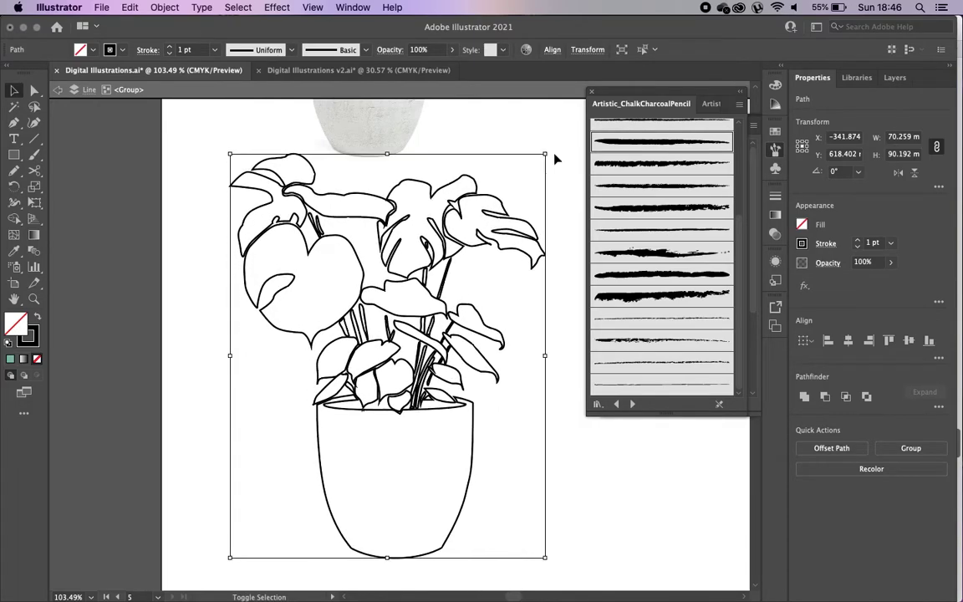
scroll(484, 393, "down", 3)
left_click_drag(534, 455, 590, 525)
left_click_drag(369, 219, 337, 274)
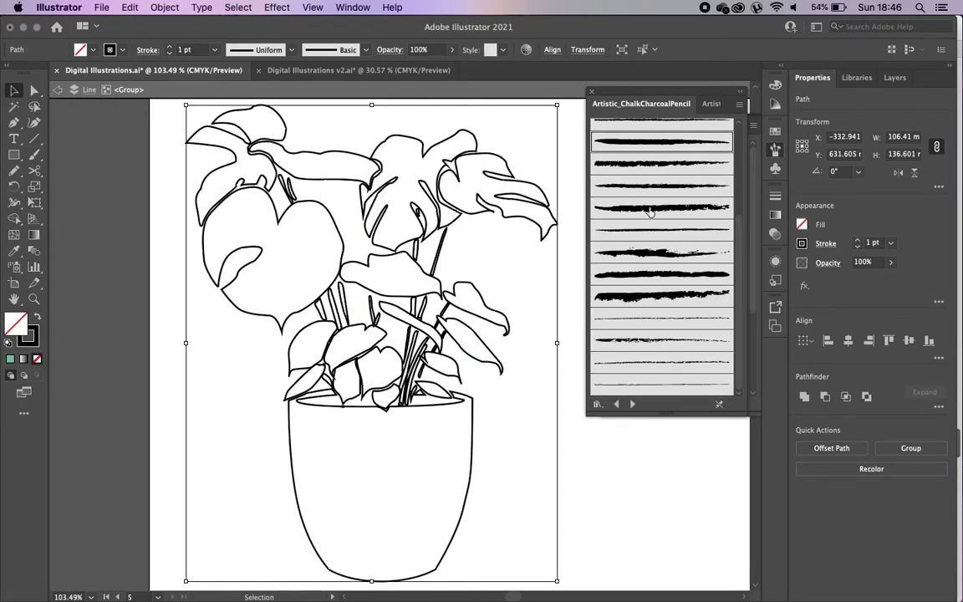
scroll(632, 163, "up", 3)
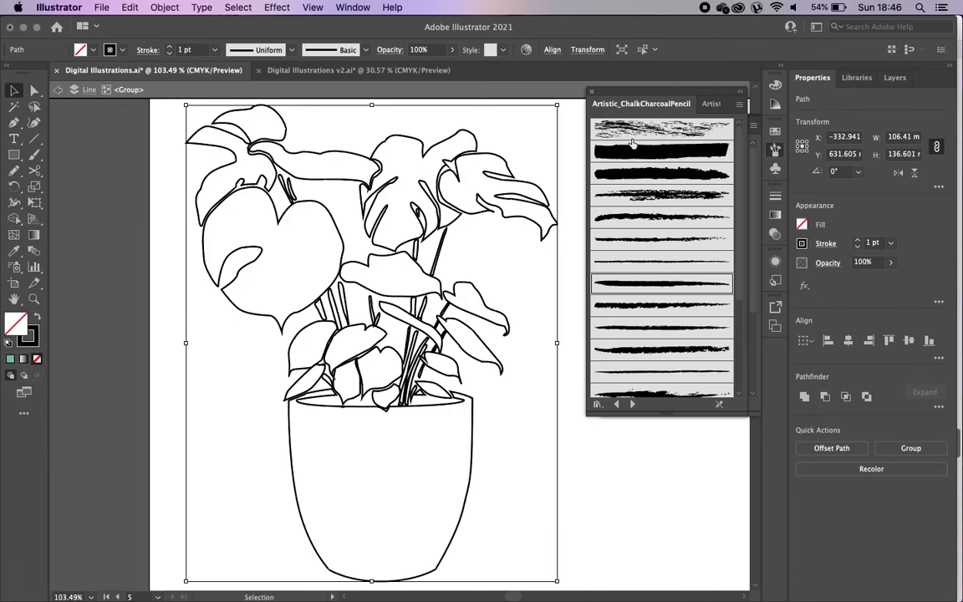
left_click(635, 240)
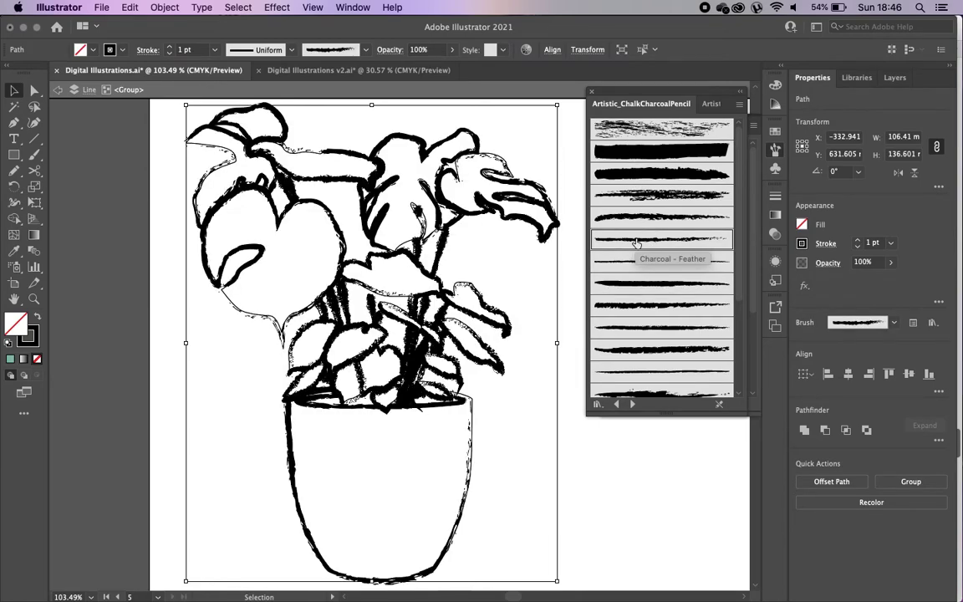
Step: Try Chalk - Scribble, Charcoal - Thick and other chalk brushes at stroke weights from 0.25 to 2 pt
left_click(637, 264)
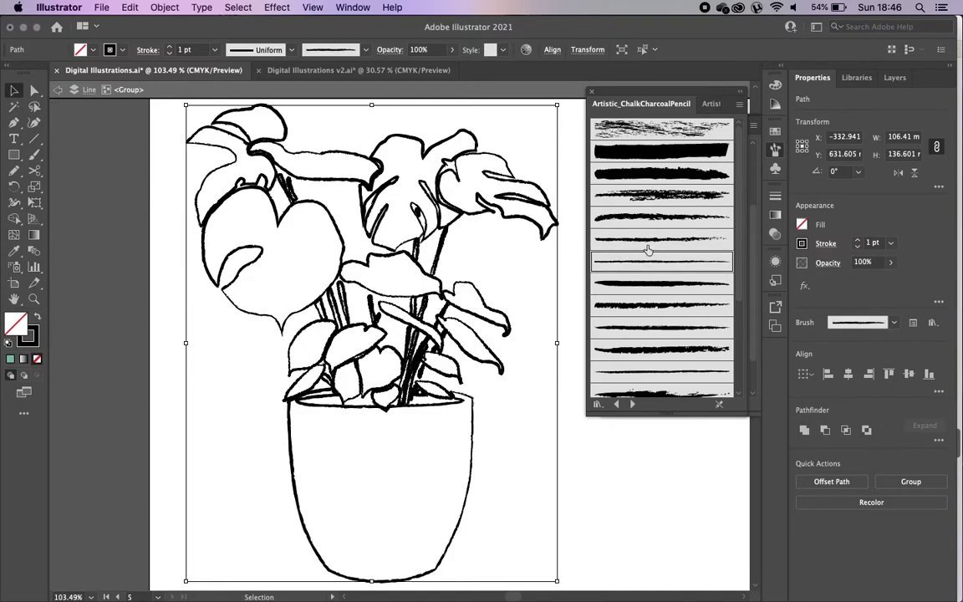
left_click(659, 196)
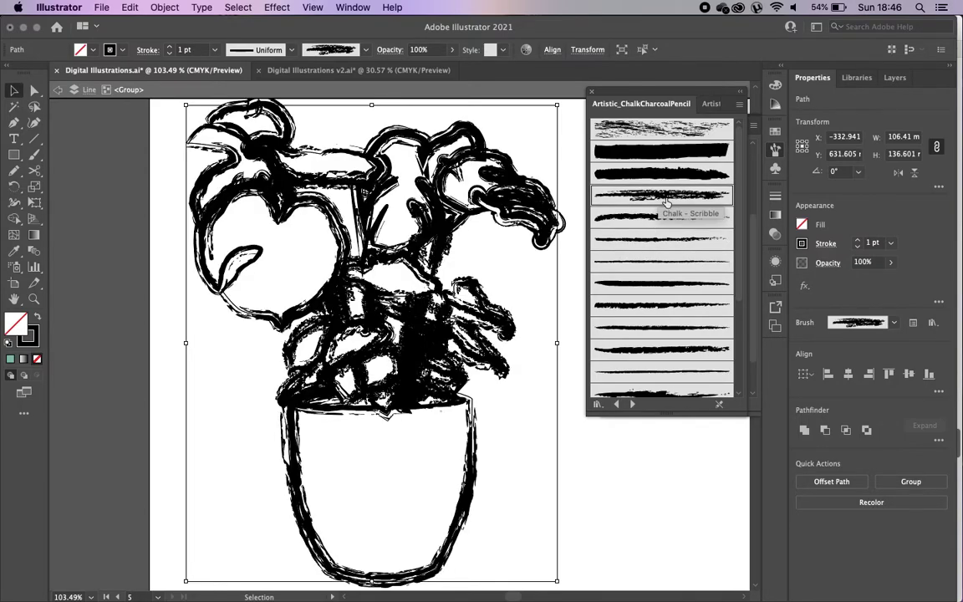
left_click(858, 247)
left_click(858, 246)
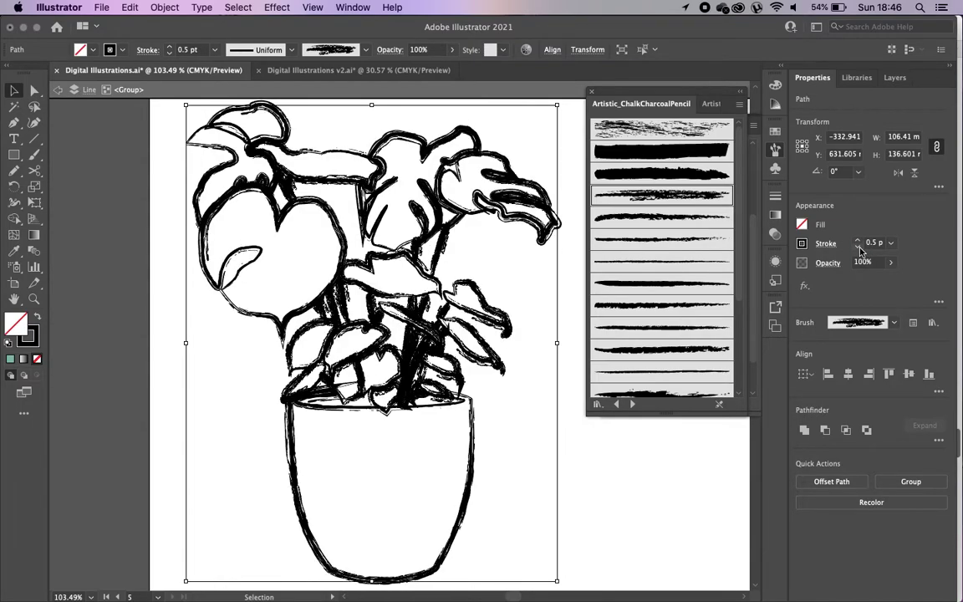
left_click(857, 246)
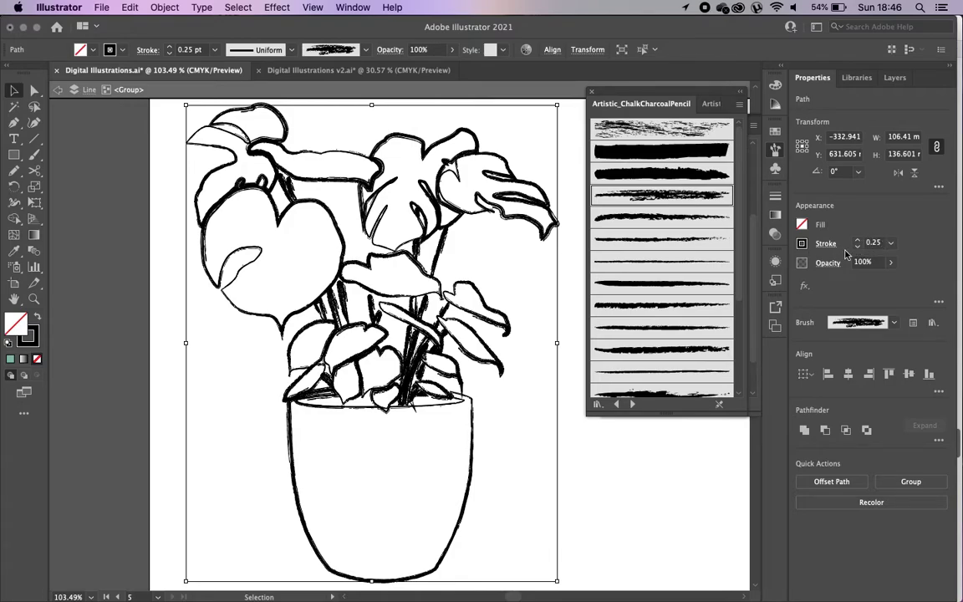
left_click(673, 349)
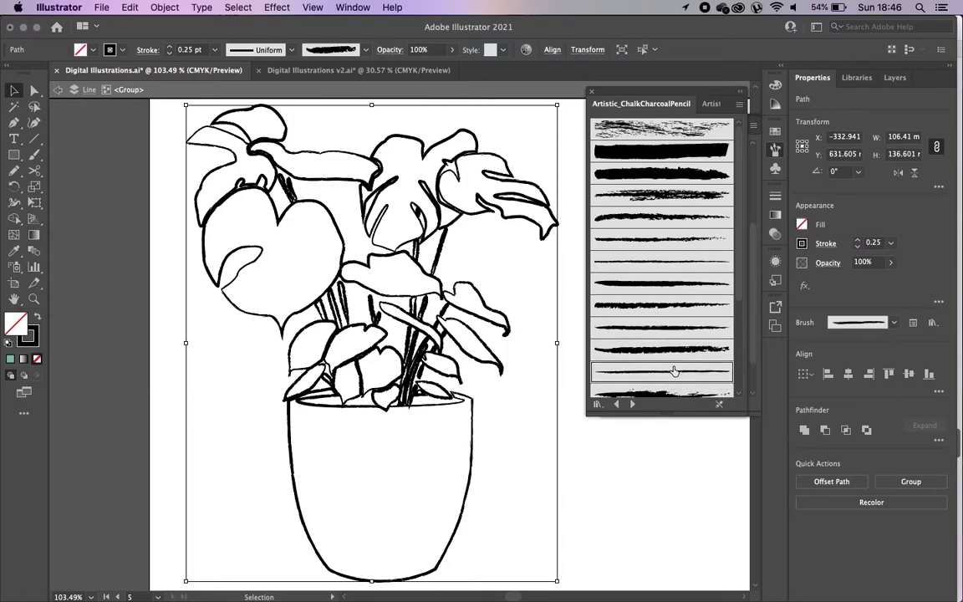
left_click(673, 367)
left_click(857, 240)
left_click(857, 240)
left_click(856, 240)
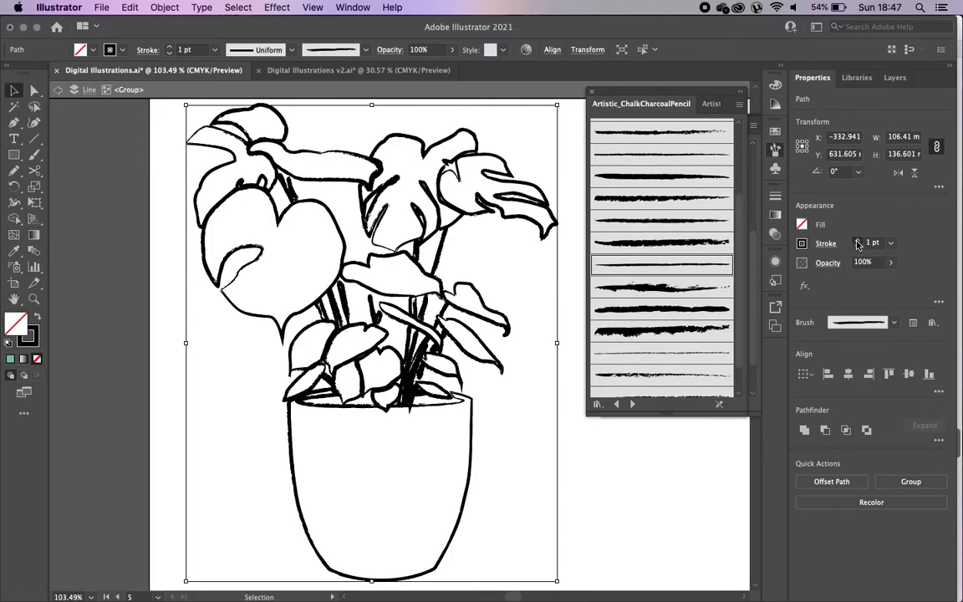
left_click(857, 239)
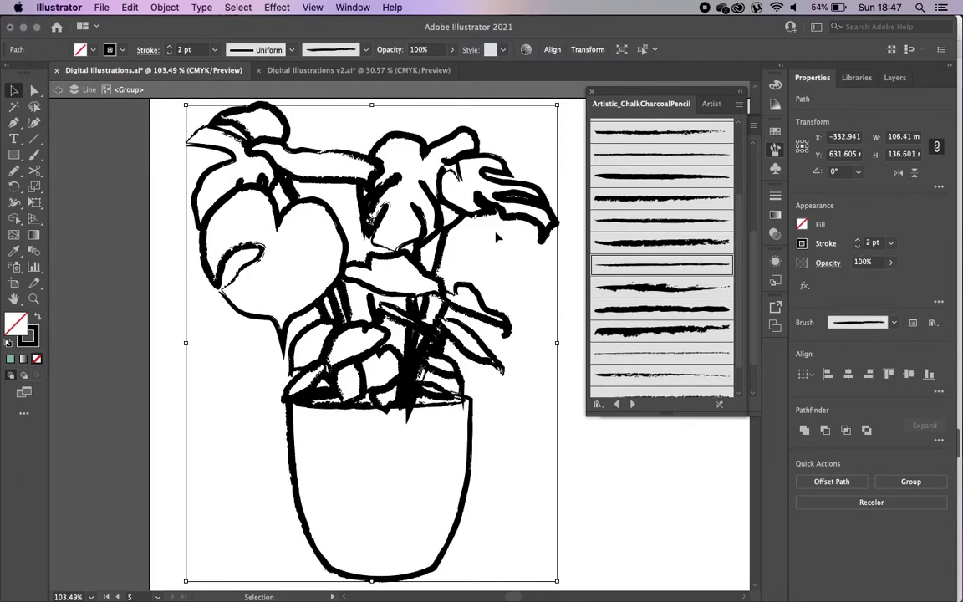
left_click(856, 245)
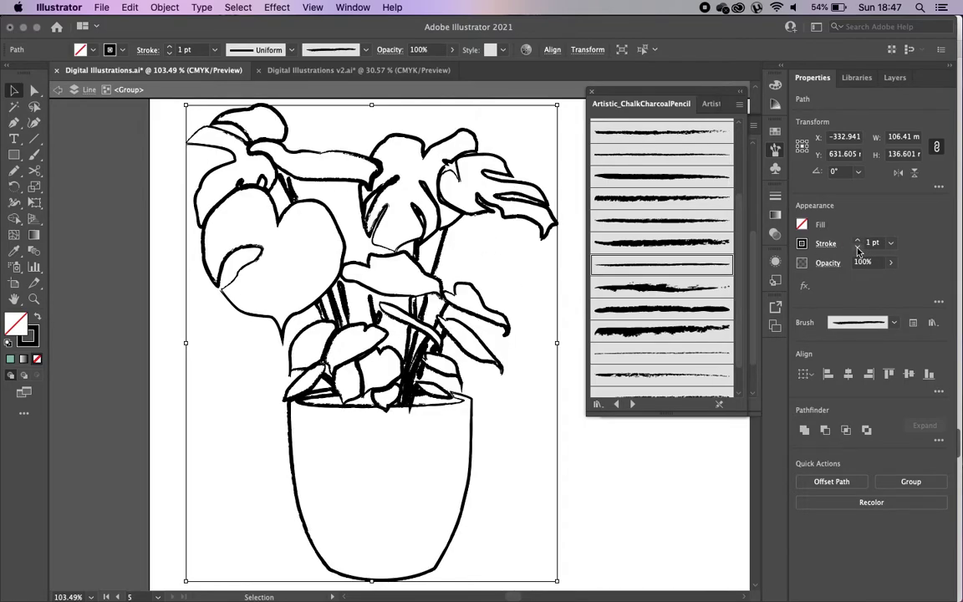
Step: Settle on the Pencil - Feather brush with a 0.75 pt stroke weight
left_click(658, 334)
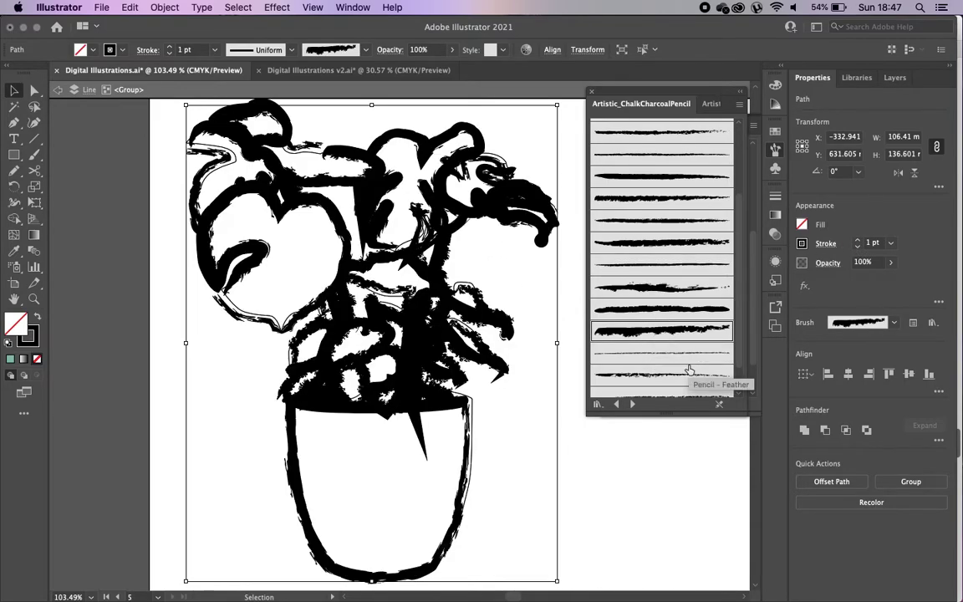
left_click(858, 246)
left_click(857, 247)
left_click(857, 246)
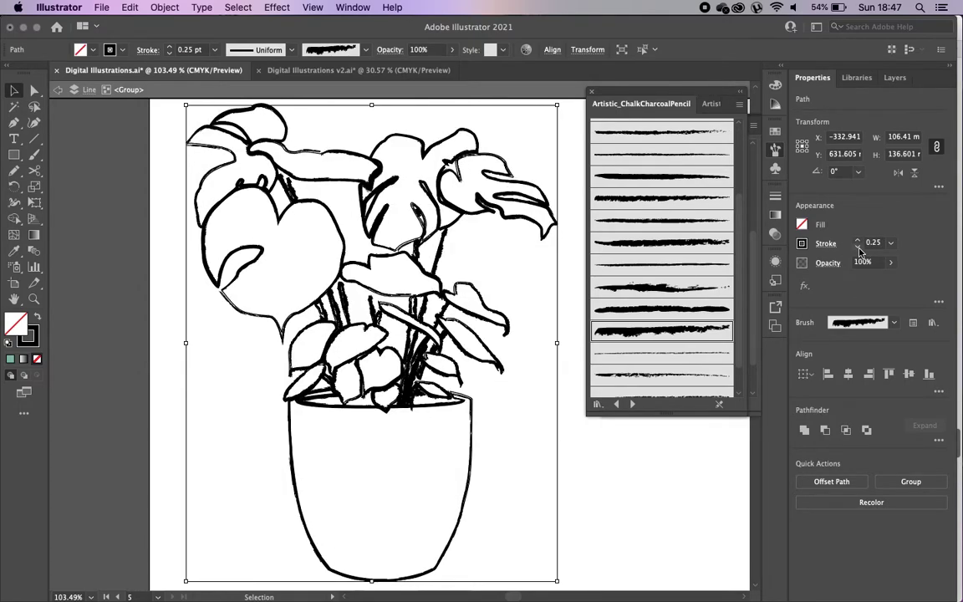
left_click(674, 374)
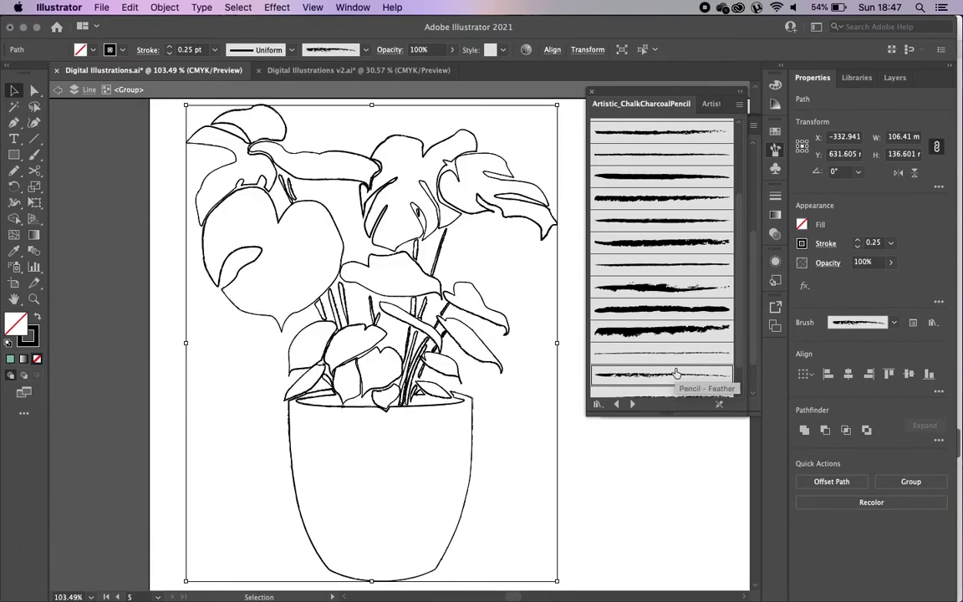
left_click(857, 240)
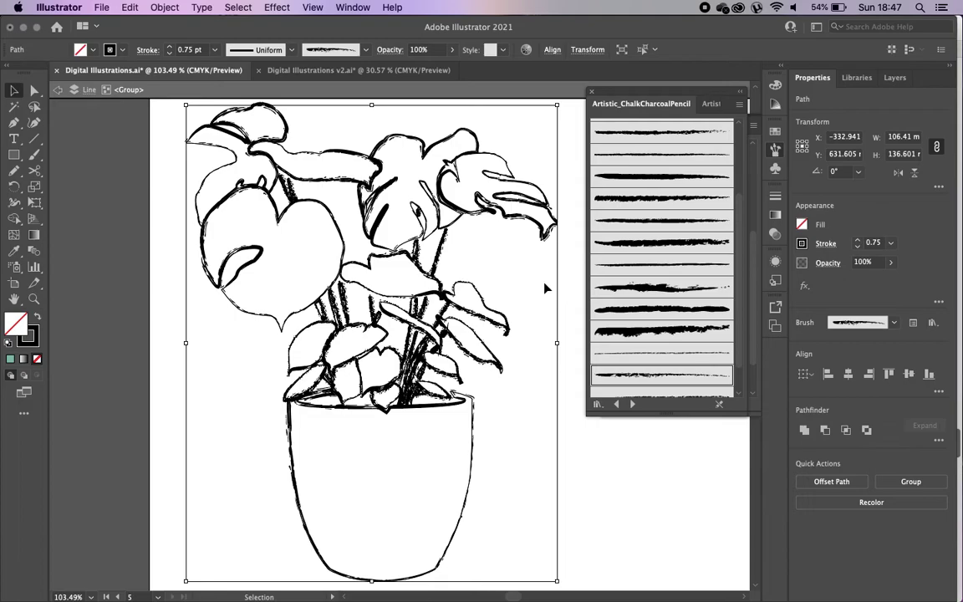
left_click(803, 245)
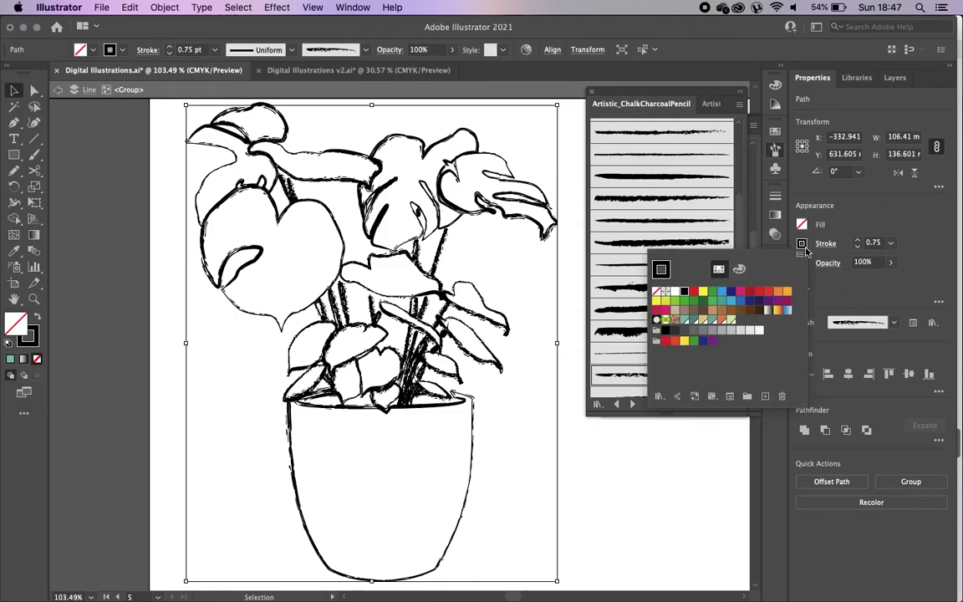
Step: Colour the plant's chalky Pencil - Feather outlines dark teal
left_click(711, 320)
left_click(713, 323)
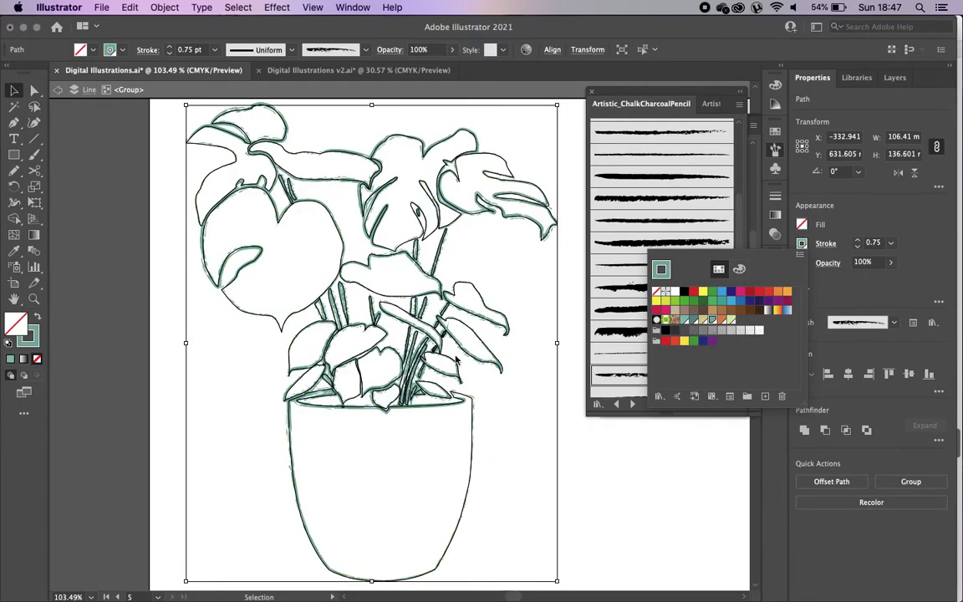
left_click(142, 297)
left_click(162, 300)
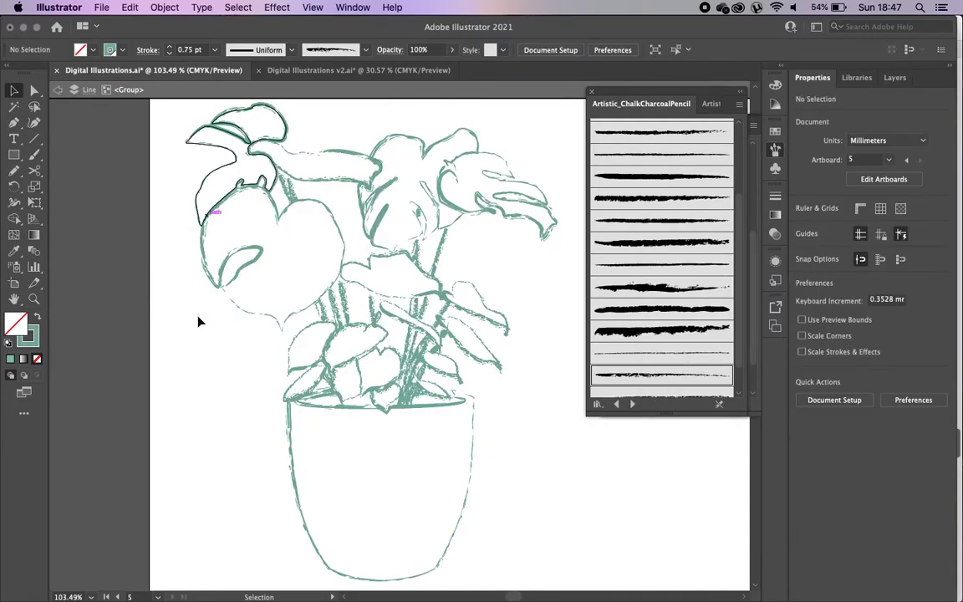
left_click_drag(171, 151, 511, 549)
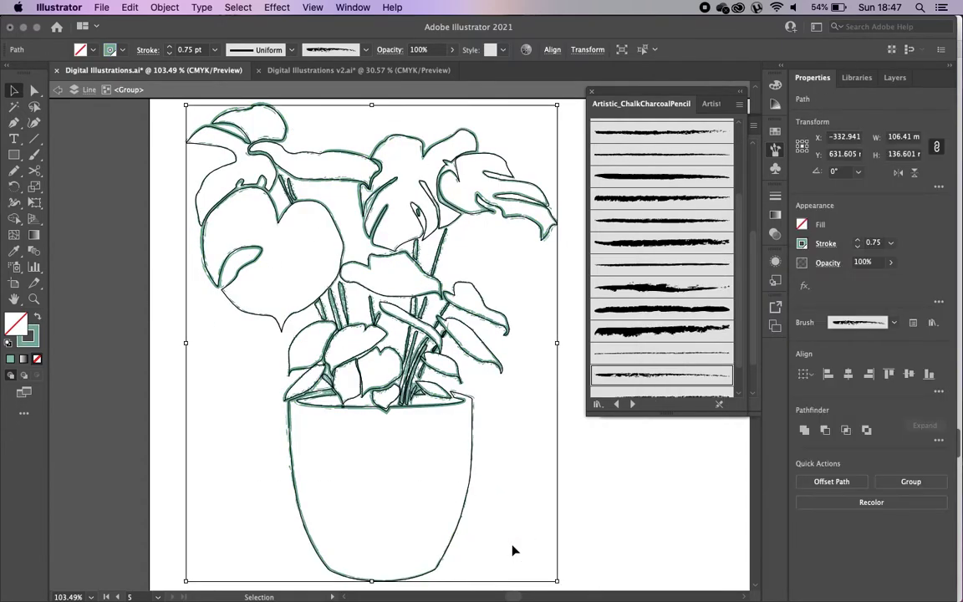
scroll(511, 548, "down", 5)
scroll(512, 550, "down", 2)
scroll(512, 549, "right", 3)
left_click(512, 534)
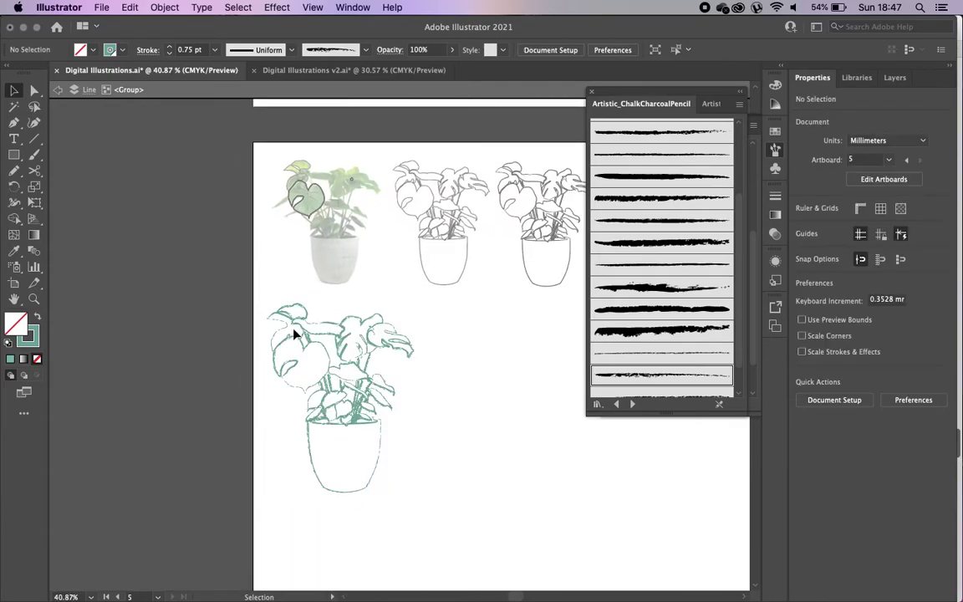
Step: Alt-drag a duplicate of the plant drawing to the right of the original
mouse_move(271, 308)
left_mouse_down()
mouse_move(414, 456)
mouse_move(410, 512)
left_mouse_up()
key("a")
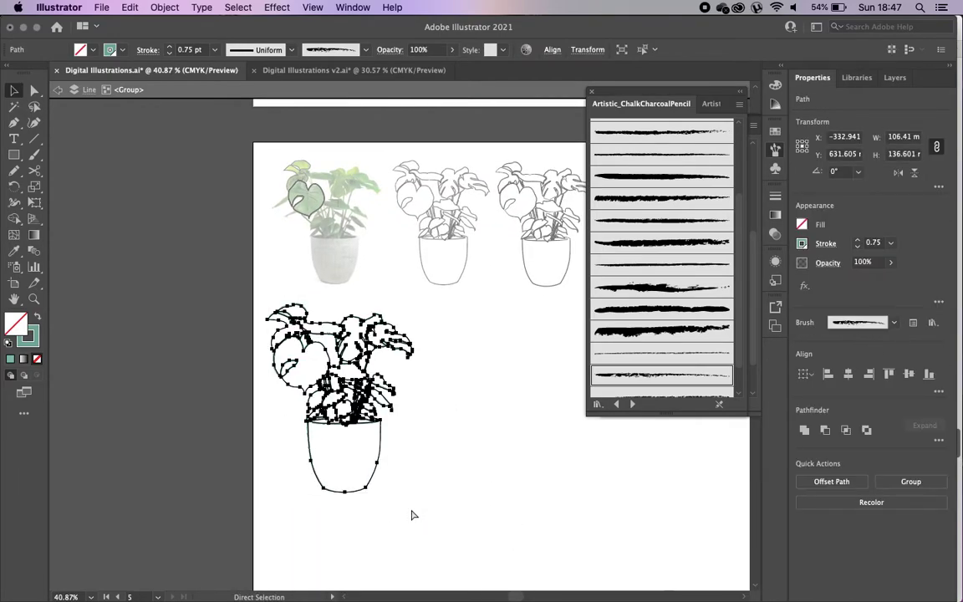
key("v")
left_click_drag(309, 465, 368, 404)
mouse_move(416, 349)
left_mouse_down()
mouse_move(499, 429)
mouse_move(531, 415)
left_mouse_up()
scroll(531, 416, "right", 5)
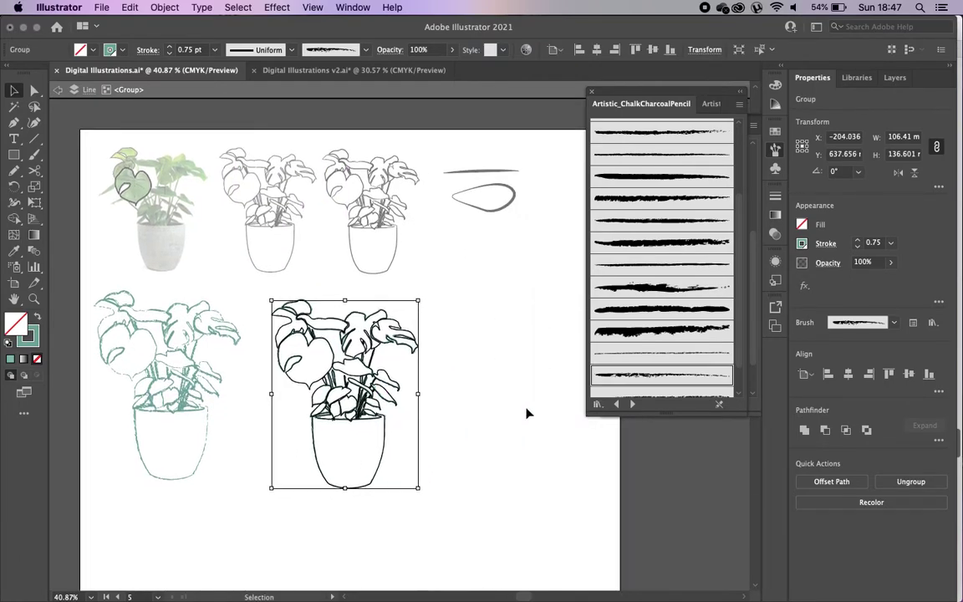
Step: Draw a rectangle around the right-hand plant, fill it tan, and set its stroke to None
left_click(532, 415)
left_click(14, 153)
left_click_drag(266, 290, 431, 490)
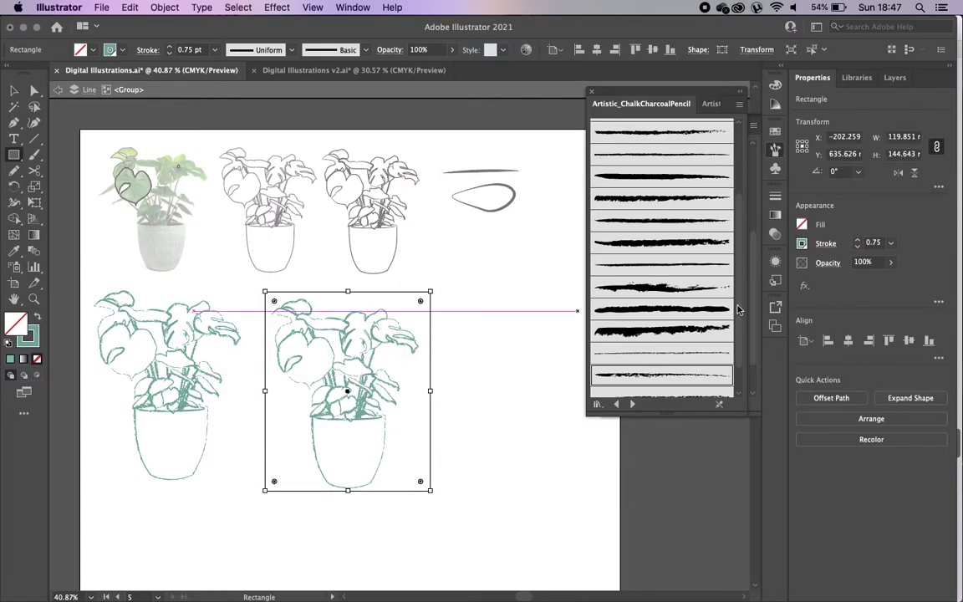
left_click(802, 225)
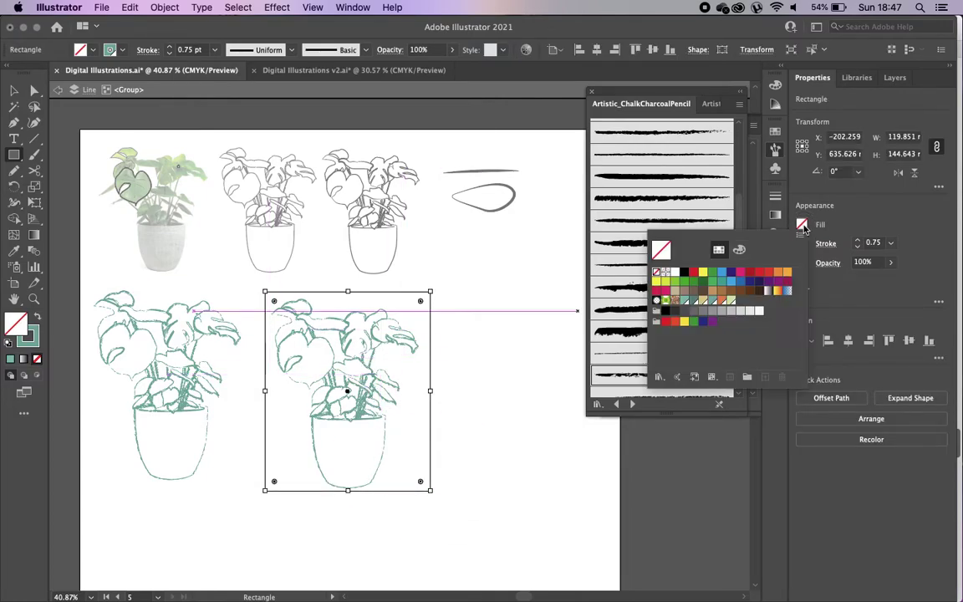
left_click(706, 301)
left_click(802, 244)
left_click(802, 244)
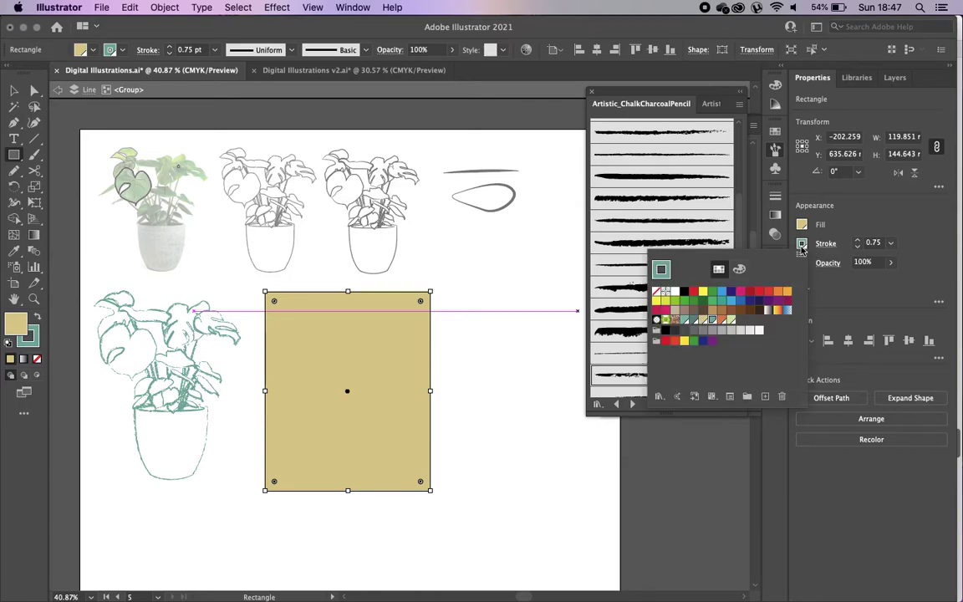
left_click(655, 290)
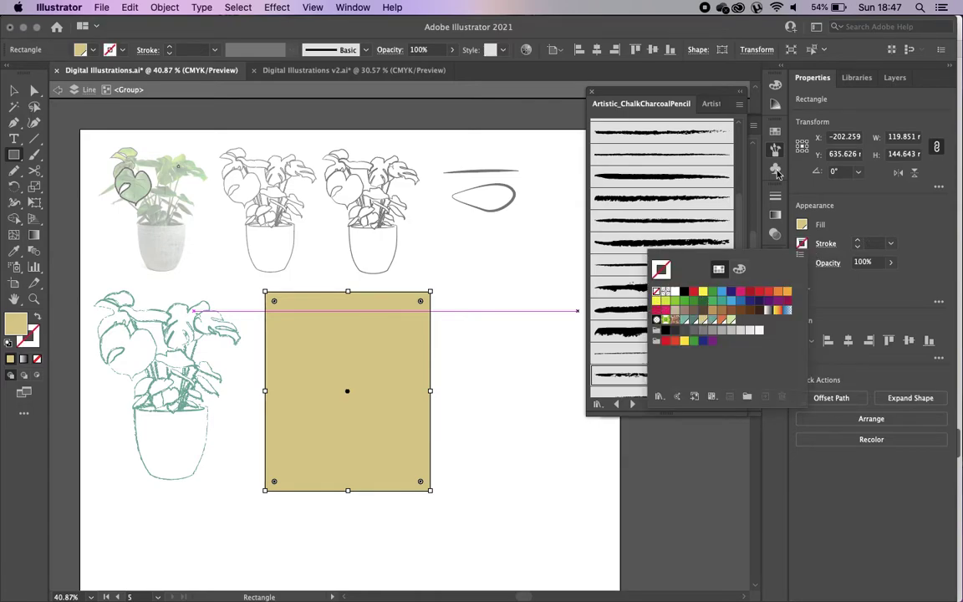
Step: Drag the tan rectangle's layer below the plant strokes in the Layers panel
left_click(894, 77)
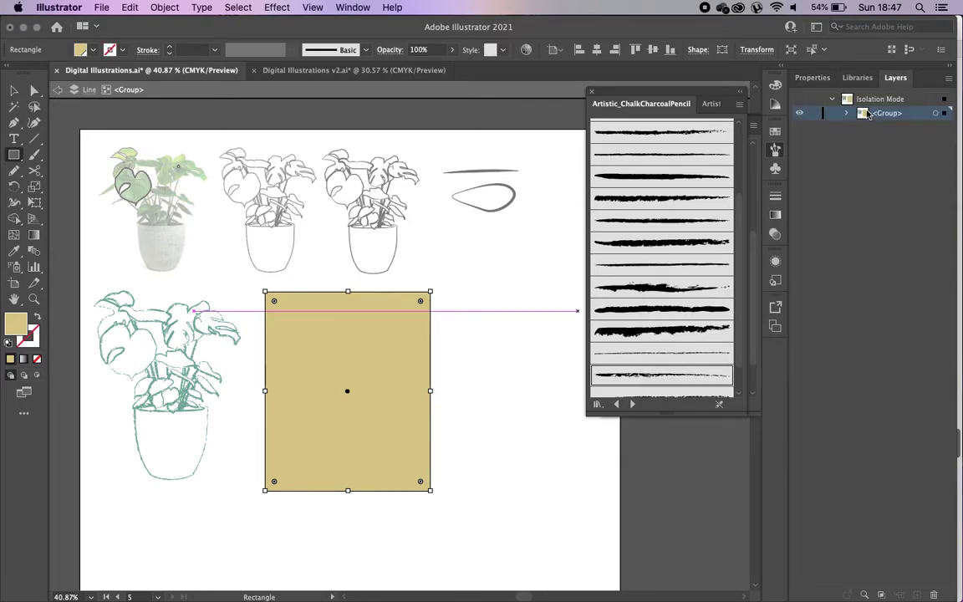
left_click(489, 404)
left_click(450, 329)
key("v")
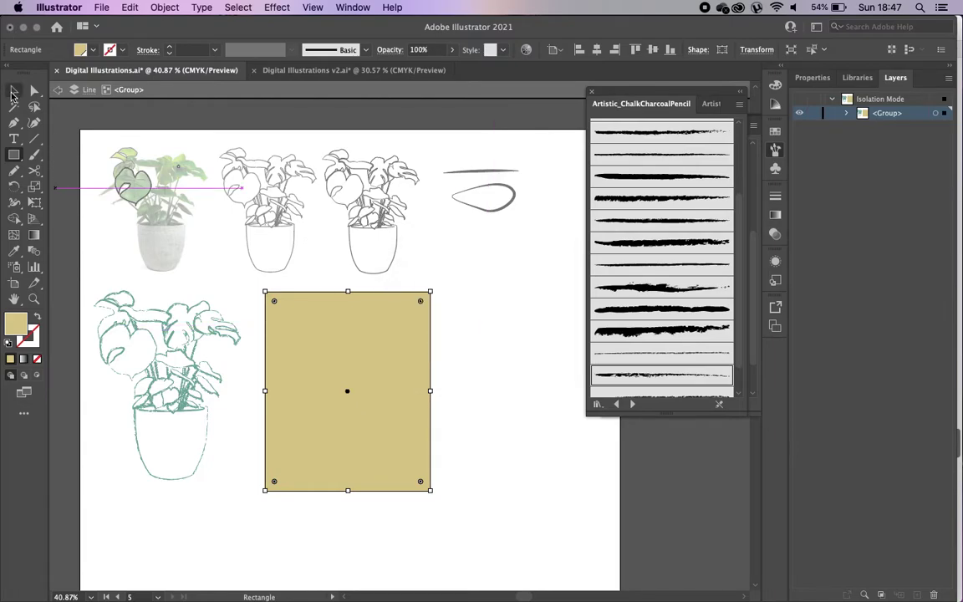
left_click(543, 350)
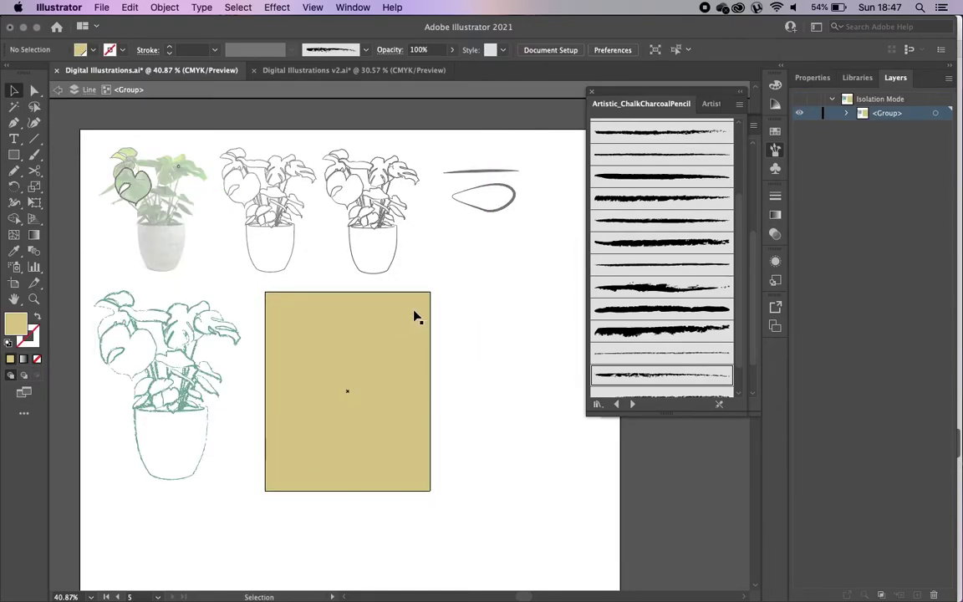
left_click(415, 316)
left_click(846, 112)
left_click_drag(892, 129, 903, 587)
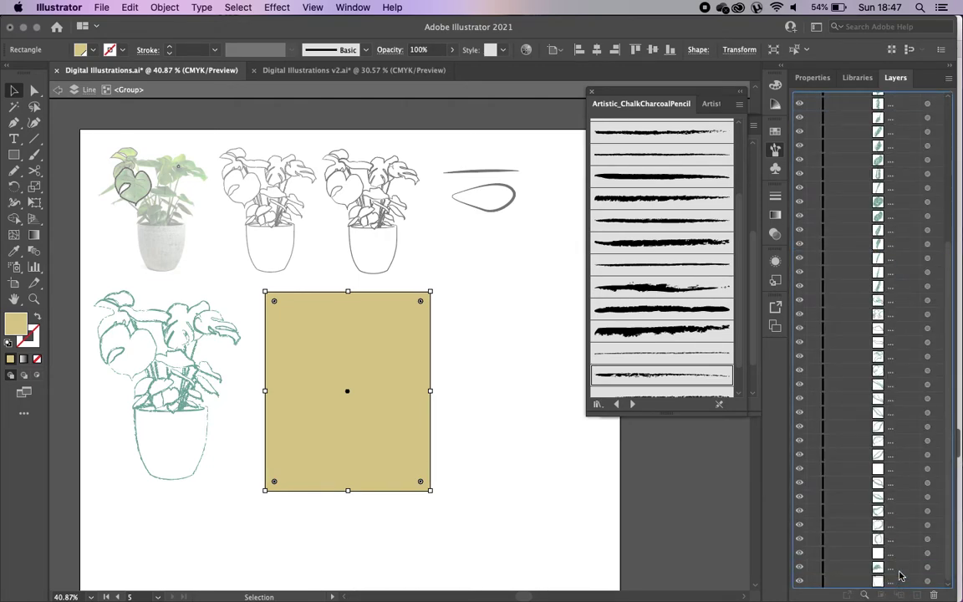
Step: Use Arrange > Send to Back on the tan rectangle, then exit isolation mode
right_click(400, 351)
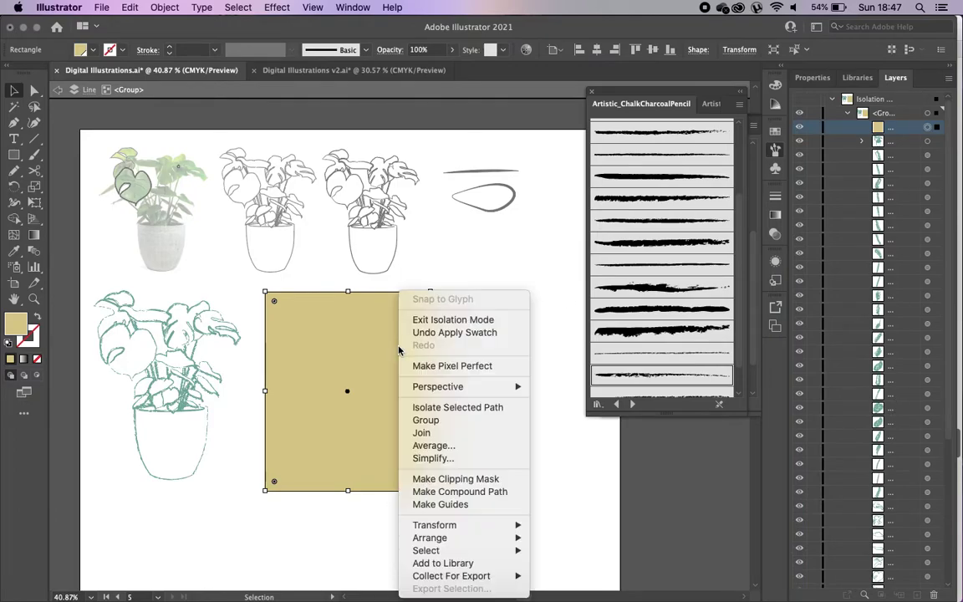
mouse_move(435, 537)
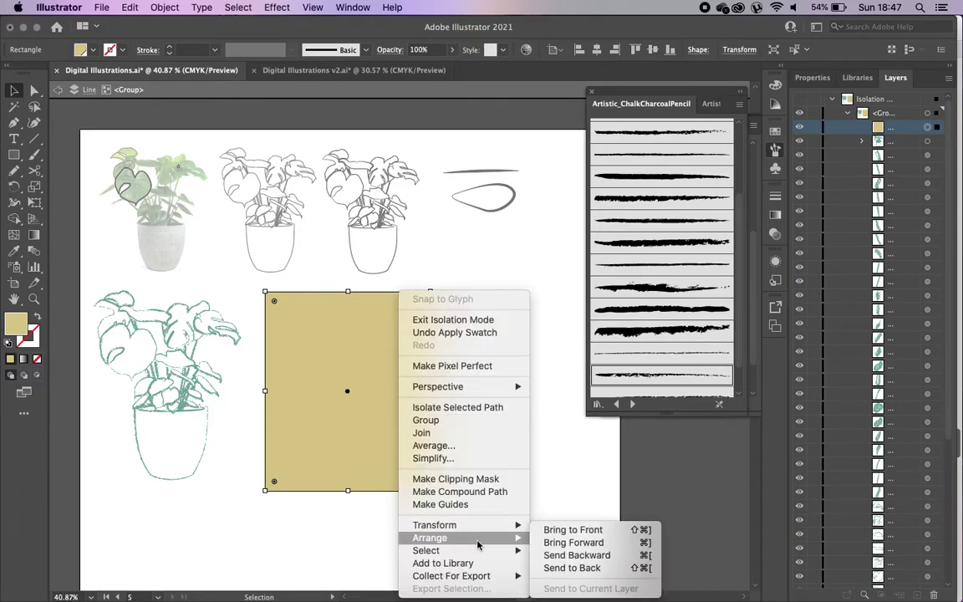
left_click(565, 569)
left_click(507, 396)
double_click(495, 387)
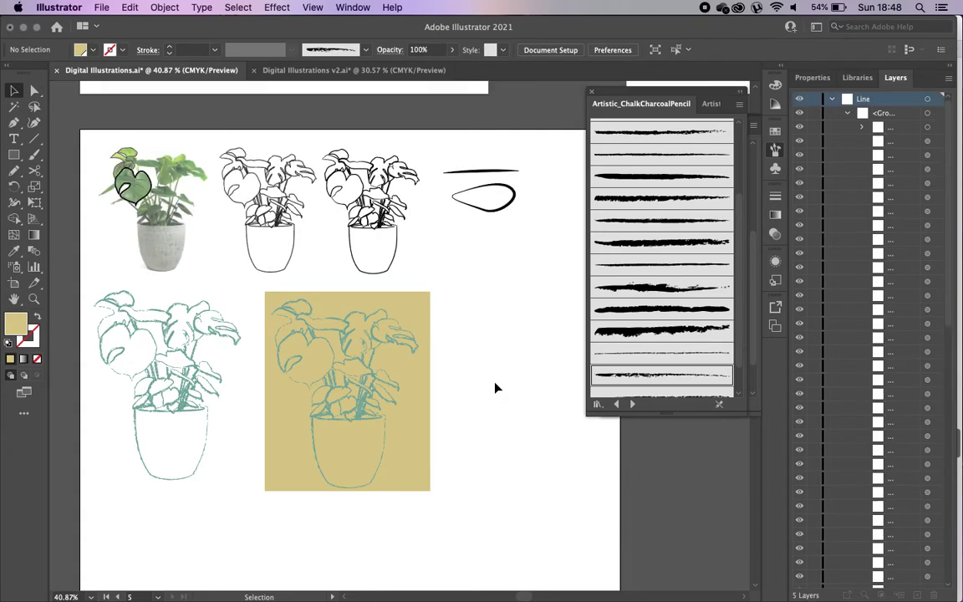
left_click_drag(376, 391, 311, 363)
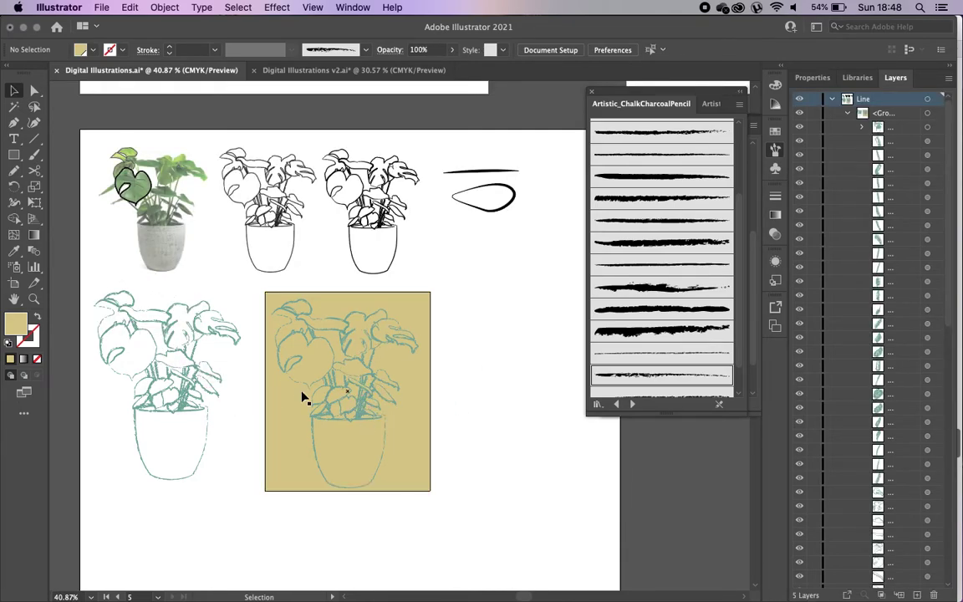
Step: Zoom in and select the leaf outline drawn over the photo
scroll(303, 398, "down", 3)
scroll(303, 398, "left", 1)
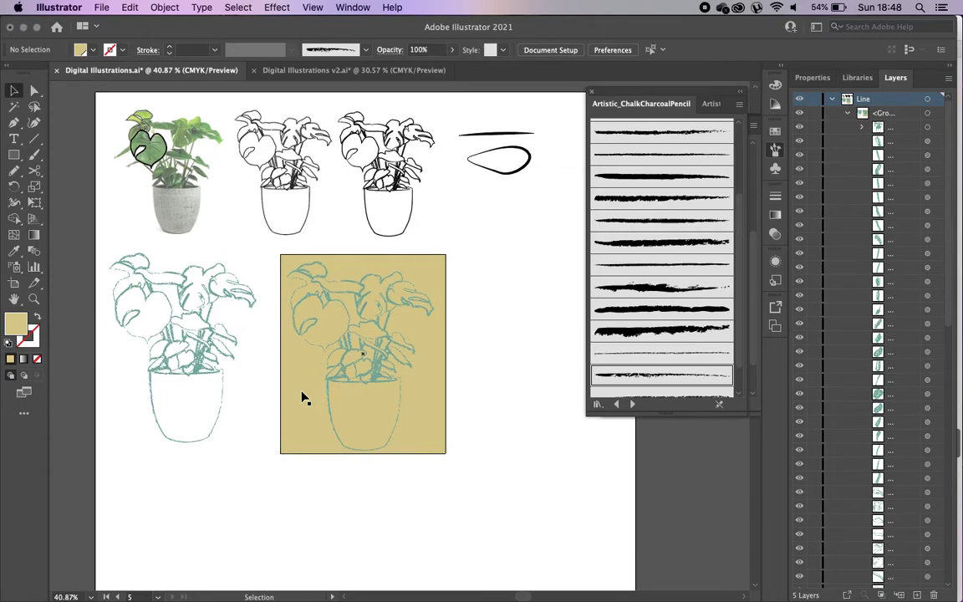
scroll(302, 398, "down", 3)
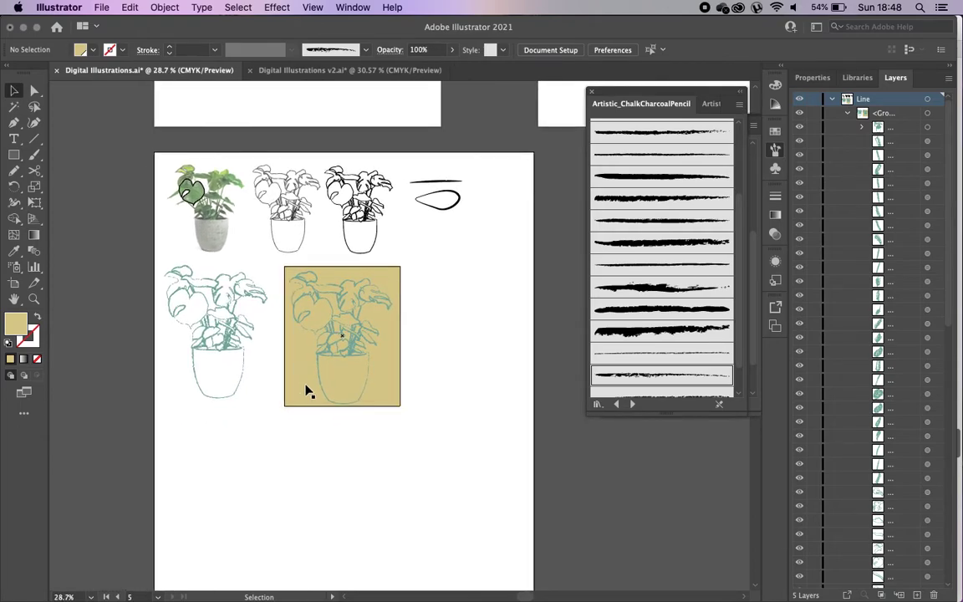
scroll(288, 402, "up", 4)
scroll(288, 402, "down", 1)
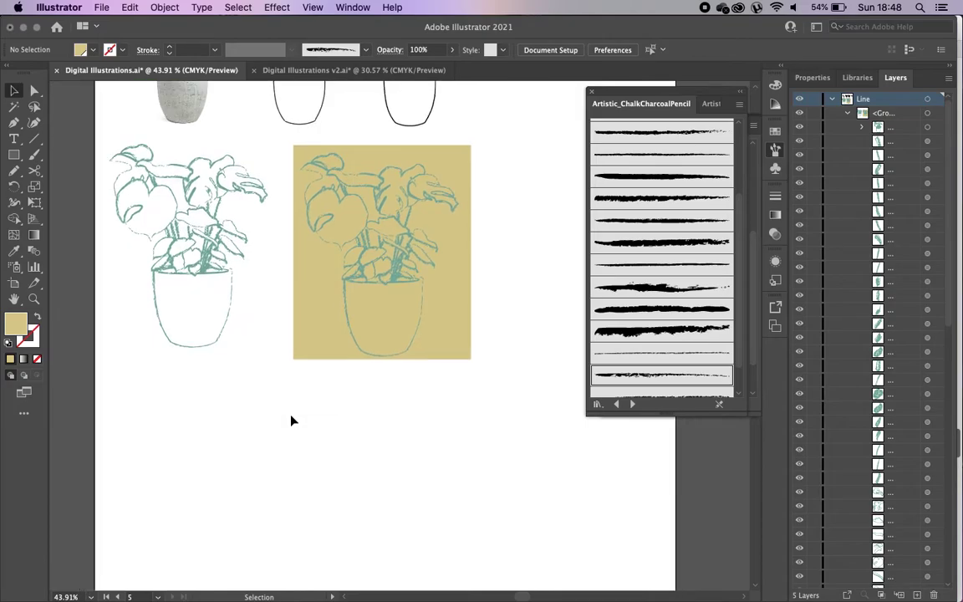
scroll(291, 421, "up", 3)
scroll(291, 420, "up", 3)
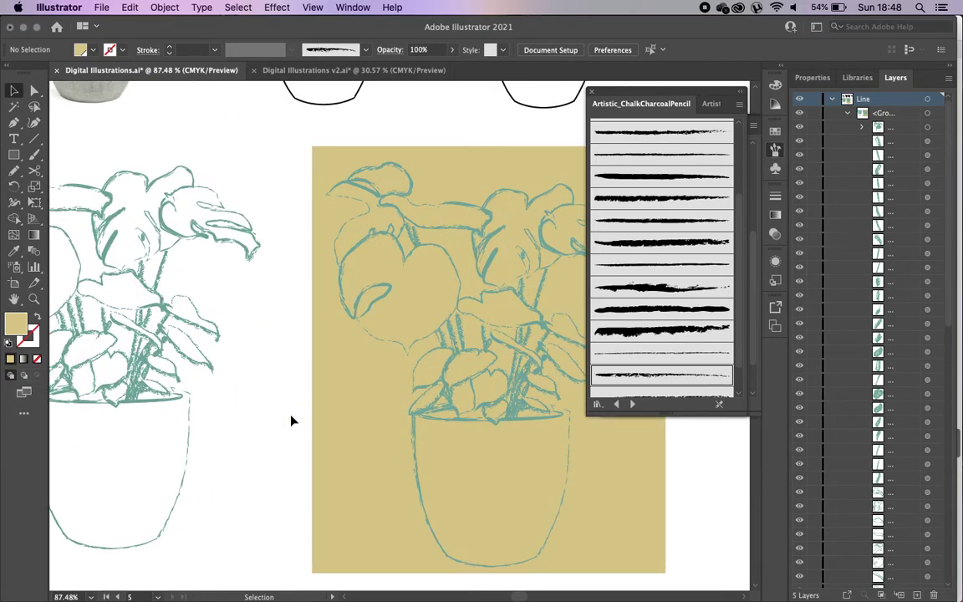
scroll(291, 420, "up", 5)
scroll(109, 351, "up", 3)
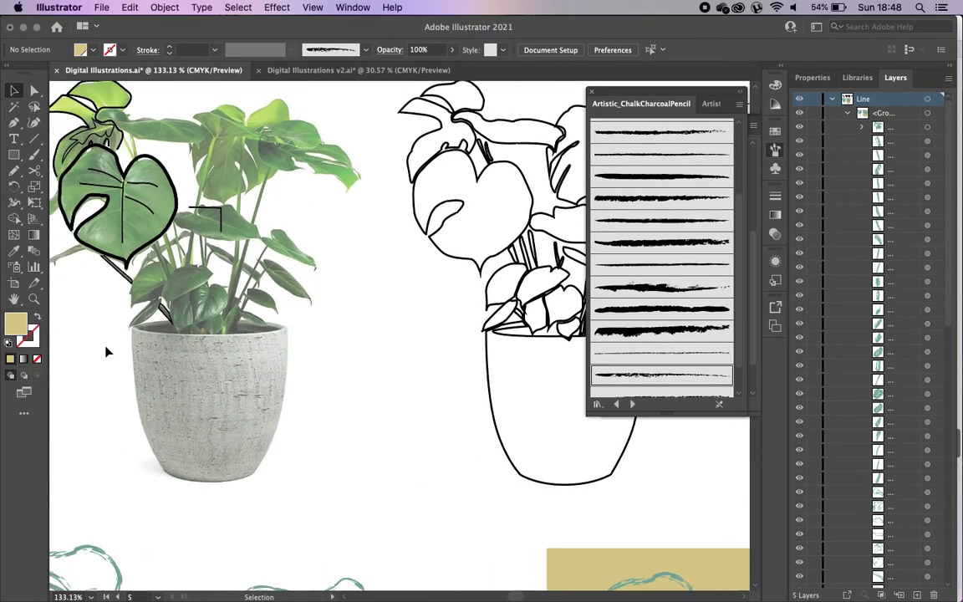
scroll(107, 351, "left", 3)
scroll(106, 351, "up", 1)
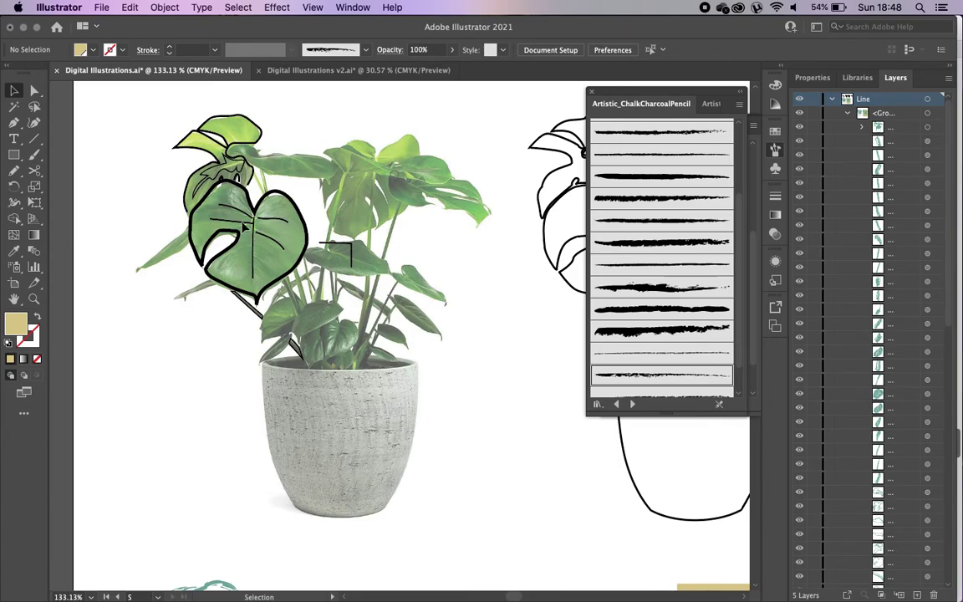
scroll(284, 221, "up", 3)
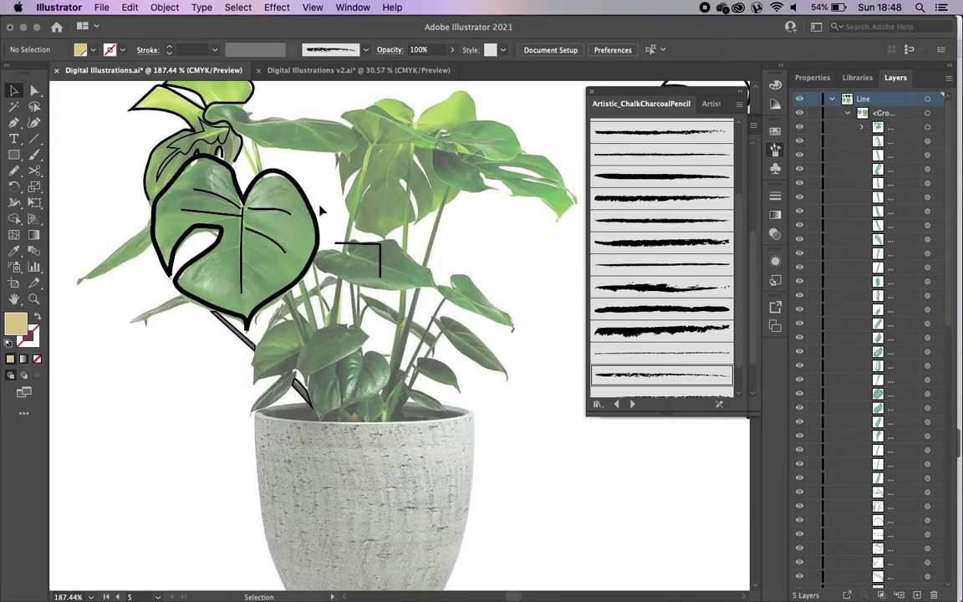
left_click(313, 216)
Step: Pan over to the black line-art plants and select the right-hand drawing
scroll(314, 213, "right", 8)
scroll(310, 214, "down", 2)
scroll(311, 214, "right", 3)
scroll(311, 214, "up", 1)
left_click(474, 209)
left_click(432, 155)
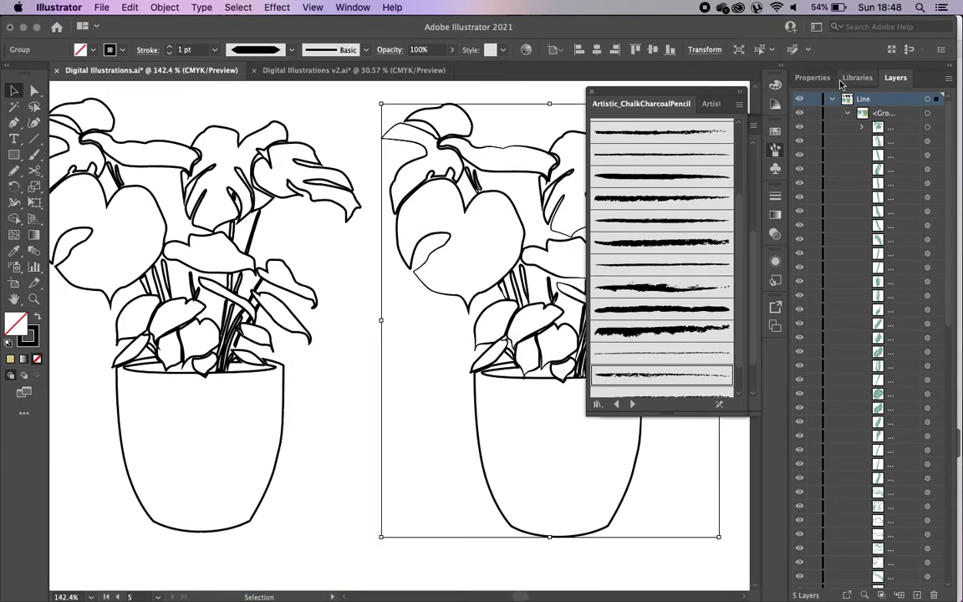
Step: Try a dome profile, then give the right plant's 1 pt strokes a leaf-shaped tapered width profile
left_click(808, 78)
left_click(824, 243)
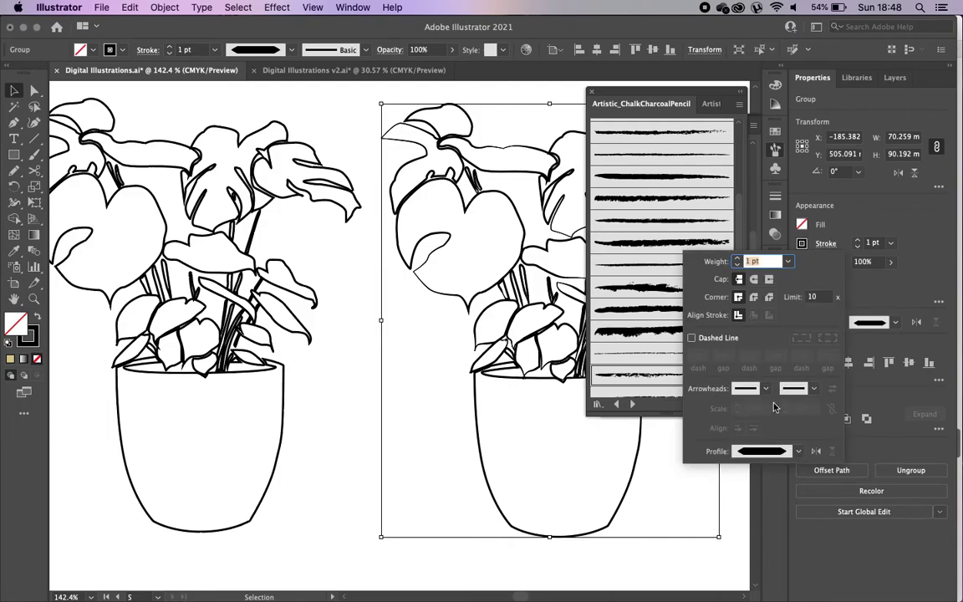
left_click(794, 453)
left_click(715, 409)
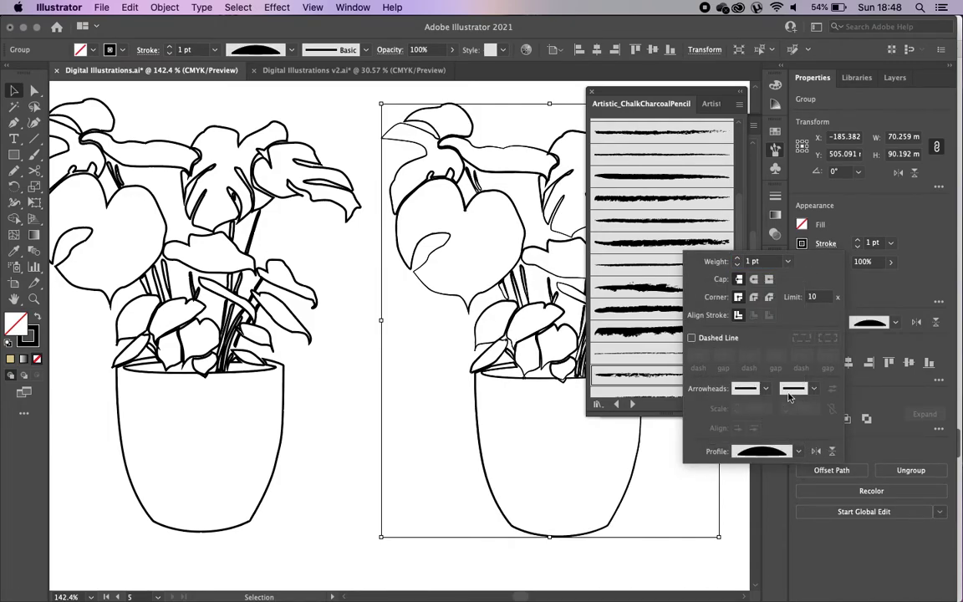
left_click(795, 453)
left_click(761, 398)
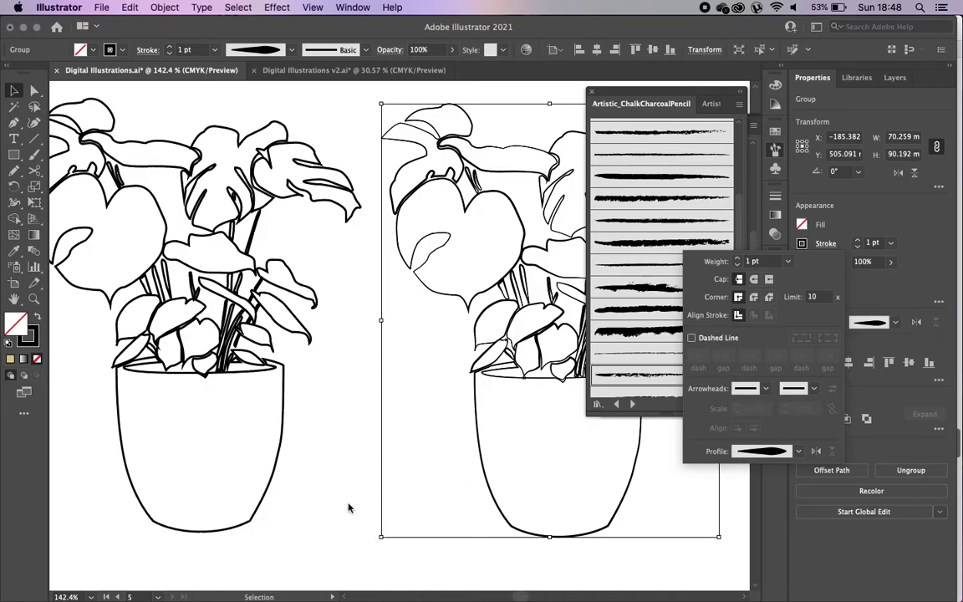
scroll(349, 507, "down", 10)
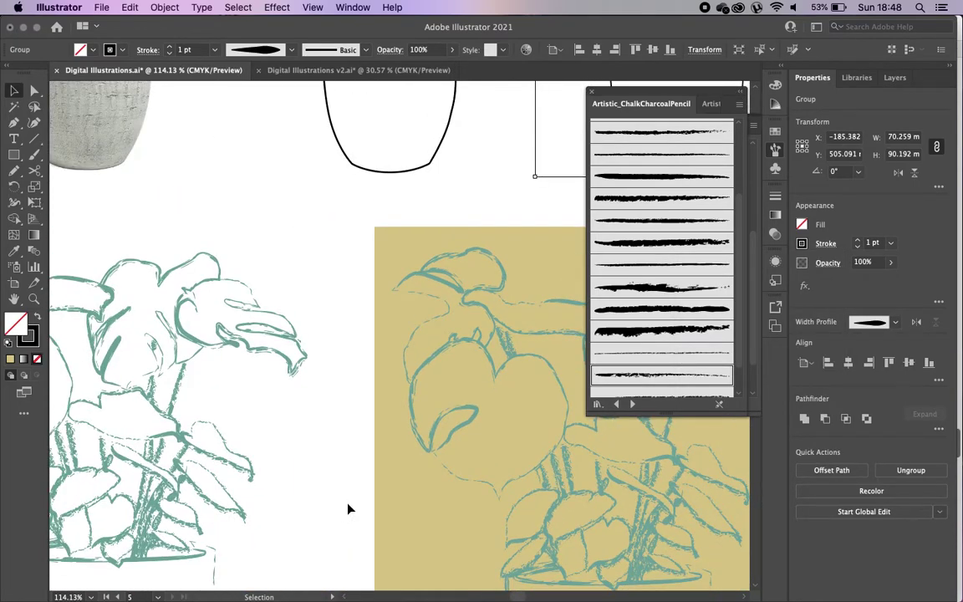
Step: Open Artistic > Artistic_Watercolor from the Brush Libraries menu to show its watercolour brushes
left_click(597, 403)
mouse_move(624, 418)
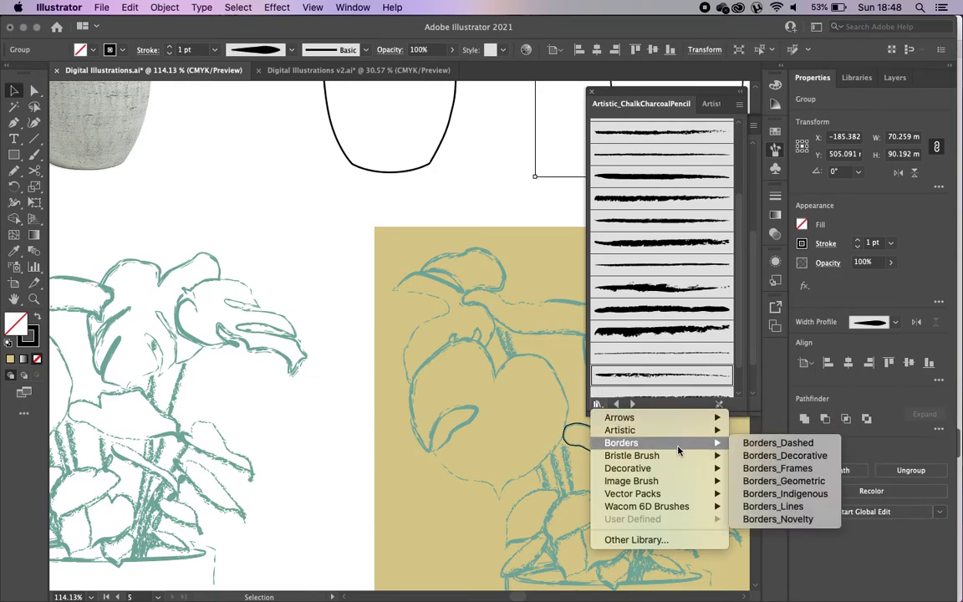
mouse_move(660, 432)
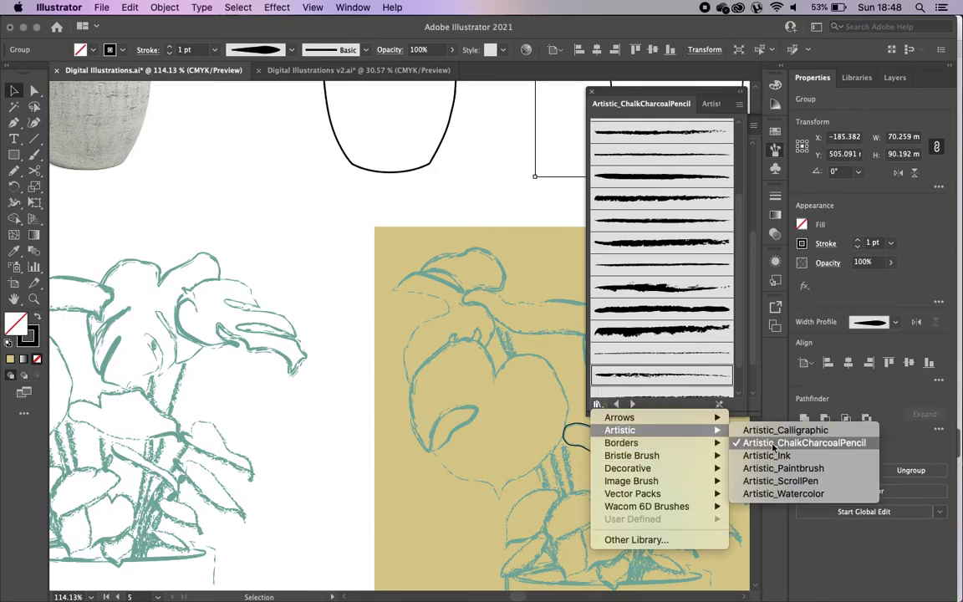
left_click(783, 494)
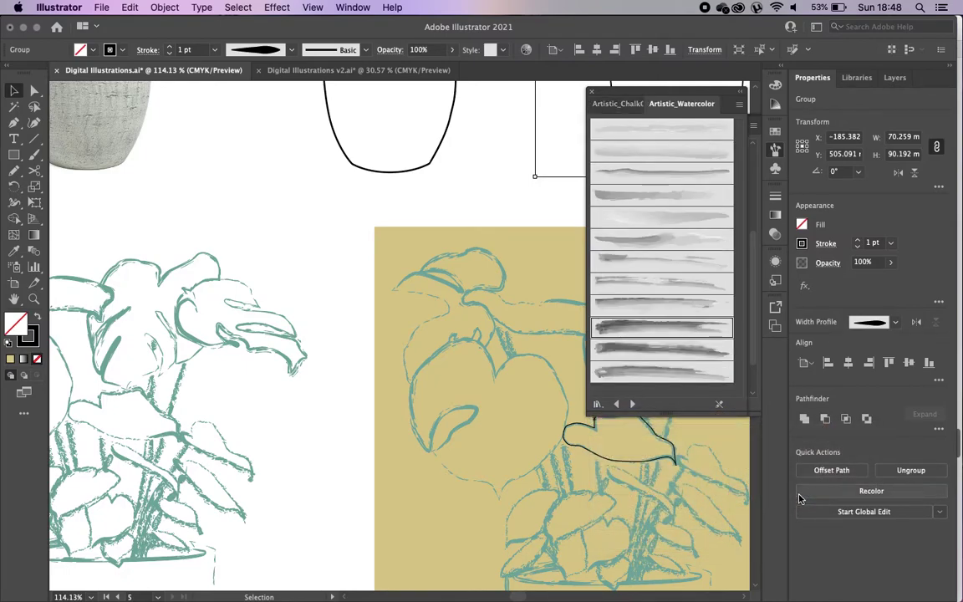
scroll(387, 332, "down", 5)
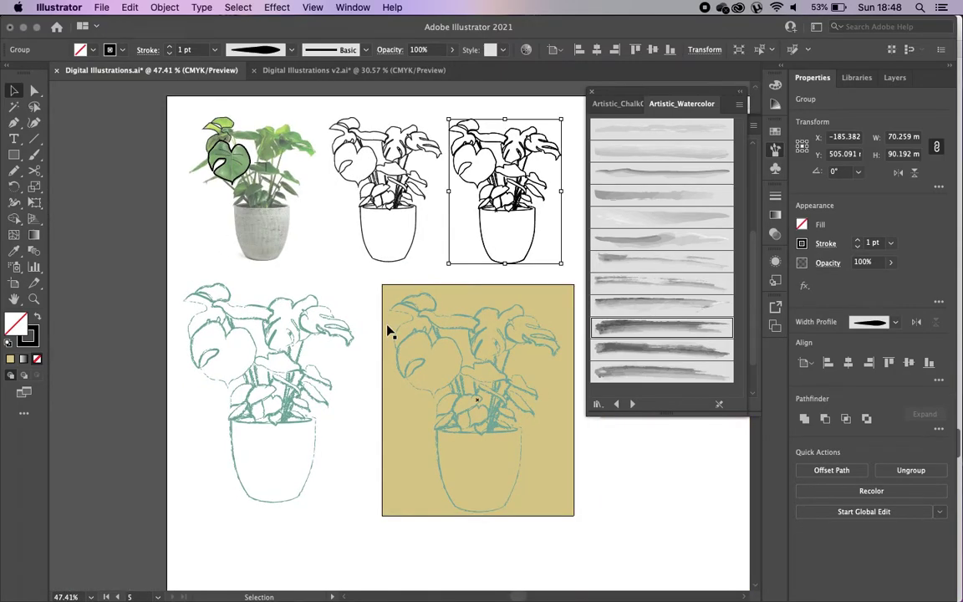
scroll(391, 329, "right", 3)
scroll(391, 329, "up", 1)
scroll(413, 209, "up", 2)
scroll(409, 213, "up", 2)
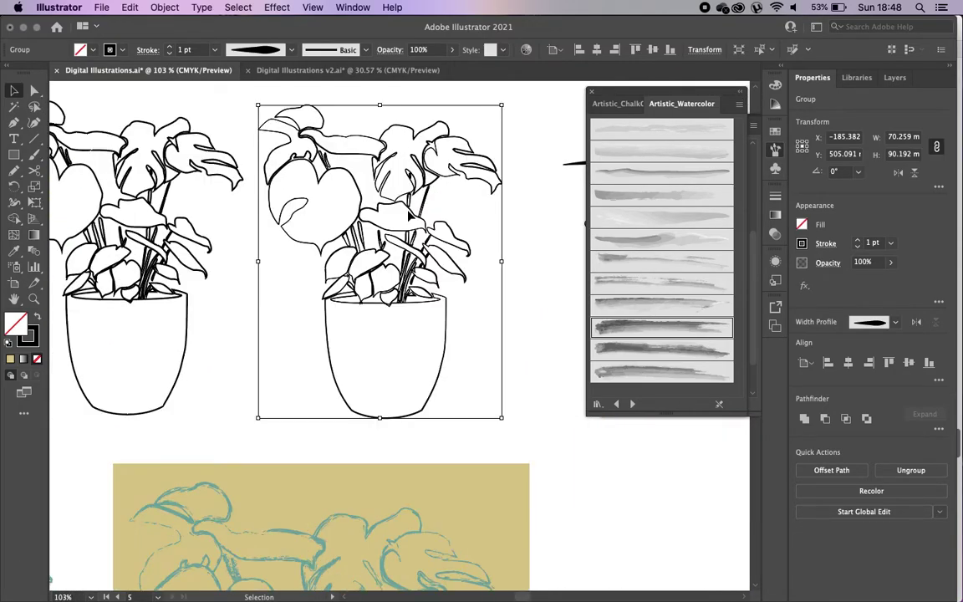
Step: Try a first watercolor brush on the plant and thin its strokes to 0.25 pt
left_click(651, 128)
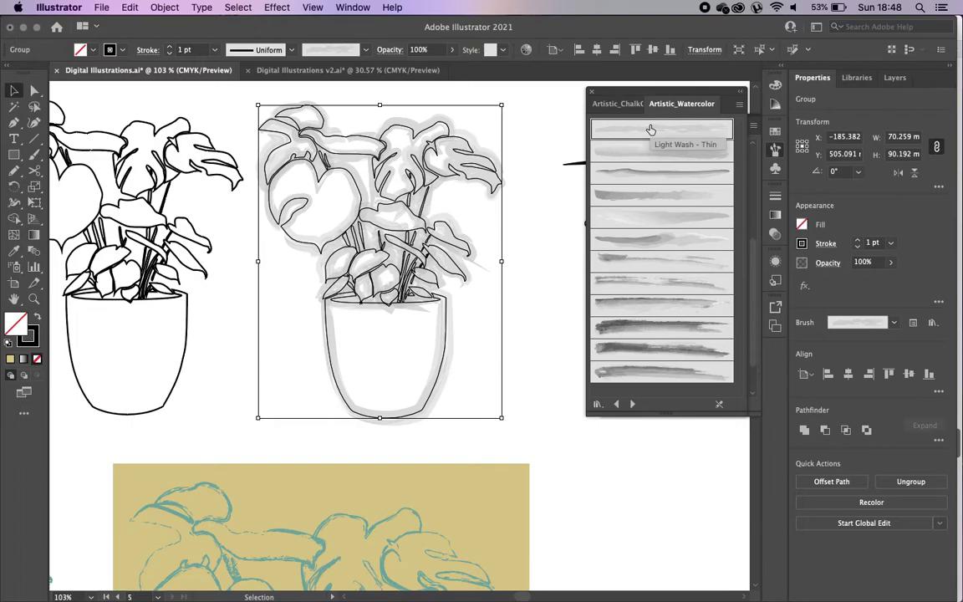
left_click(857, 247)
left_click(857, 247)
left_click(858, 248)
left_click(541, 223)
left_click(374, 198)
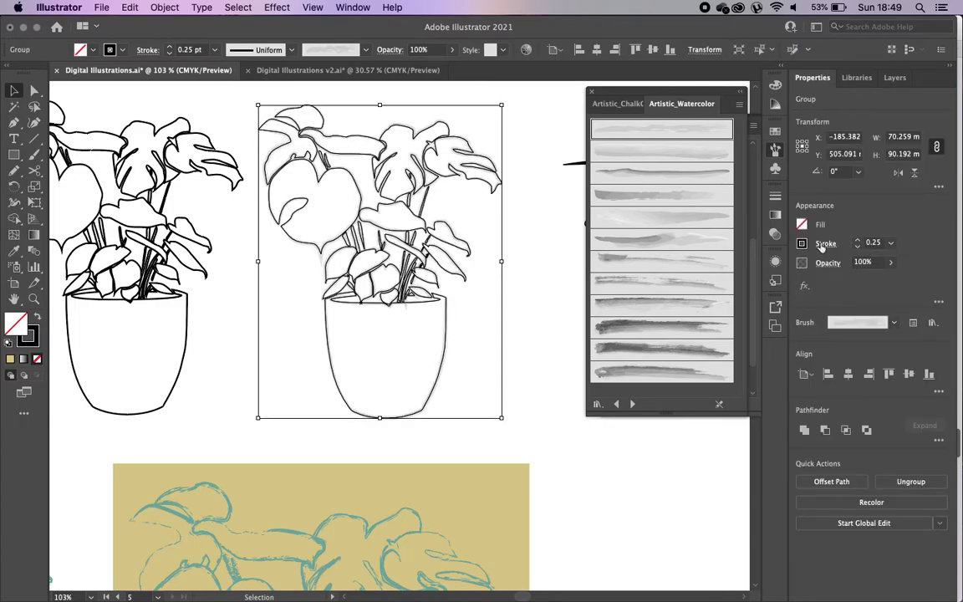
Step: Set the plant's stroke colour to a teal swatch
left_click(803, 244)
left_click(712, 321)
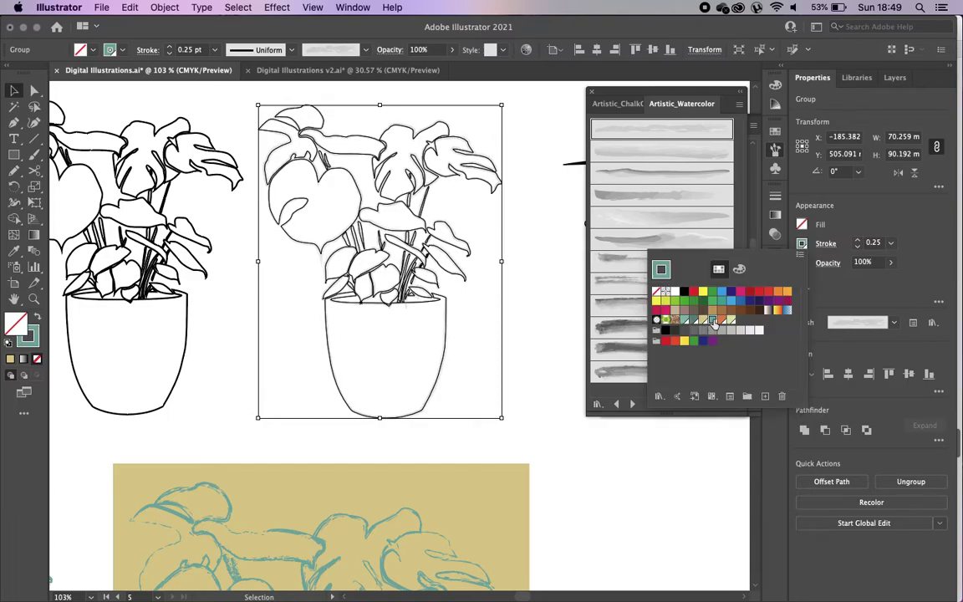
left_click(540, 299)
left_click(540, 298)
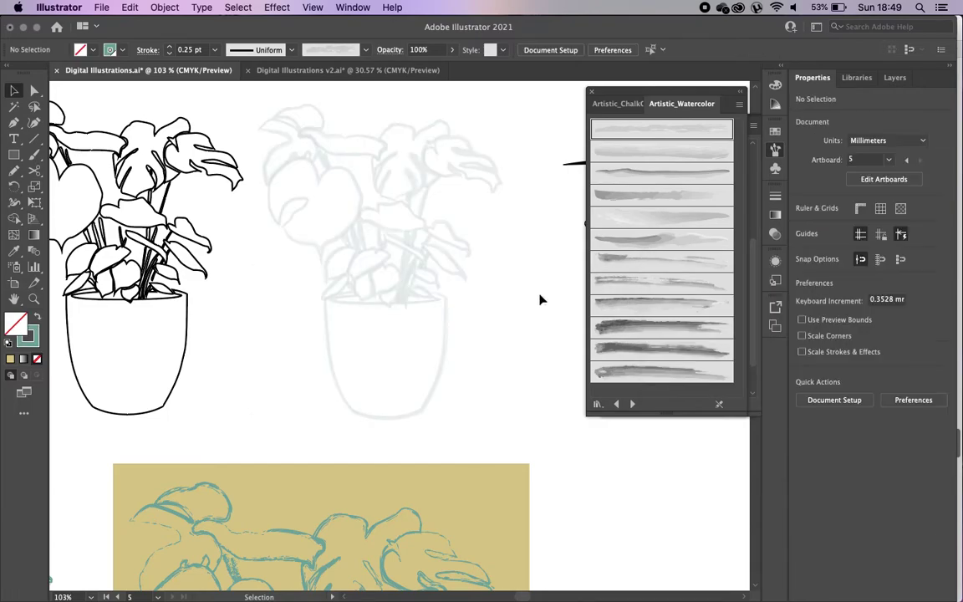
Step: Apply a watercolor brush to the whole second plant, then switch to a darker watercolor brush
left_click_drag(266, 100, 515, 354)
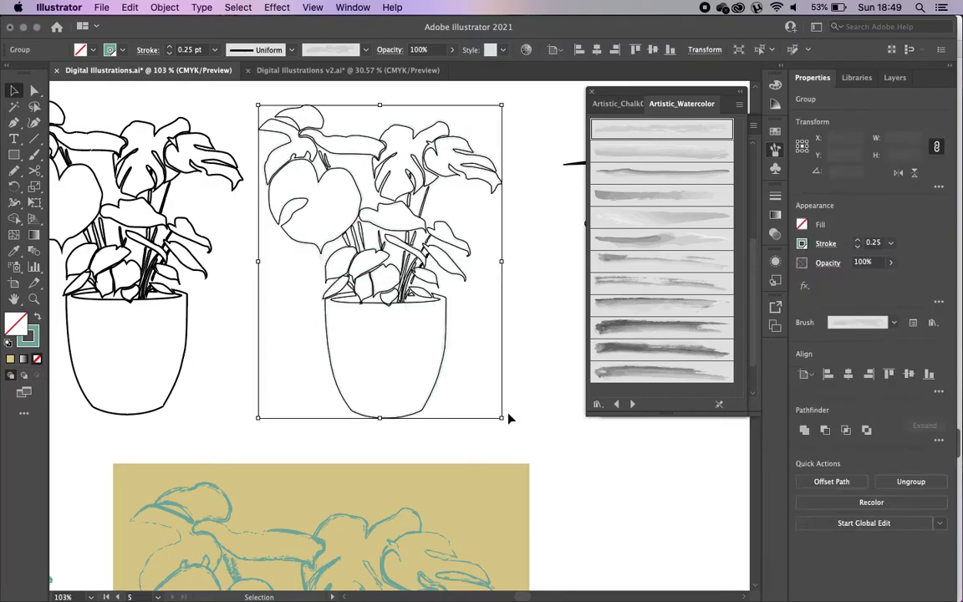
left_click(633, 283)
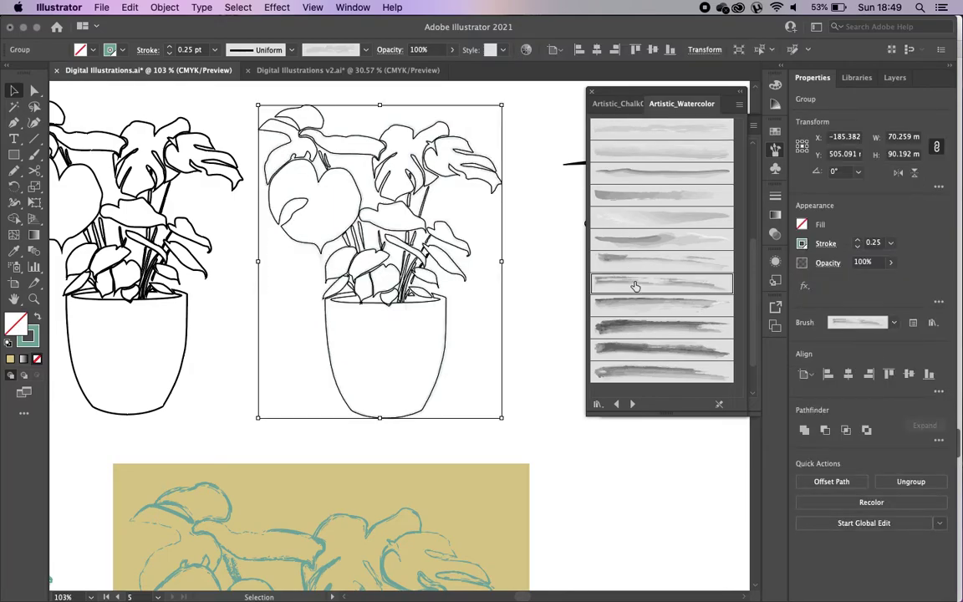
left_click(533, 276)
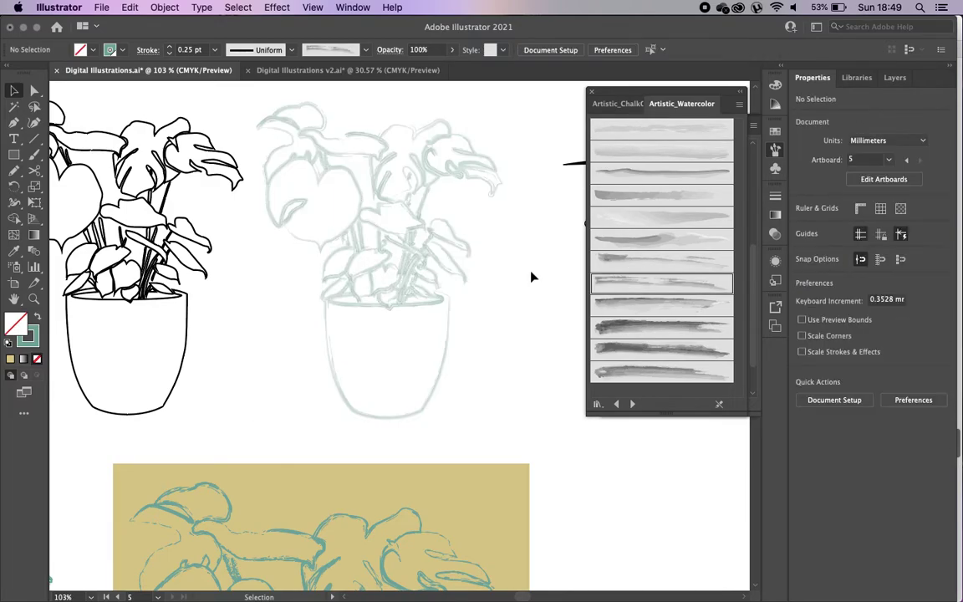
left_click_drag(255, 98, 513, 440)
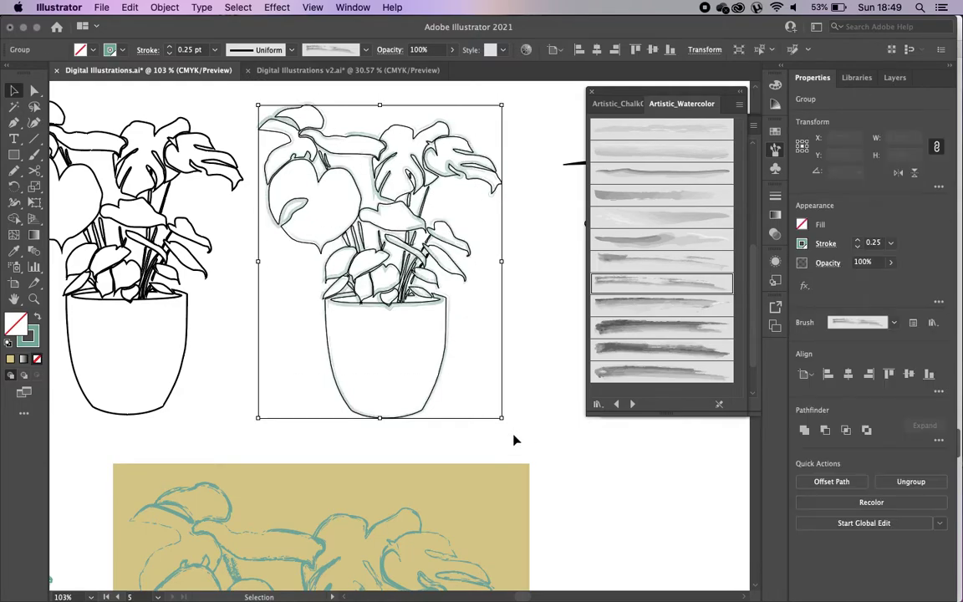
left_click(685, 352)
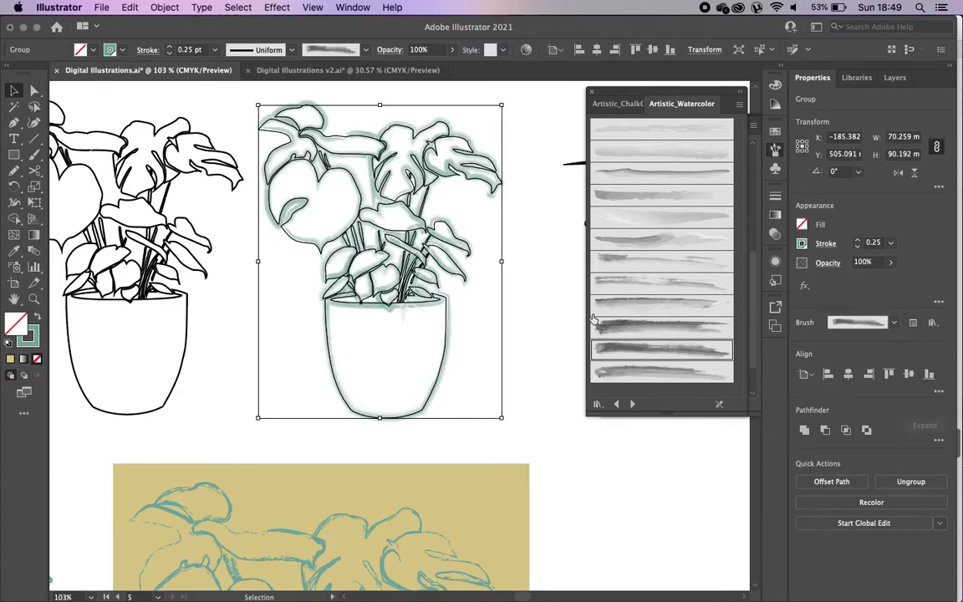
left_click(539, 337)
Step: Reduce the watercolor plant's stroke weight to 0.5 pt
scroll(539, 338, "down", 4)
left_click_drag(327, 159, 506, 345)
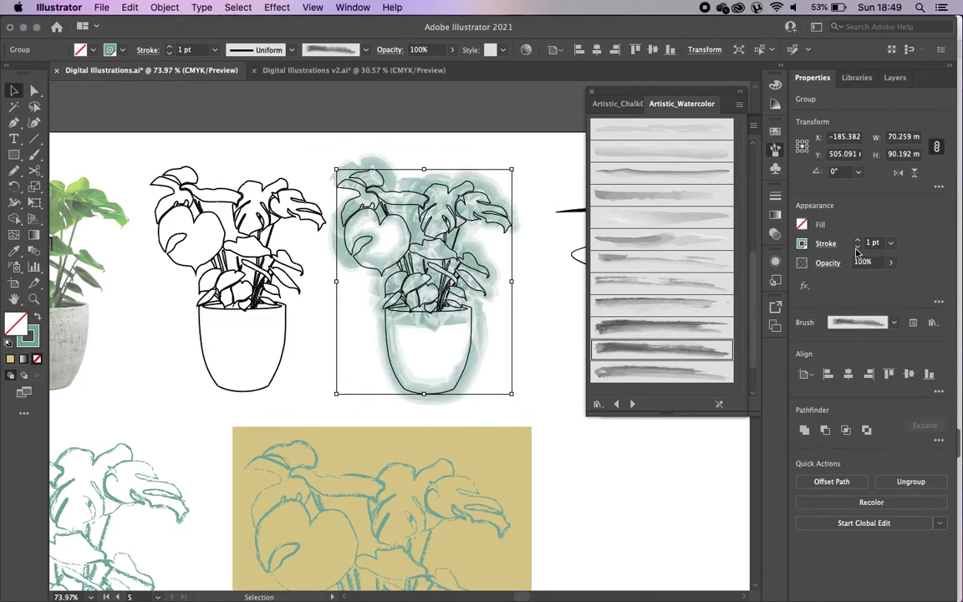
left_click(856, 246)
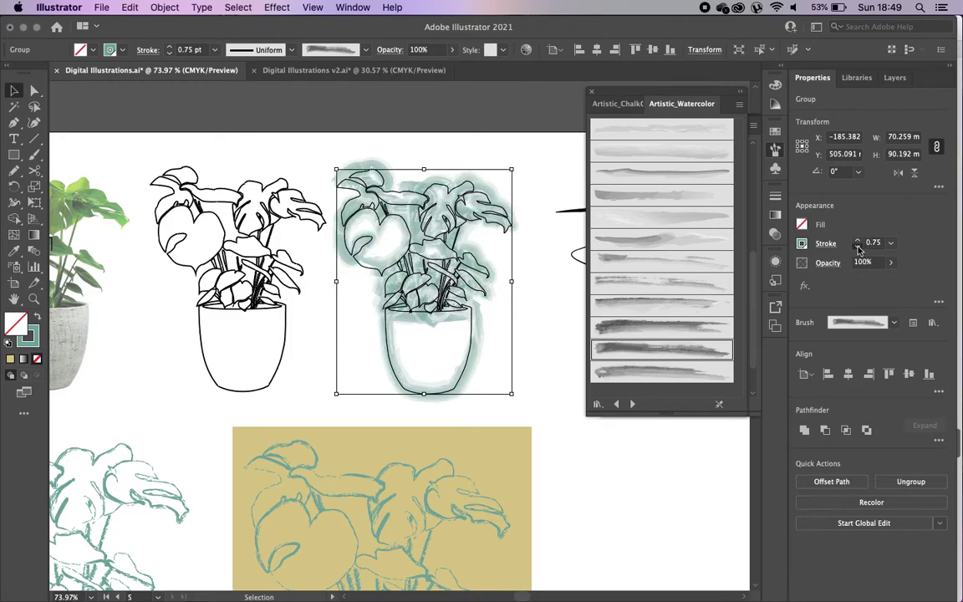
left_click(857, 246)
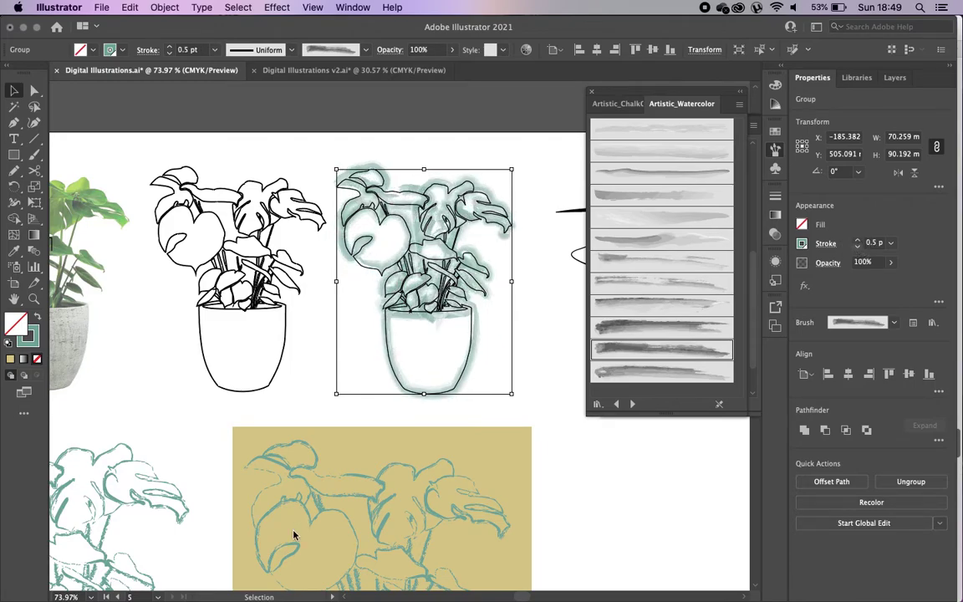
scroll(436, 369, "down", 7)
scroll(436, 370, "left", 4)
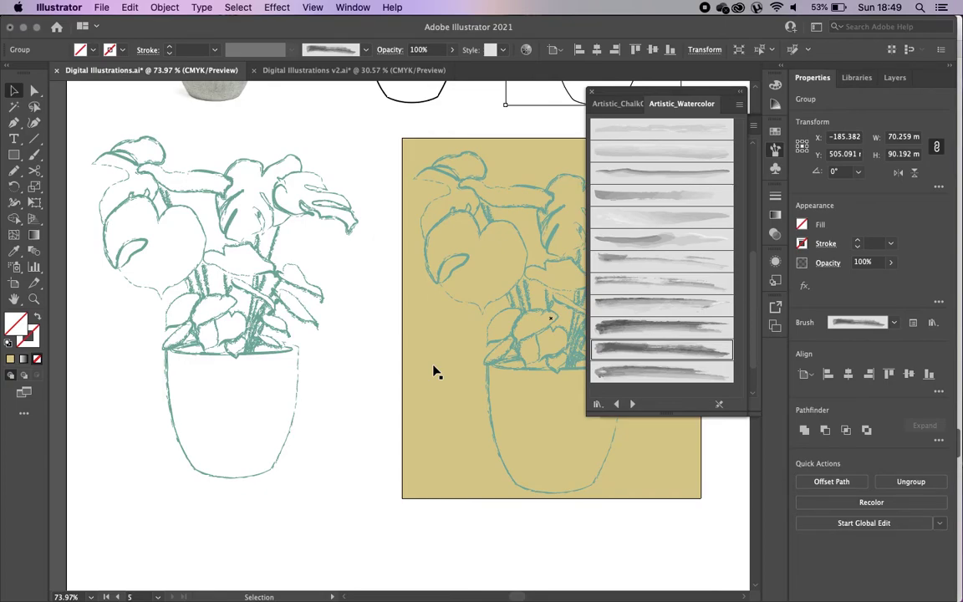
scroll(435, 372, "down", 8)
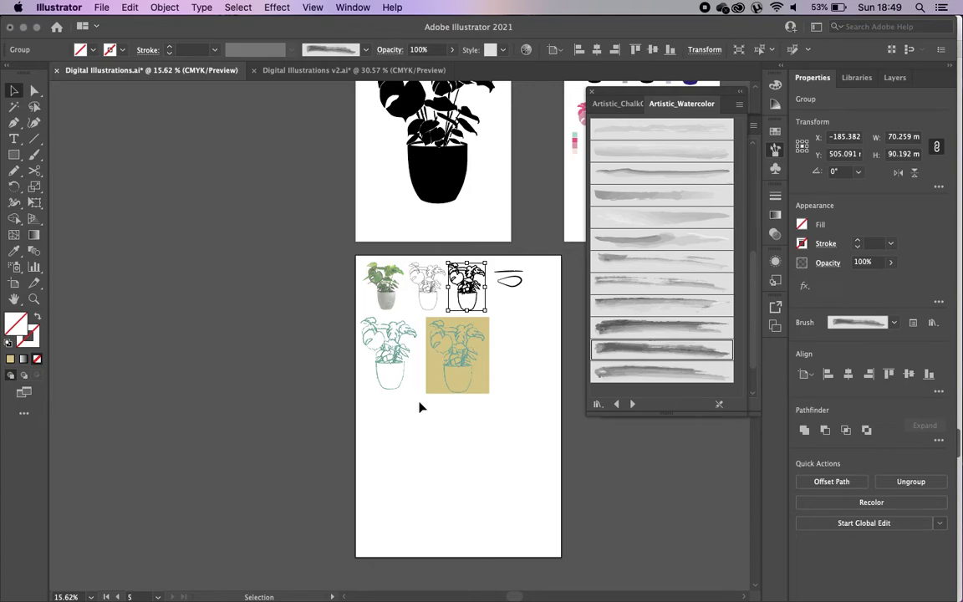
scroll(419, 407, "up", 8)
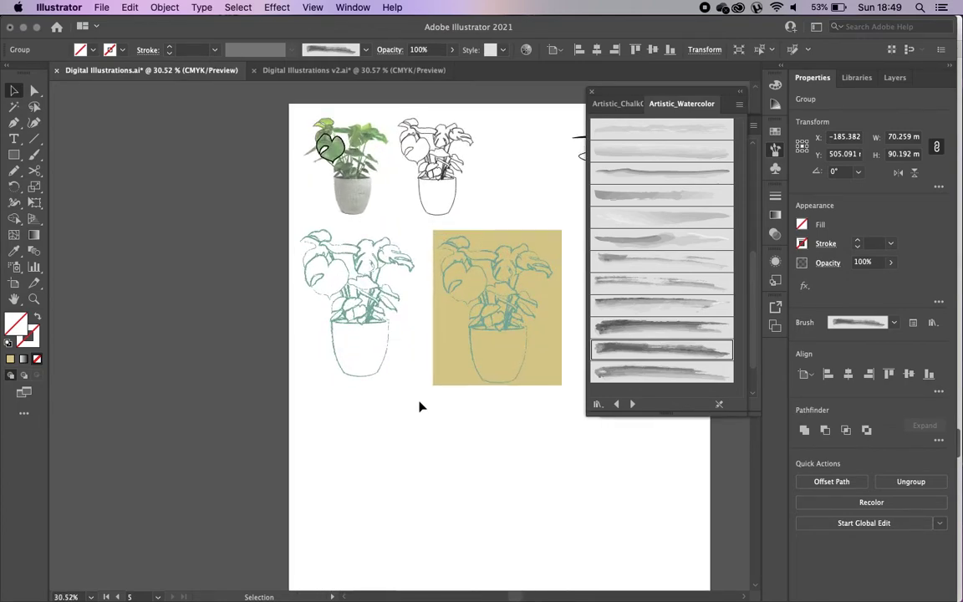
scroll(420, 406, "down", 3)
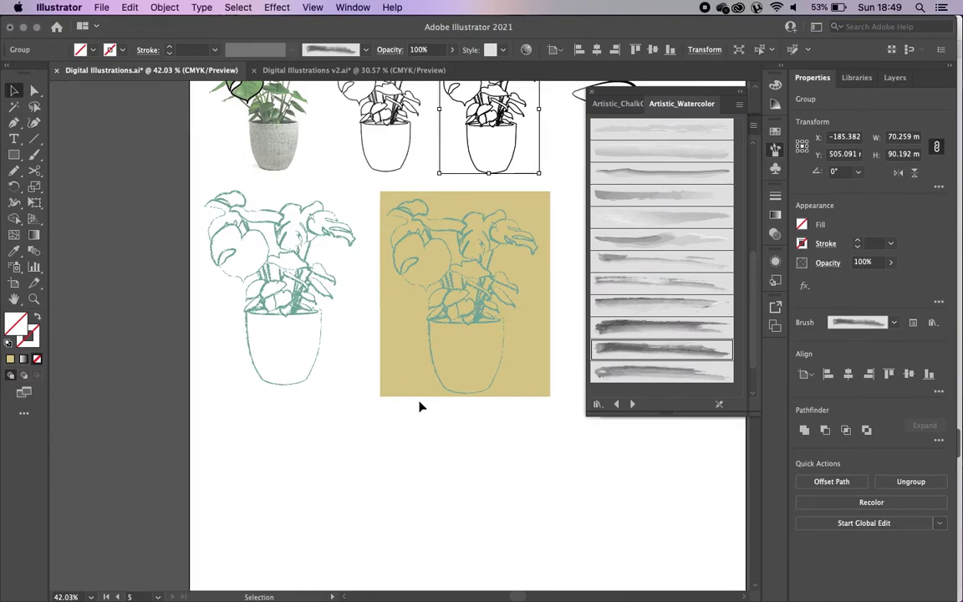
scroll(419, 405, "right", 3)
left_click(505, 357)
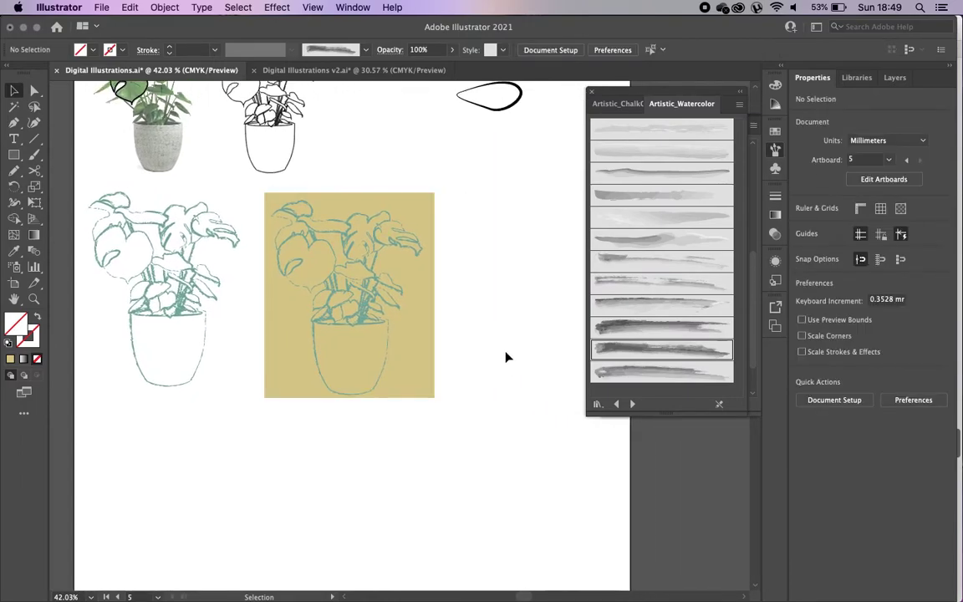
scroll(469, 301, "up", 4)
scroll(469, 298, "up", 4)
scroll(469, 299, "left", 8)
scroll(469, 299, "up", 4)
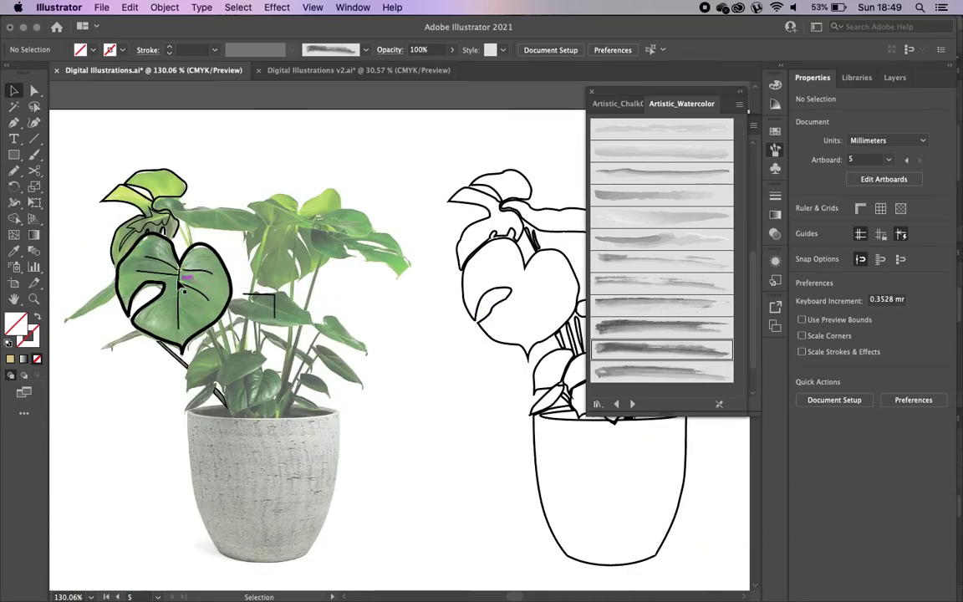
left_click(13, 170)
left_click_drag(361, 143, 514, 144)
mouse_move(460, 158)
left_mouse_down()
mouse_move(421, 189)
mouse_move(372, 155)
left_mouse_up()
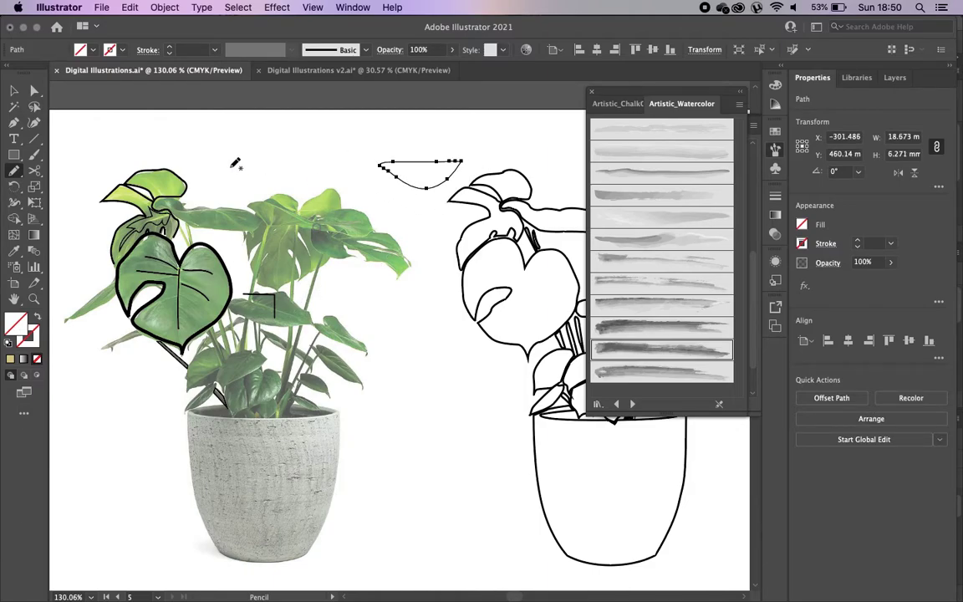
key("v")
left_click(462, 193, "shift")
key("super+shift+a")
key("a")
key("v")
key("super+a")
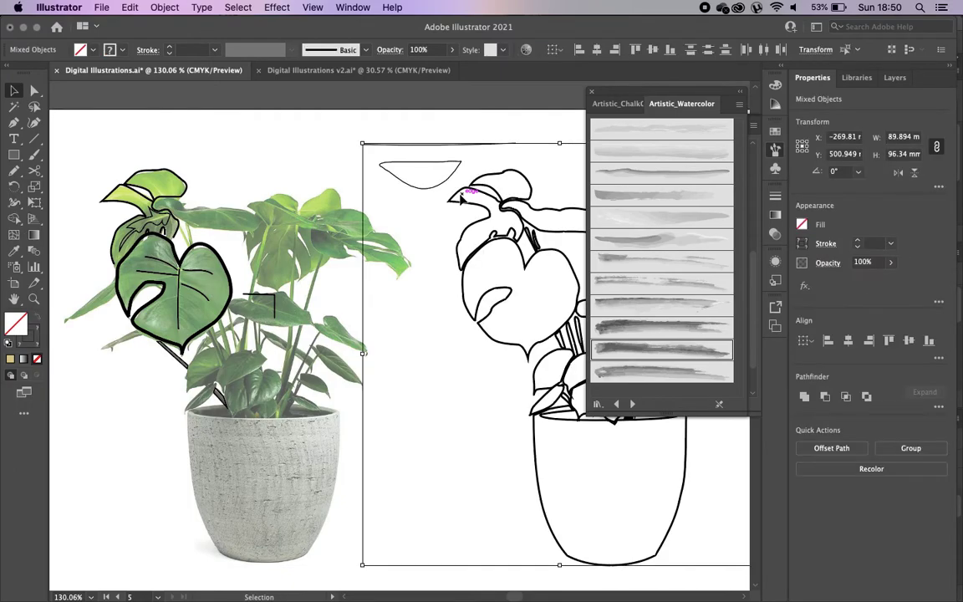
left_click_drag(355, 129, 432, 209)
key("Delete")
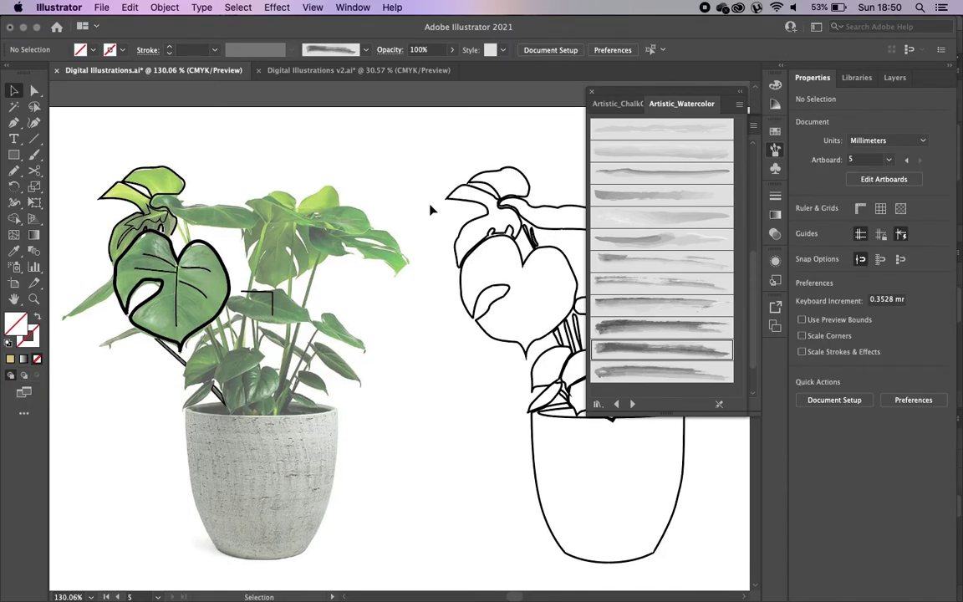
scroll(431, 208, "down", 5)
scroll(468, 154, "down", 3)
scroll(458, 177, "left", 5)
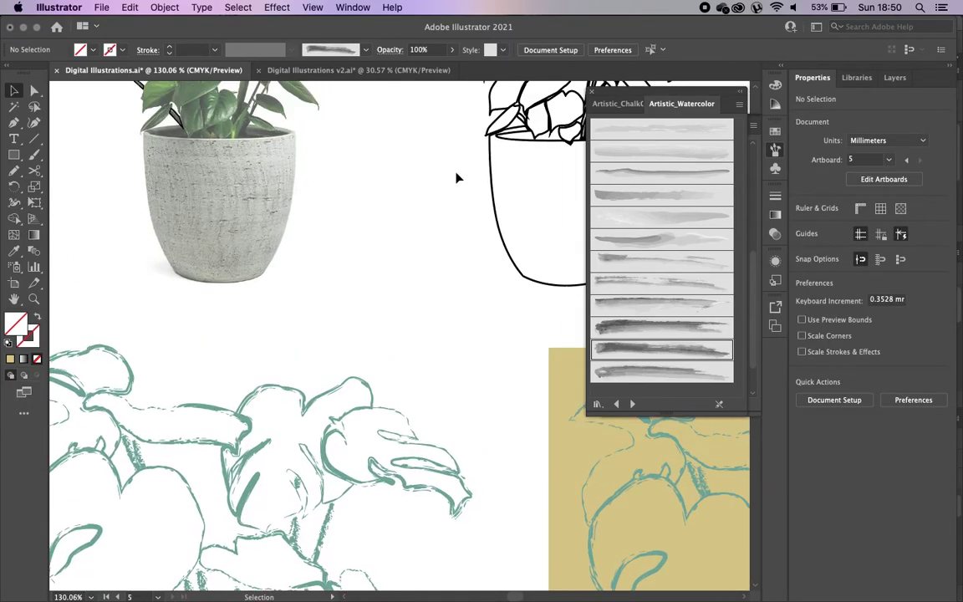
scroll(457, 177, "left", 1)
scroll(457, 177, "down", 1)
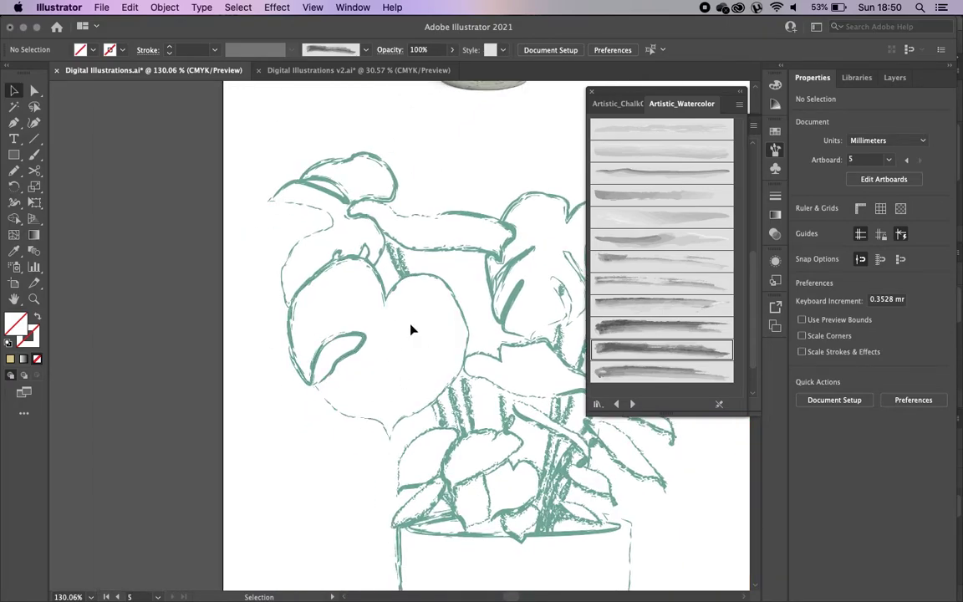
Step: Enlarge the Eraser size slightly to about 34 pt, leaving Pencil settings unchanged
left_click(34, 155)
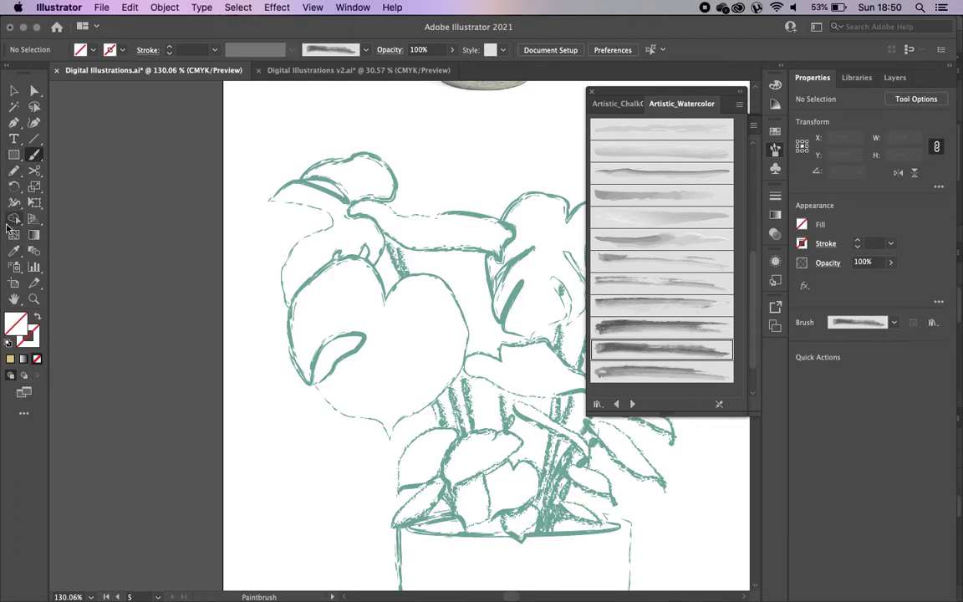
mouse_move(34, 171)
left_mouse_down()
mouse_move(79, 189)
mouse_move(79, 171)
left_mouse_up()
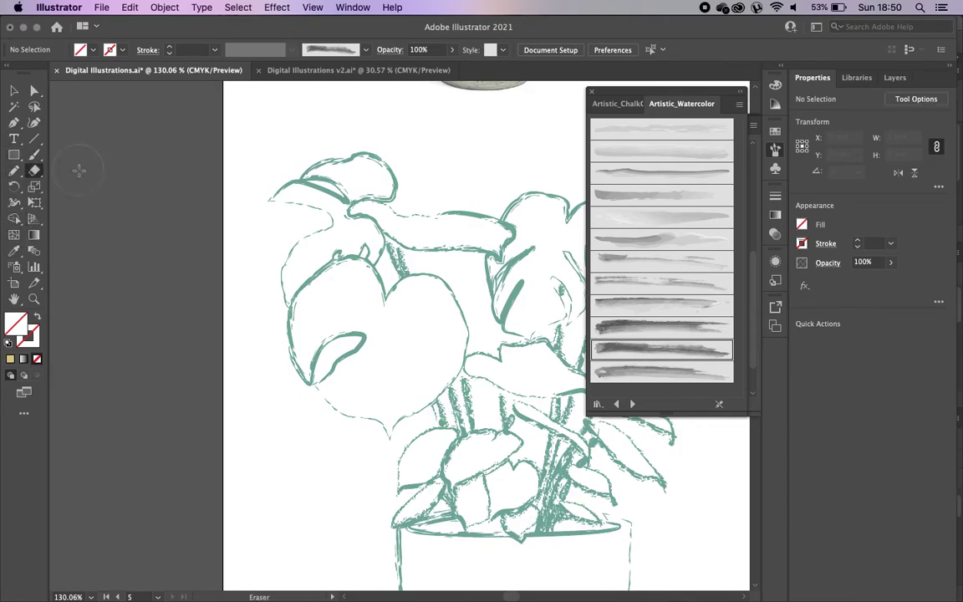
double_click(14, 171)
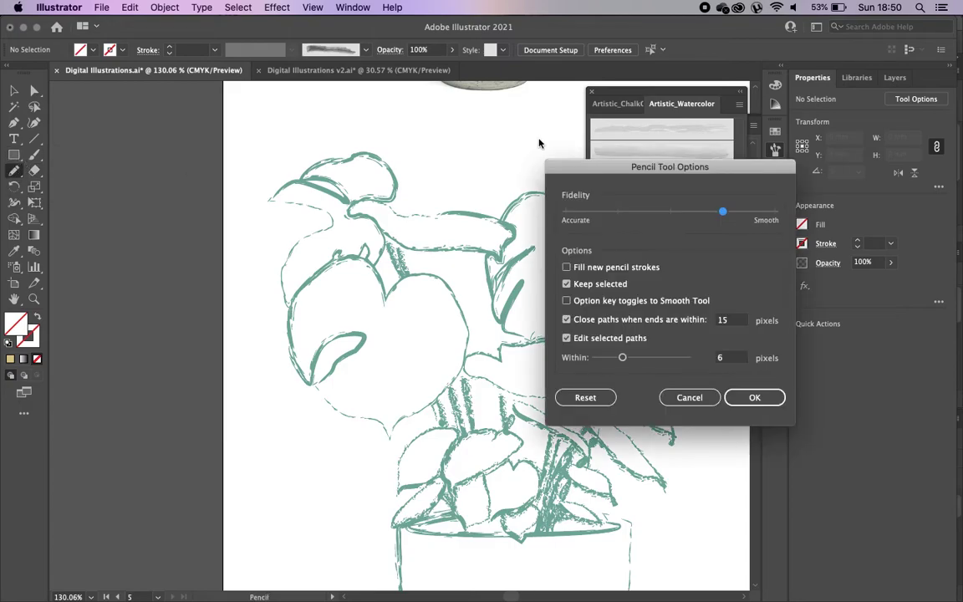
left_click(754, 397)
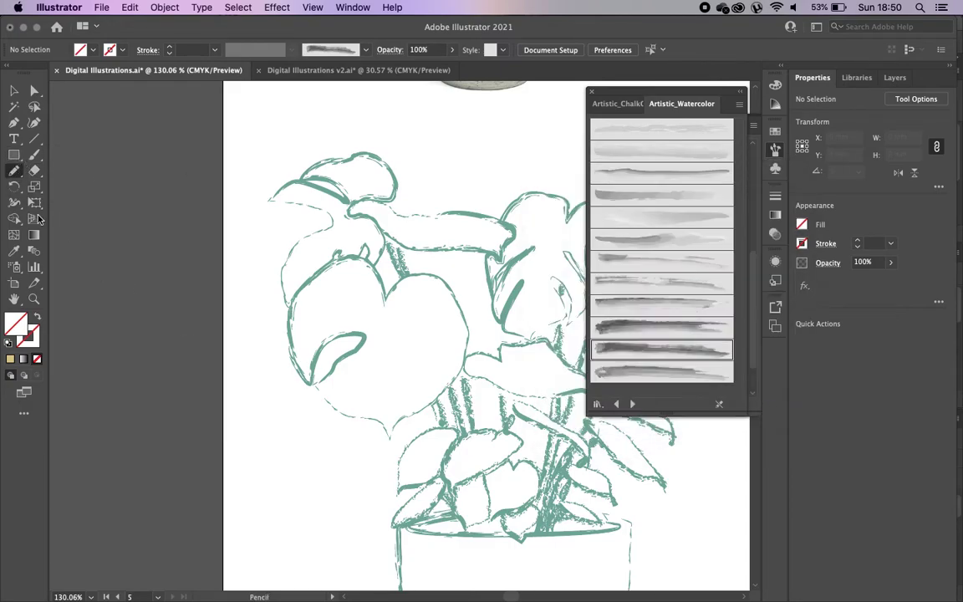
double_click(34, 170)
left_click_drag(231, 285, 229, 284)
left_click(489, 315)
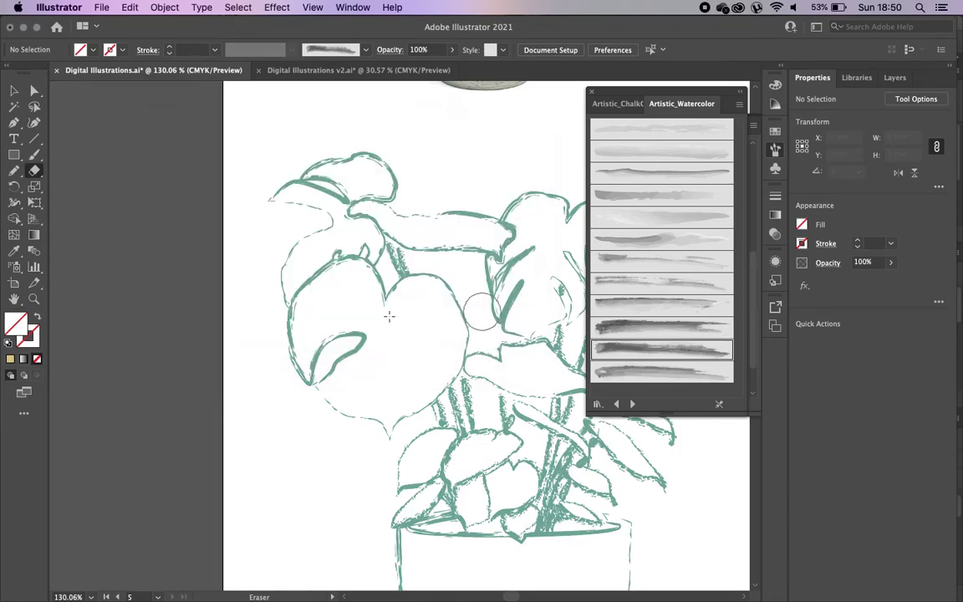
Step: Set Paintbrush fidelity toward Smooth and show the Artistic_ChalkCharcoalPencil brushes
double_click(35, 155)
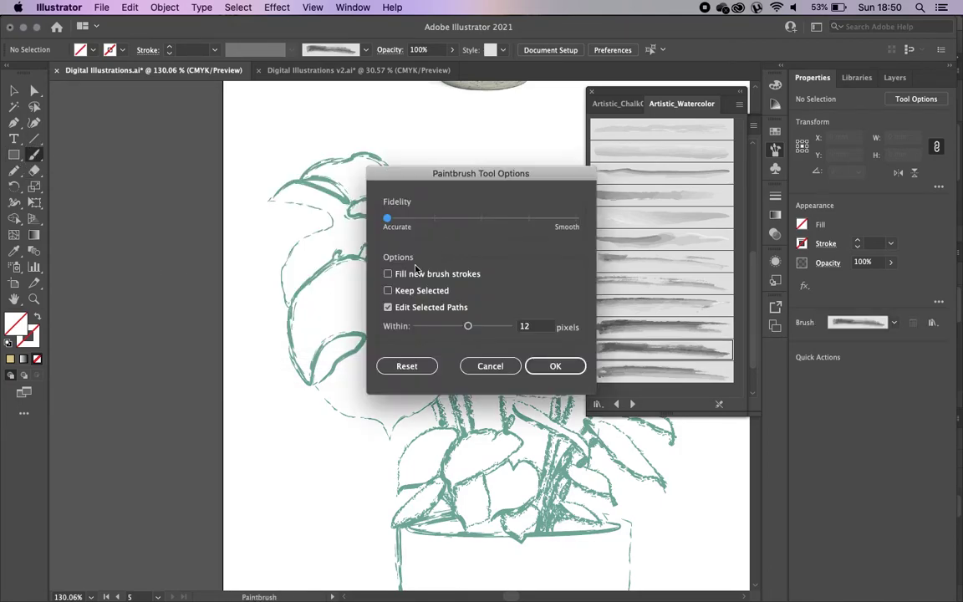
left_click_drag(387, 219, 552, 226)
left_click(552, 368)
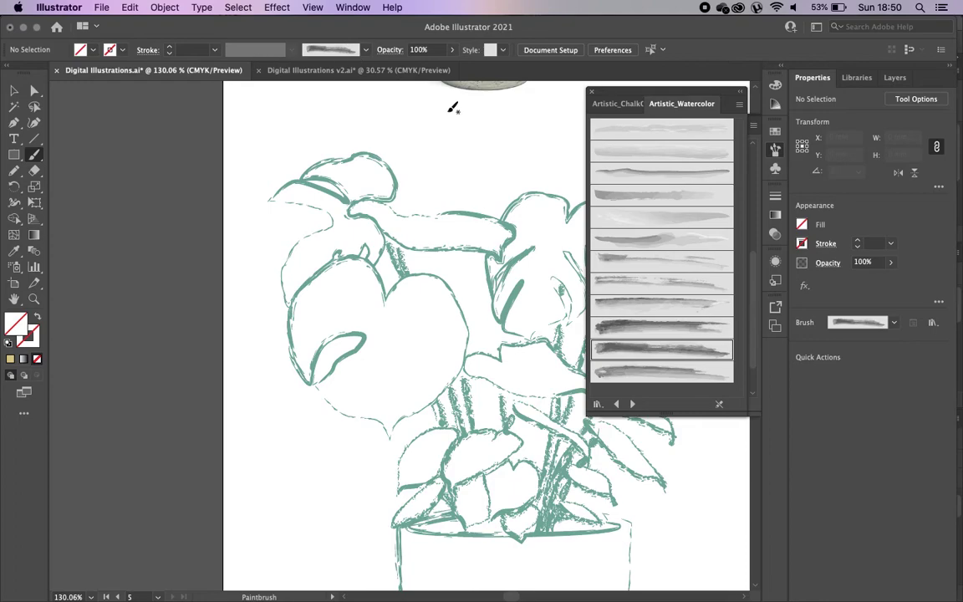
scroll(365, 179, "right", 2)
left_click(618, 103)
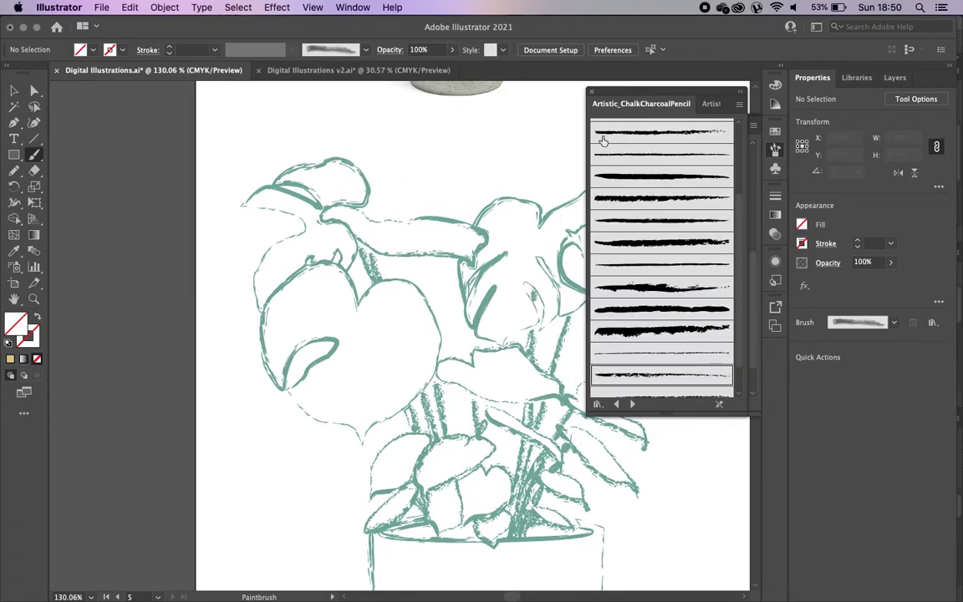
Step: Paint four chalk-brush veins radiating from the centre of the large left leaf
left_click(651, 135)
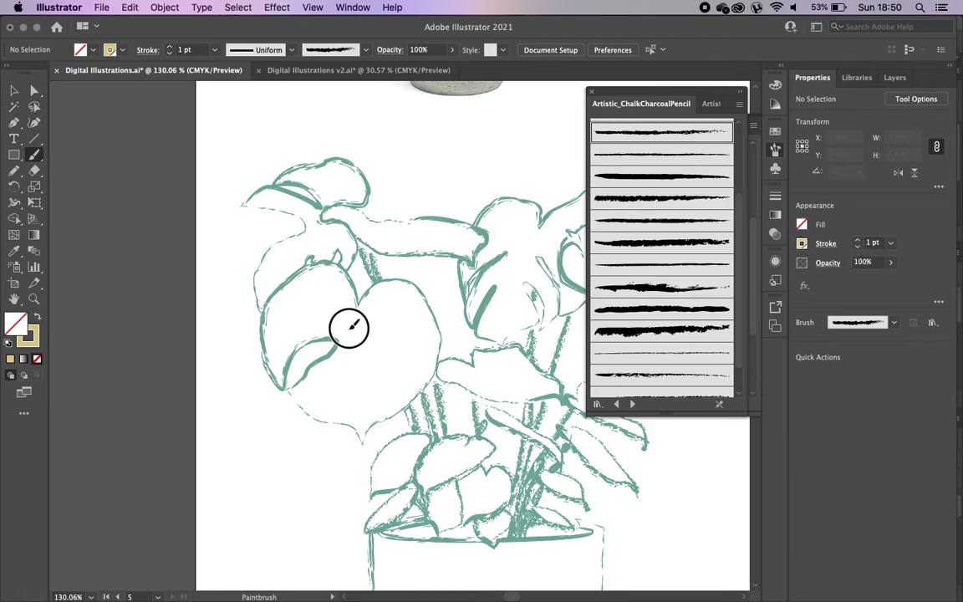
mouse_move(279, 311)
left_mouse_down()
mouse_move(348, 381)
mouse_move(360, 404)
left_mouse_up()
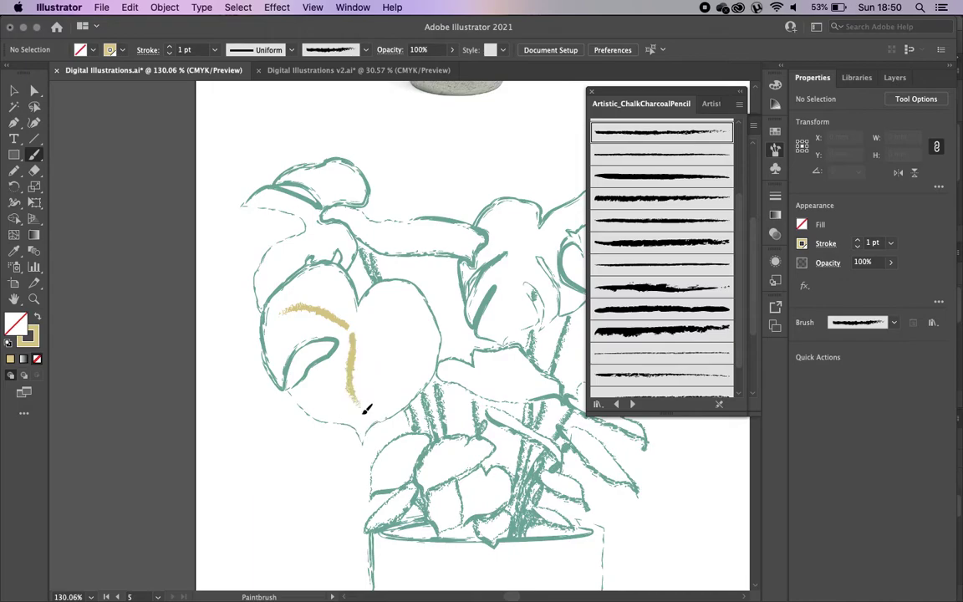
left_click_drag(356, 335, 396, 355)
mouse_move(358, 324)
left_mouse_down()
mouse_move(408, 308)
mouse_move(355, 324)
mouse_move(389, 300)
mouse_move(390, 332)
mouse_move(303, 320)
mouse_move(332, 291)
left_mouse_up()
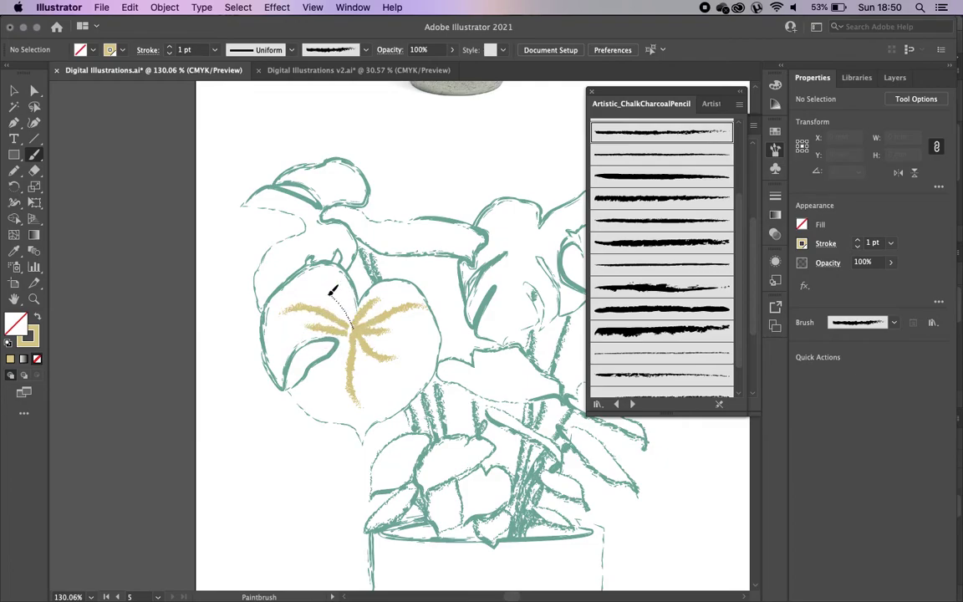
left_click_drag(356, 331, 322, 368)
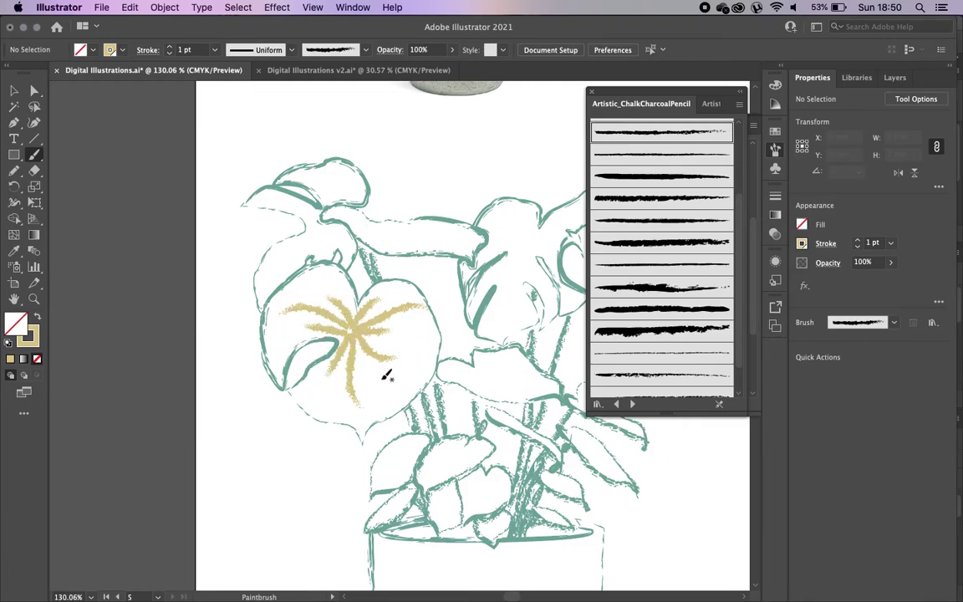
scroll(429, 308, "down", 3)
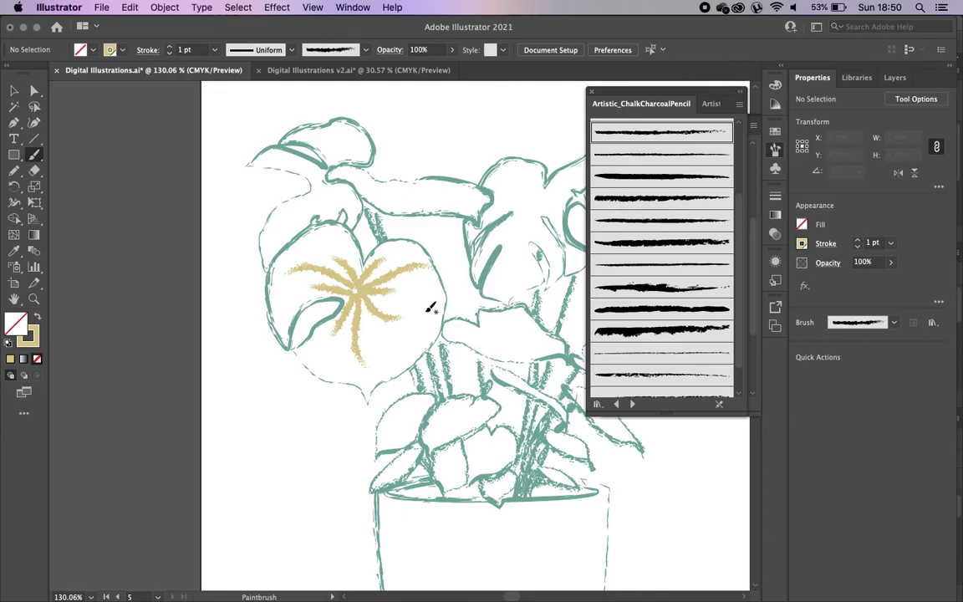
Step: Remove the stray test zigzag chalk stroke painted beside the pot
mouse_move(228, 467)
left_mouse_down()
mouse_move(226, 402)
mouse_move(246, 399)
mouse_move(255, 416)
mouse_move(276, 402)
mouse_move(315, 450)
left_mouse_up()
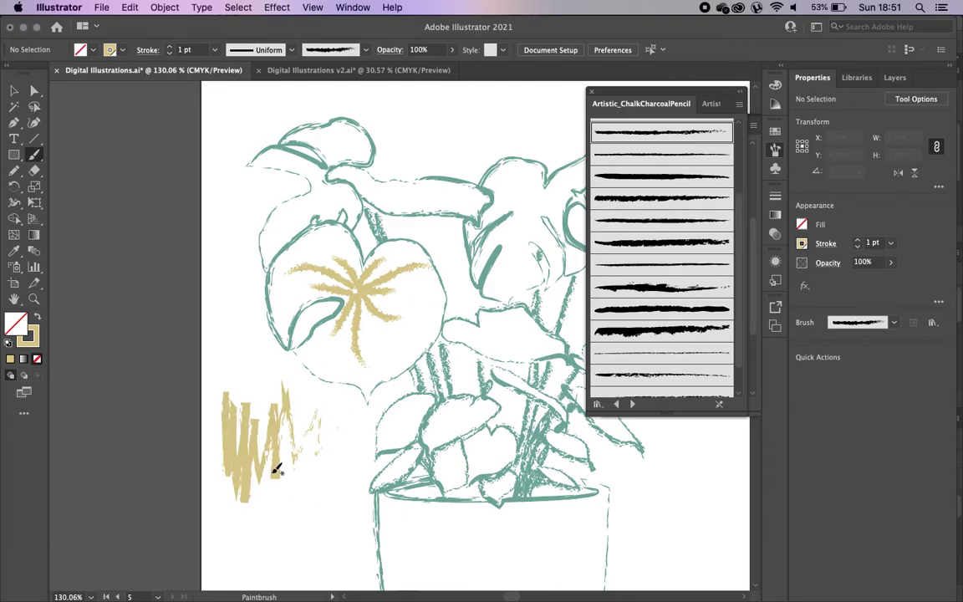
left_click(15, 90)
left_click_drag(201, 351, 247, 427)
key("Delete")
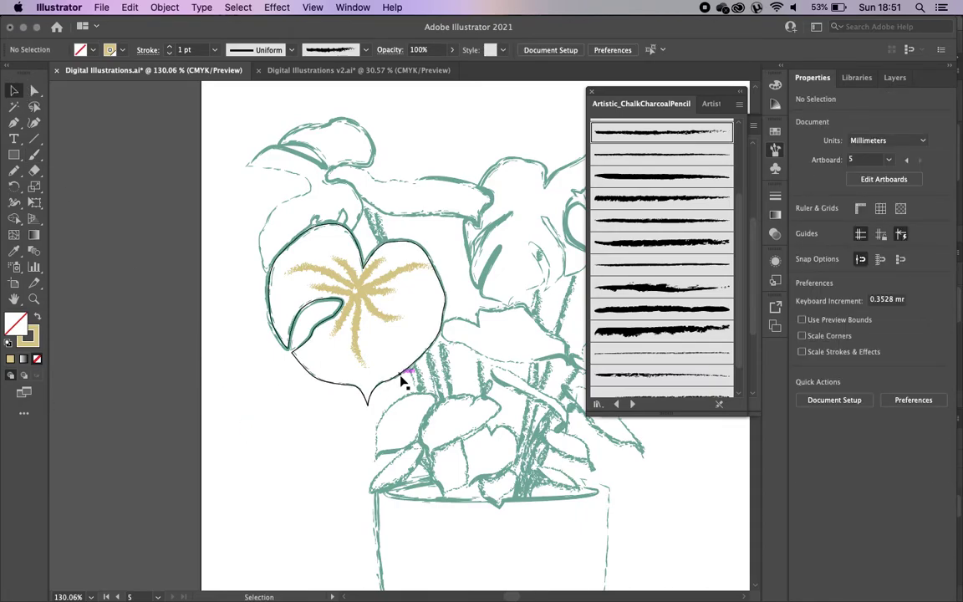
scroll(400, 380, "down", 5)
scroll(400, 380, "left", 1)
left_click(14, 171)
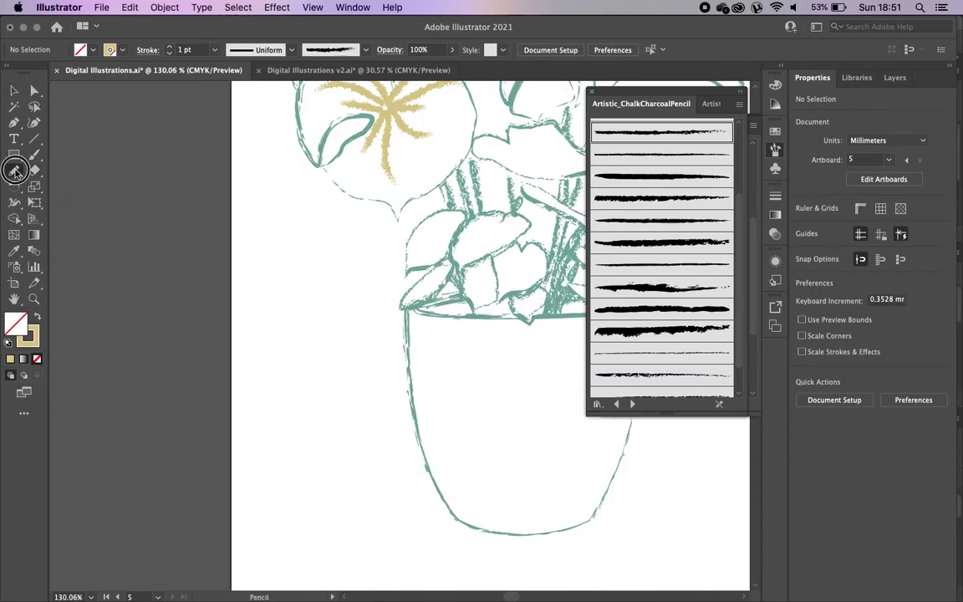
Step: Draw a pencil grid of vertical and horizontal hatch strokes on the pot's upper left
left_click_drag(421, 330, 436, 427)
left_click_drag(439, 335, 458, 416)
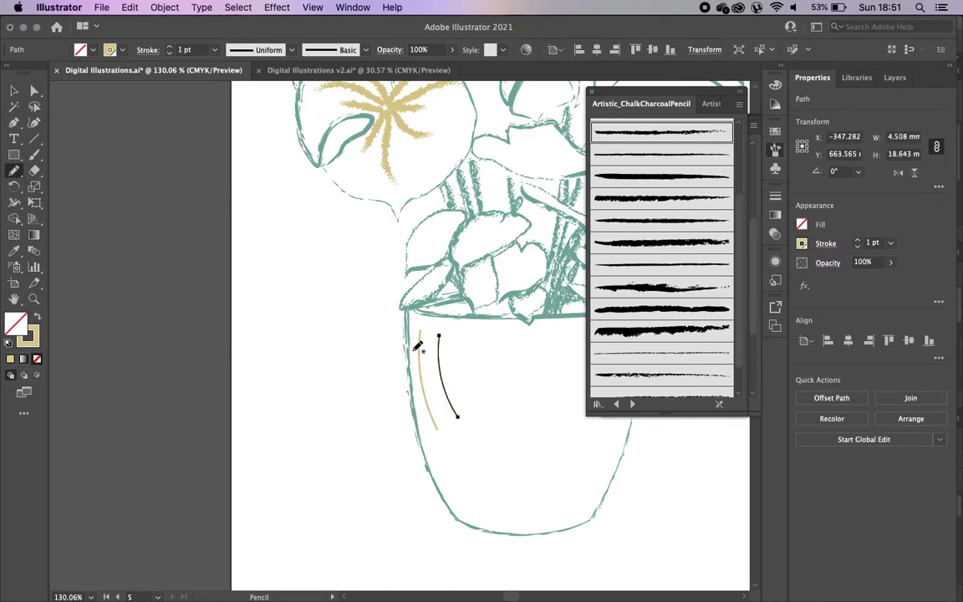
mouse_move(483, 339)
left_mouse_down()
mouse_move(418, 341)
mouse_move(475, 354)
left_mouse_up()
mouse_move(421, 365)
left_mouse_down()
mouse_move(476, 366)
mouse_move(483, 382)
left_mouse_up()
mouse_move(419, 400)
left_mouse_down()
mouse_move(500, 399)
mouse_move(458, 387)
left_mouse_up()
left_click(19, 92)
left_click(513, 407)
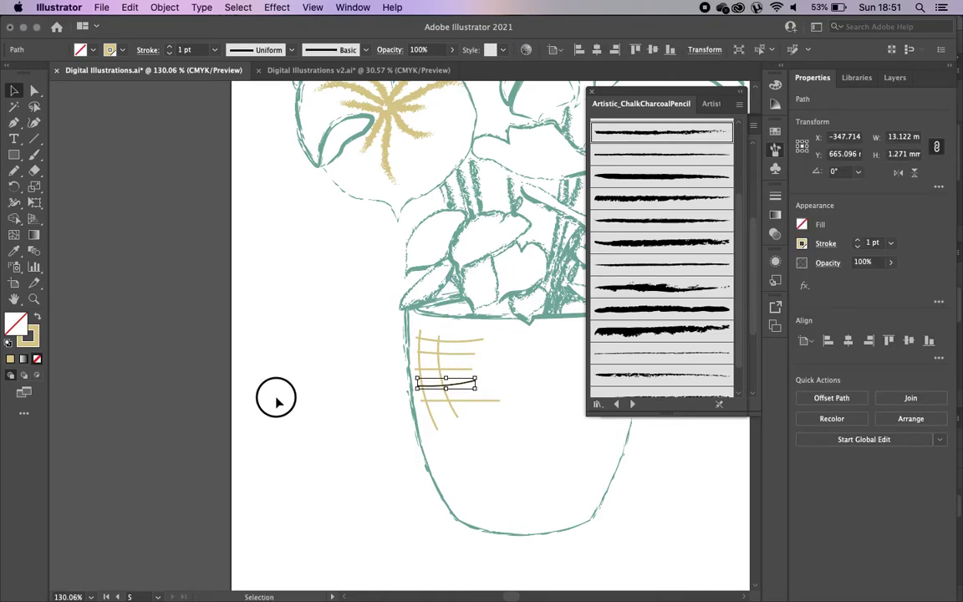
left_click(275, 399)
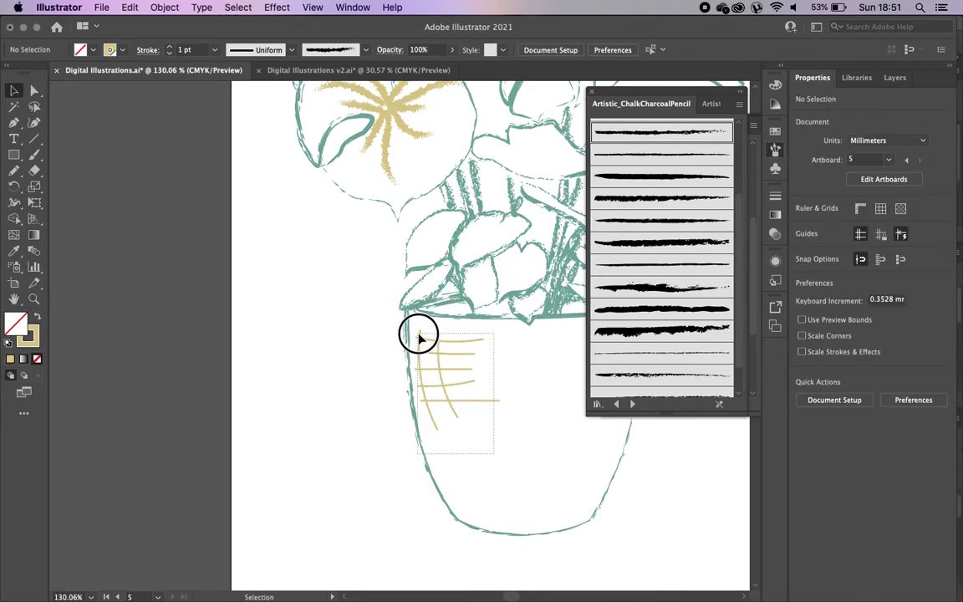
key("super+a")
key("super+shift+a")
Step: Give the hatch lines a thin ChalkCharcoalPencil brush stroke
left_click_drag(483, 426, 420, 335)
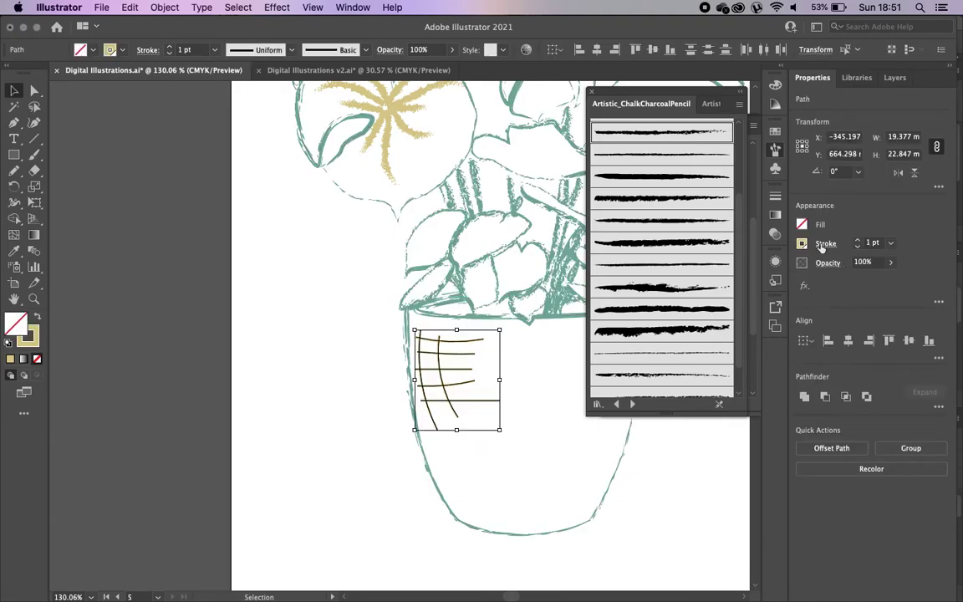
left_click(682, 292)
left_click(665, 332)
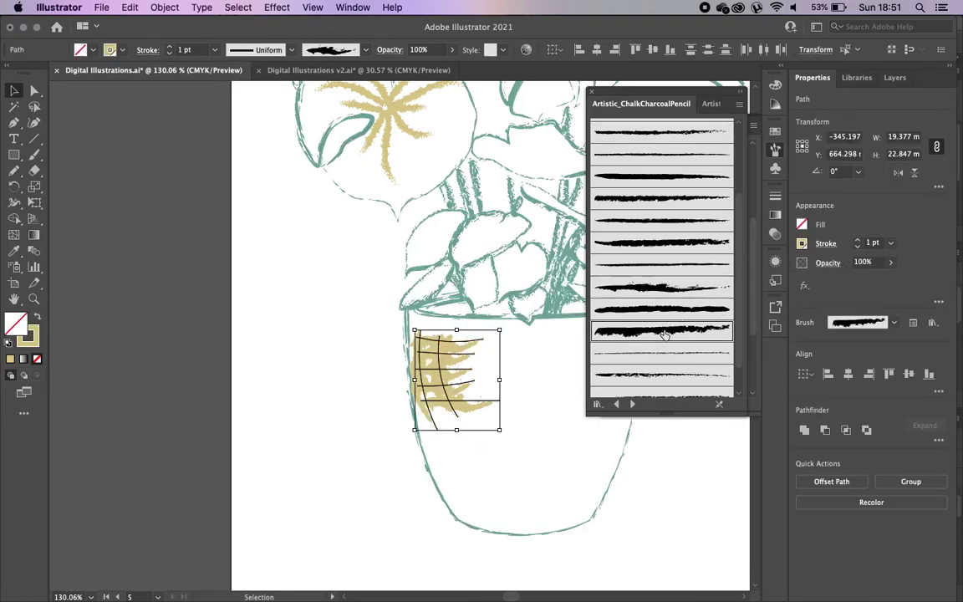
left_click(657, 375)
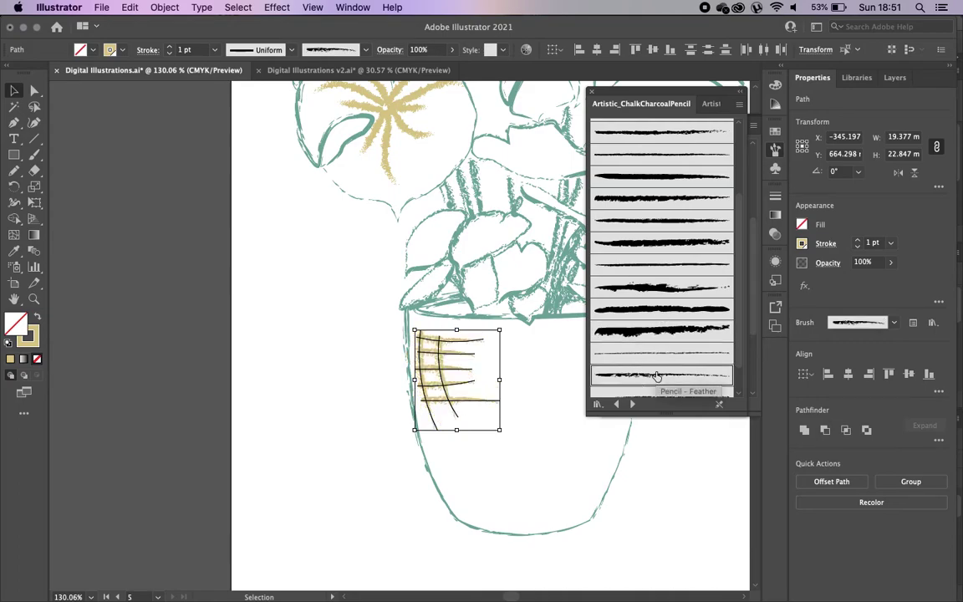
left_click(328, 367)
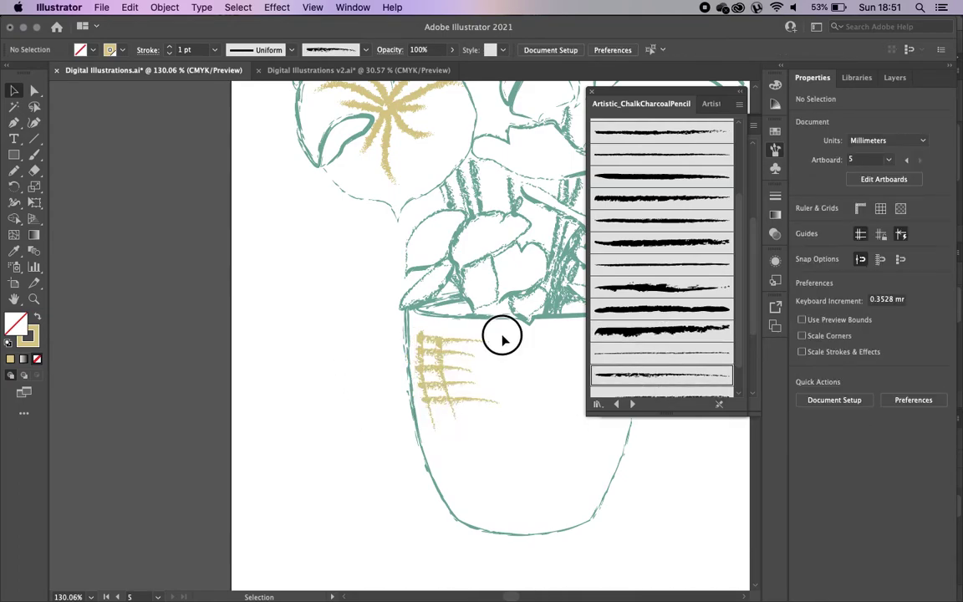
left_click(451, 399)
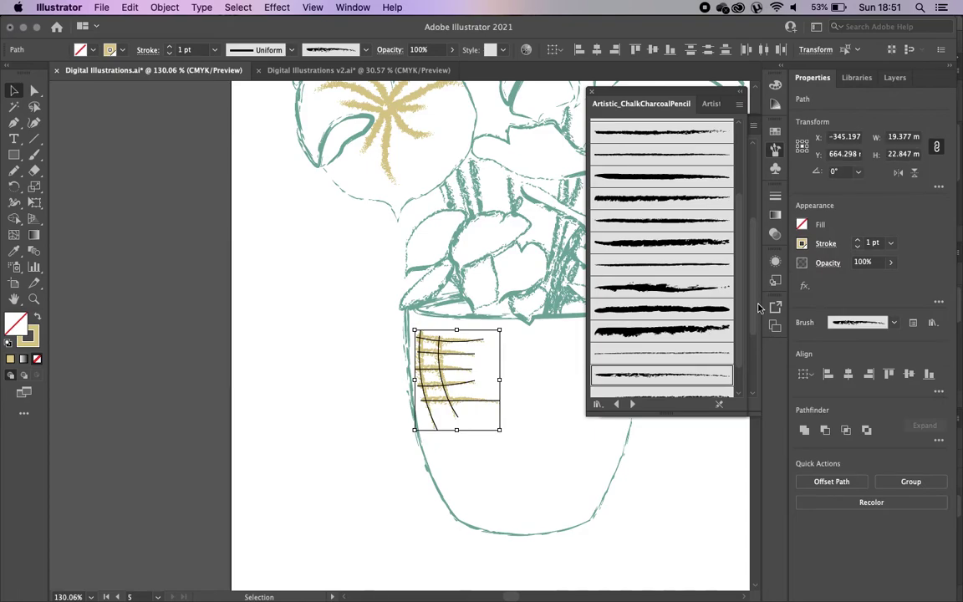
Step: Apply a tapered width profile to the chalky hatch strokes
left_click(825, 244)
left_click(763, 454)
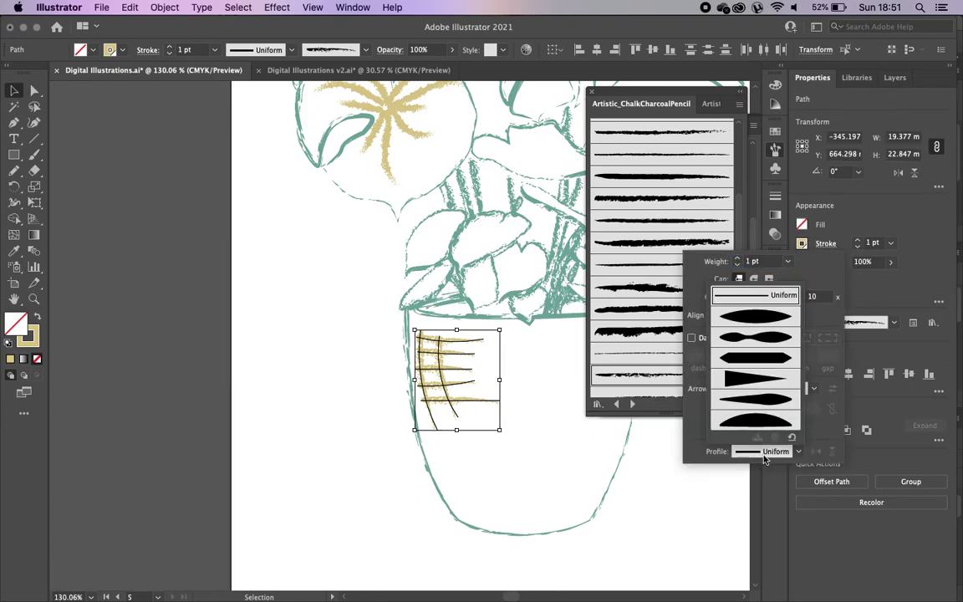
left_click(753, 403)
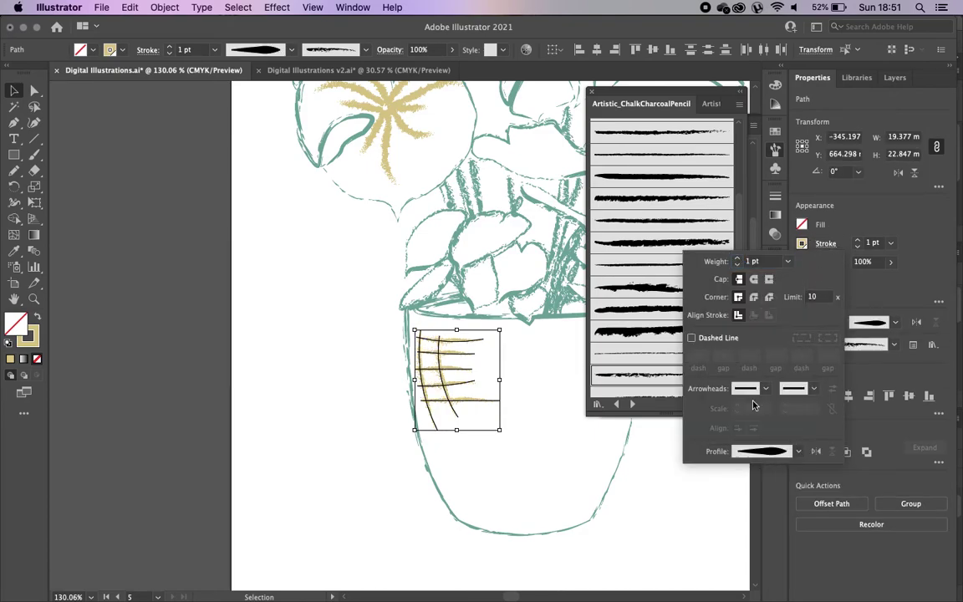
left_click(798, 451)
left_click(798, 451)
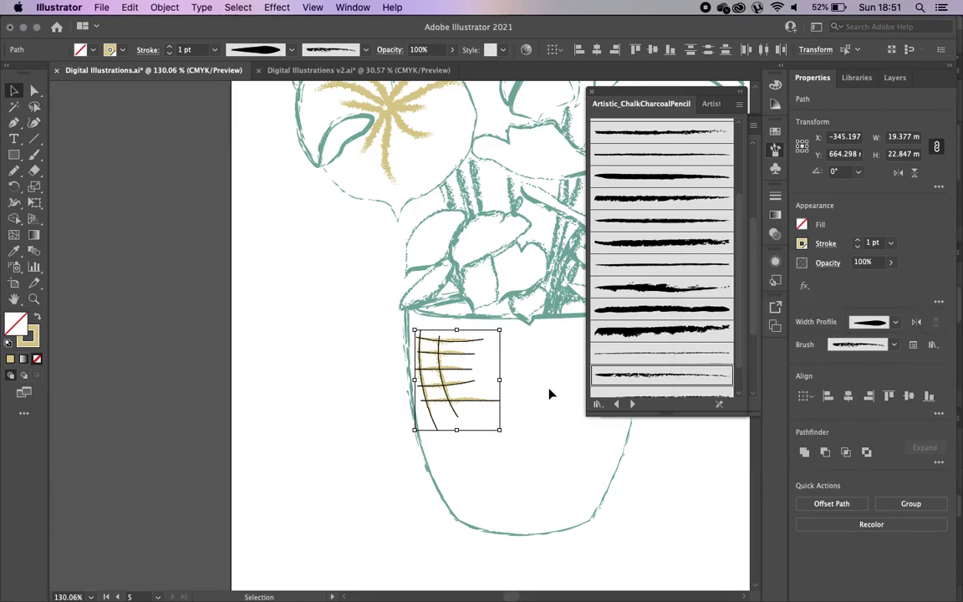
left_click(282, 457)
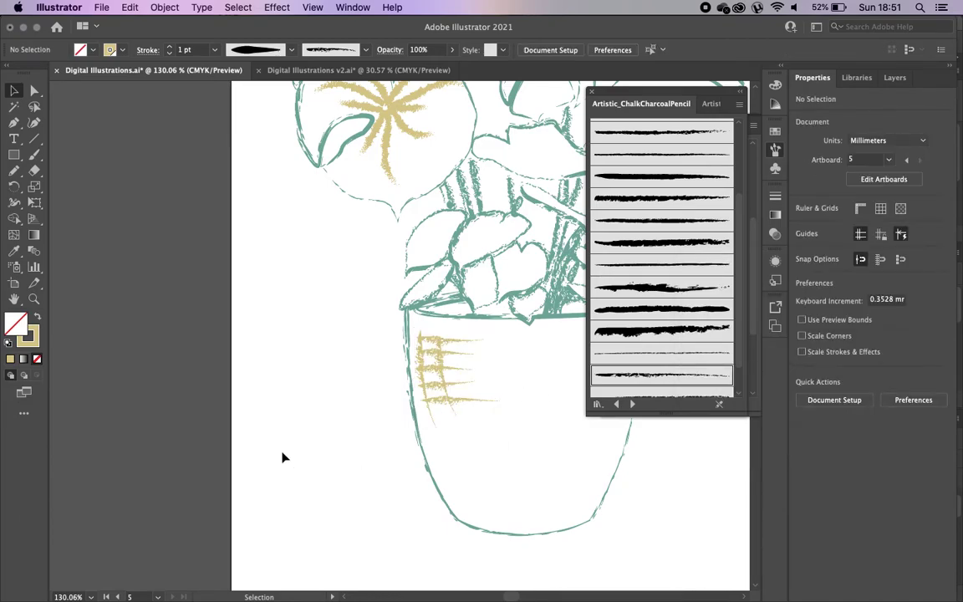
scroll(280, 459, "right", 5)
scroll(280, 460, "down", 2)
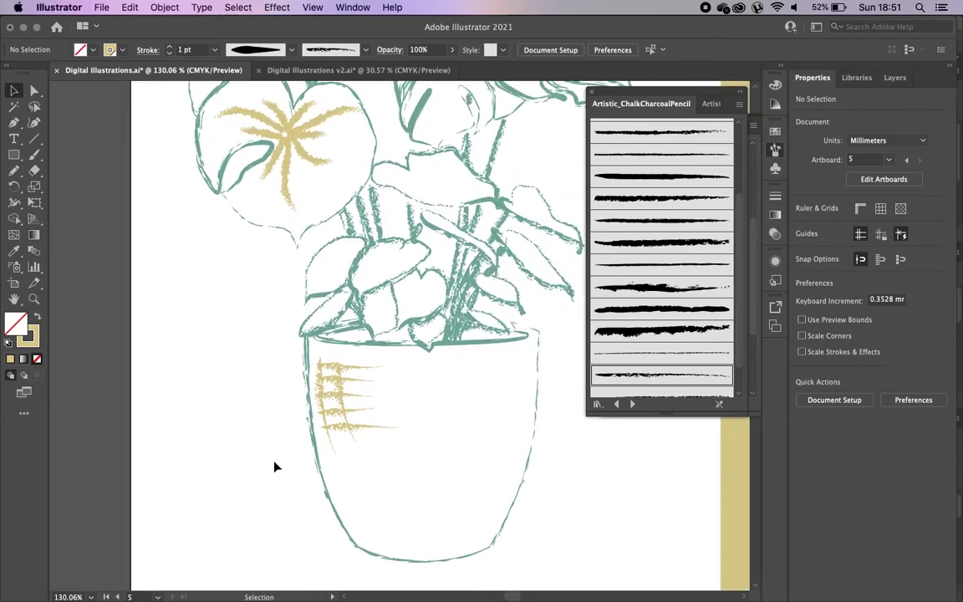
Step: Draw a curved stripe across the lower pot with the Pen tool
scroll(276, 465, "up", 3)
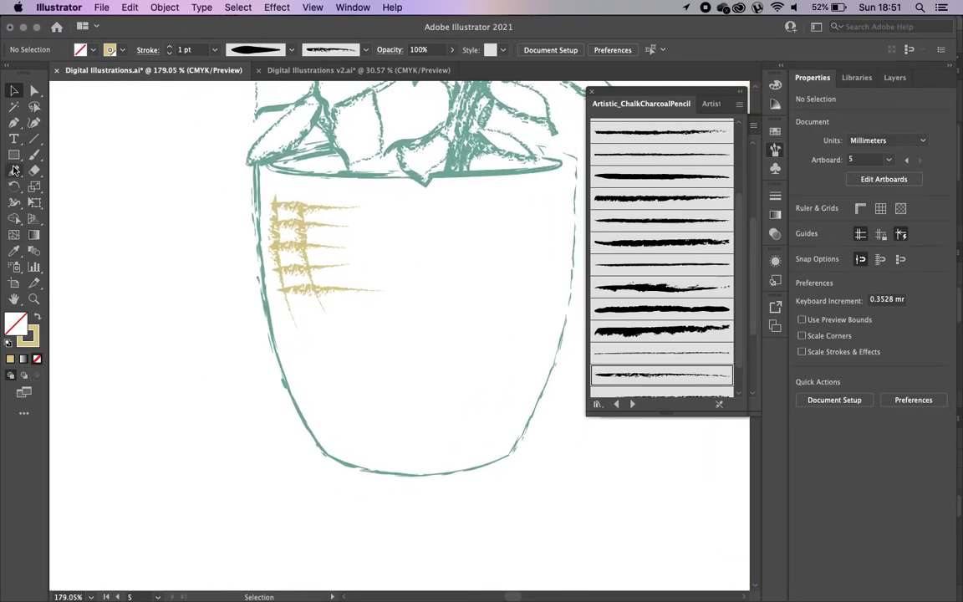
left_click(14, 123)
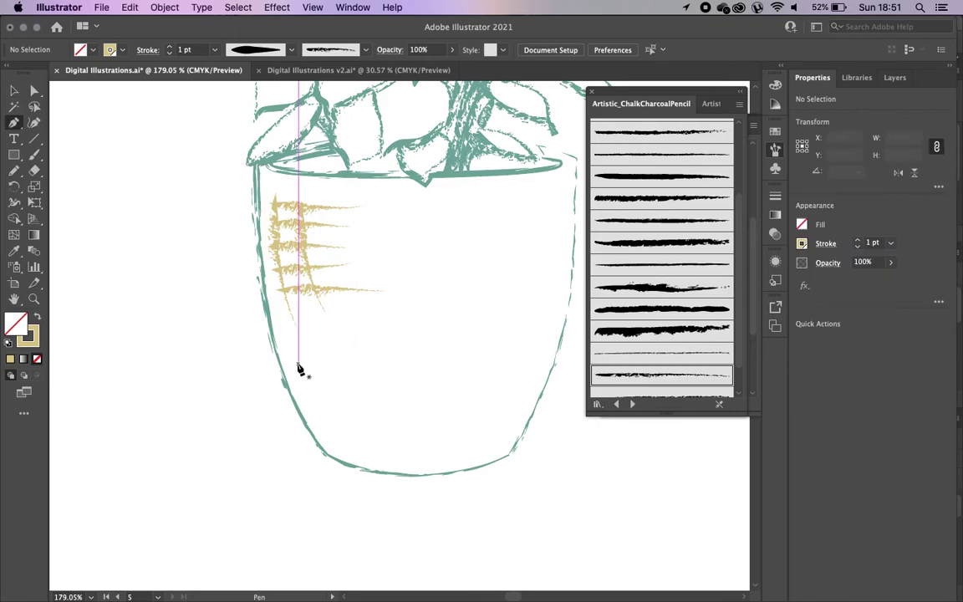
left_click_drag(297, 362, 423, 387)
left_click_drag(518, 371, 618, 334)
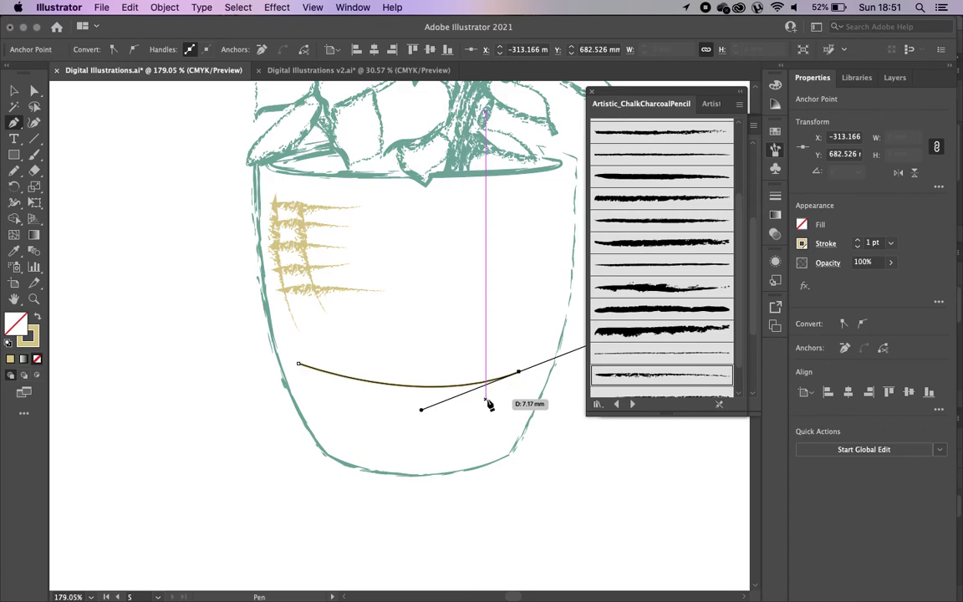
Step: Copy and paste the stripe to make three stripes
left_click(13, 90)
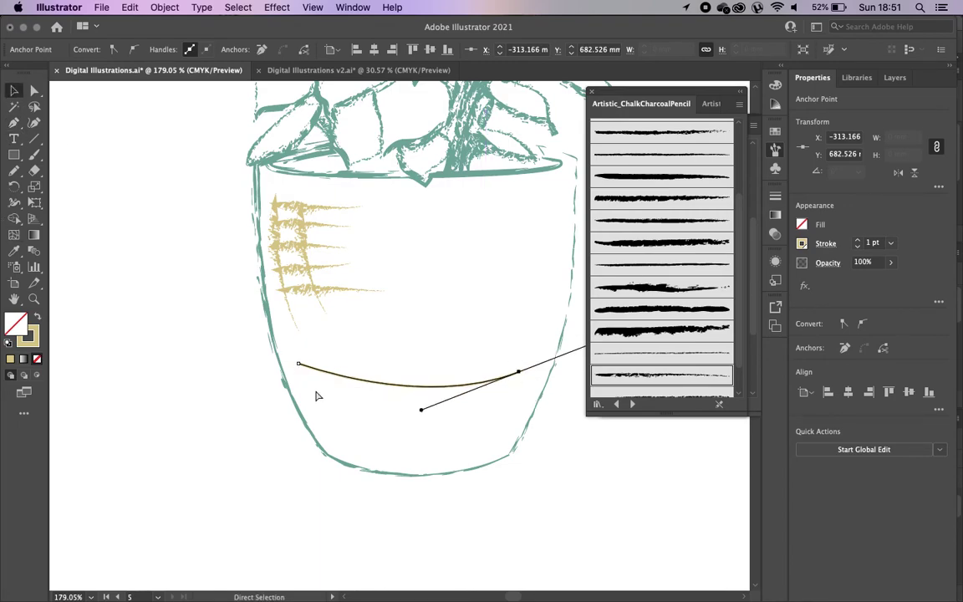
key("super+c")
key("super+v")
left_click_drag(389, 349, 455, 413)
key("super+v")
Step: Arrange the three stripes down the pot, narrowing the bottom one to fit
left_click_drag(409, 361, 369, 456)
left_click(220, 436)
left_click_drag(312, 343, 370, 432)
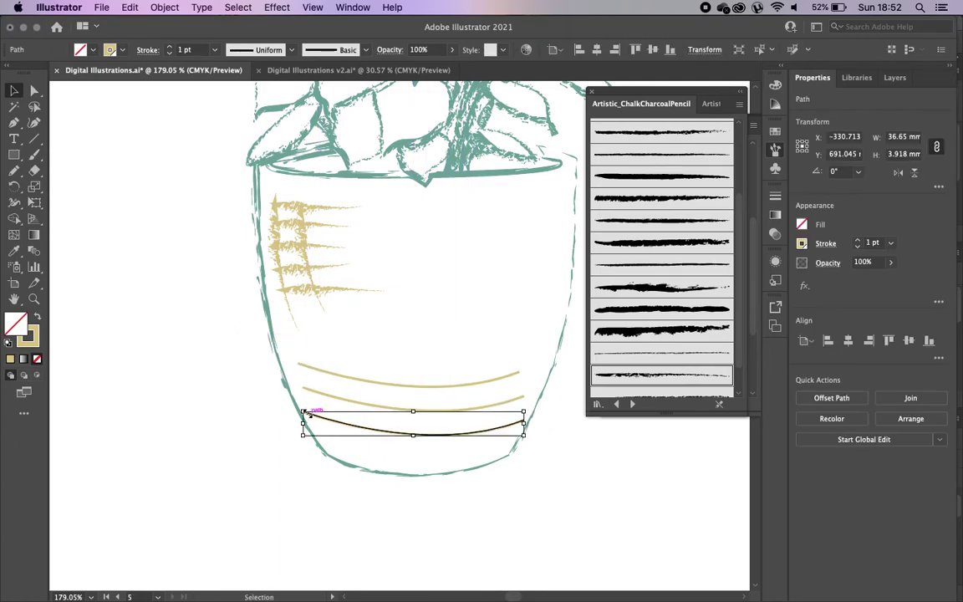
left_click_drag(306, 421, 313, 427)
left_click_drag(452, 434, 441, 441)
left_click(540, 486)
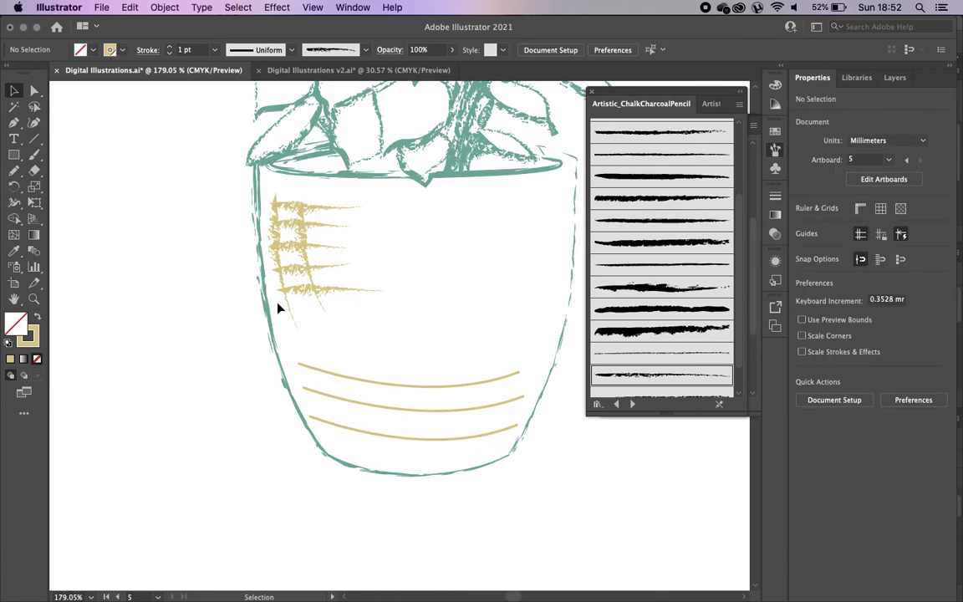
Step: Thicken all three stripes to 2 pt
left_click(382, 385)
left_click(393, 407, "shift")
left_click(399, 443, "shift")
left_click(857, 240)
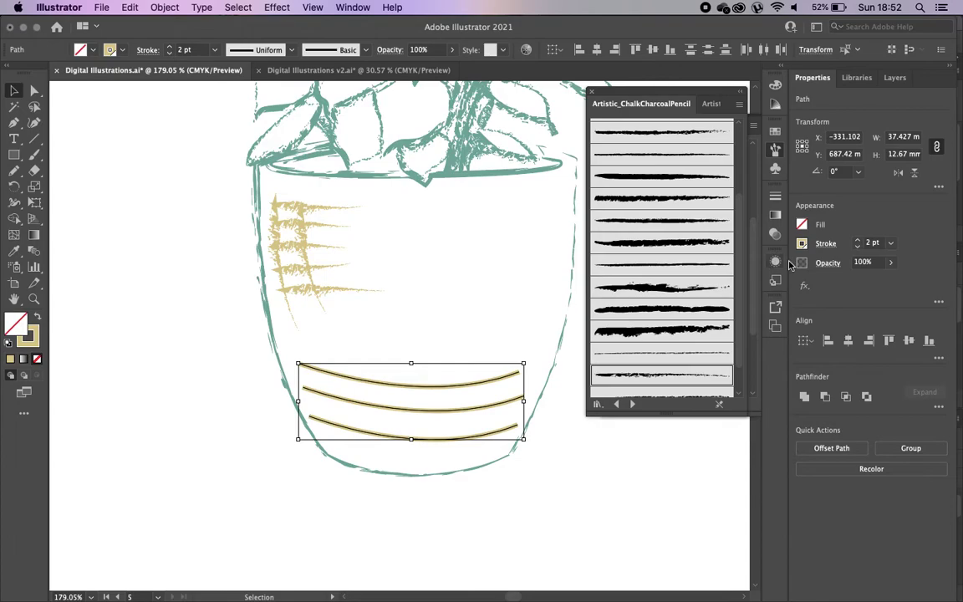
Step: Give the stripes Round Cap ends and Round Join corners
left_click(823, 244)
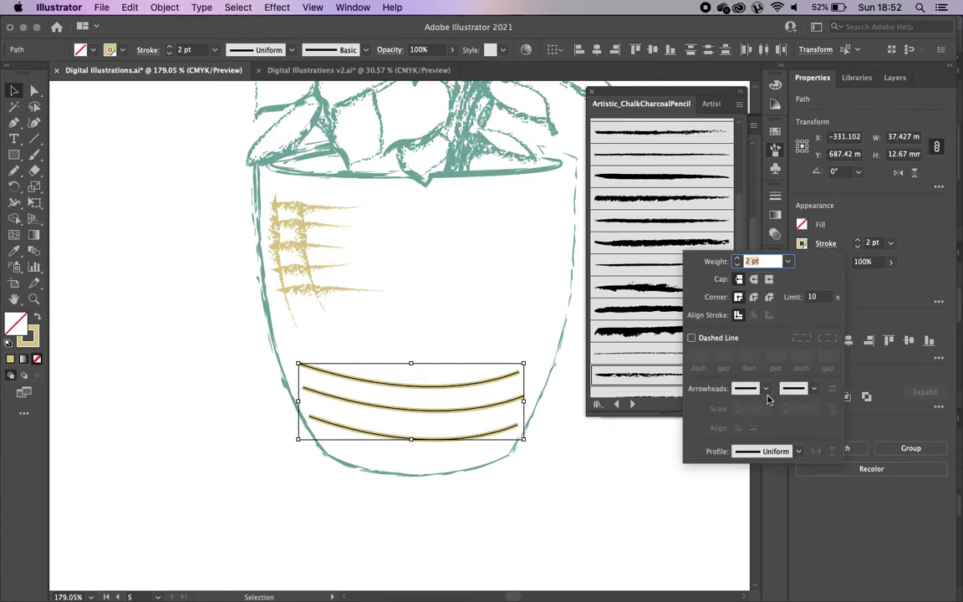
left_click(753, 280)
left_click(754, 298)
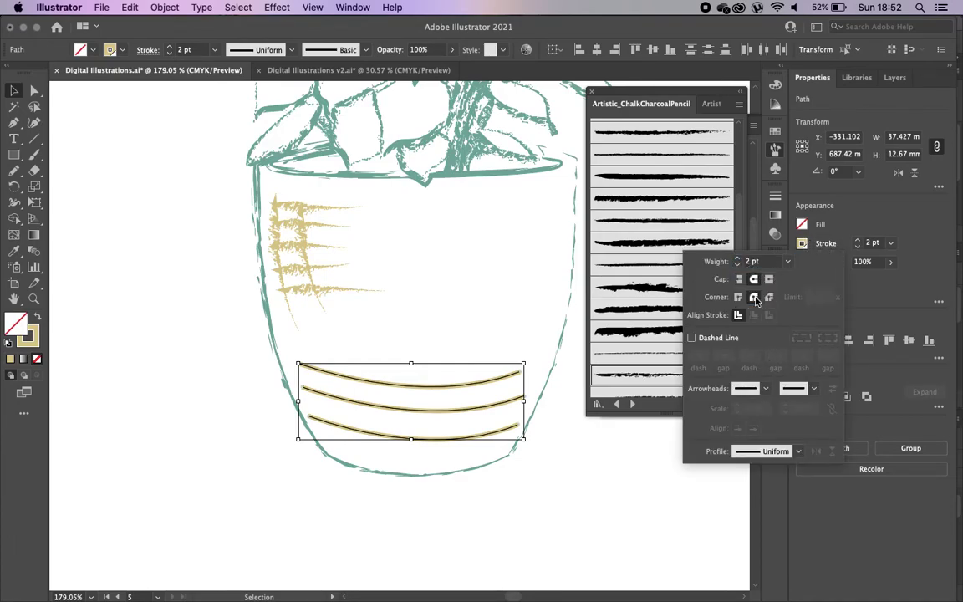
left_click(539, 473)
left_click(537, 471)
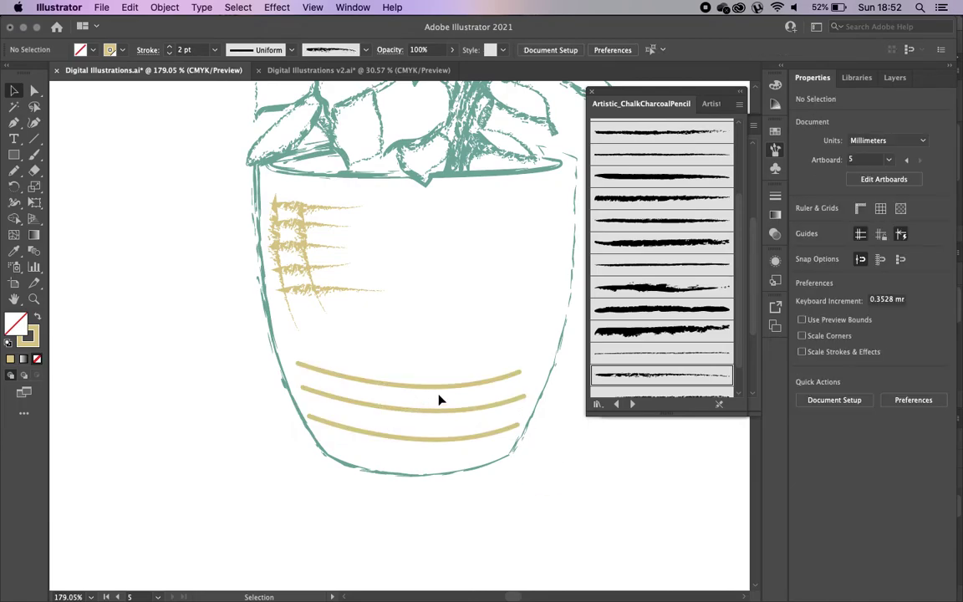
scroll(481, 445, "up", 2)
scroll(480, 445, "up", 2)
Step: Cut the top stripe with Scissors and delete a short piece to leave gaps
left_click_drag(34, 170, 77, 187)
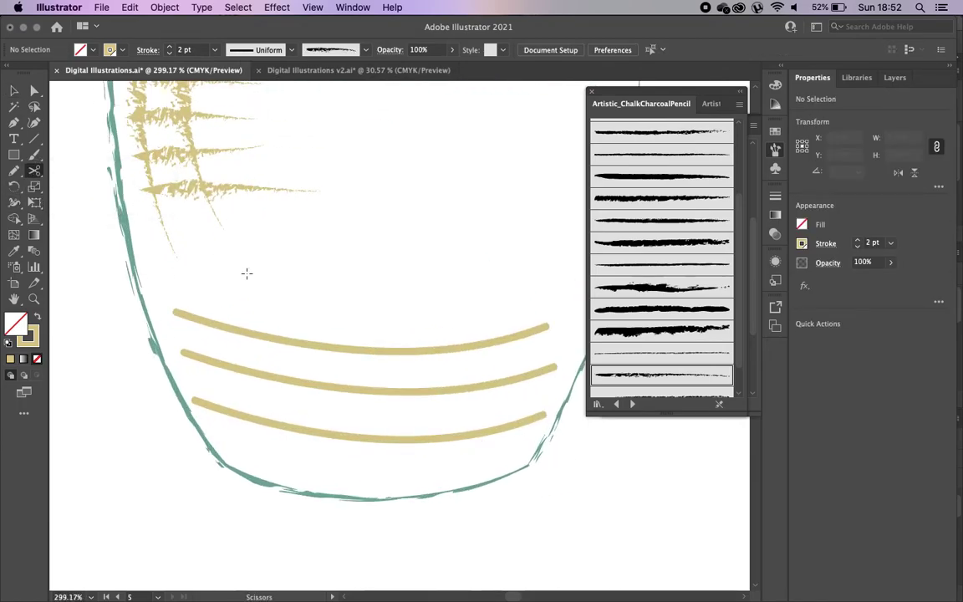
left_click(387, 350)
left_click(435, 349)
left_click(488, 341)
left_click(518, 337)
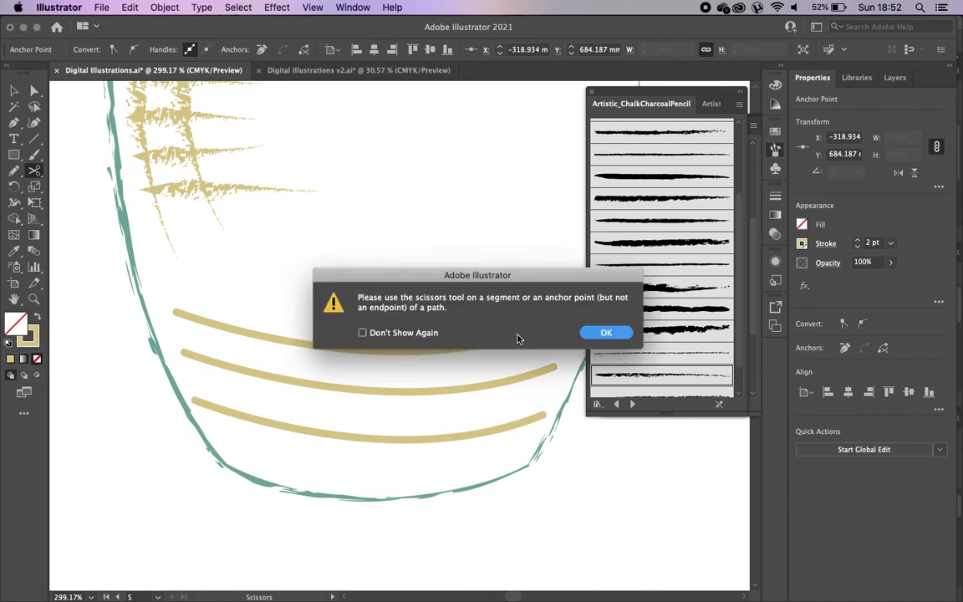
left_click(606, 333)
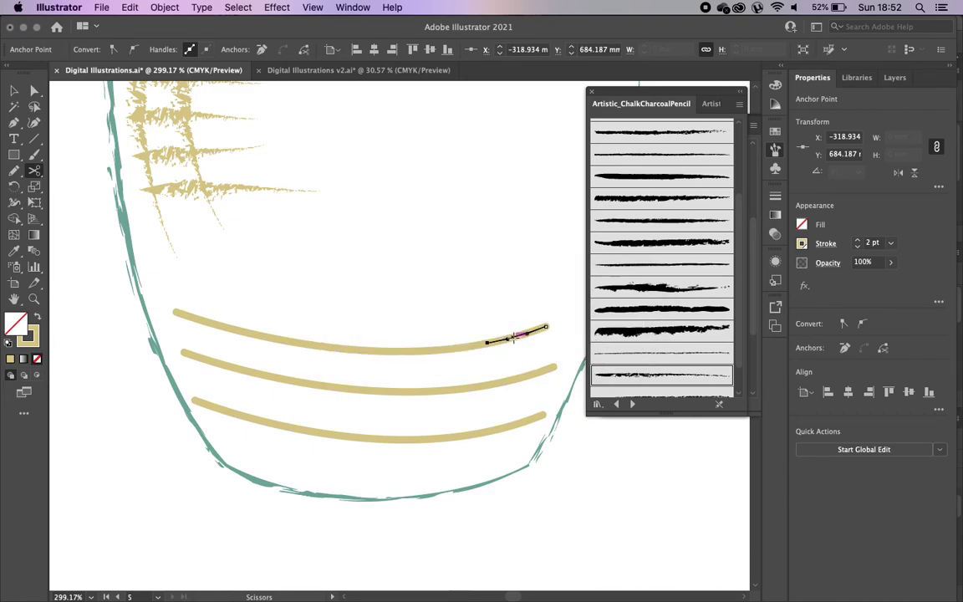
left_click(512, 337)
left_click(13, 98)
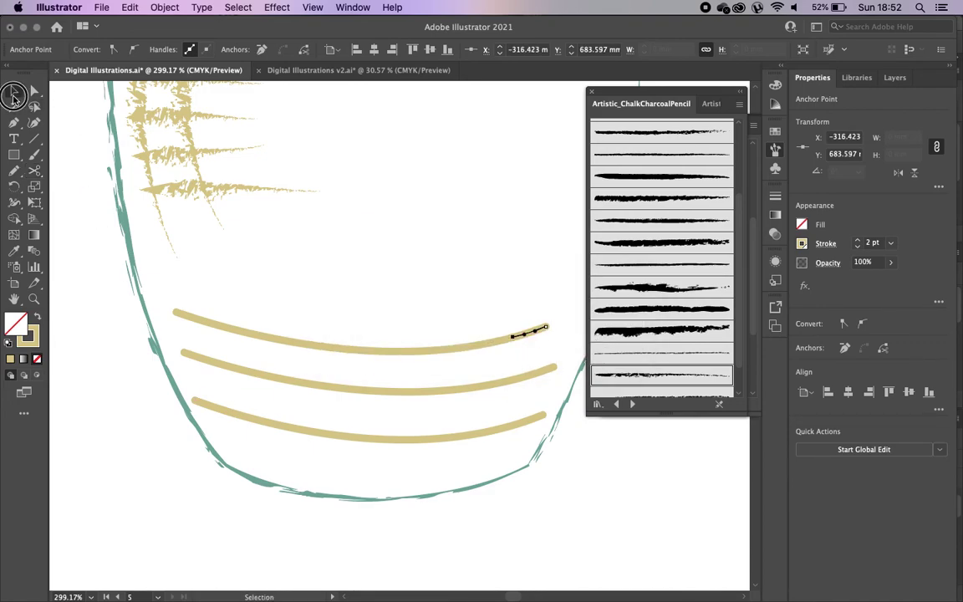
left_click(498, 343)
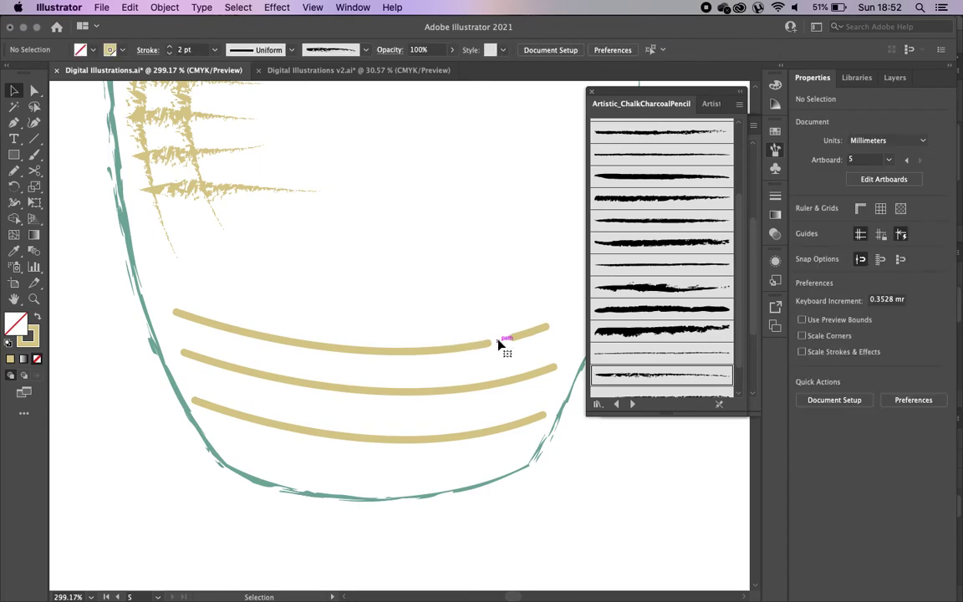
left_click(423, 352)
key("Delete")
Step: Cut the middle stripe near its right end into short dashes
left_click(340, 386)
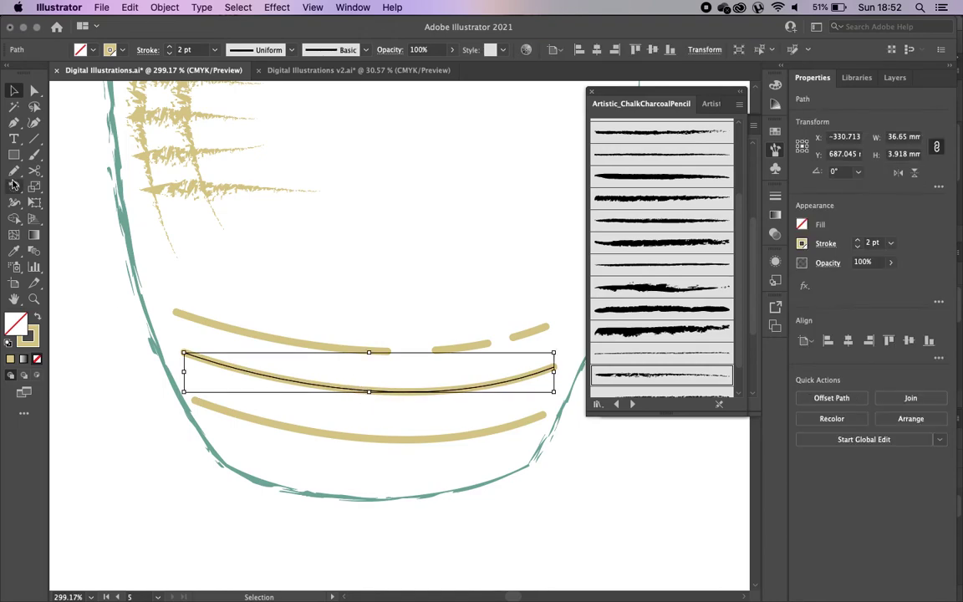
key("c")
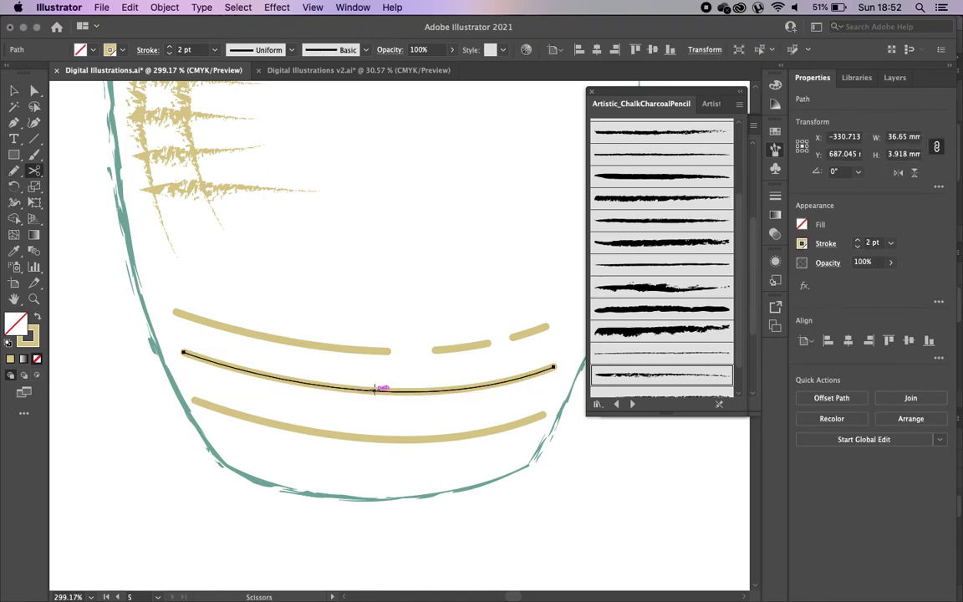
left_click(410, 388)
left_click(450, 389)
left_click(510, 381)
left_click(508, 380)
left_click(626, 333)
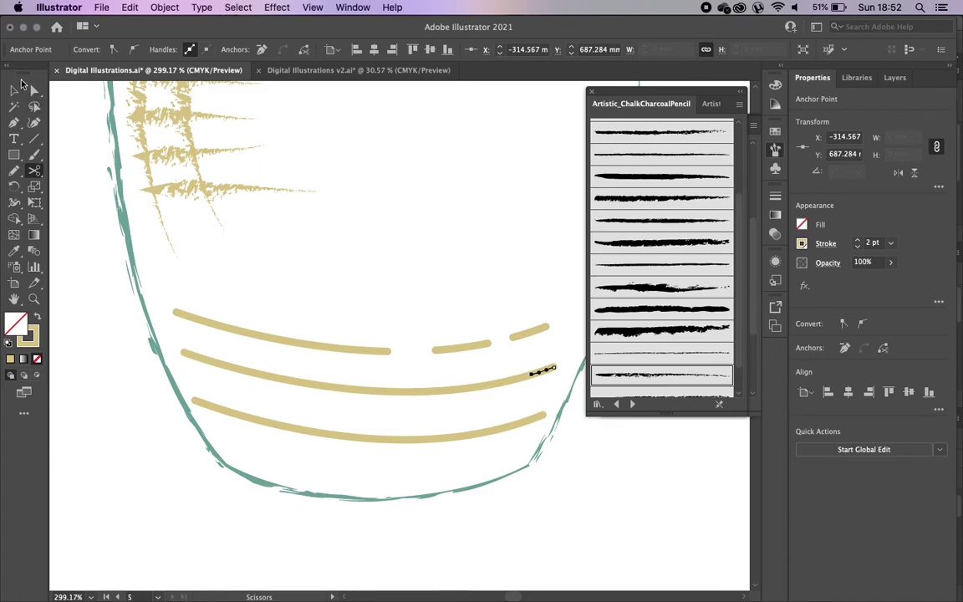
left_click(17, 89)
left_click(530, 373)
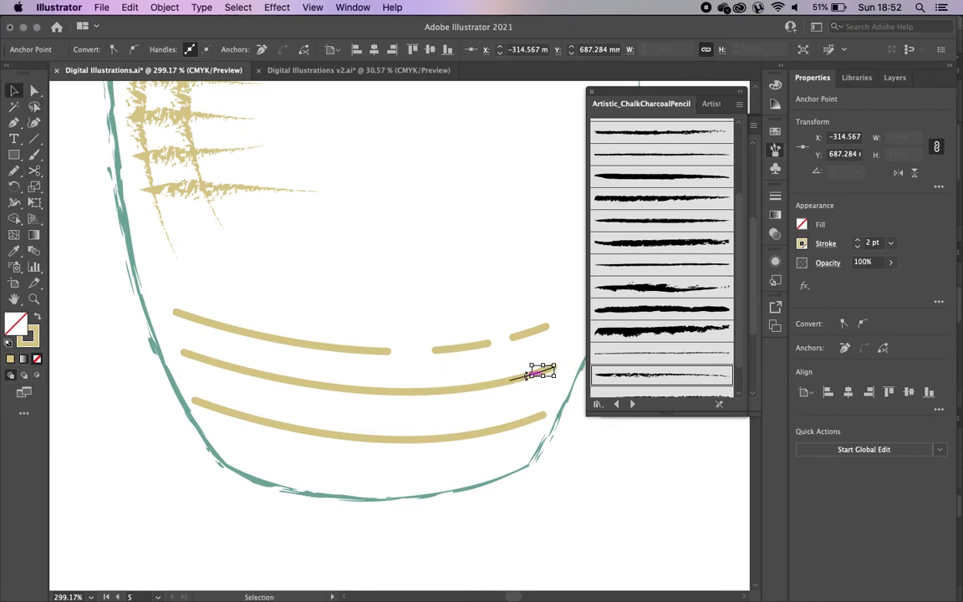
left_click(525, 378)
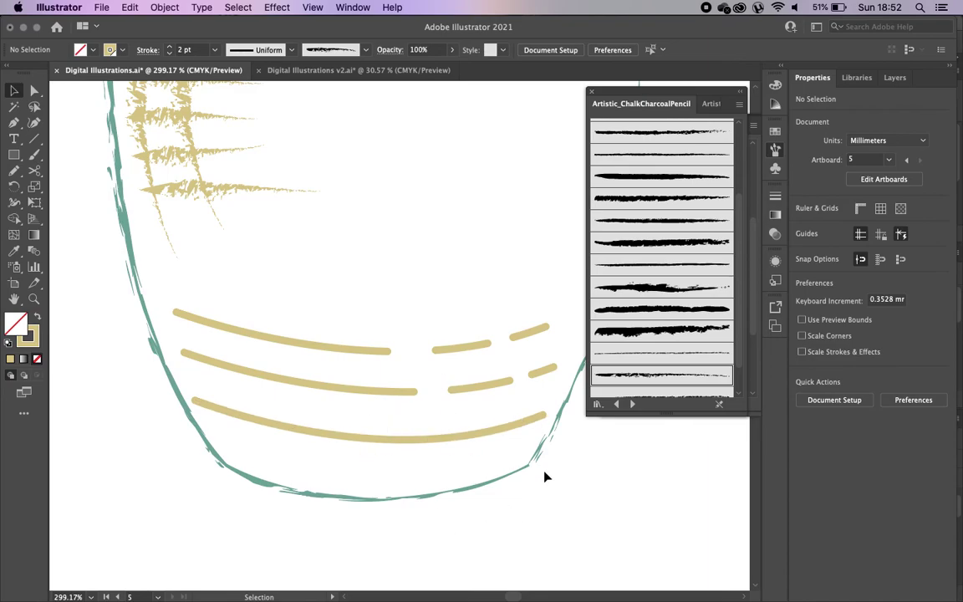
scroll(598, 486, "down", 5)
scroll(598, 485, "up", 2)
scroll(597, 485, "down", 4)
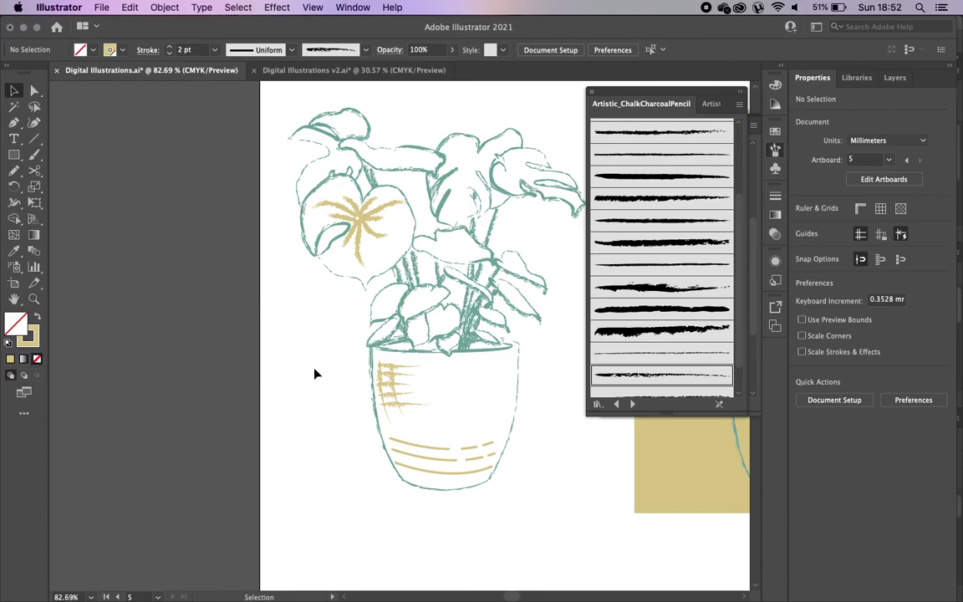
scroll(314, 373, "down", 2)
scroll(354, 339, "up", 3)
scroll(452, 300, "down", 3)
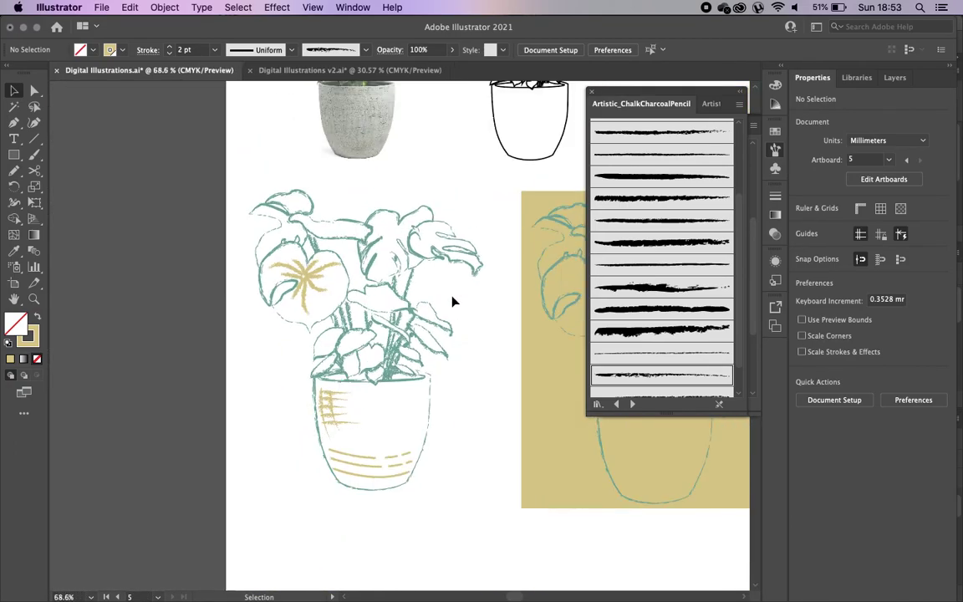
scroll(452, 301, "down", 2)
scroll(452, 301, "down", 1)
scroll(452, 301, "up", 1)
scroll(452, 297, "up", 2)
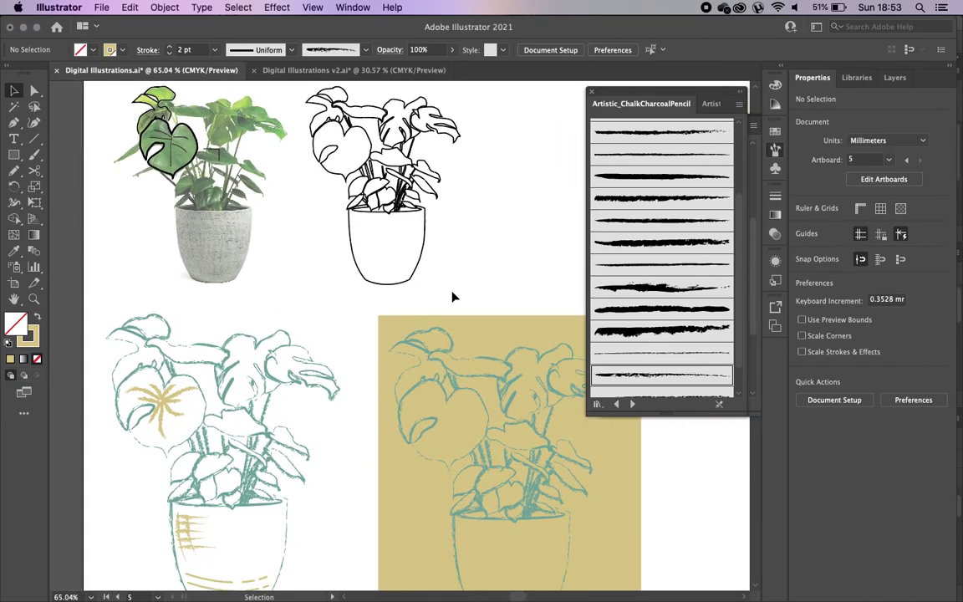
scroll(450, 300, "down", 2)
scroll(451, 301, "up", 2)
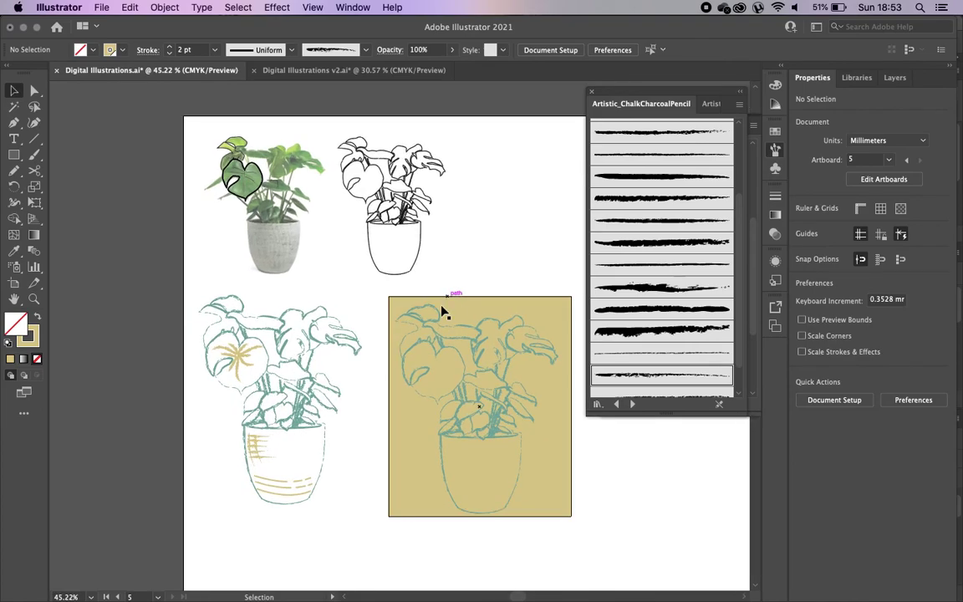
scroll(440, 313, "up", 1)
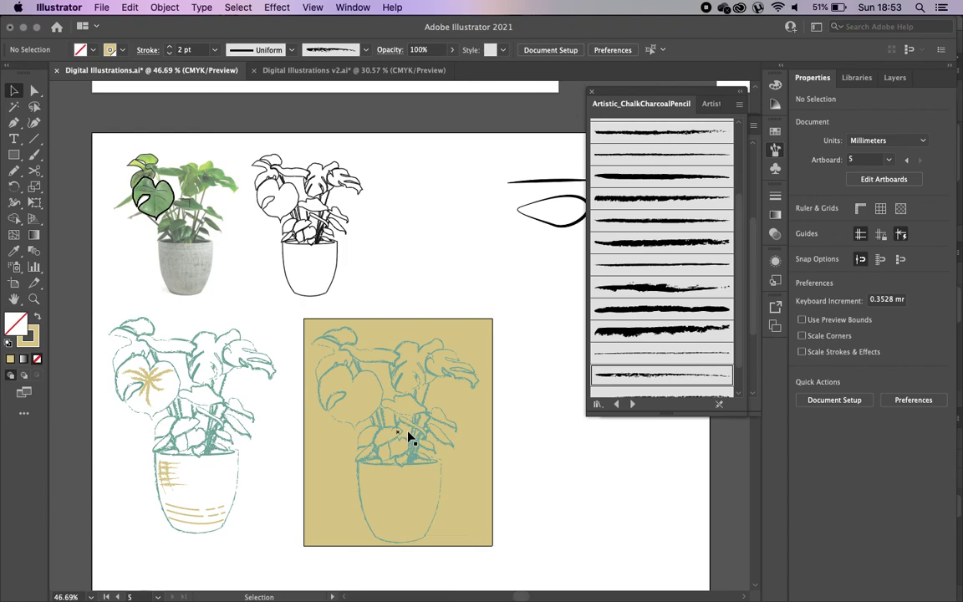
scroll(408, 433, "down", 2)
scroll(410, 437, "down", 4)
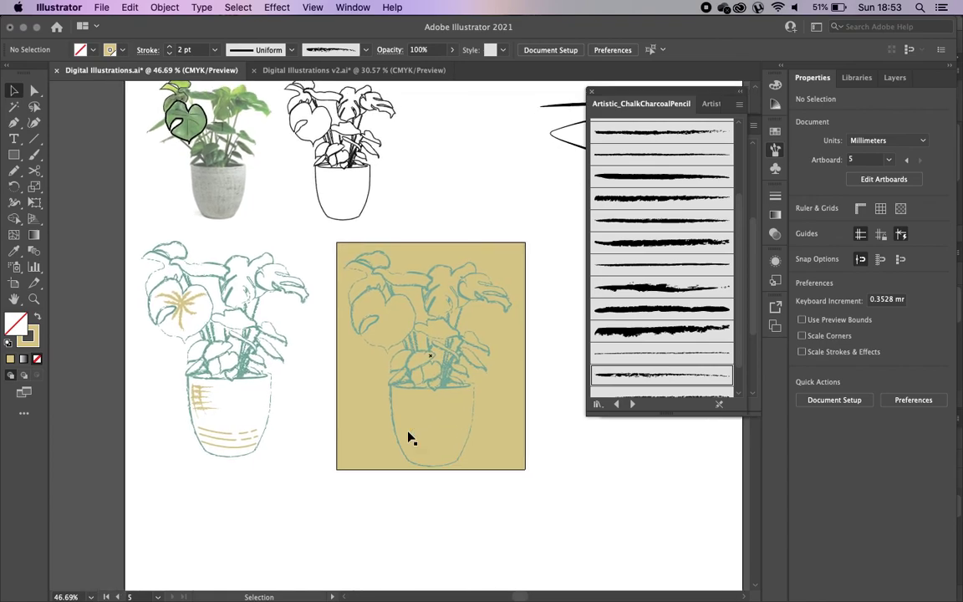
left_click(349, 423)
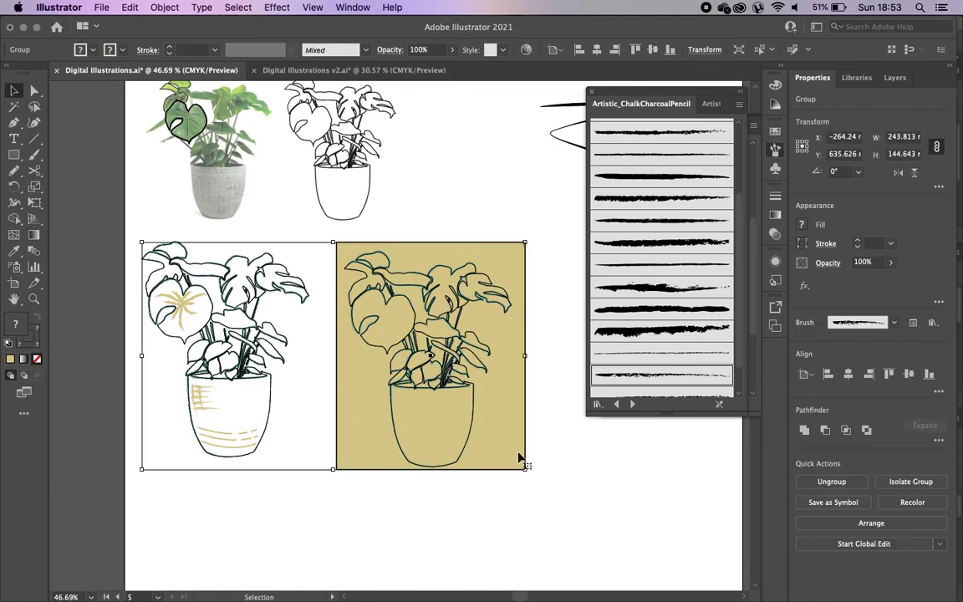
left_click(586, 477)
scroll(586, 477, "up", 2)
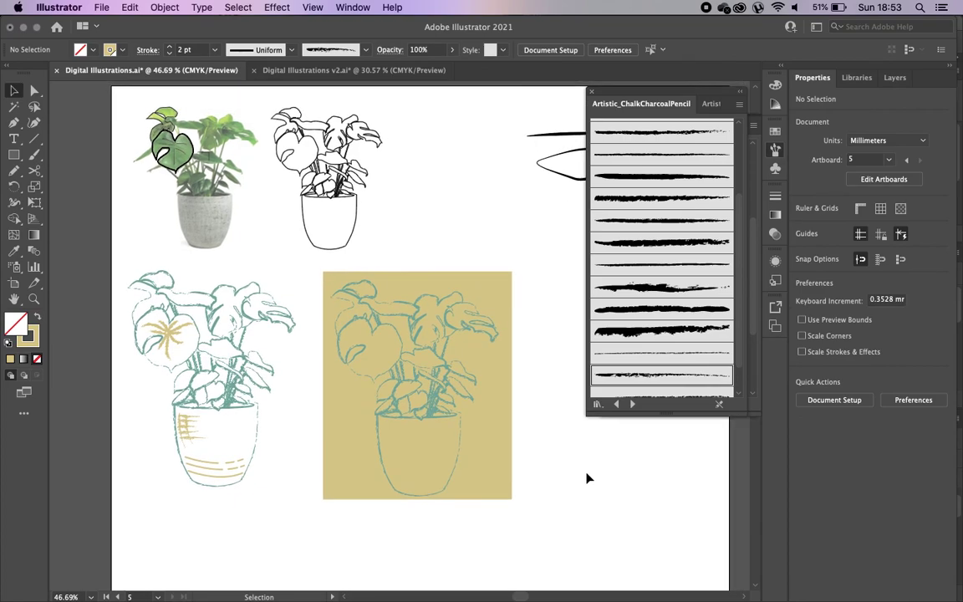
right_click(587, 477)
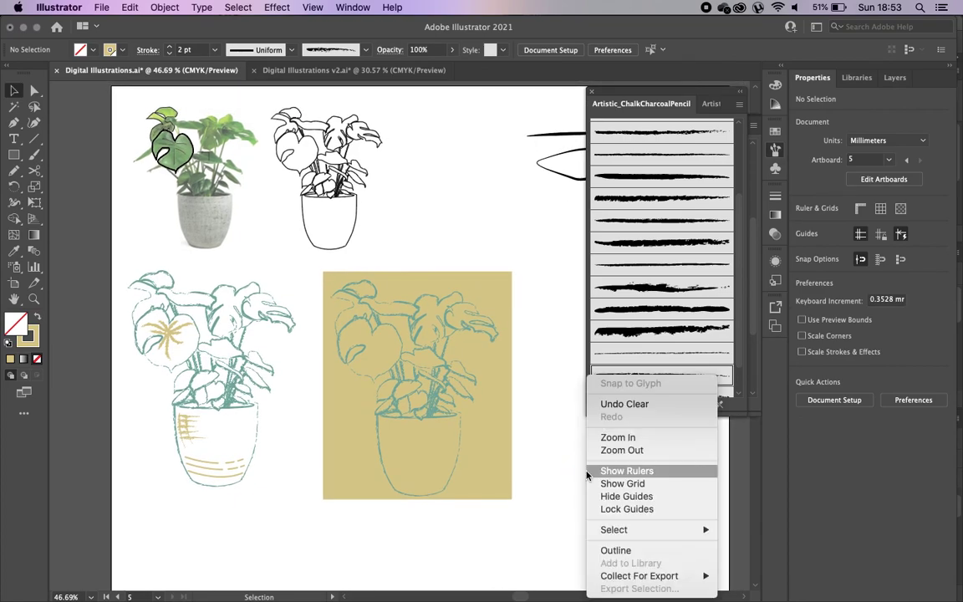
left_click(569, 328)
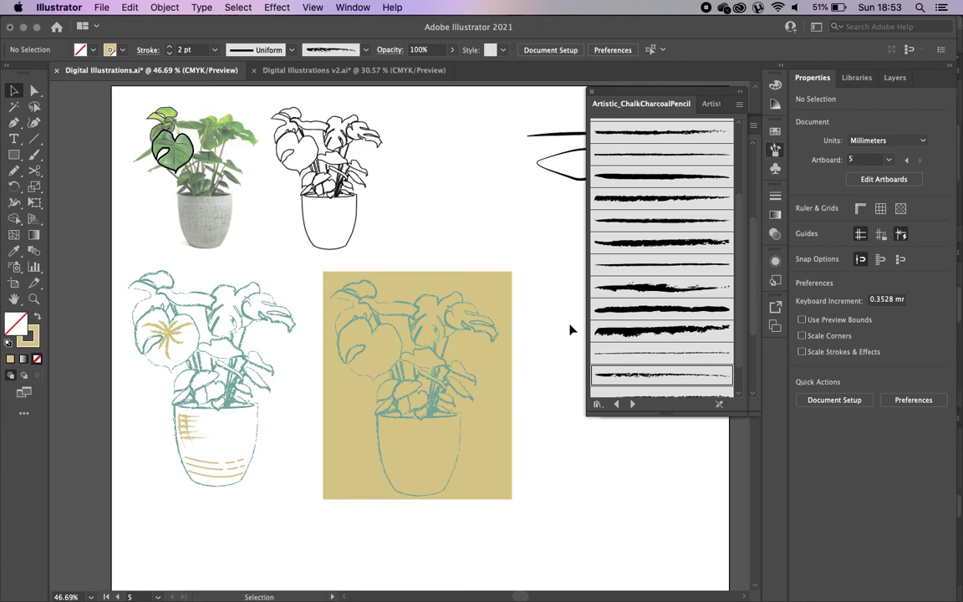